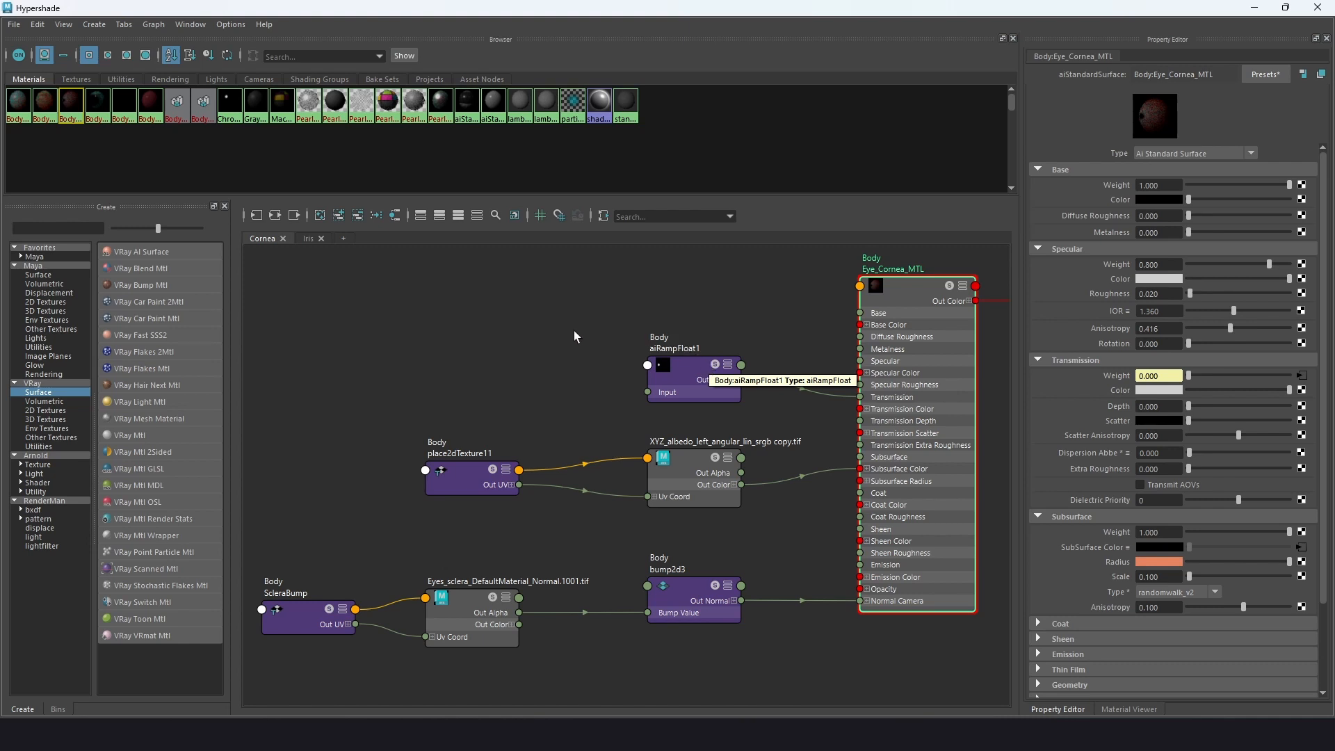
- Search the node creation list for Arnold ramp nodes using "ramp" and "airam"
key(Tab)
text(ramp)
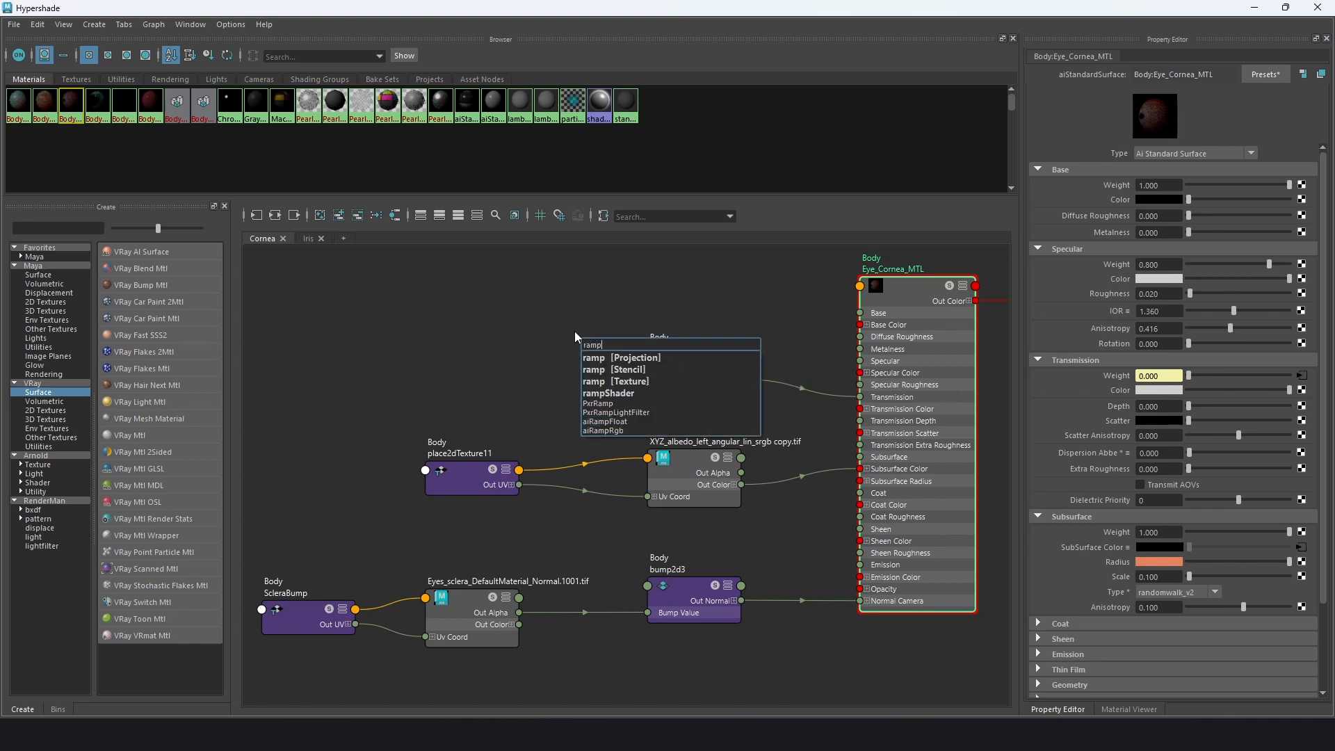
key(BackSpace)
key(BackSpace)
key(BackSpace)
key(BackSpace)
text(a)
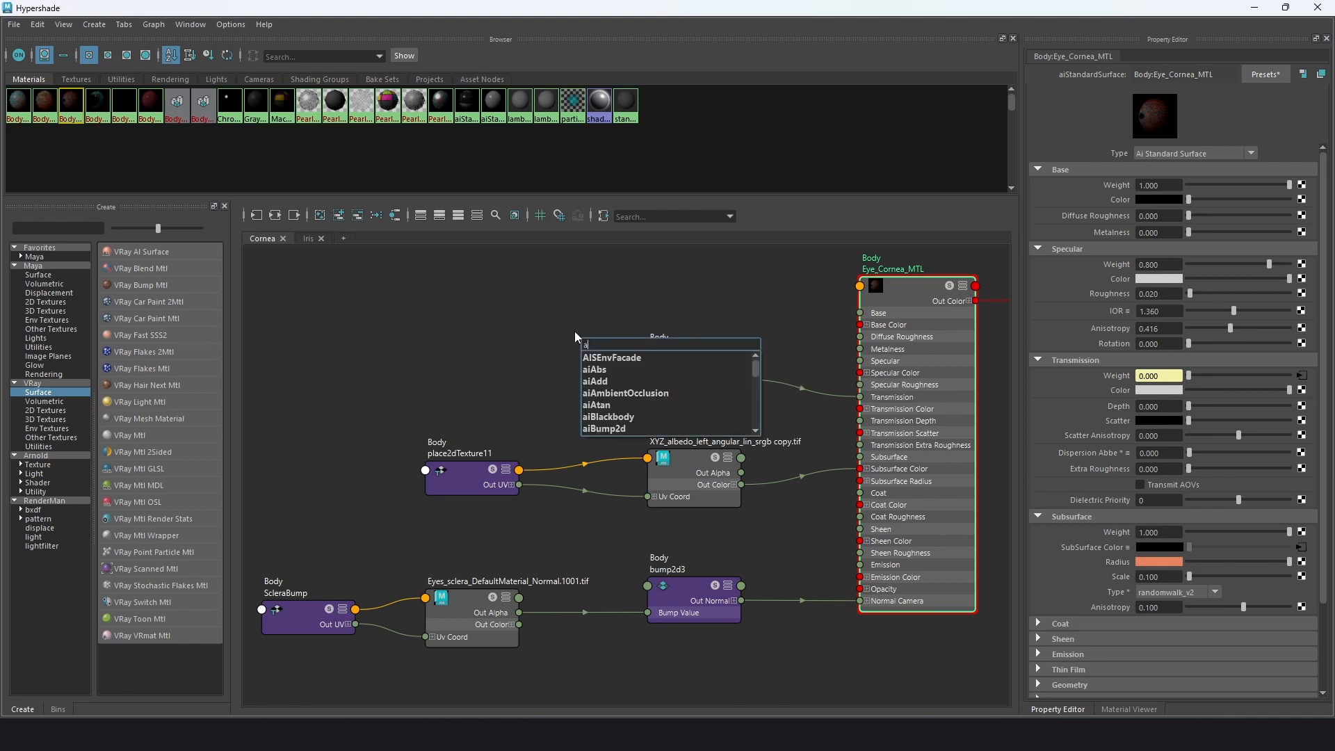
text(iram)
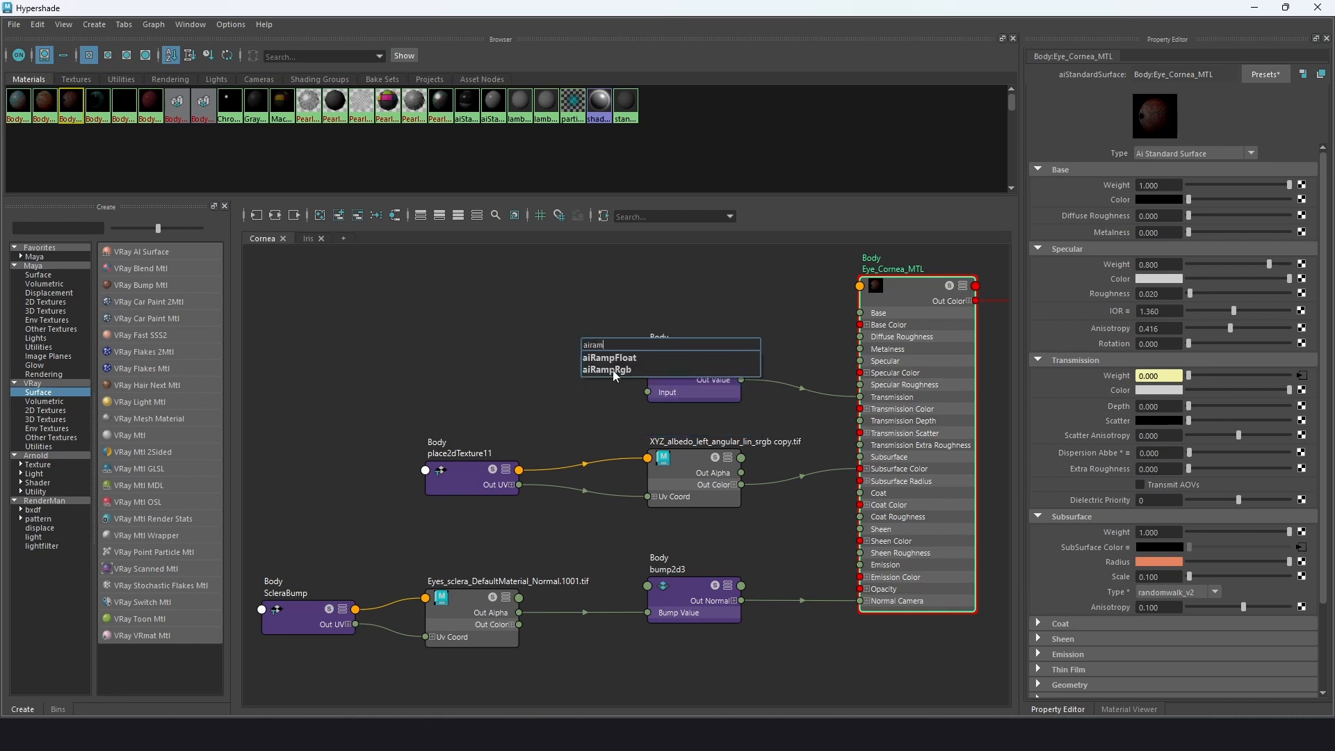
key(Return)
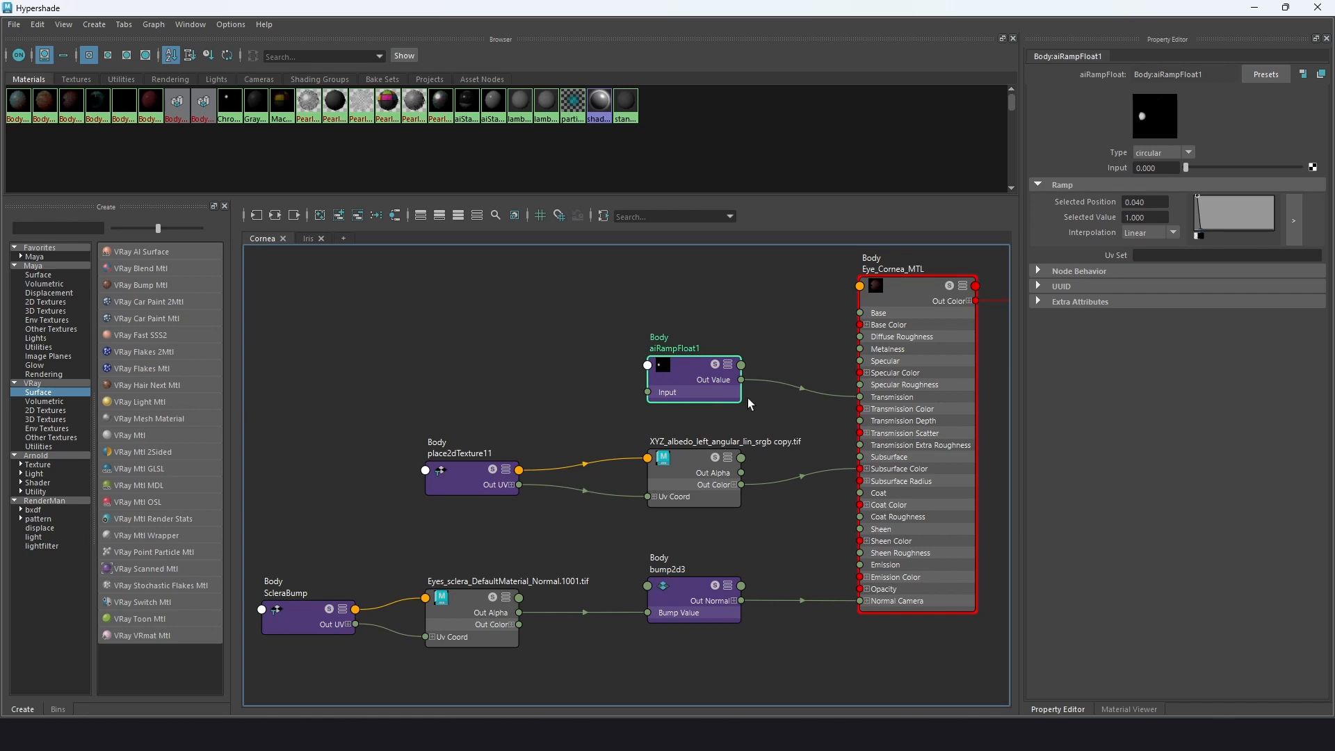
- Hide the Iris_R mesh in group1 and start an Arnold render of the eye through renderCam
click(912, 283)
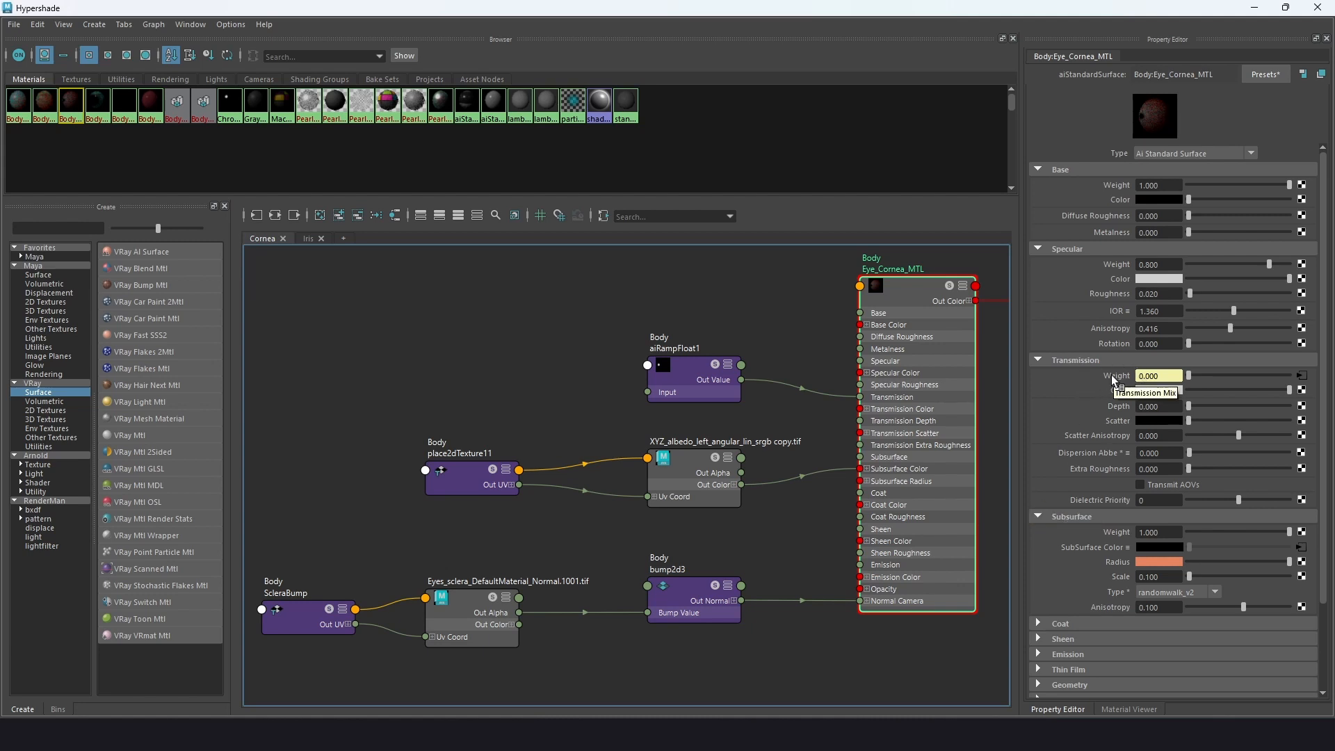
click(1255, 8)
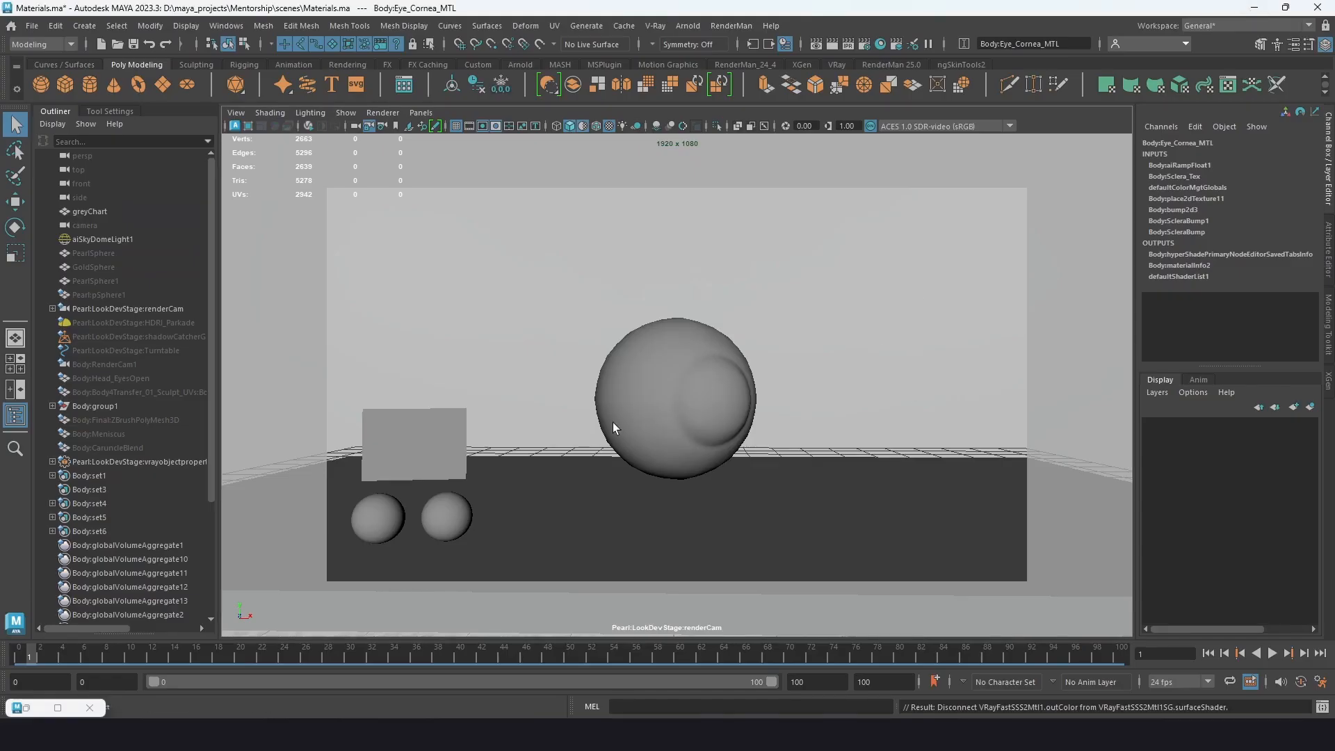
click(52, 406)
click(104, 434)
key(h)
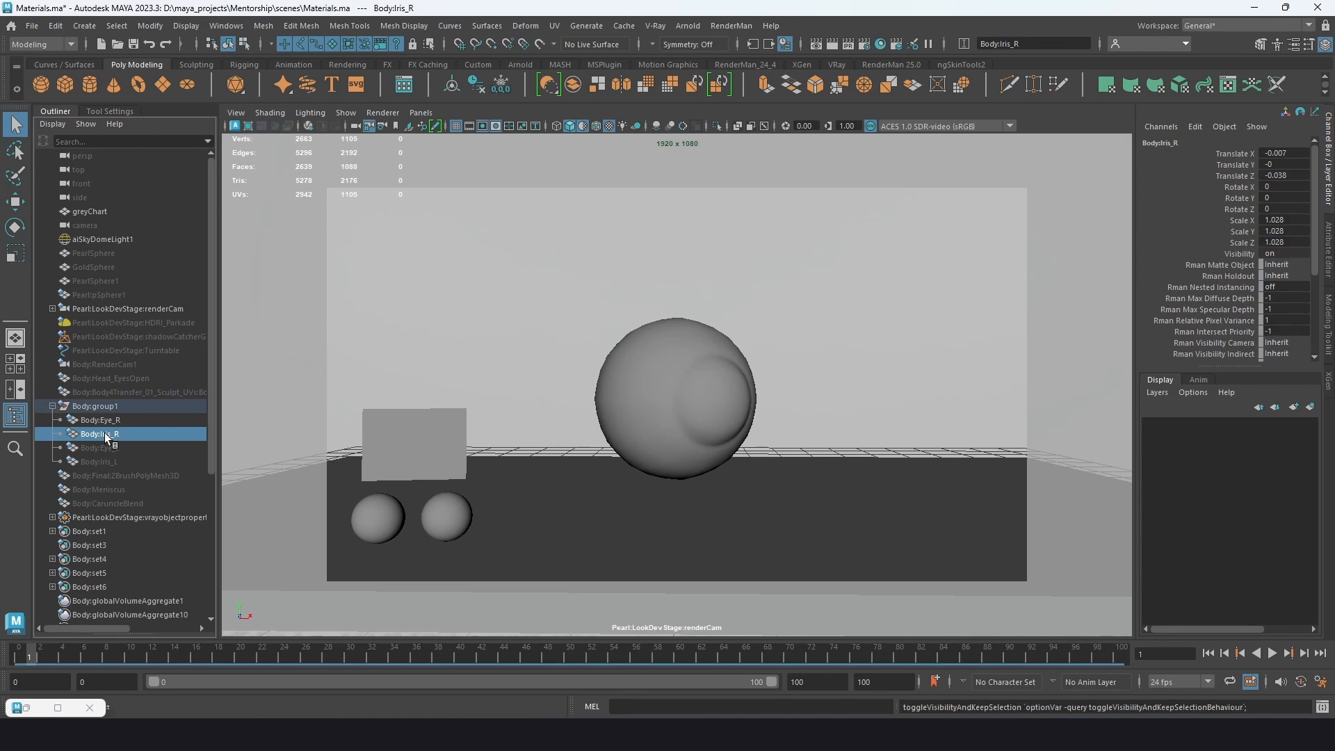
click(847, 45)
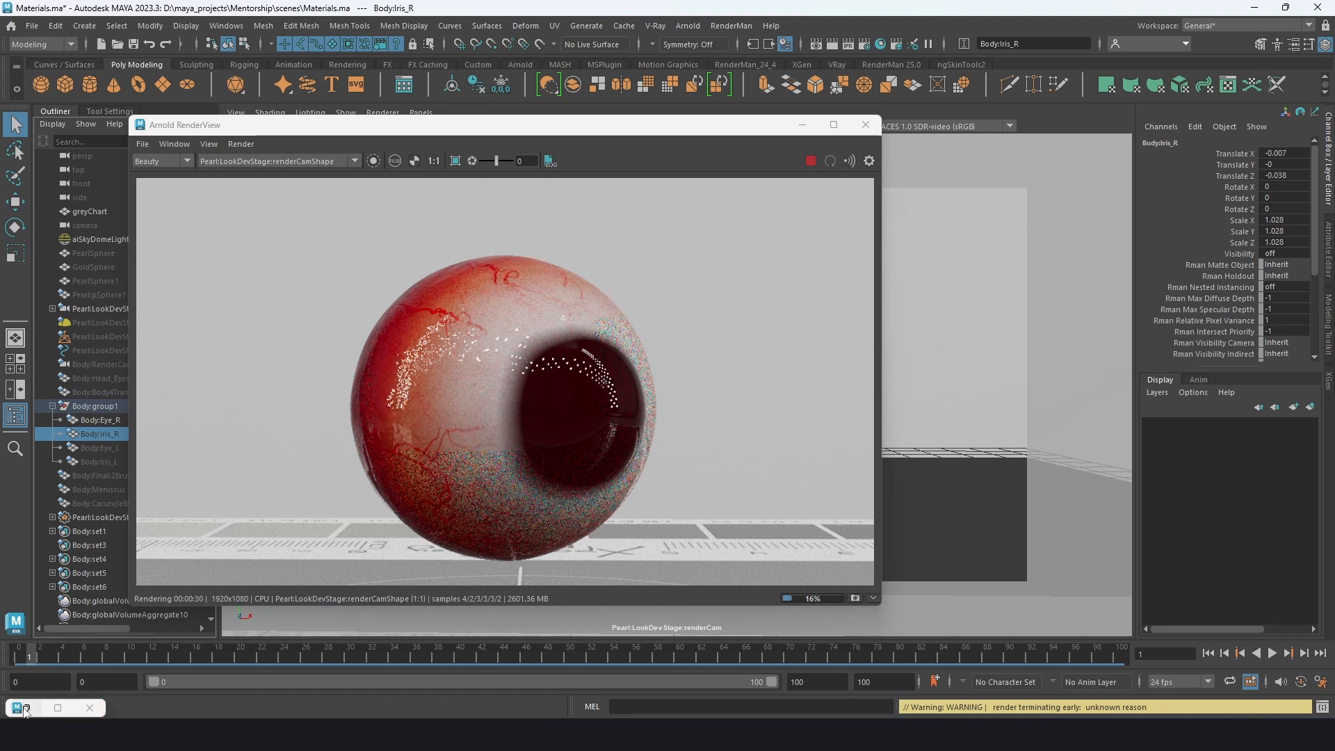
- Open the aiRampFloat1 ramp curve in its own enlarged window and place it beside the render, with Hypershade minimized
click(24, 706)
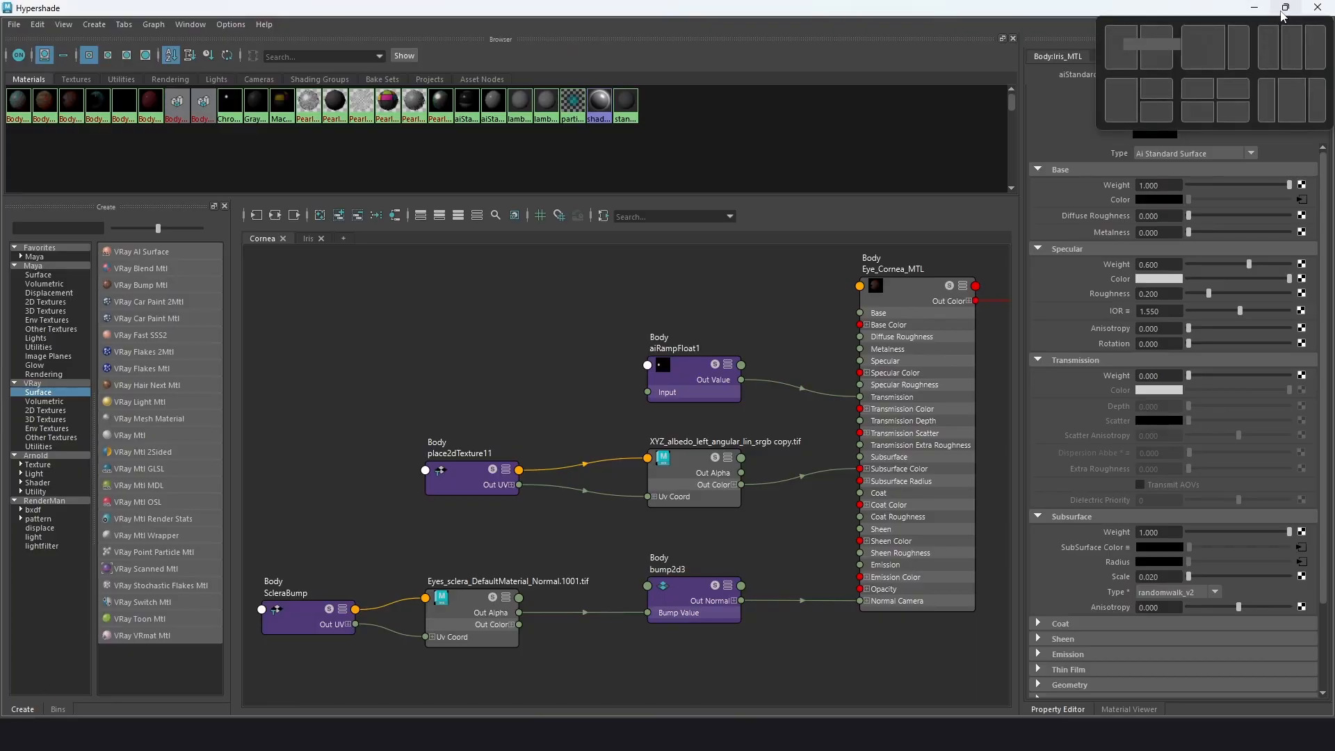
click(1284, 7)
alt+middle_drag(630, 472, 445, 448)
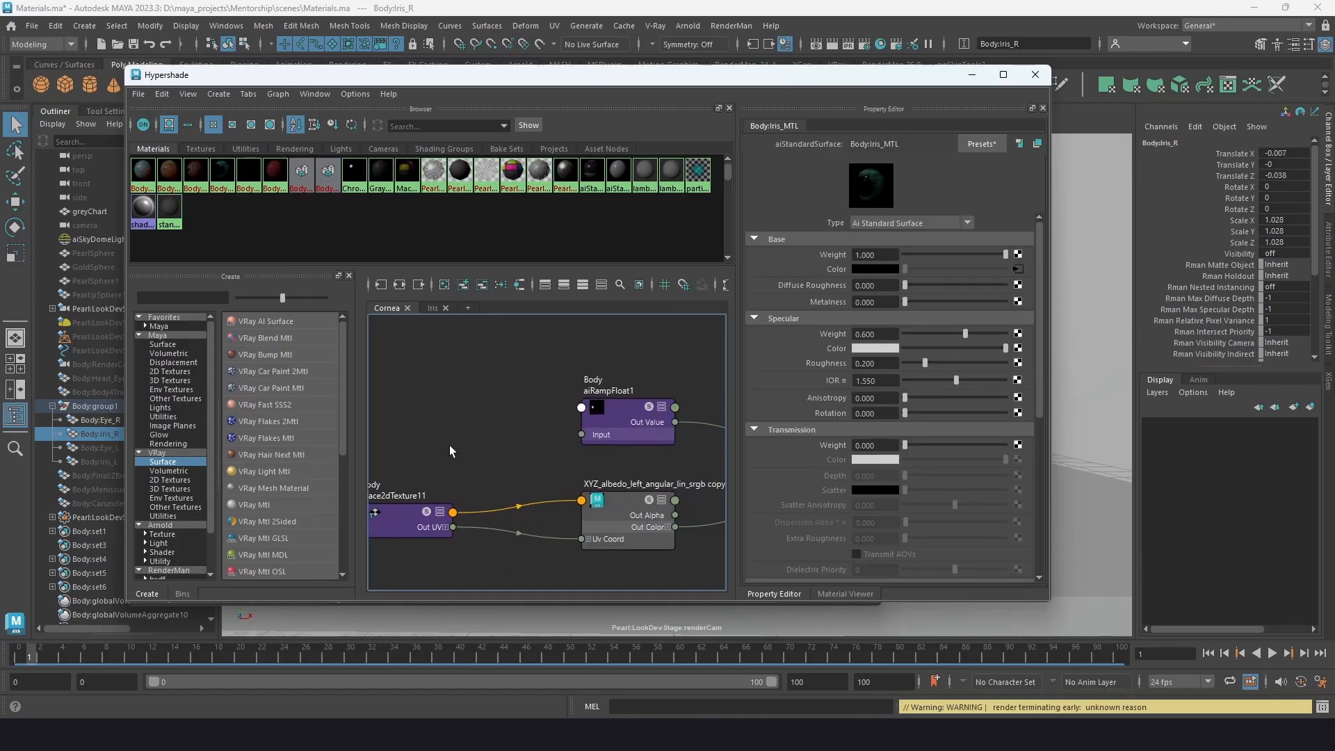
click(597, 406)
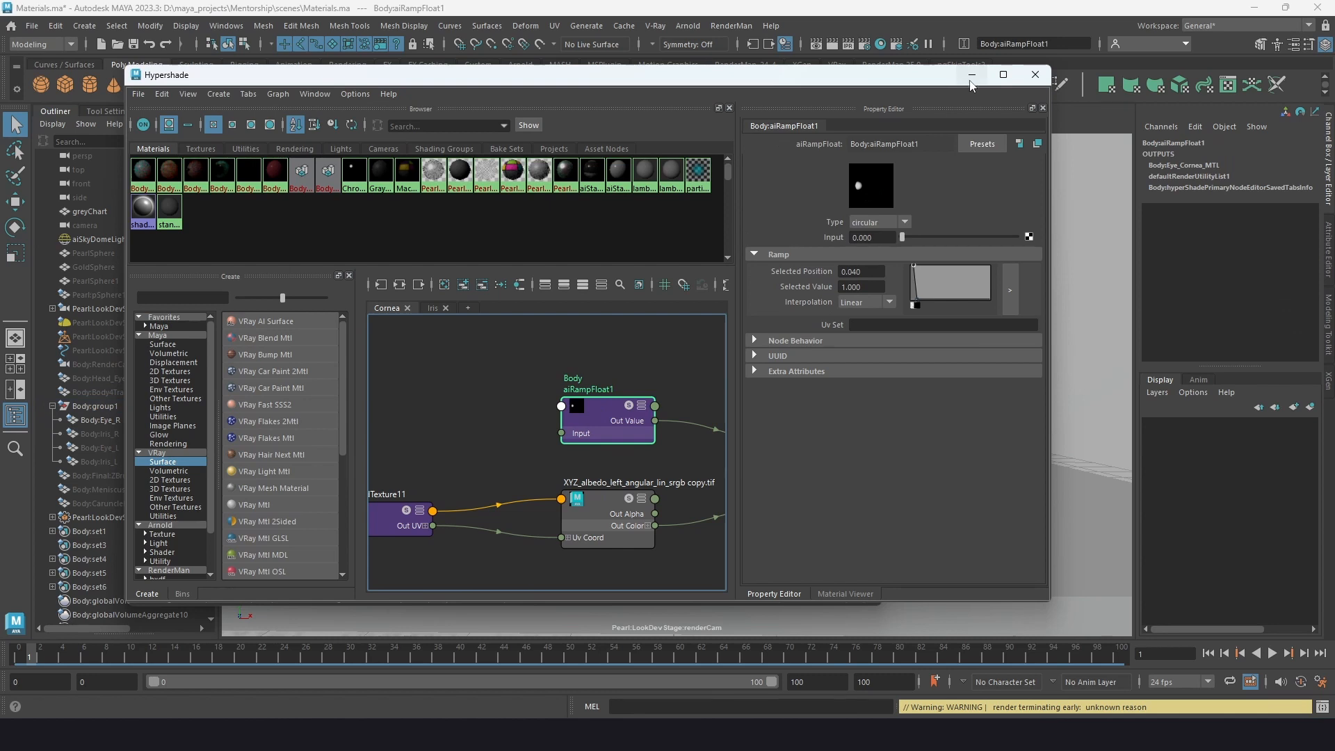
click(1008, 289)
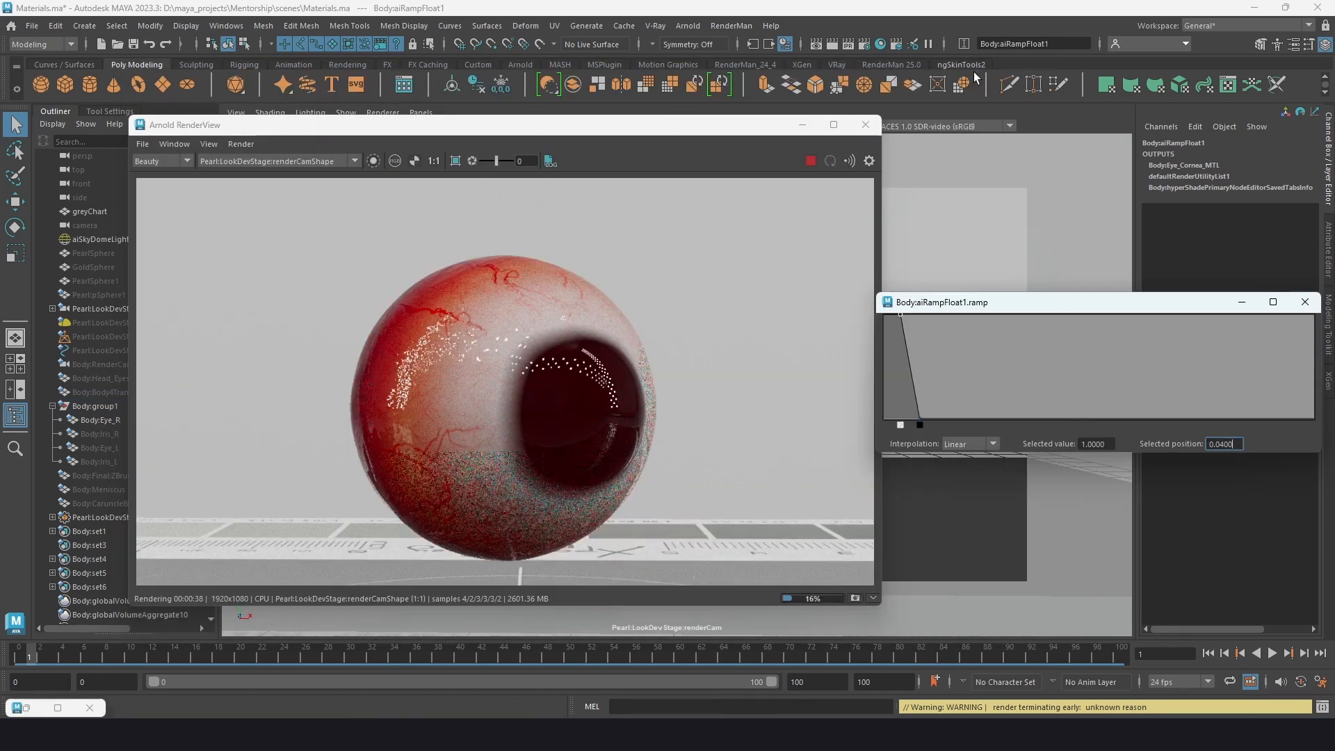
click(971, 74)
drag(936, 313, 729, 310)
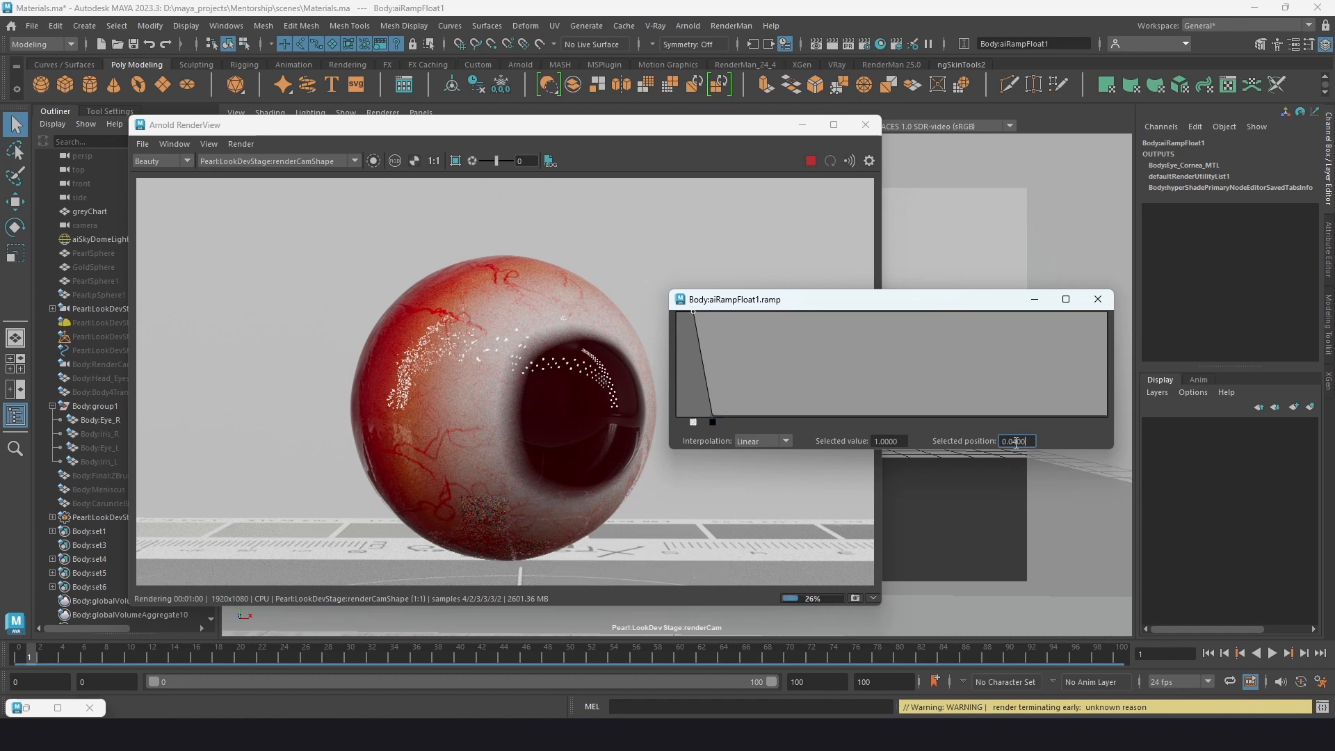
- Move the ramp's black point to position 0.1516 and restrict the render to a region around the cornea
drag(1028, 443, 978, 445)
drag(713, 421, 741, 421)
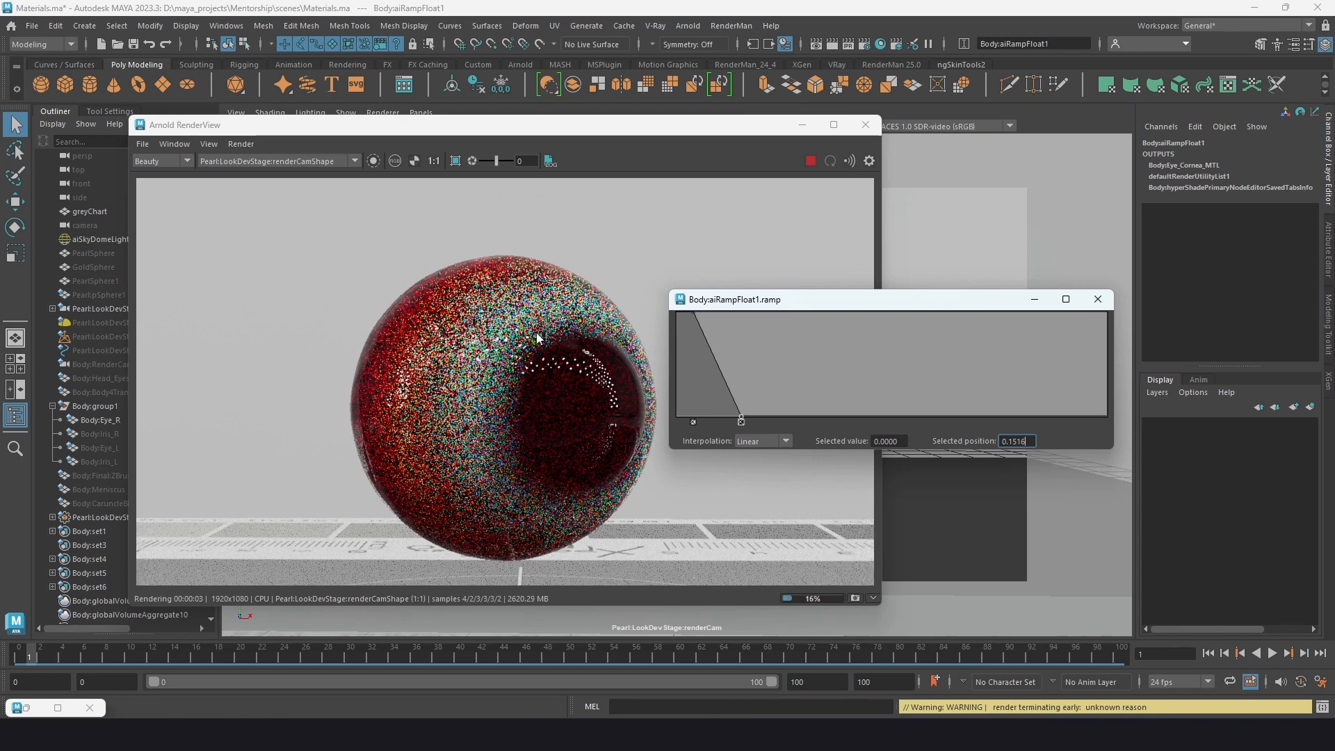
click(455, 163)
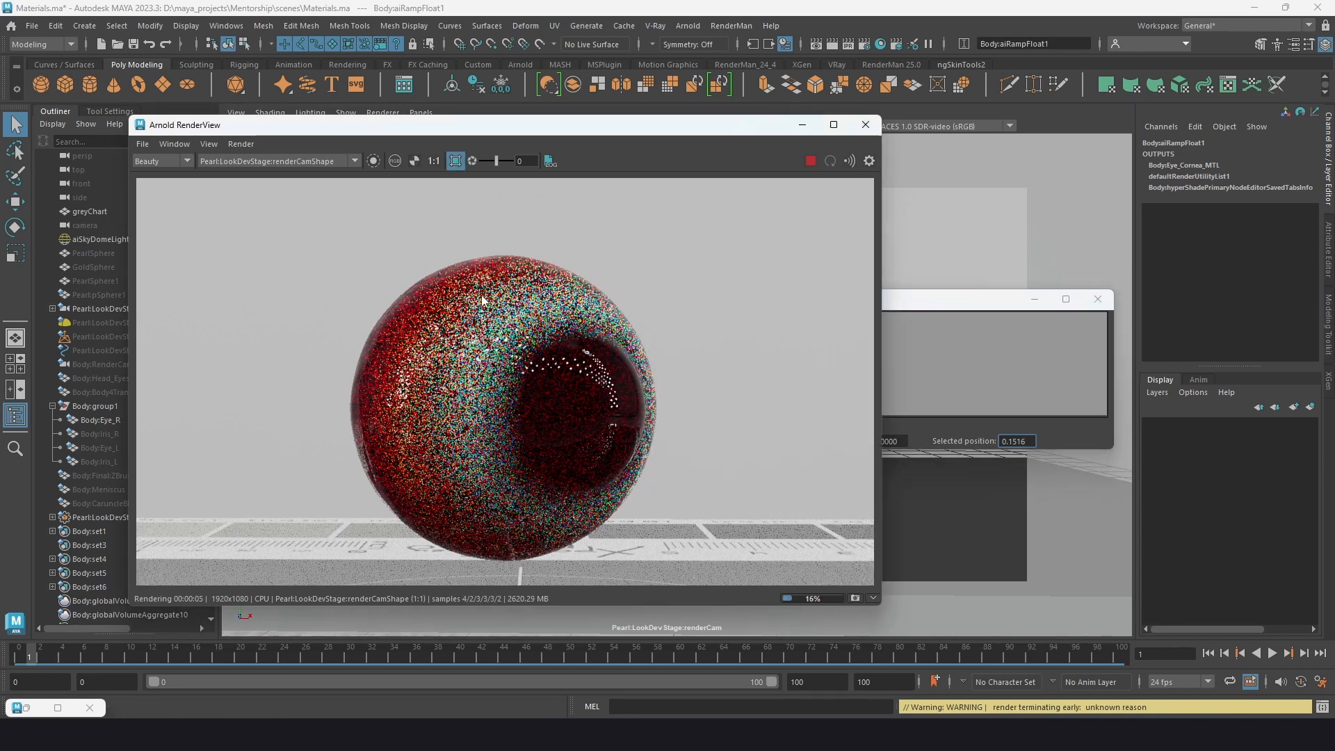
drag(486, 302, 652, 522)
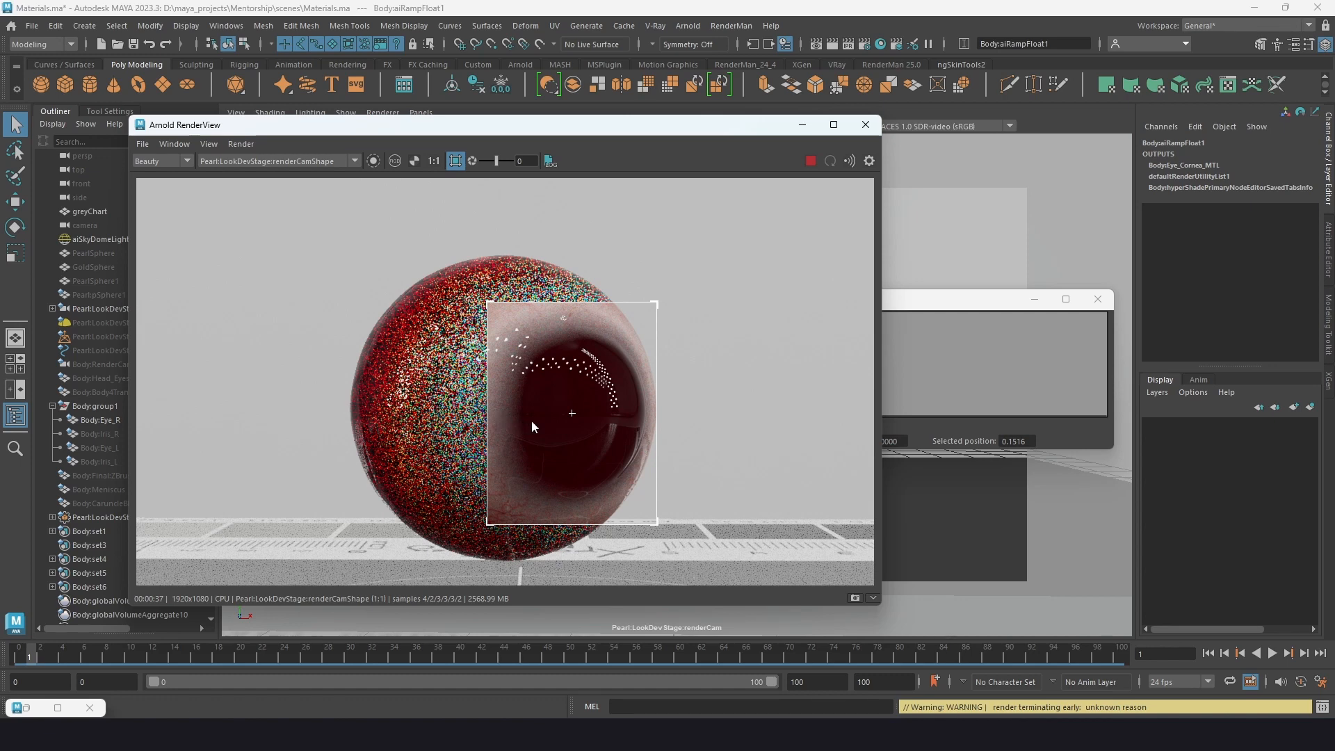
- Show Iris_R for comparison, undo back to the hidden iris and the ramp's 0.085 black point, and close the ramp window
click(102, 435)
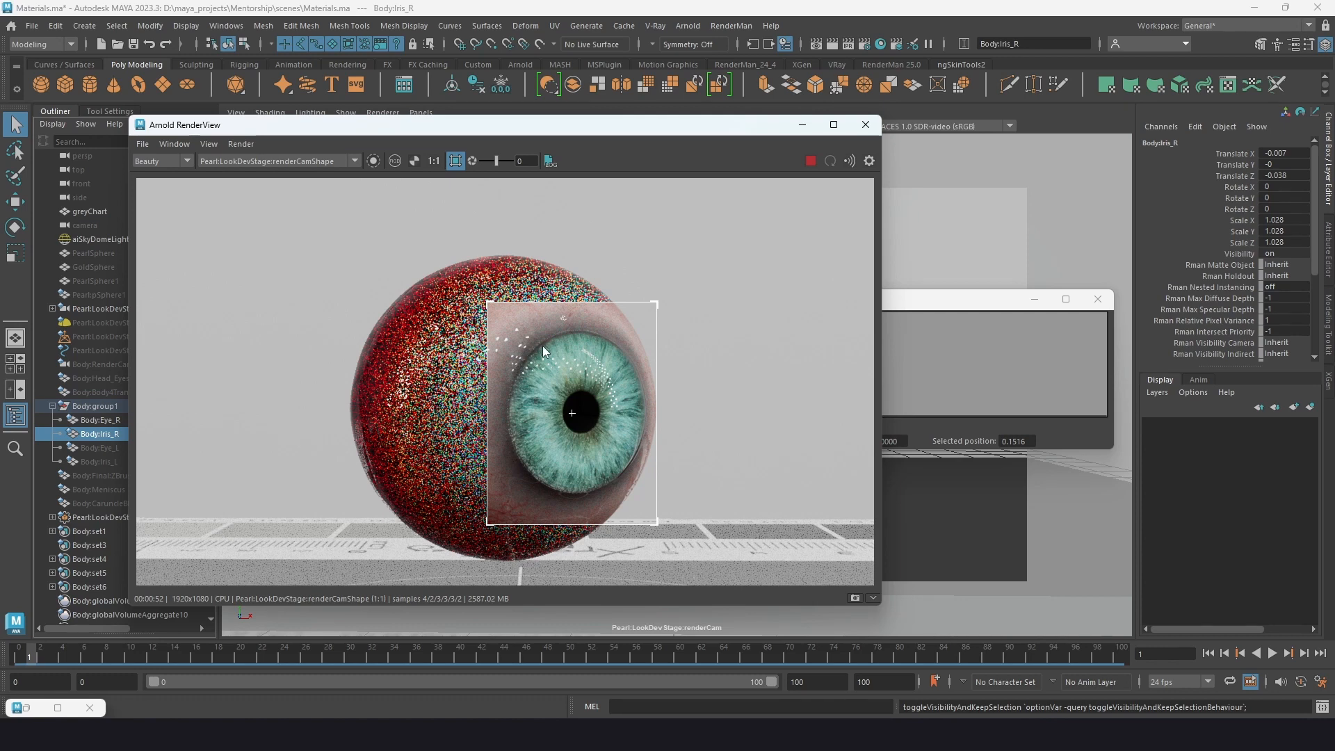
click(965, 328)
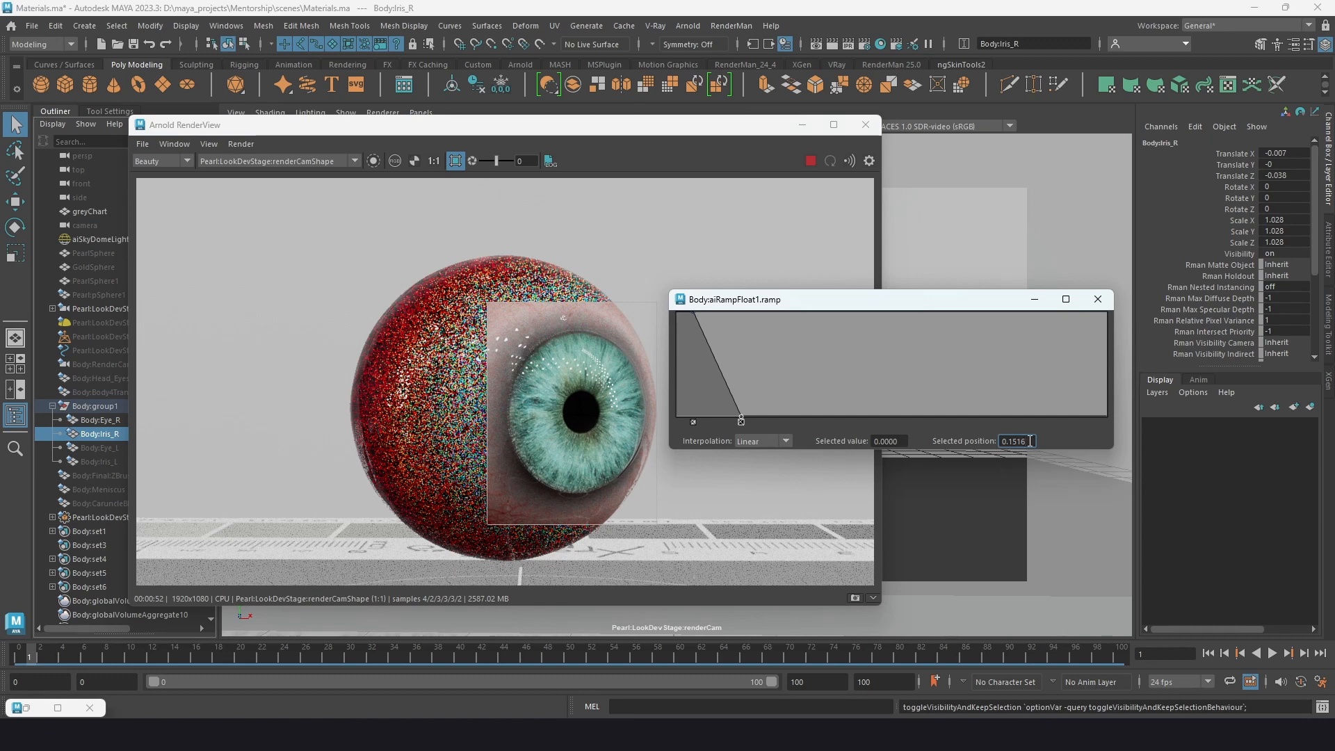
drag(1029, 440, 1011, 444)
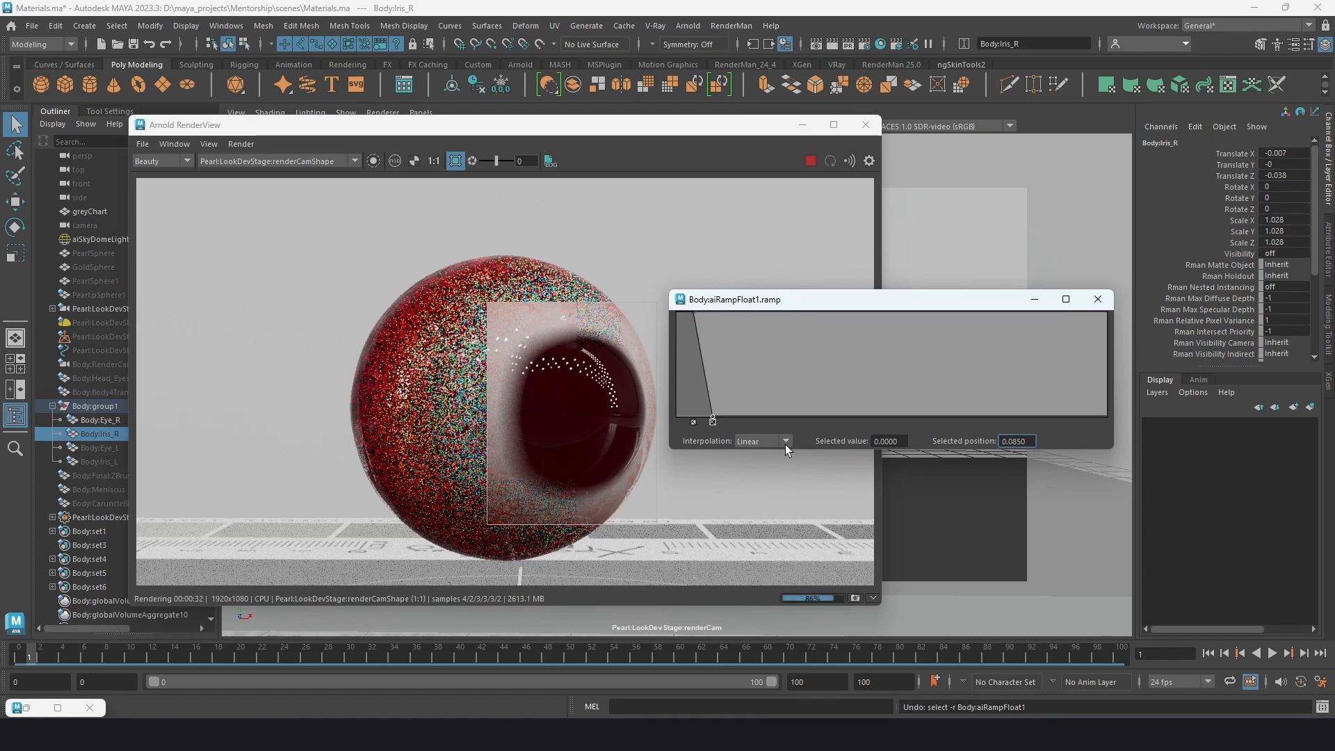
click(757, 308)
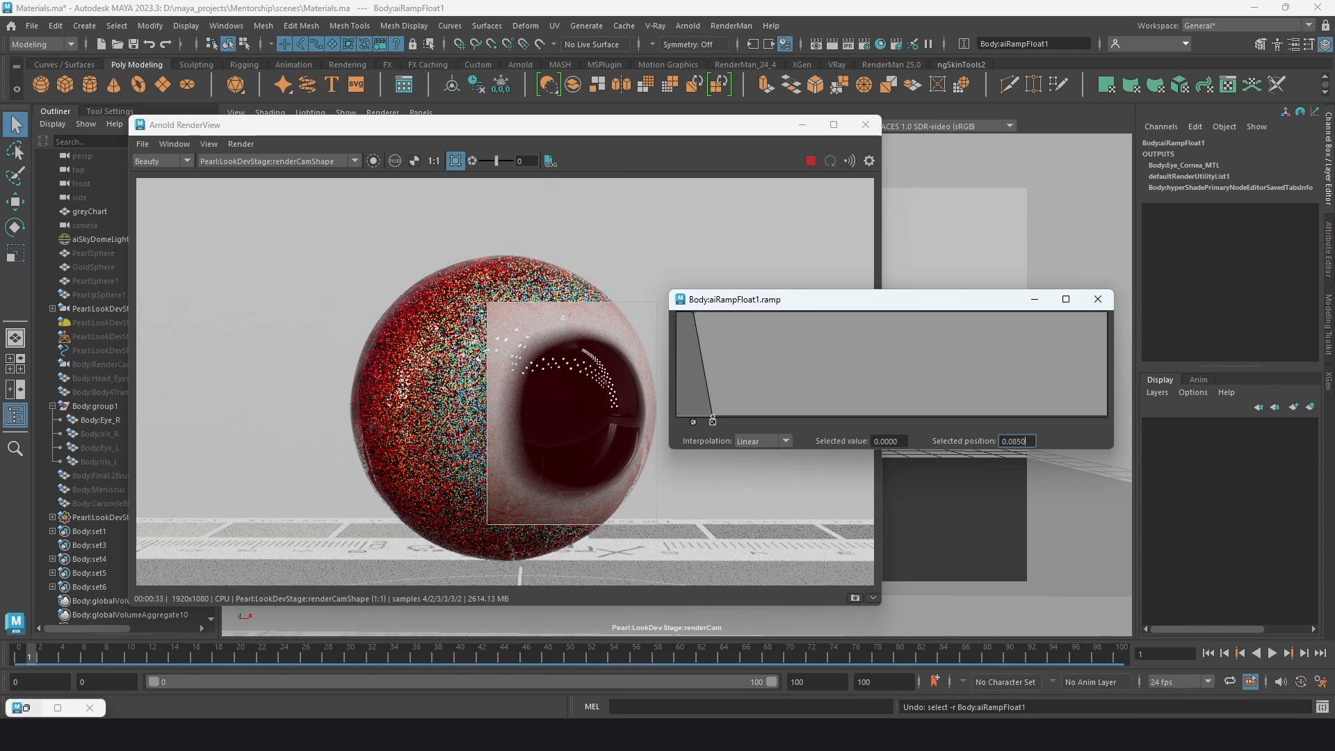
click(1098, 298)
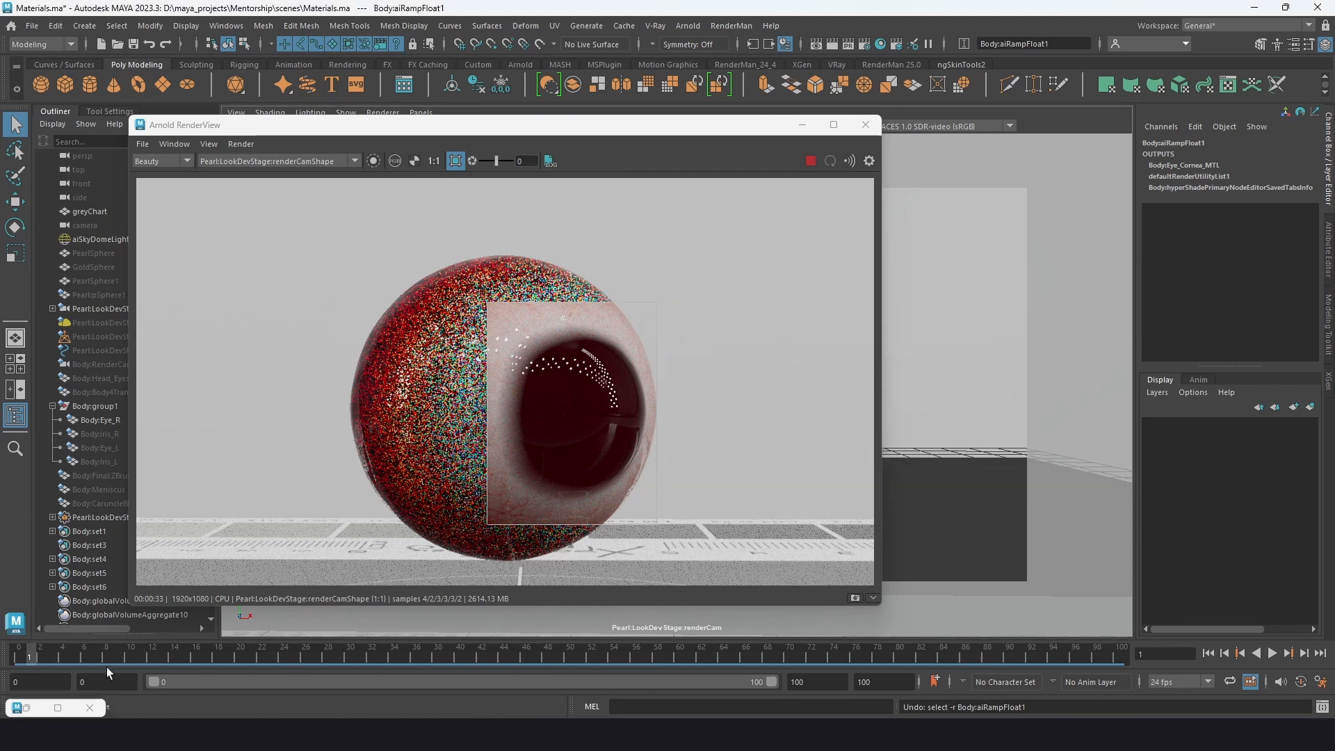
- Create a VRay Mtl next to the Eye_Cornea_MTL network in the Cornea graph, with Hypershade maximized
click(25, 709)
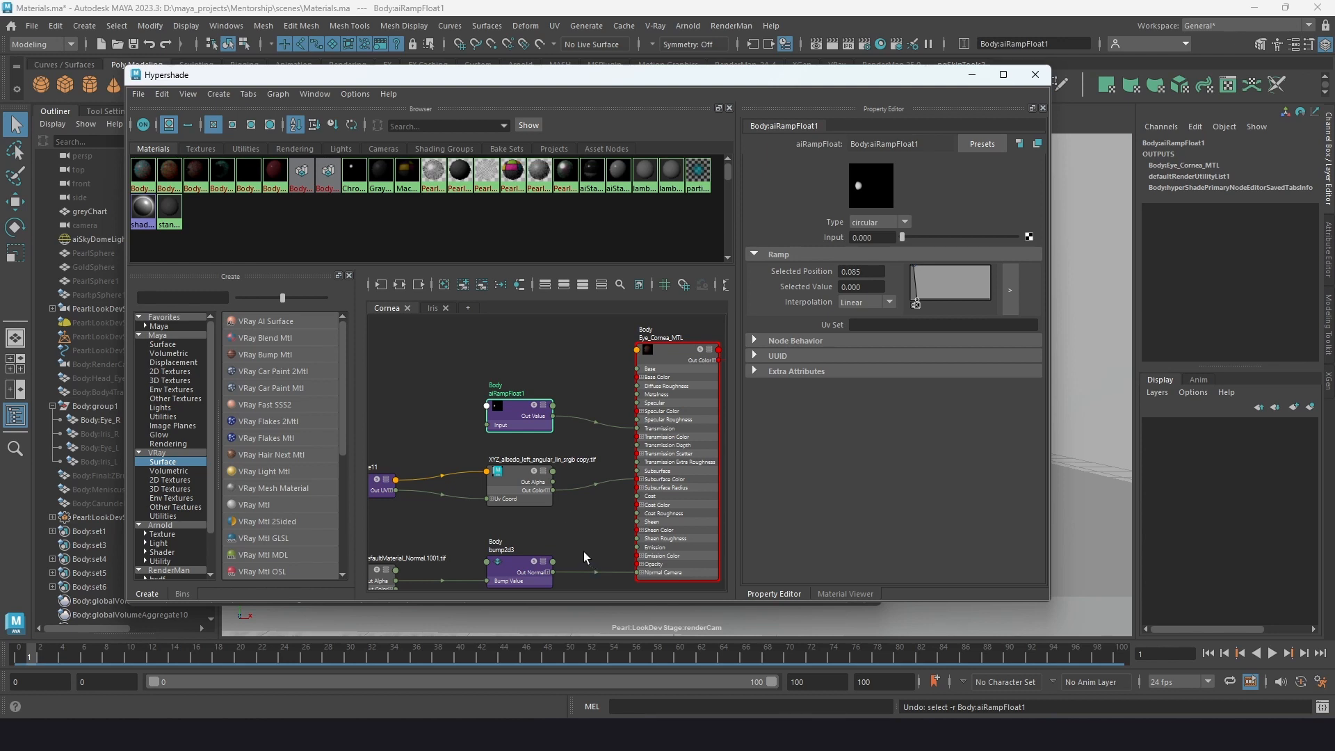
click(670, 353)
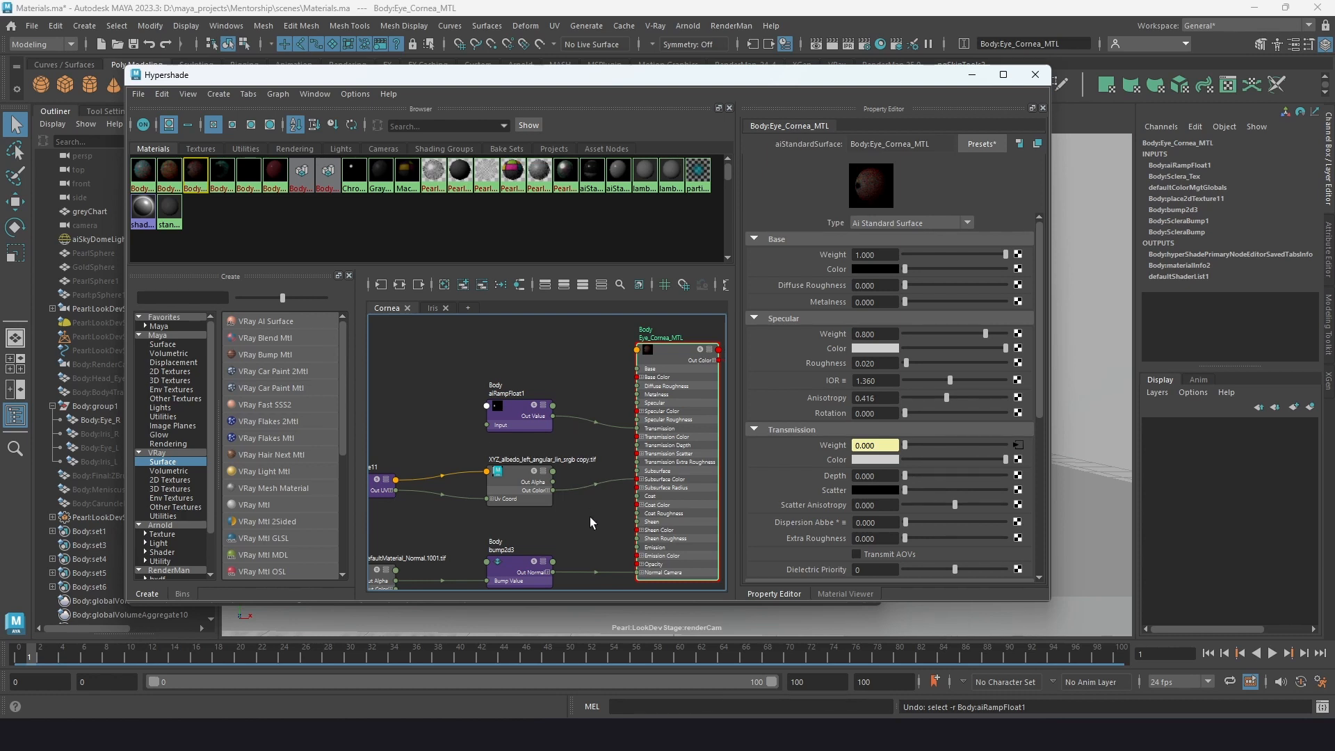
middle_drag(590, 516, 578, 492)
click(1003, 75)
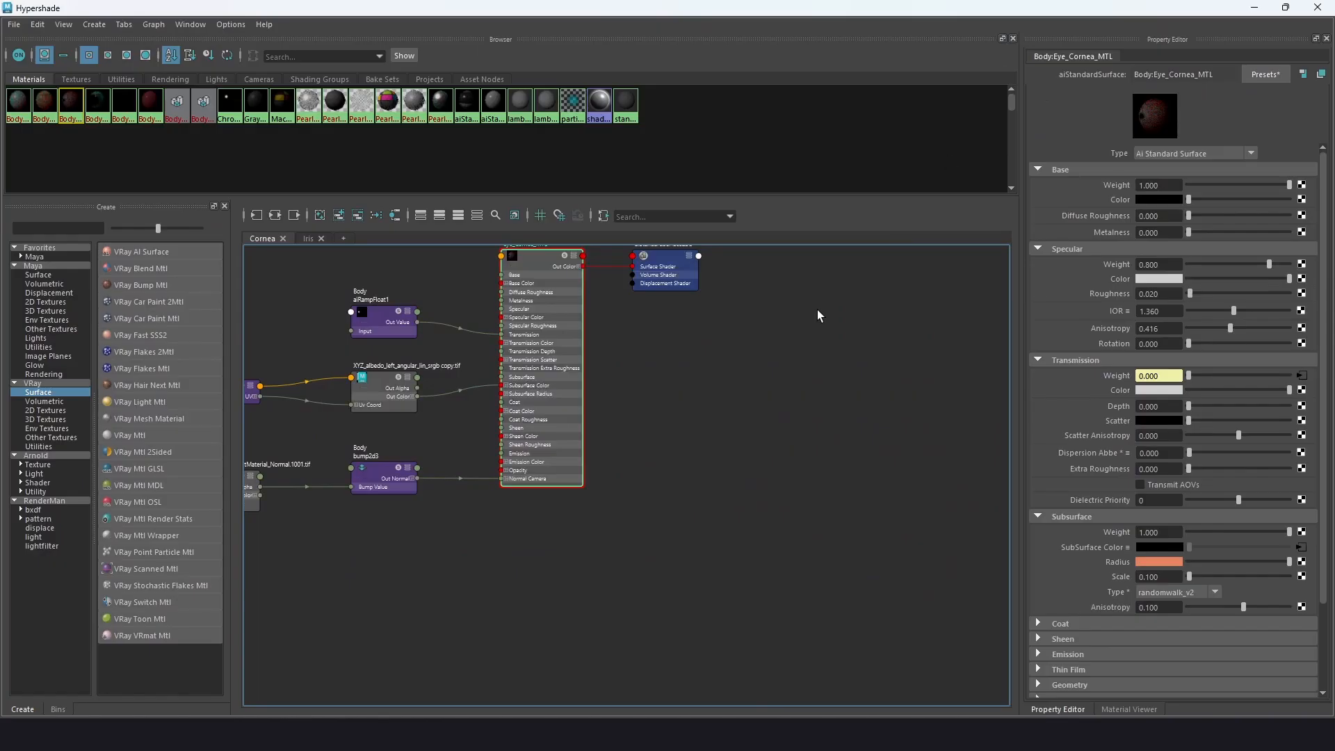
middle_drag(653, 393, 885, 477)
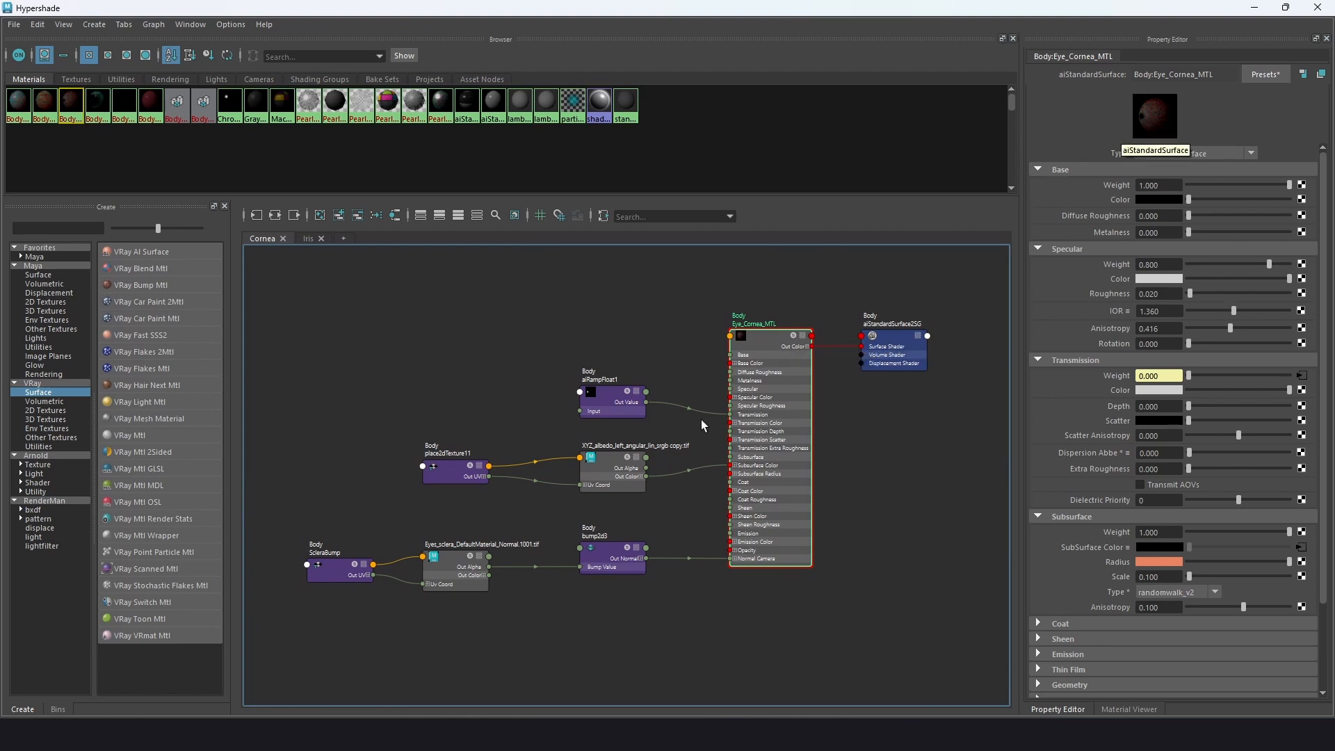
click(132, 437)
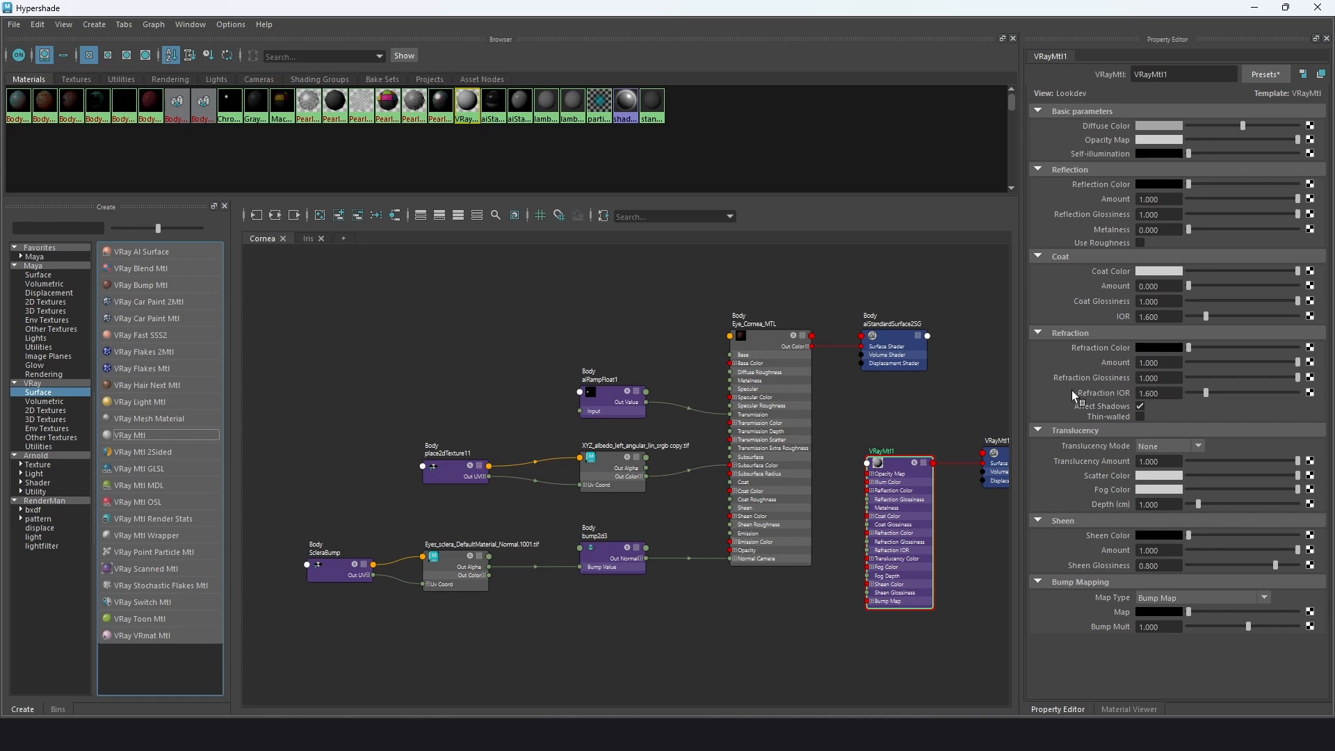
- Compare the reflection, refraction and subsurface parameters of Eye_Cornea_MTL with those of the new VRay material
click(756, 340)
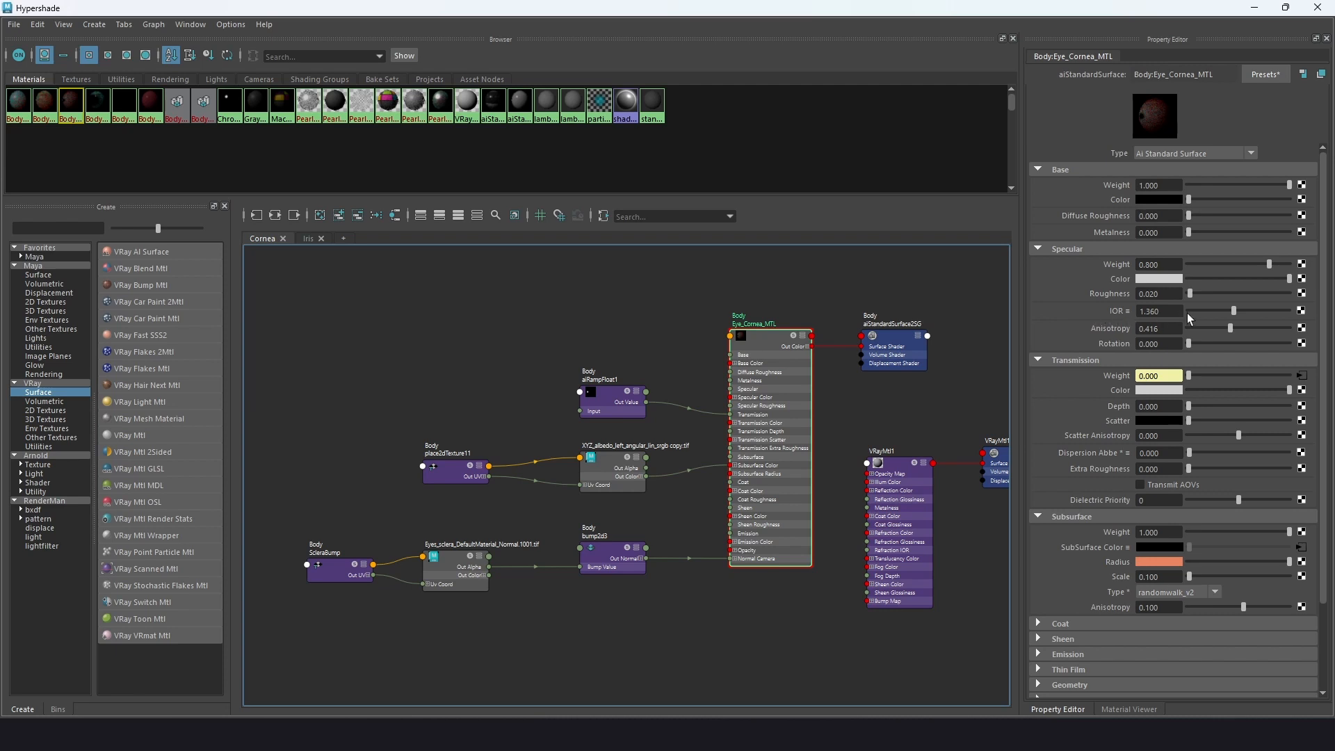
click(894, 466)
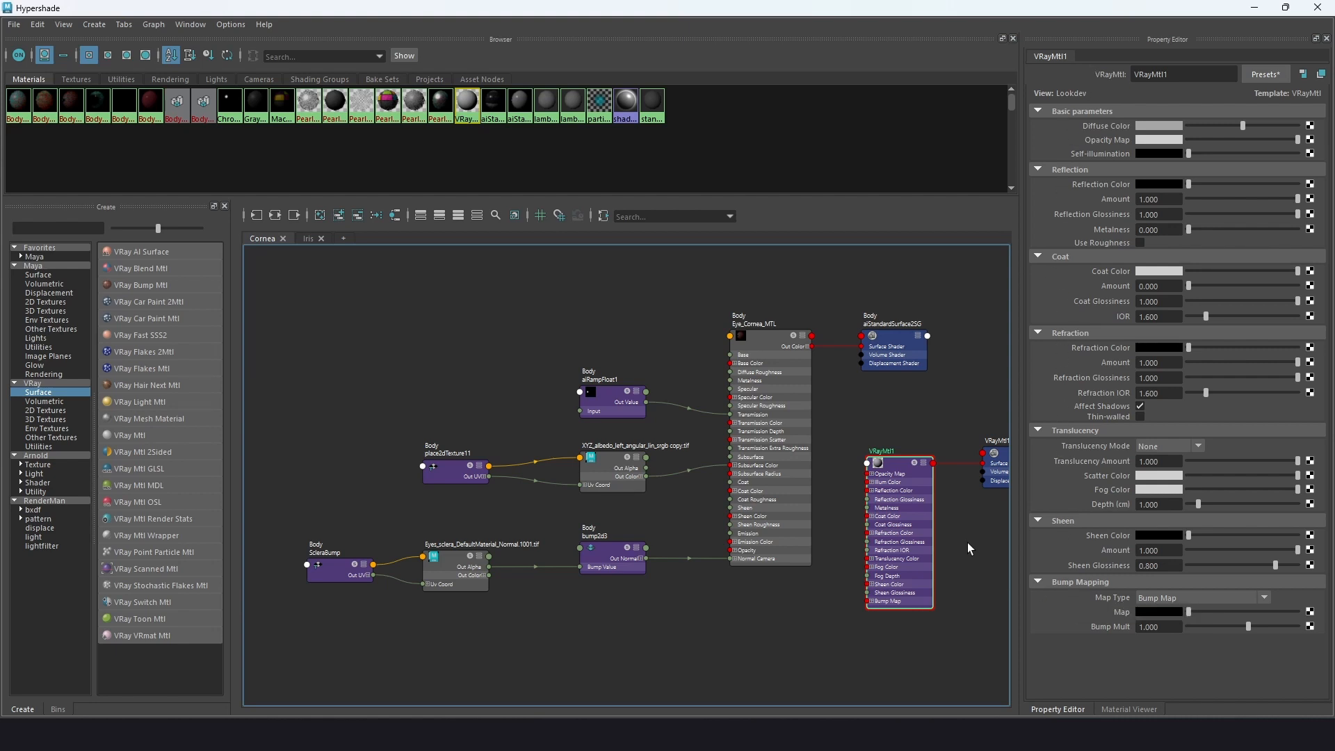
click(758, 341)
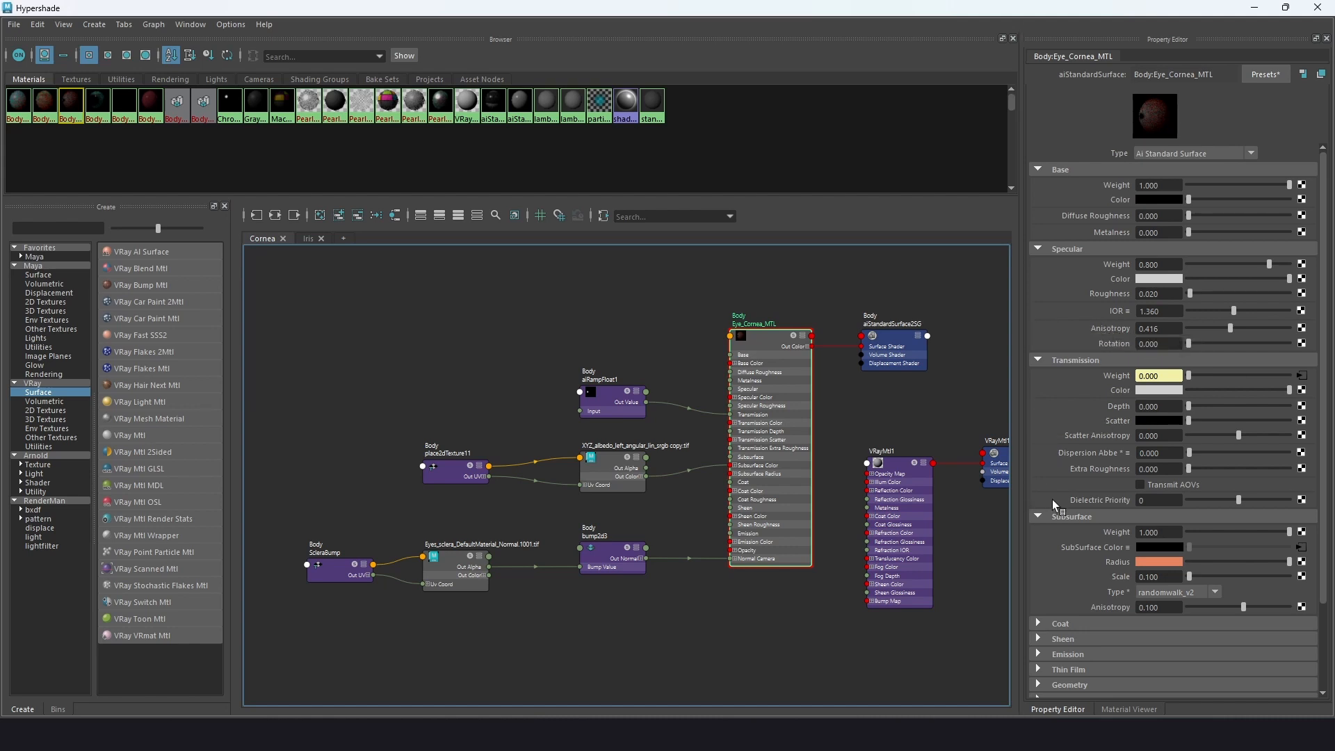
scroll(1052, 499, down, 2)
scroll(1052, 499, down, 1)
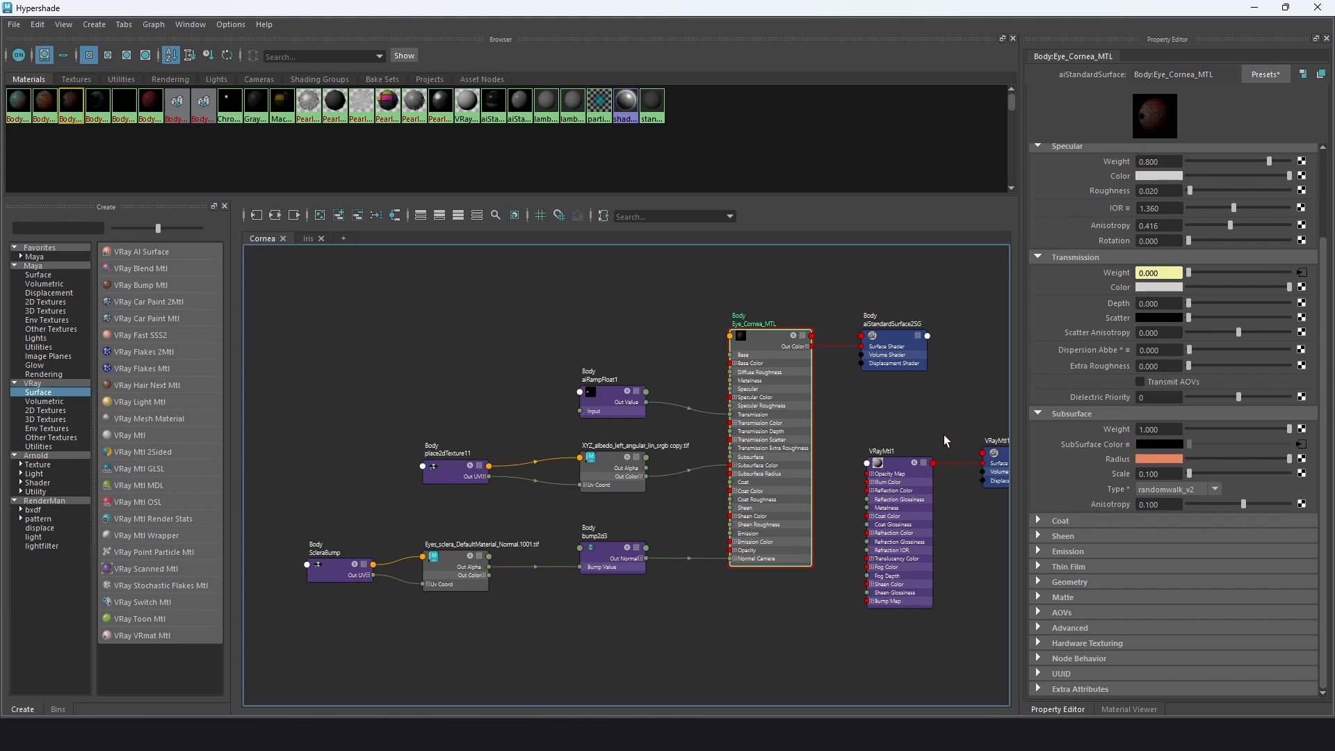
scroll(1040, 444, up, 3)
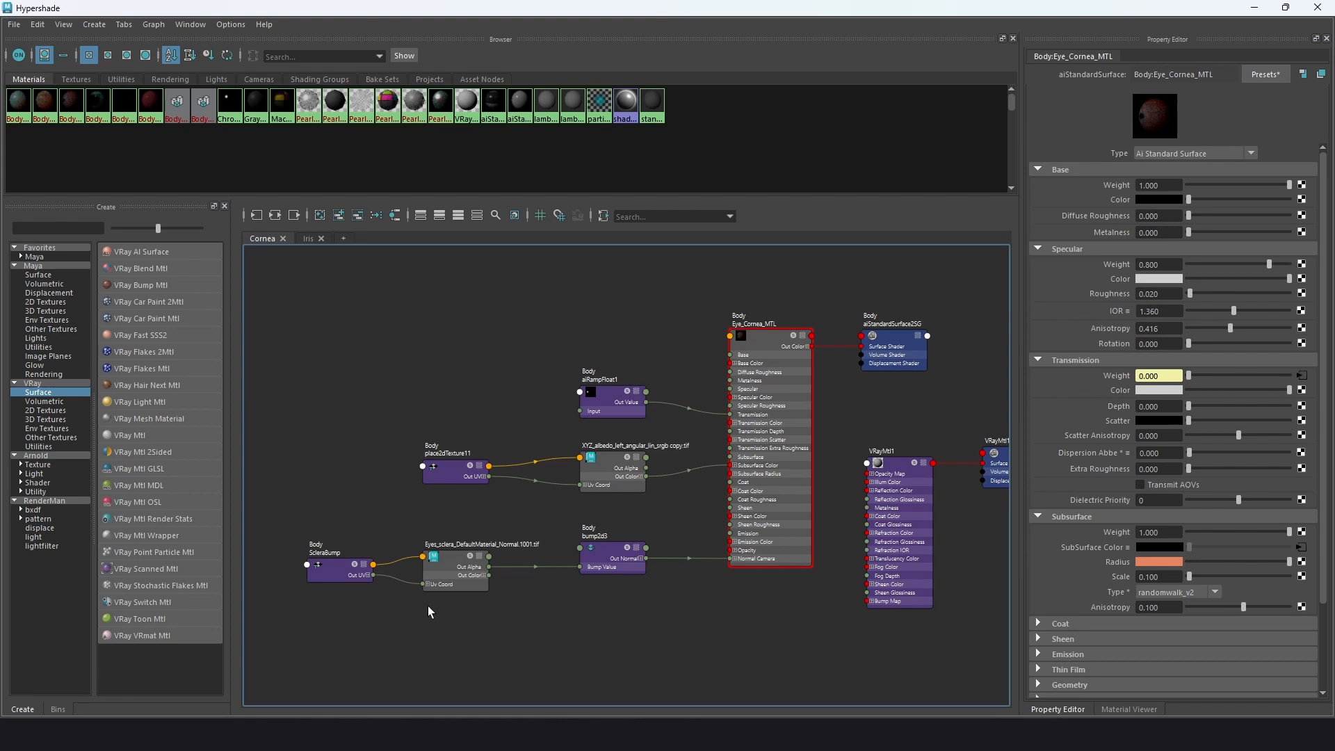
- Examine the ramp, texture and bump connections feeding Iris_MTL in the Iris graph
click(307, 241)
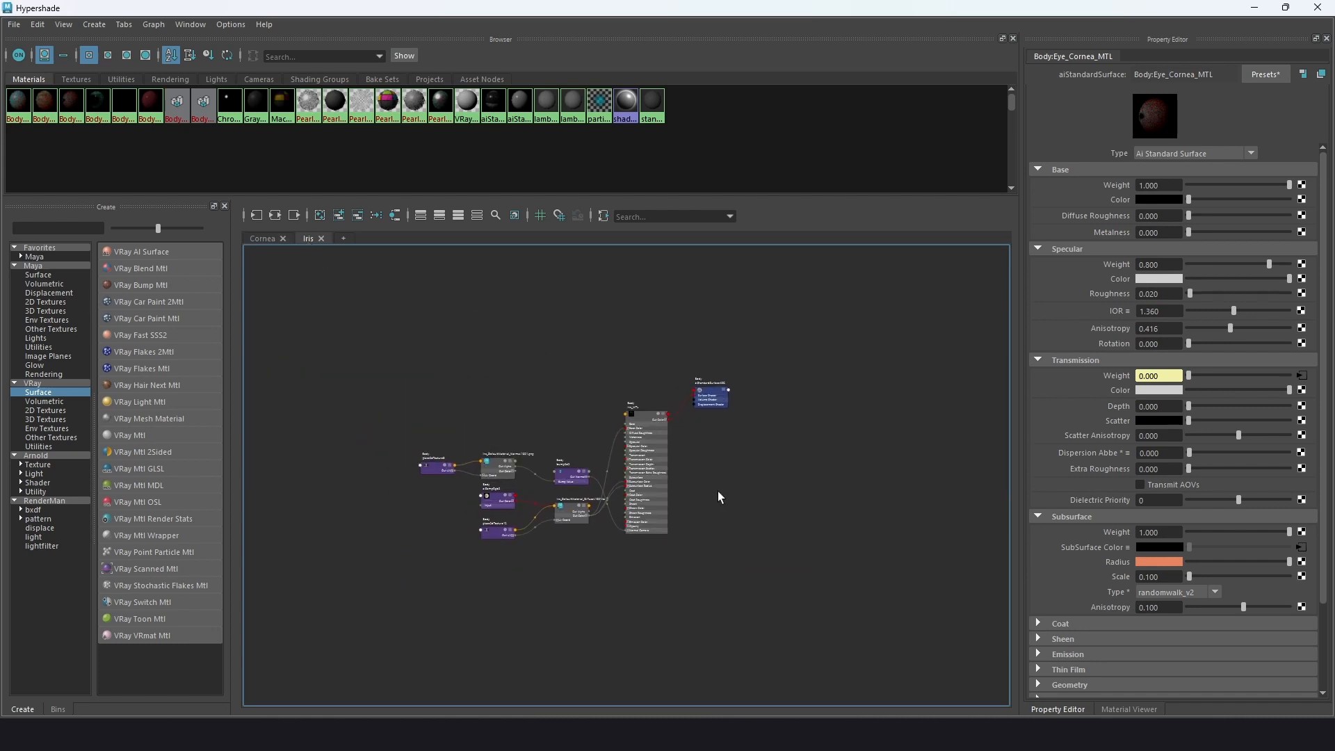
scroll(704, 482, up, 5)
alt+middle_drag(705, 485, 936, 475)
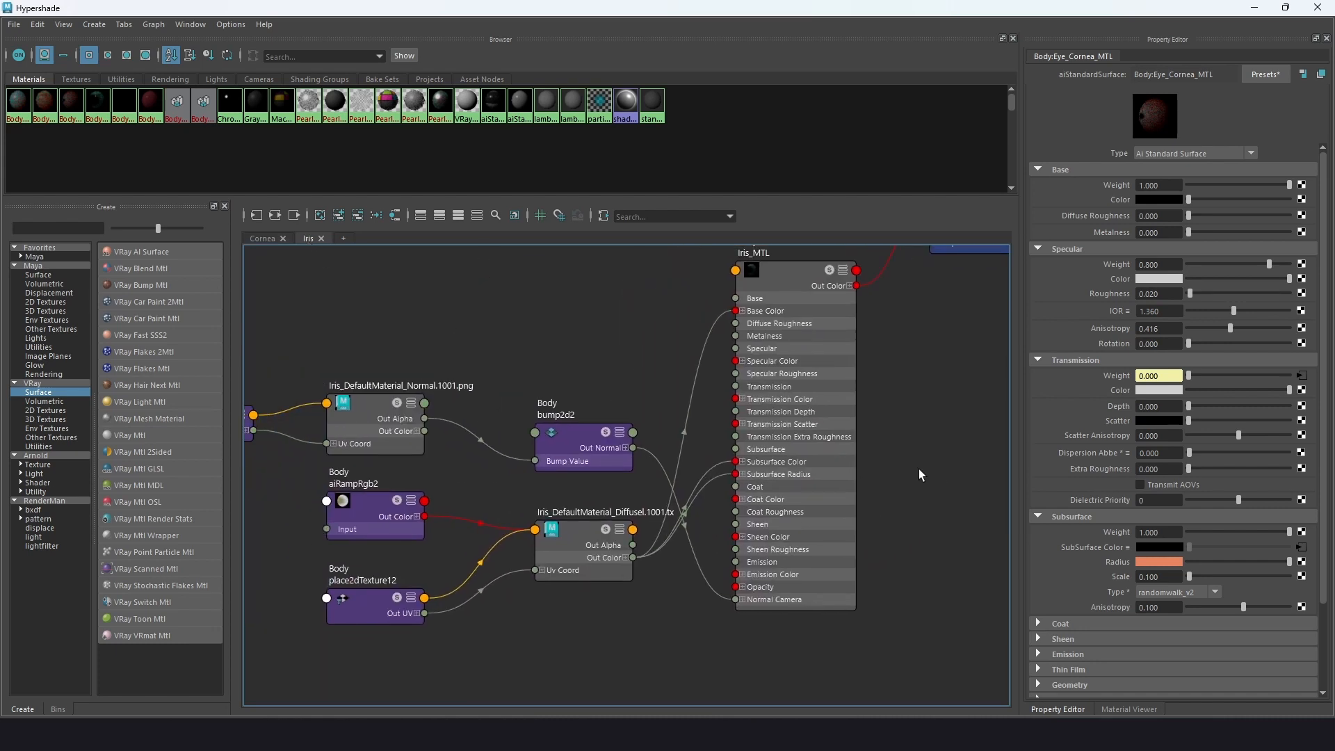
scroll(918, 469, down, 2)
scroll(932, 438, up, 2)
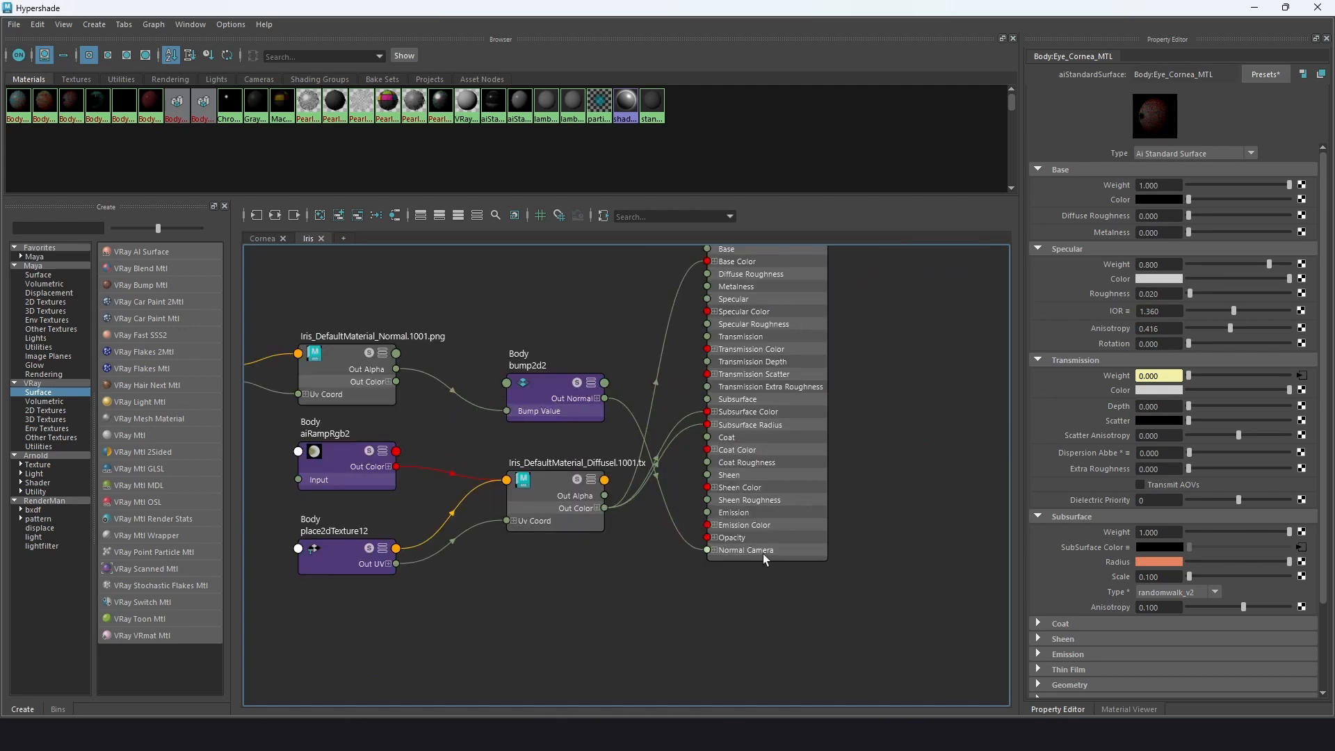
scroll(899, 471, down, 2)
alt+middle_drag(900, 471, 957, 495)
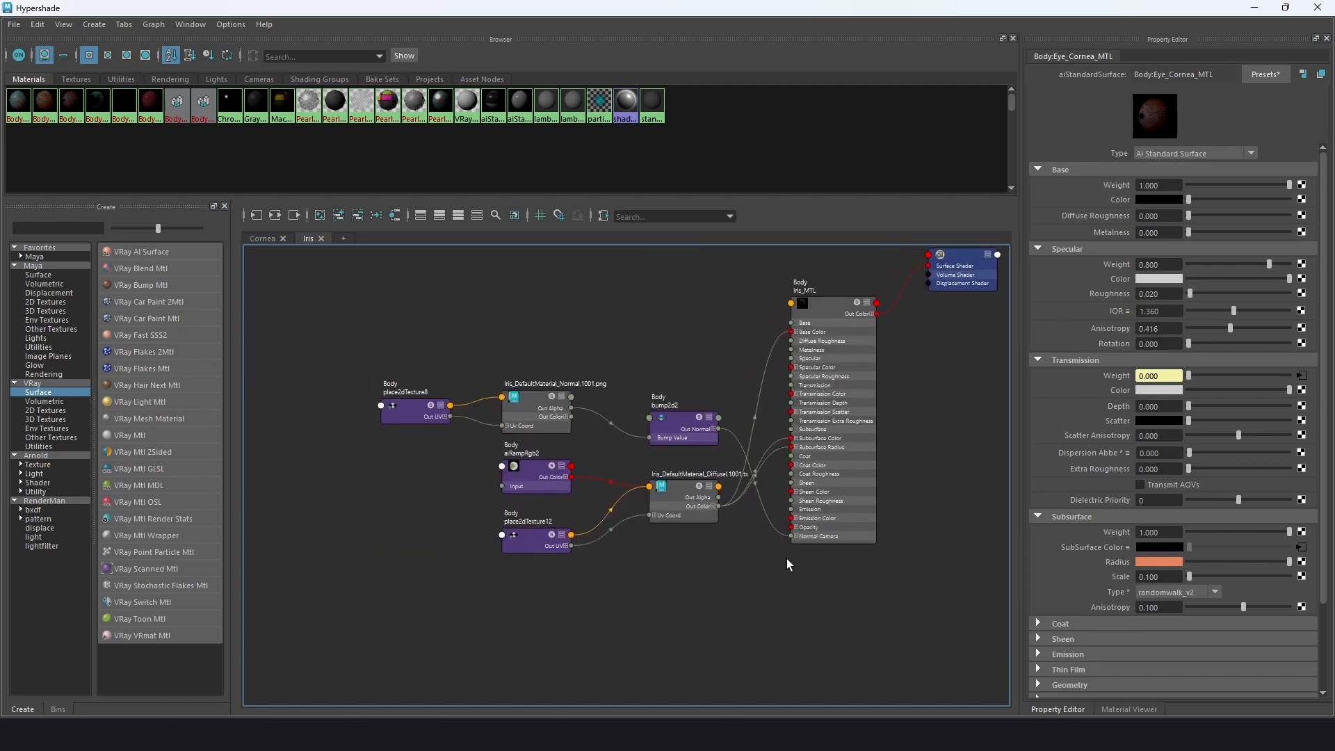
- Inspect the attributes and material preview of the iris diffuse texture node in the Iris graph
click(681, 488)
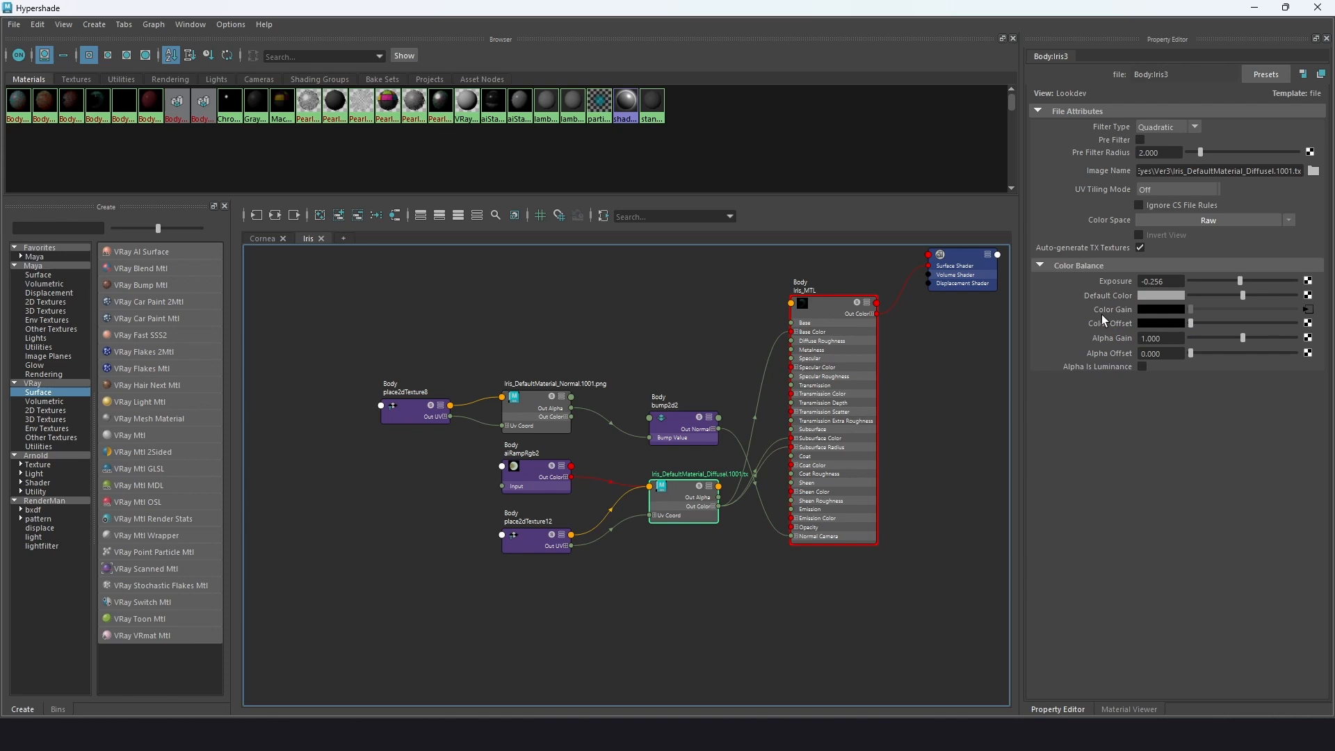
right_click(677, 483)
click(1128, 708)
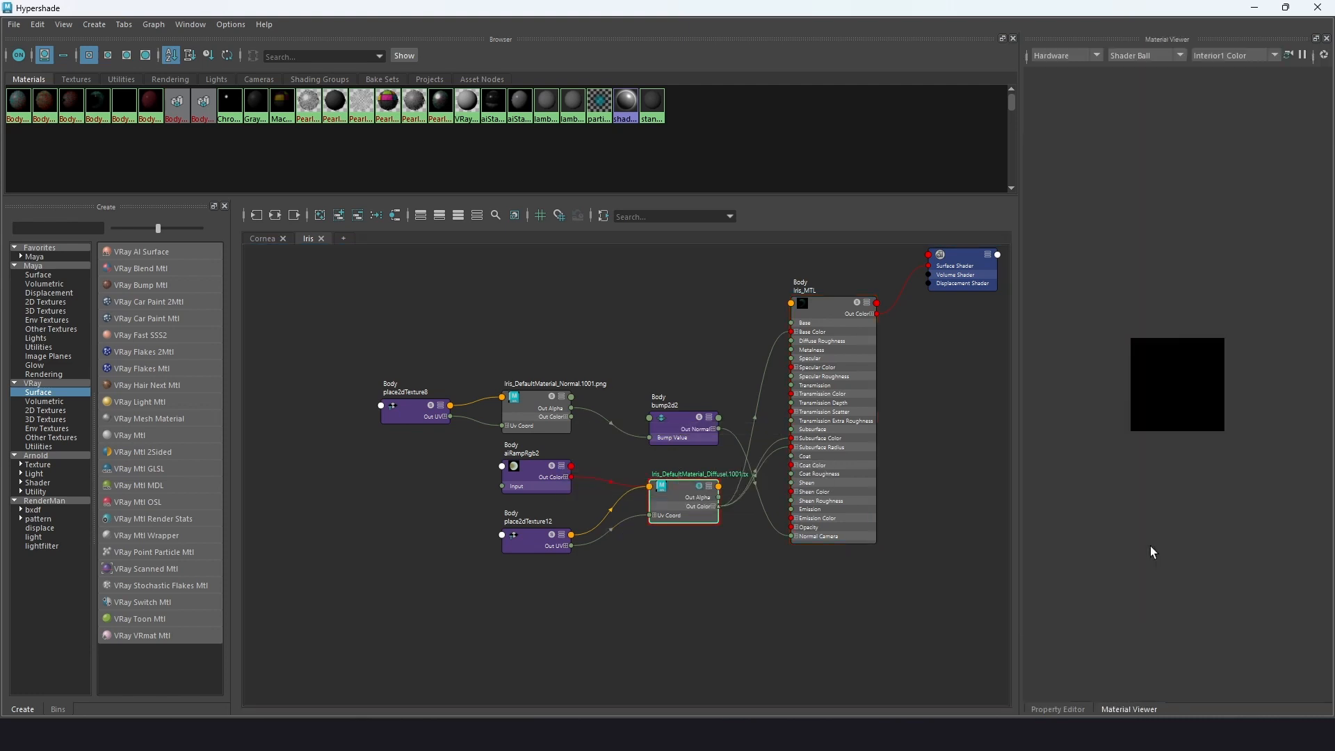
click(1056, 708)
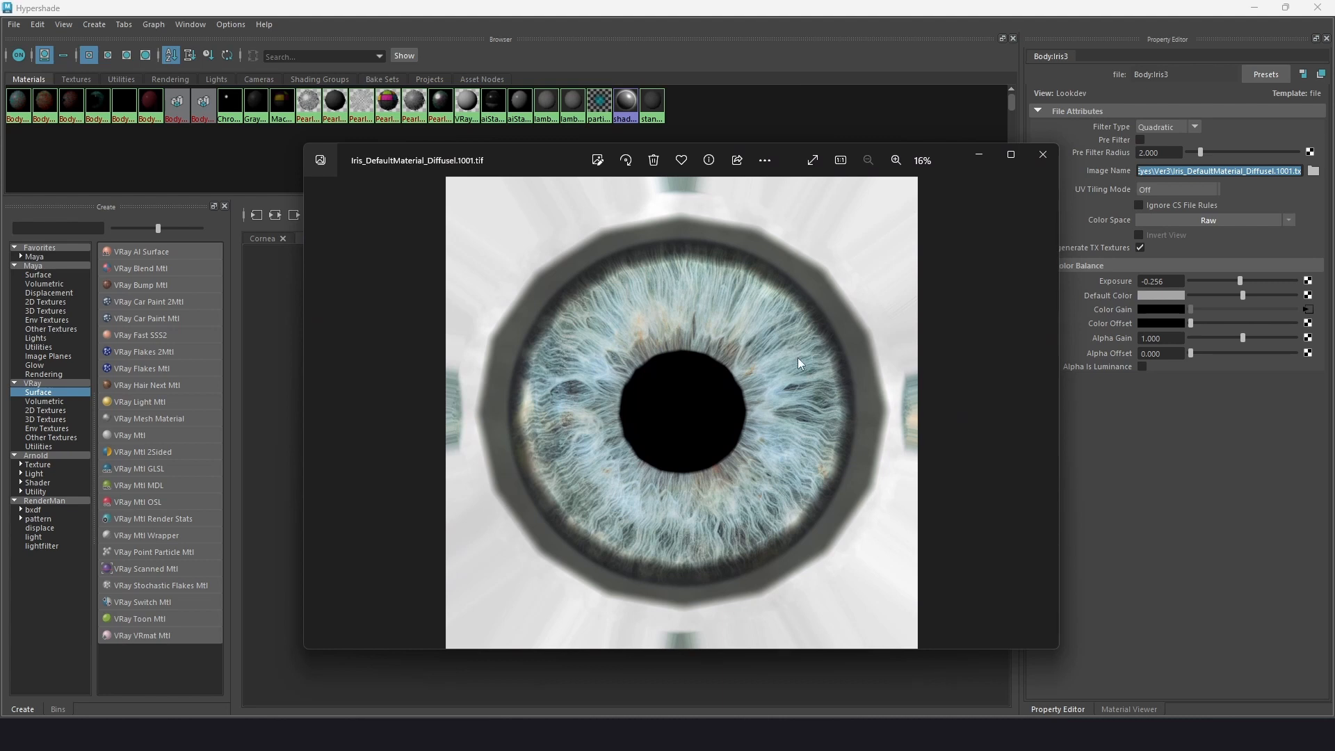
- Compare the iris diffuse texture image with the aiRampRgb2 node feeding its color gain, and close the image
drag(510, 170, 766, 214)
click(533, 474)
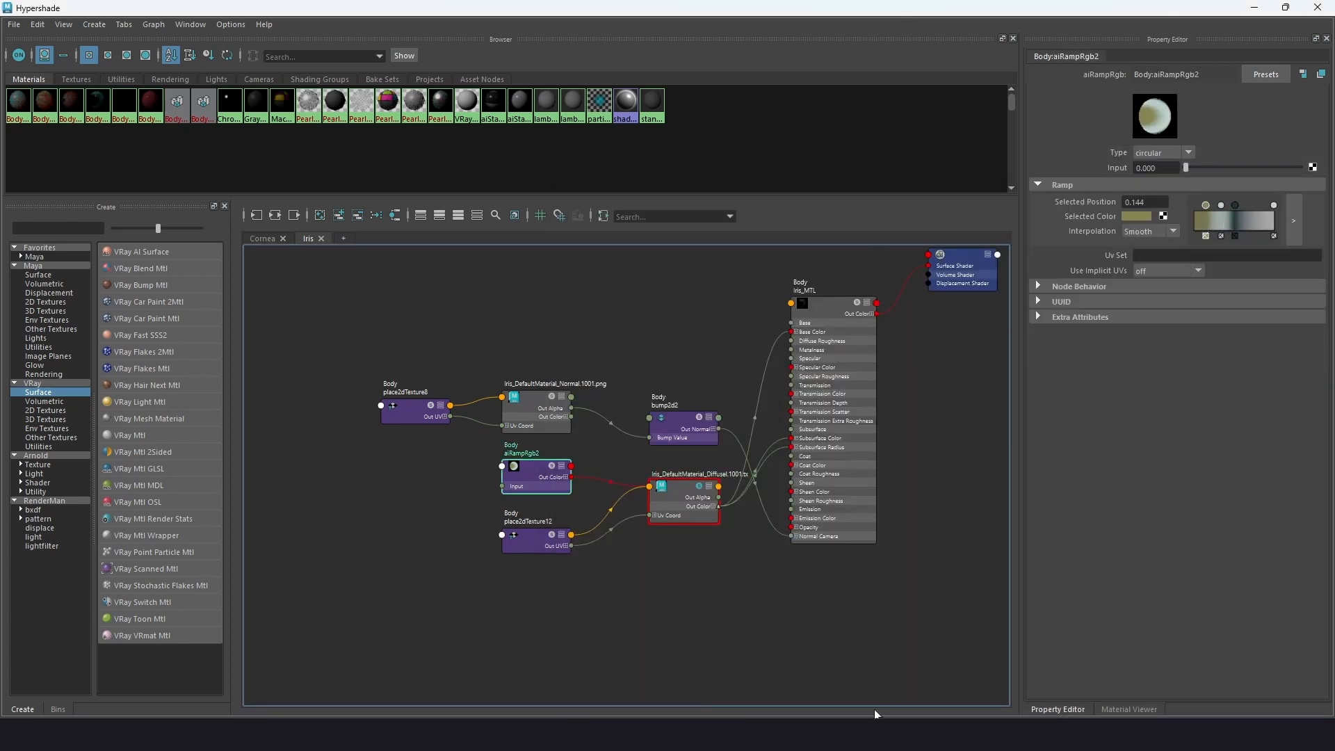
mouse_move(874, 714)
click(882, 666)
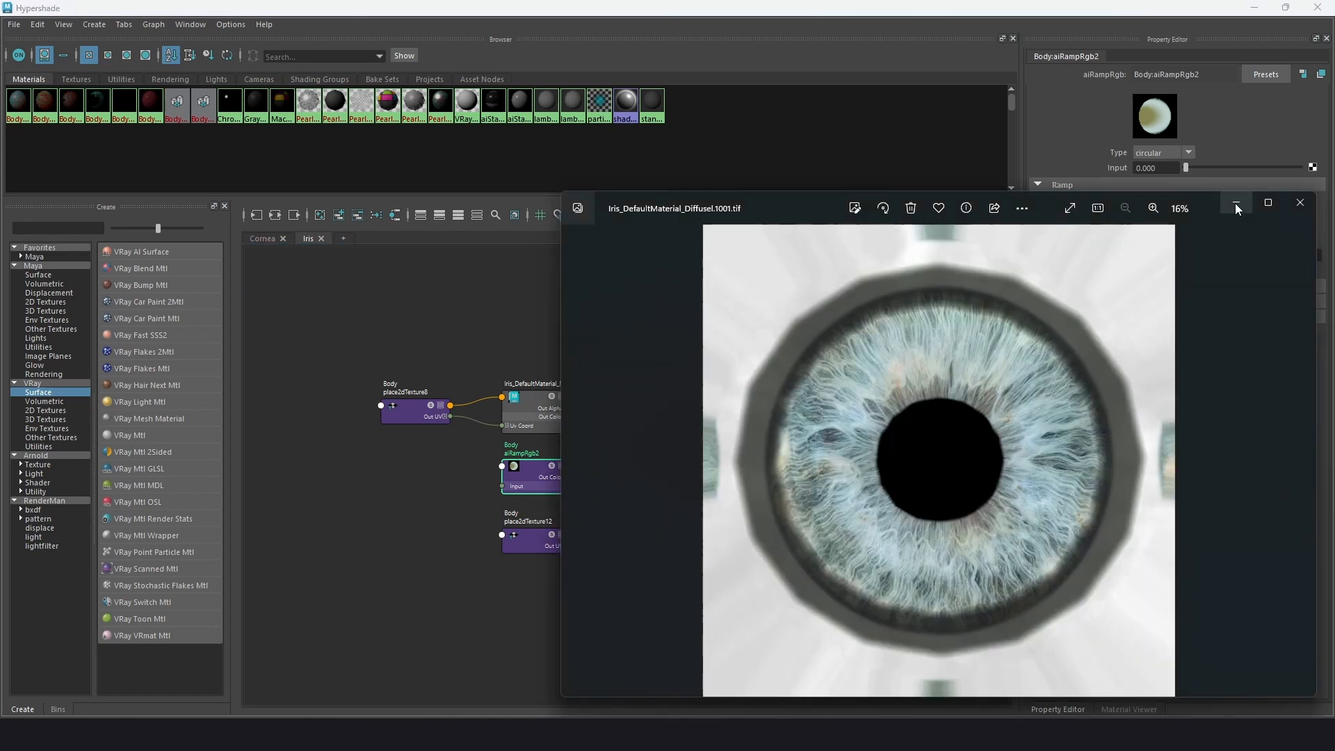
drag(1204, 215, 807, 160)
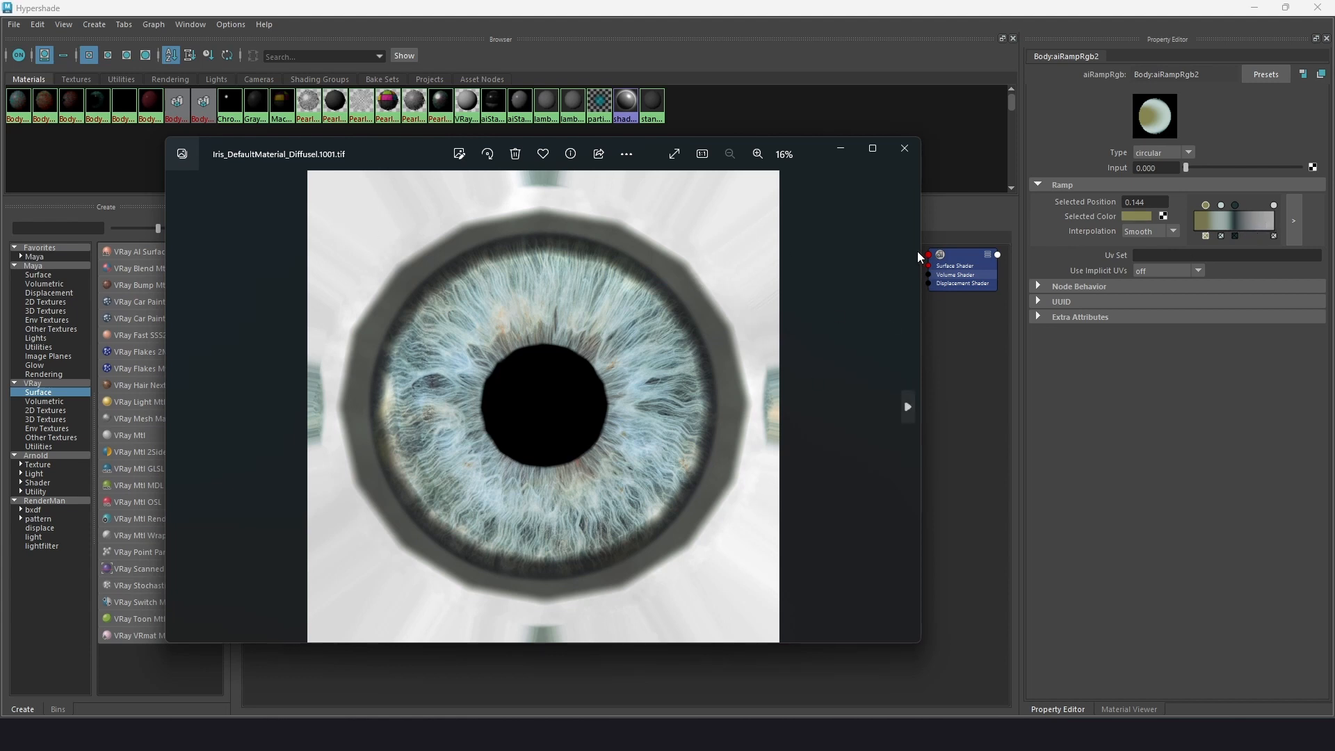
click(905, 149)
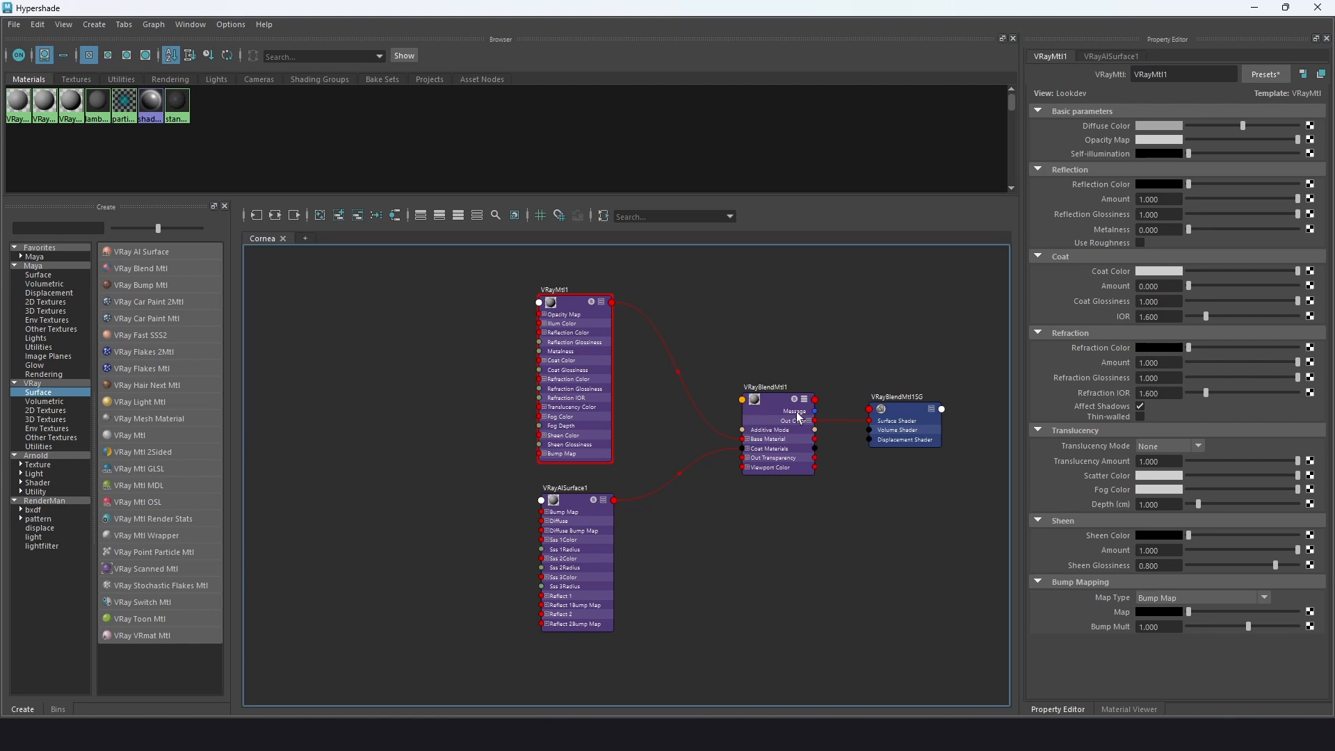
- Examine how VRayBlendMtl1 combines VRayMtl1 as base material with VRayAlSurface1 as coat material in the Cornea graph
click(774, 401)
drag(773, 400, 748, 400)
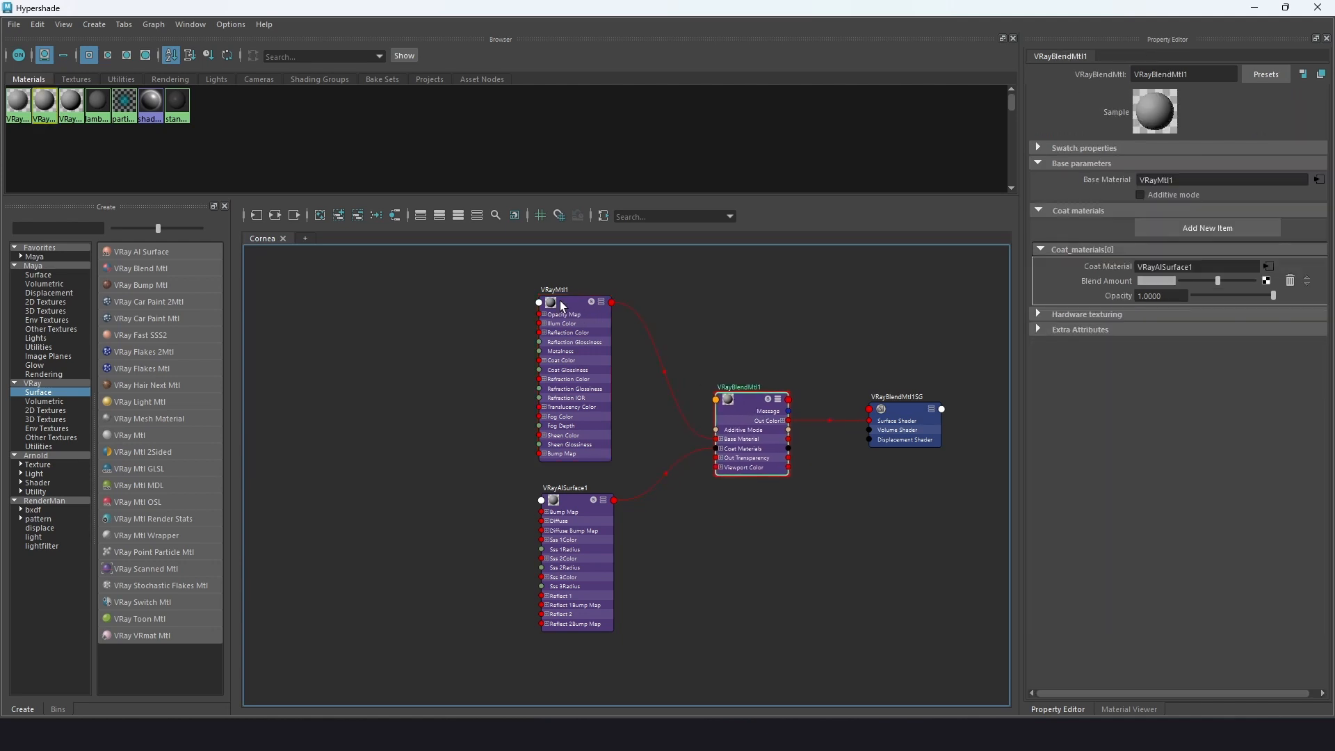
drag(560, 300, 570, 301)
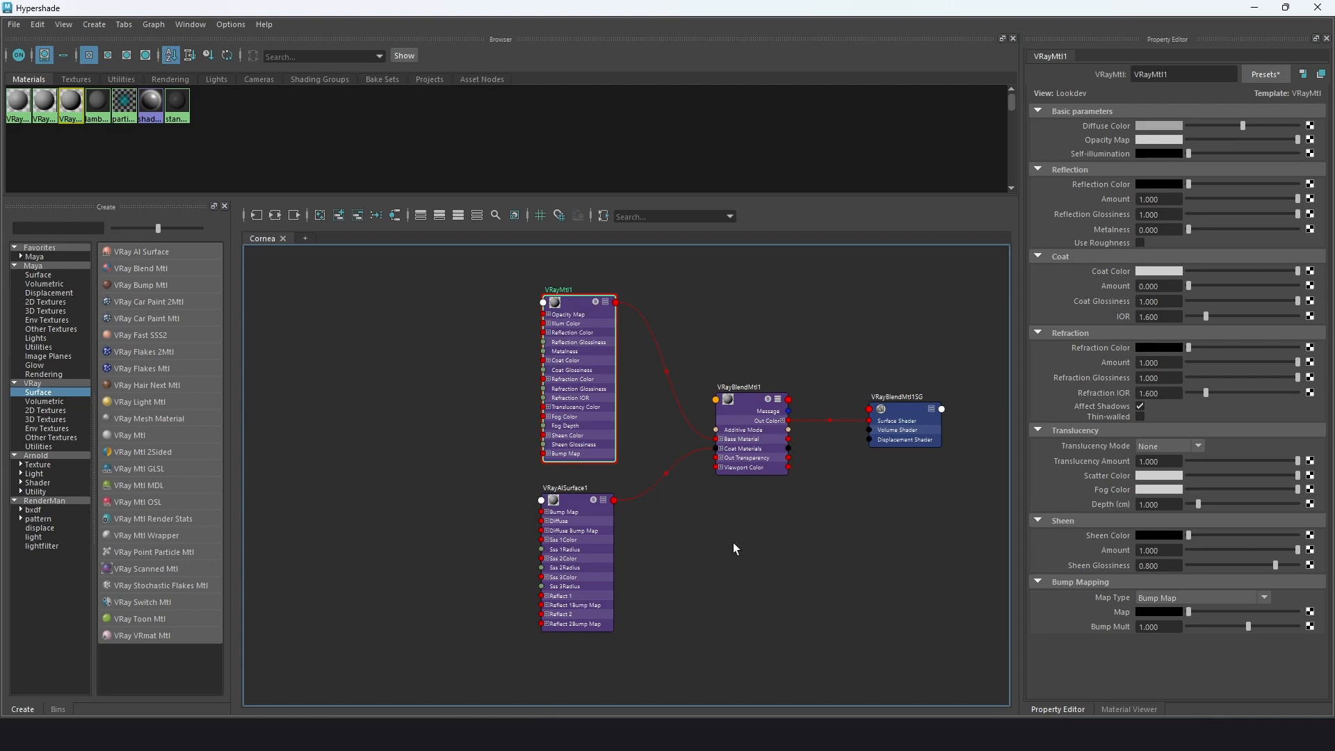
click(570, 503)
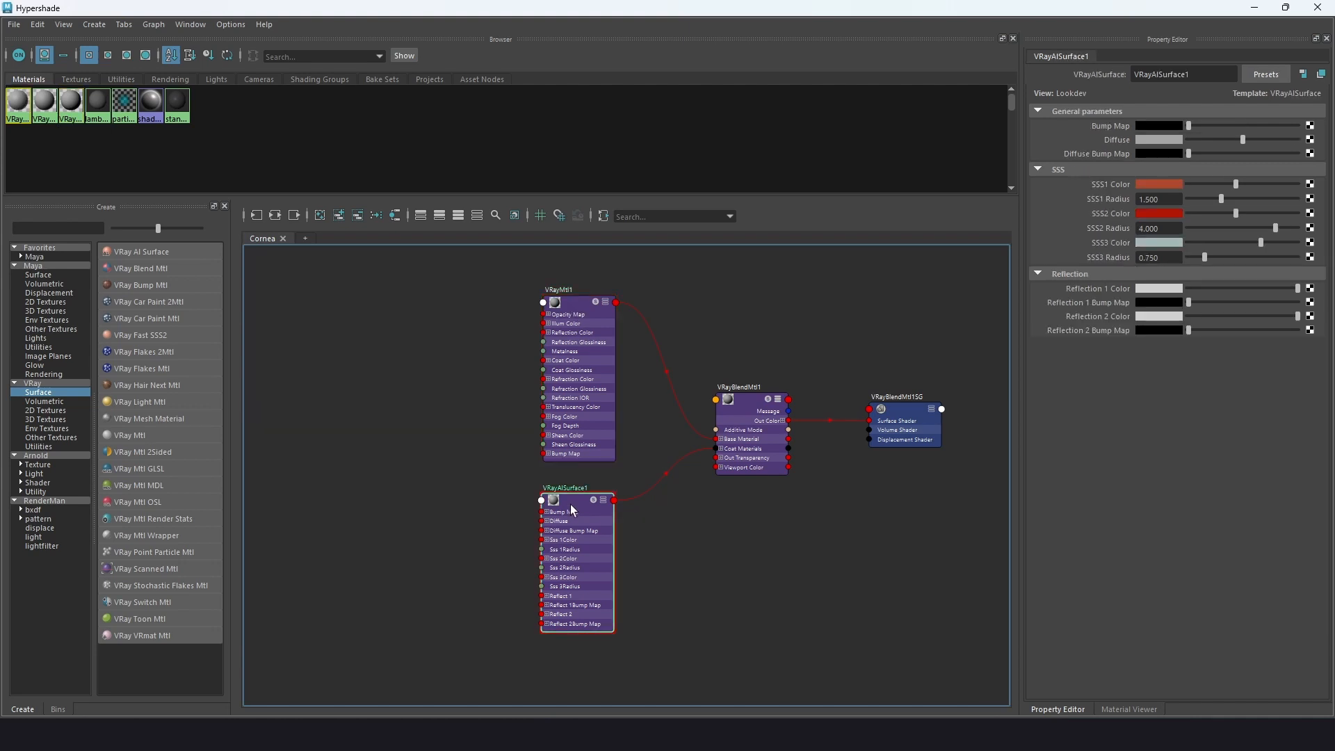
drag(570, 503, 574, 501)
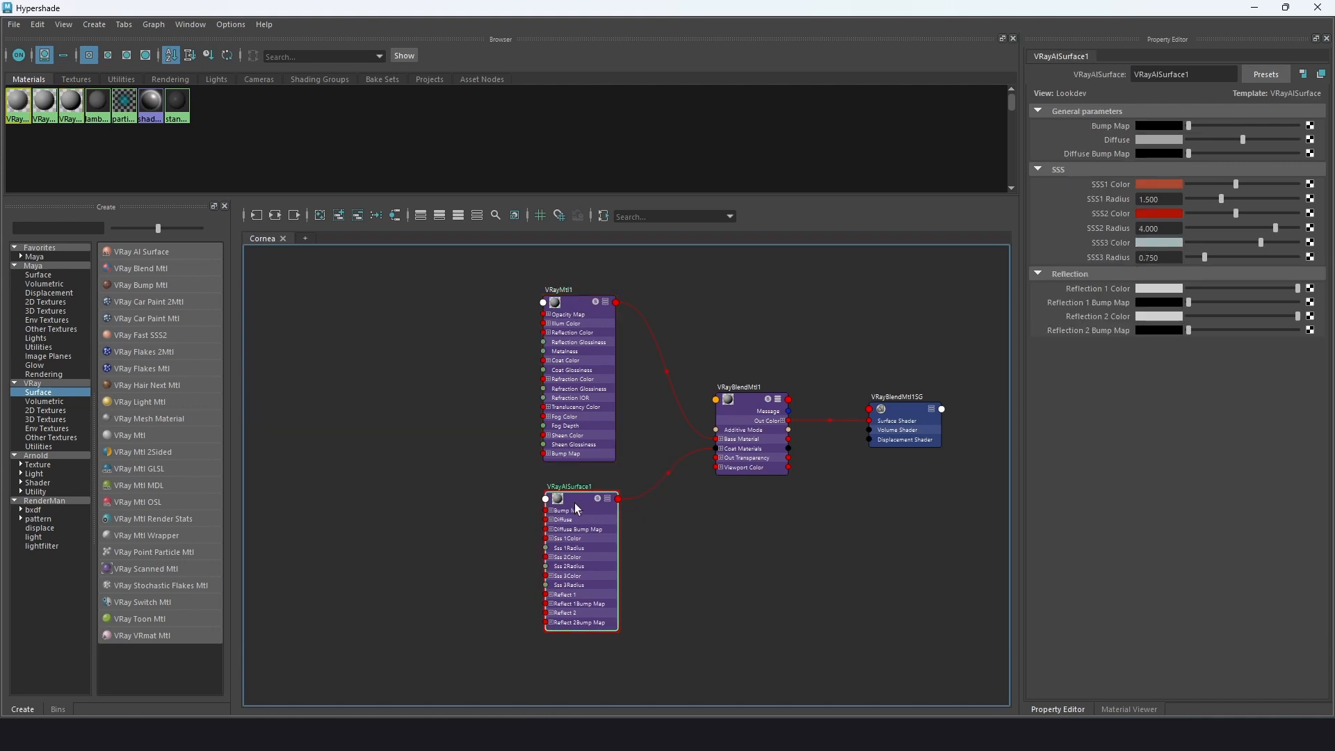
click(744, 408)
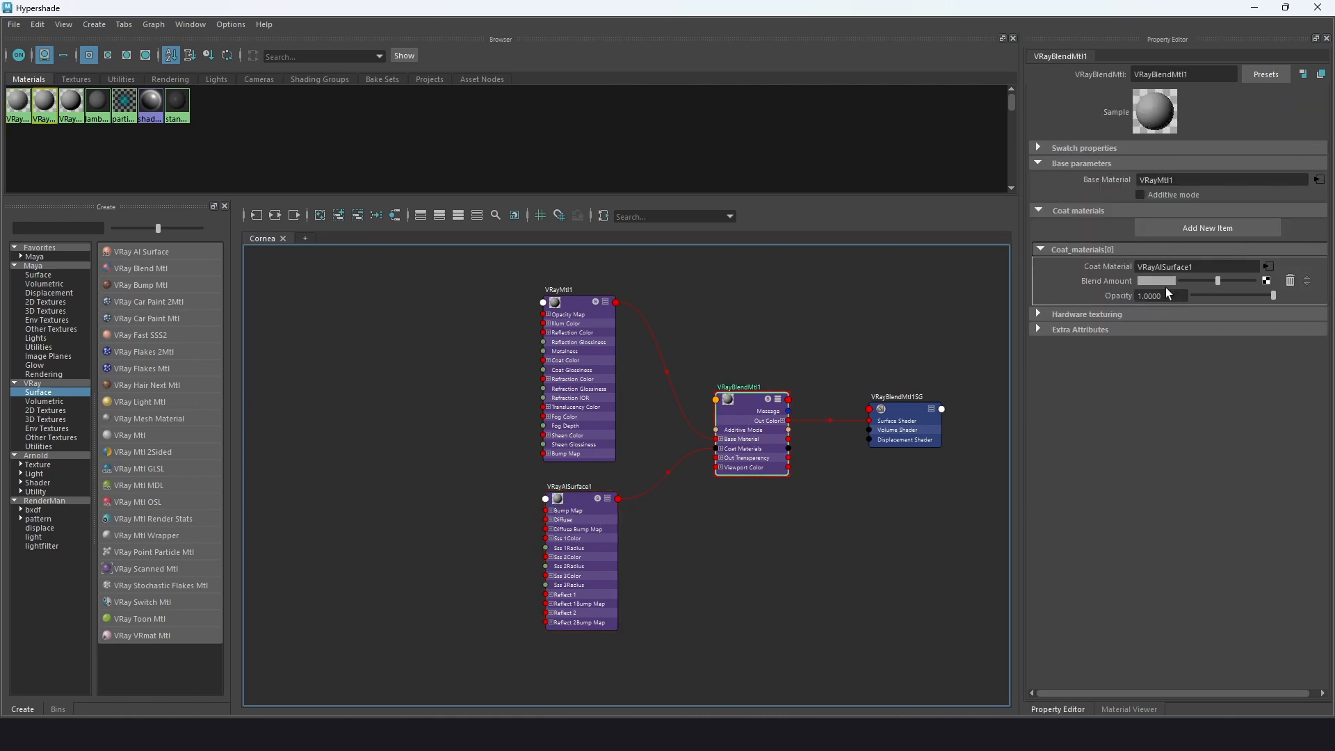
- Rename the base material VRayMtl1 as Cornea_Mtl
click(575, 303)
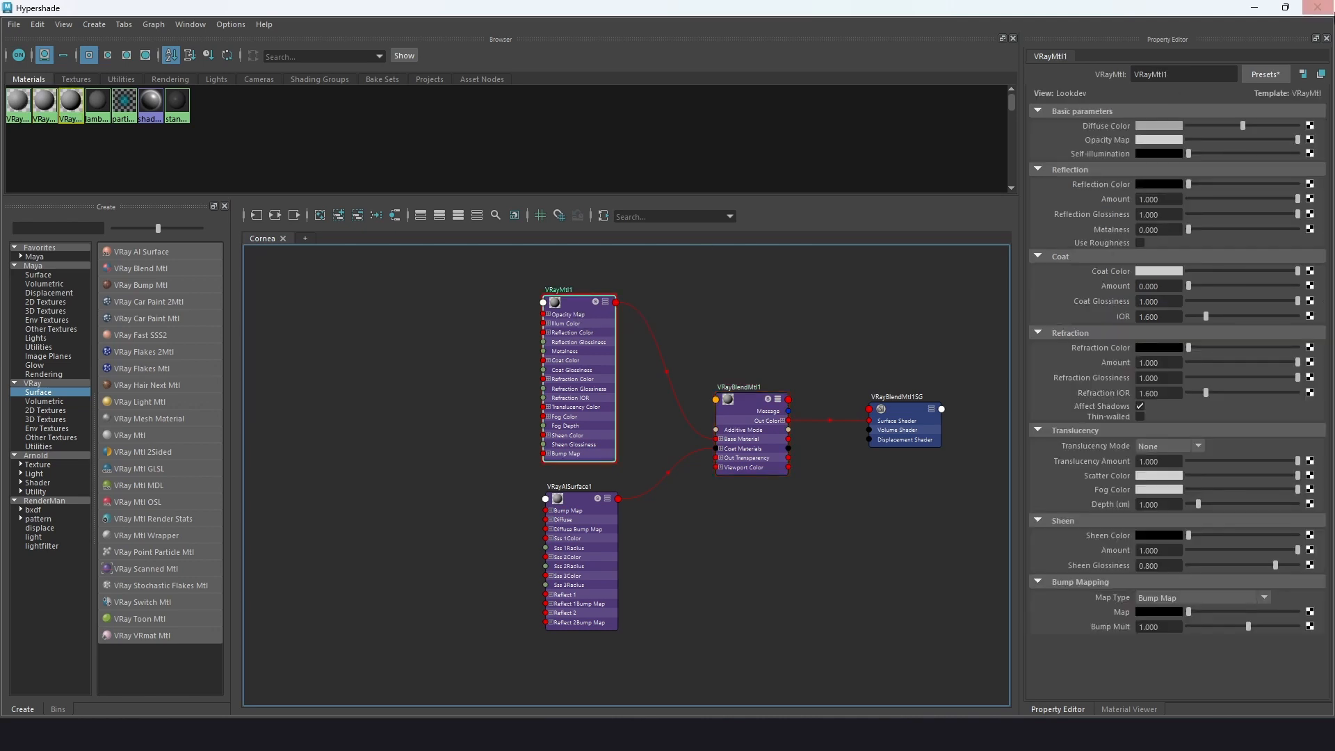
drag(1188, 78, 1117, 82)
text(C)
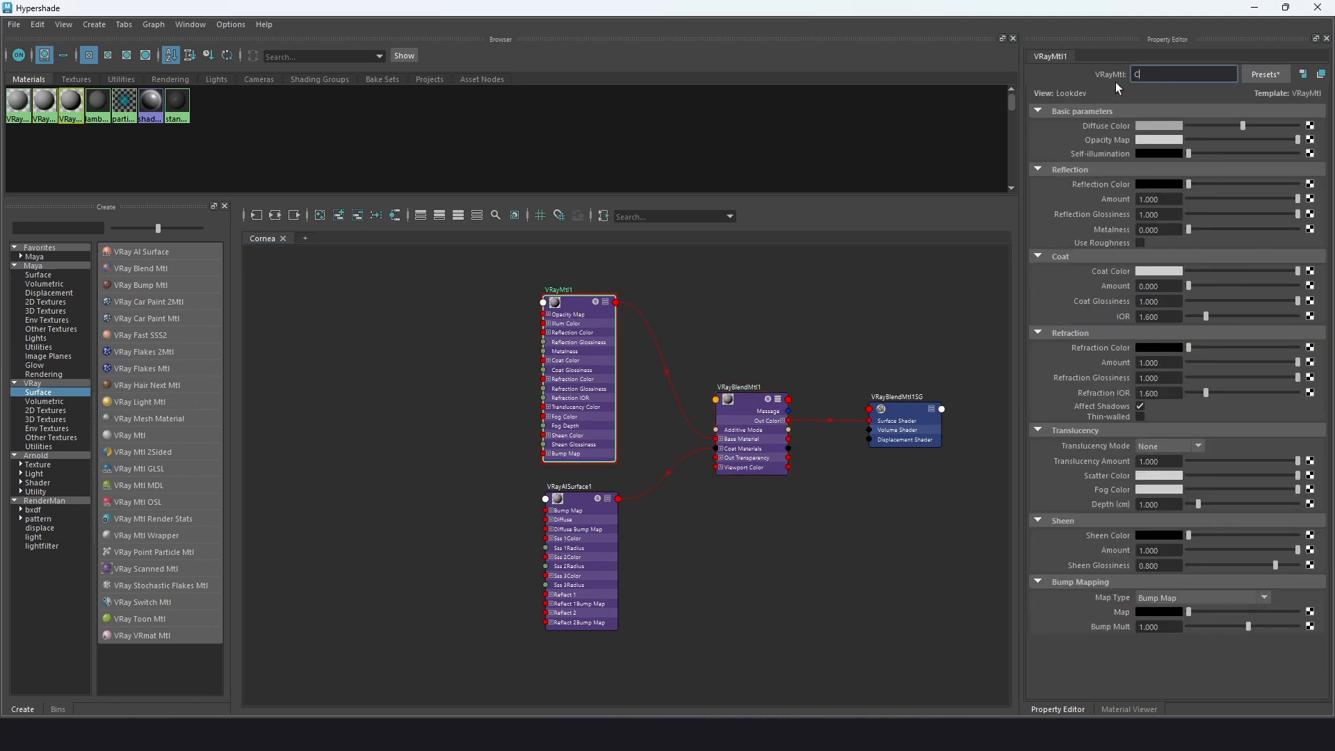
text(ornea_Mtl)
key(Return)
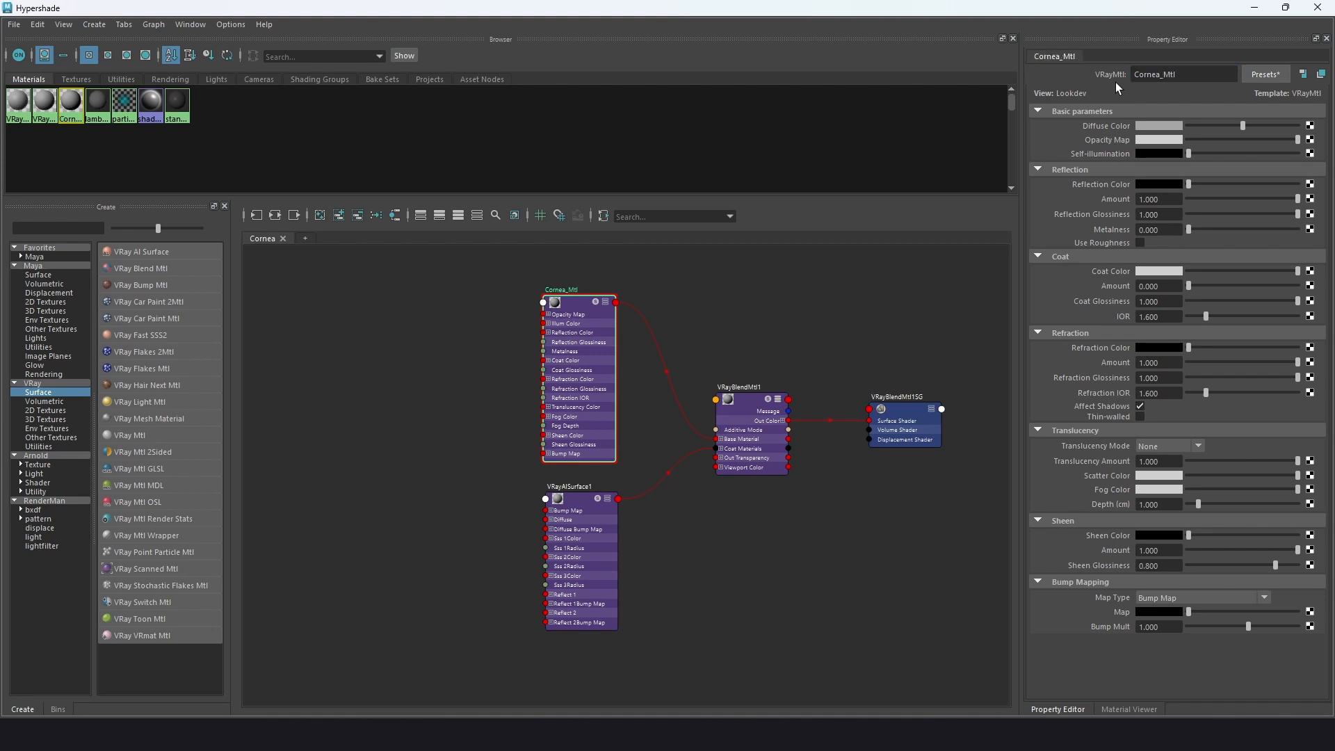
- Rename the coat material VRayAlSurface1 as CorneaSSS_Mtl
click(560, 502)
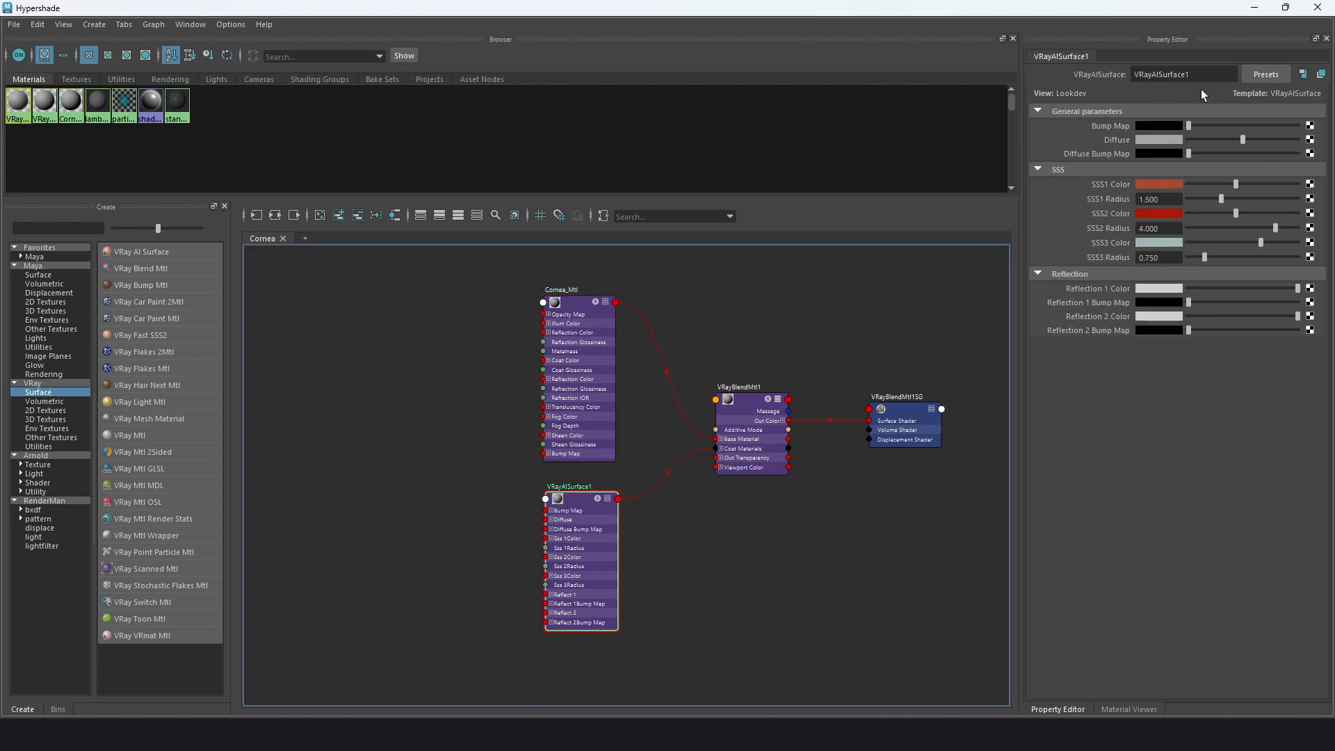
double_click(1146, 71)
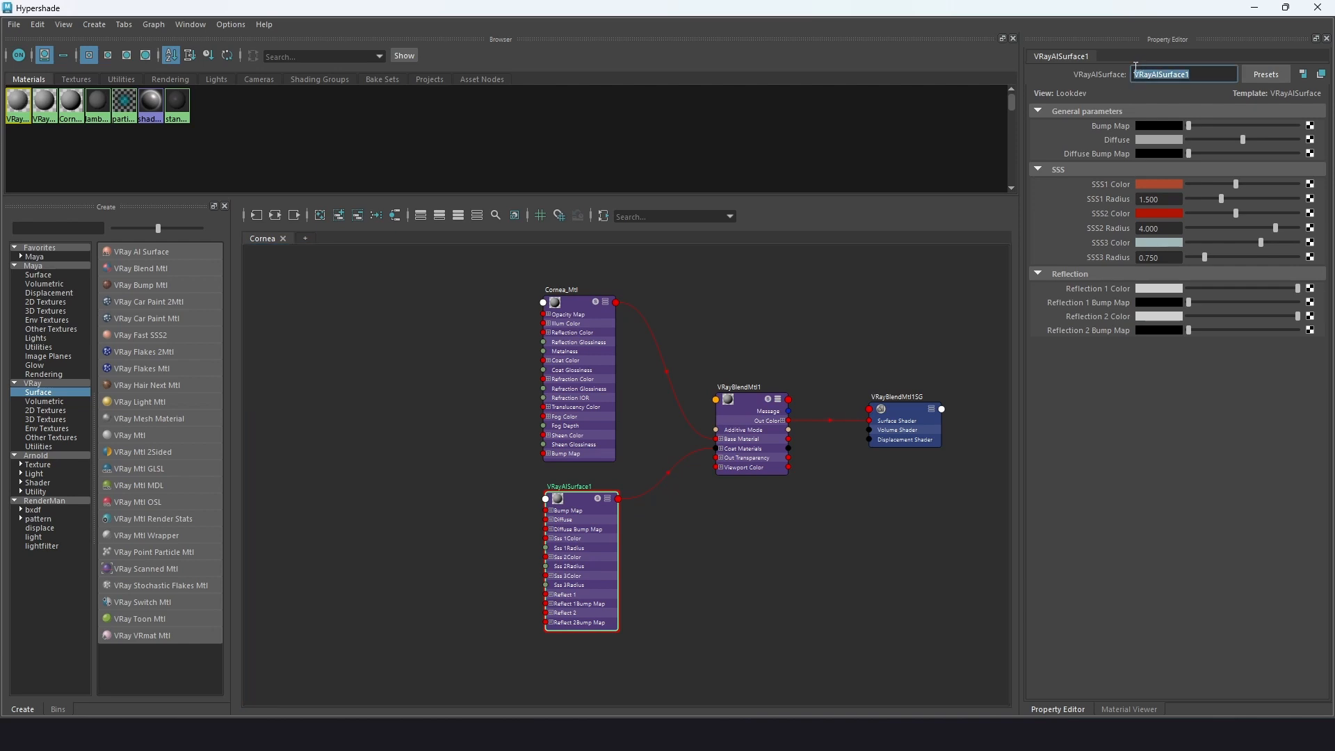
key(BackSpace)
text(CorneaSSS_Mtl)
key(Return)
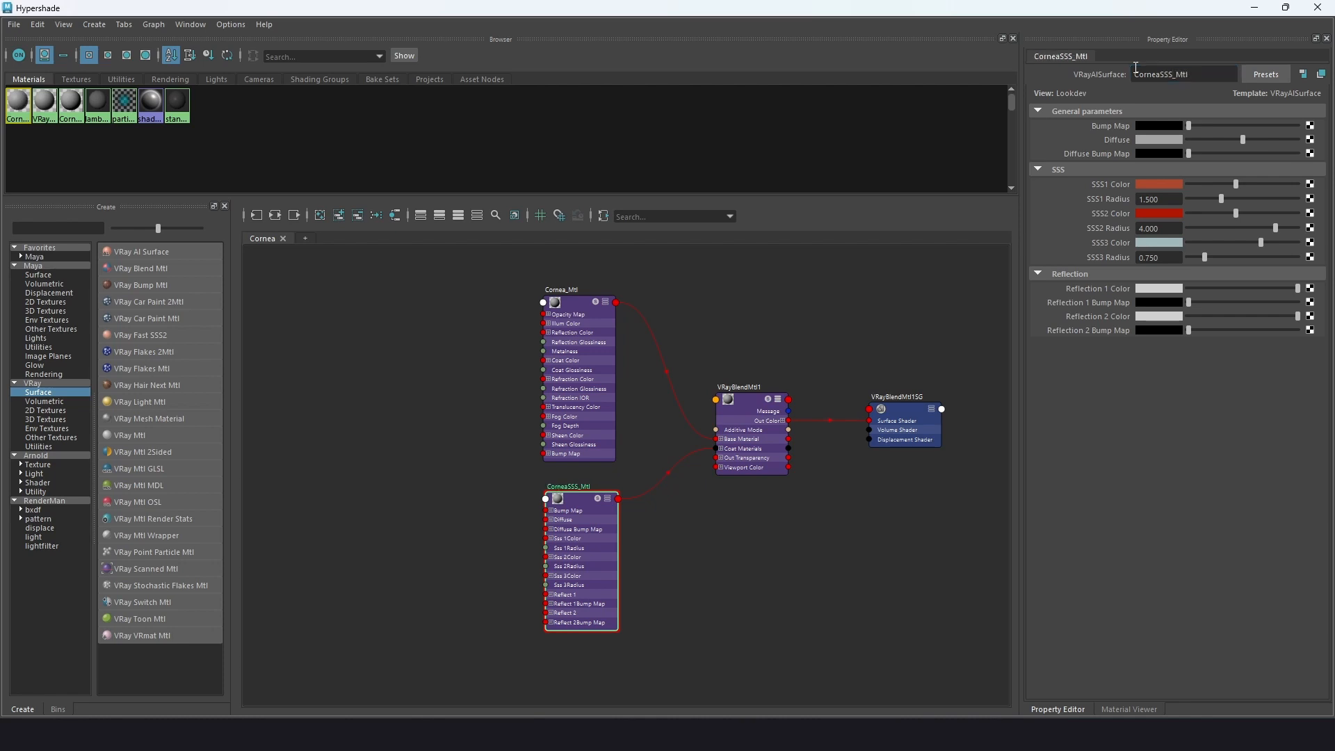
- Raise the Reflection Amount of Cornea_Mtl to 1.000
click(574, 307)
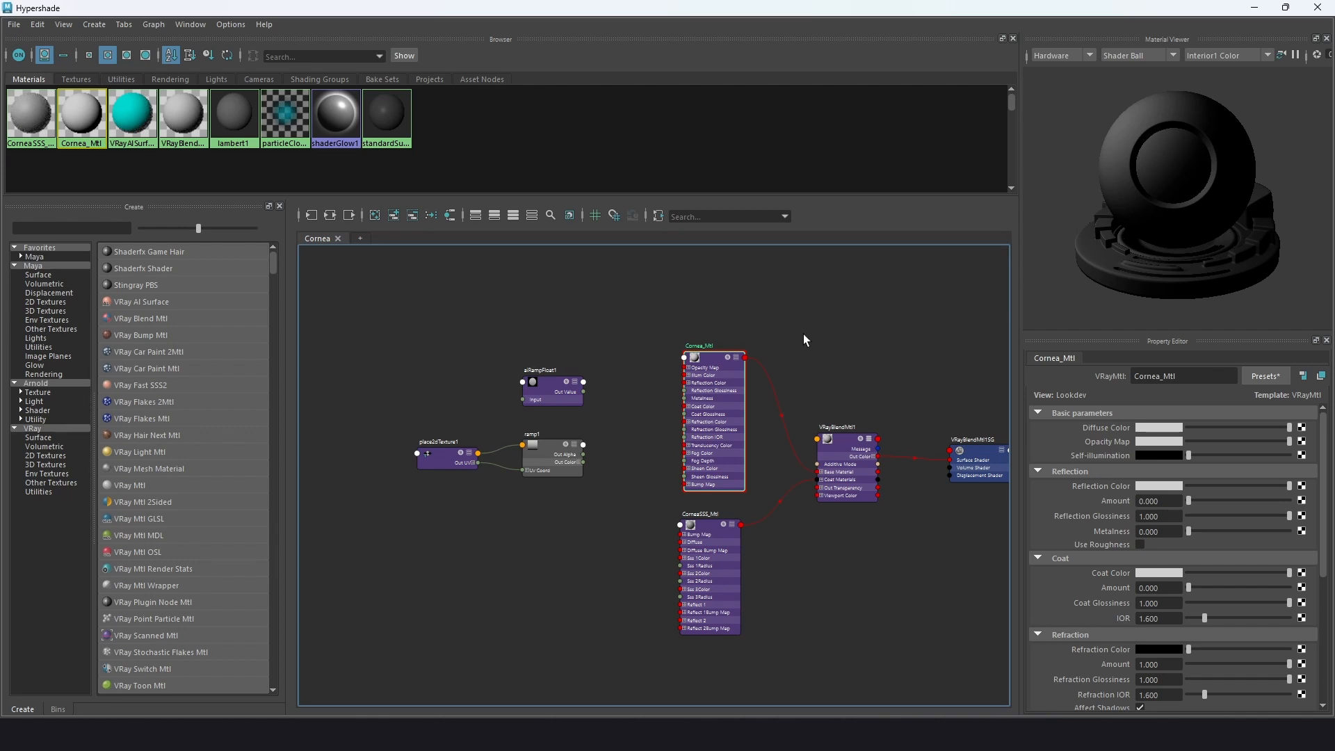
scroll(803, 334, up, 2)
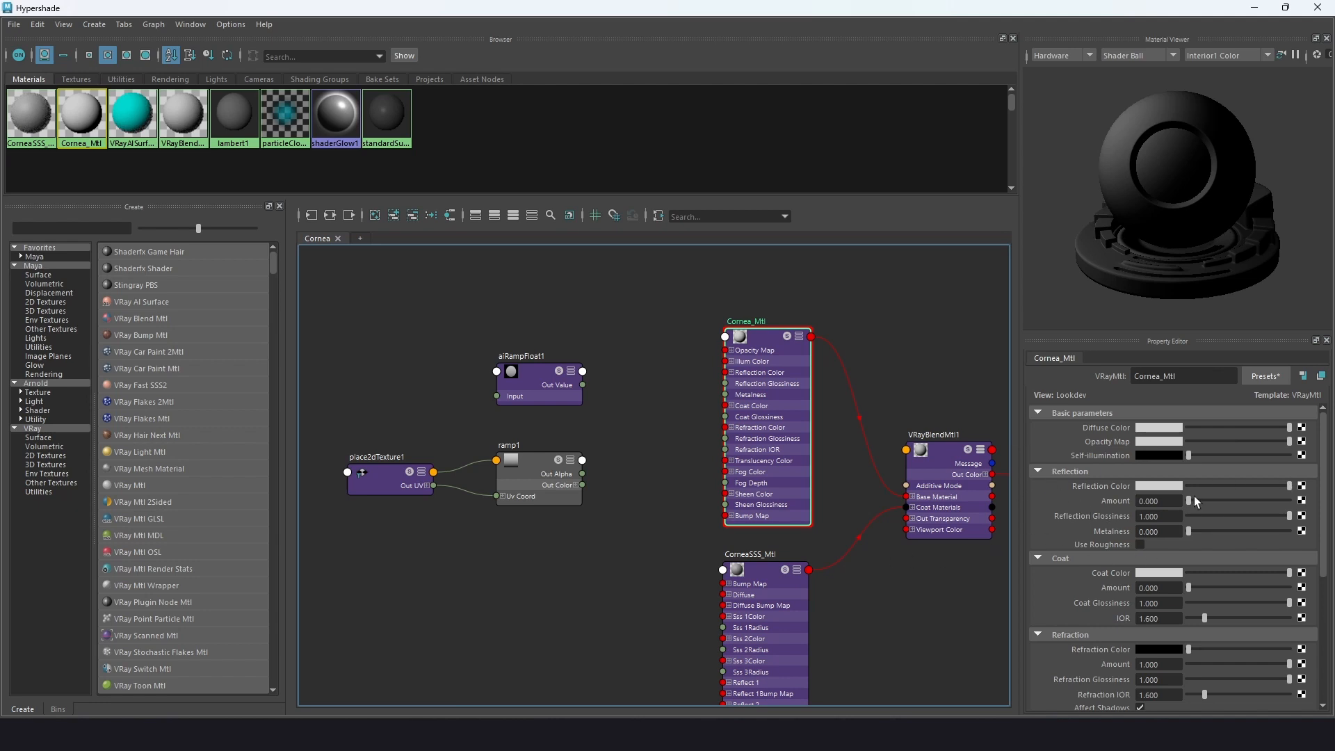
drag(1192, 502, 1308, 512)
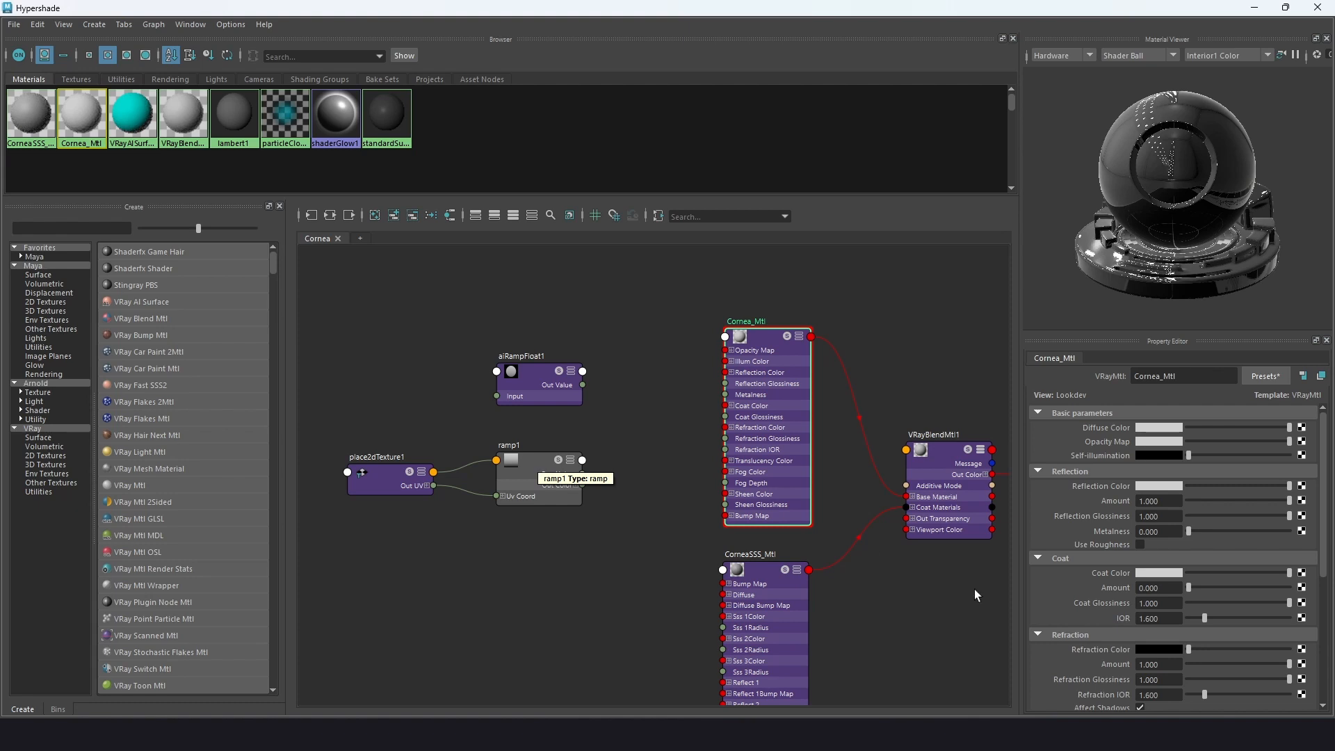
- Make ramp1 a Circular Ramp, after trying Radial Ramp, with white at position 0.000 and black at 0.303
scroll(1069, 587, down, 2)
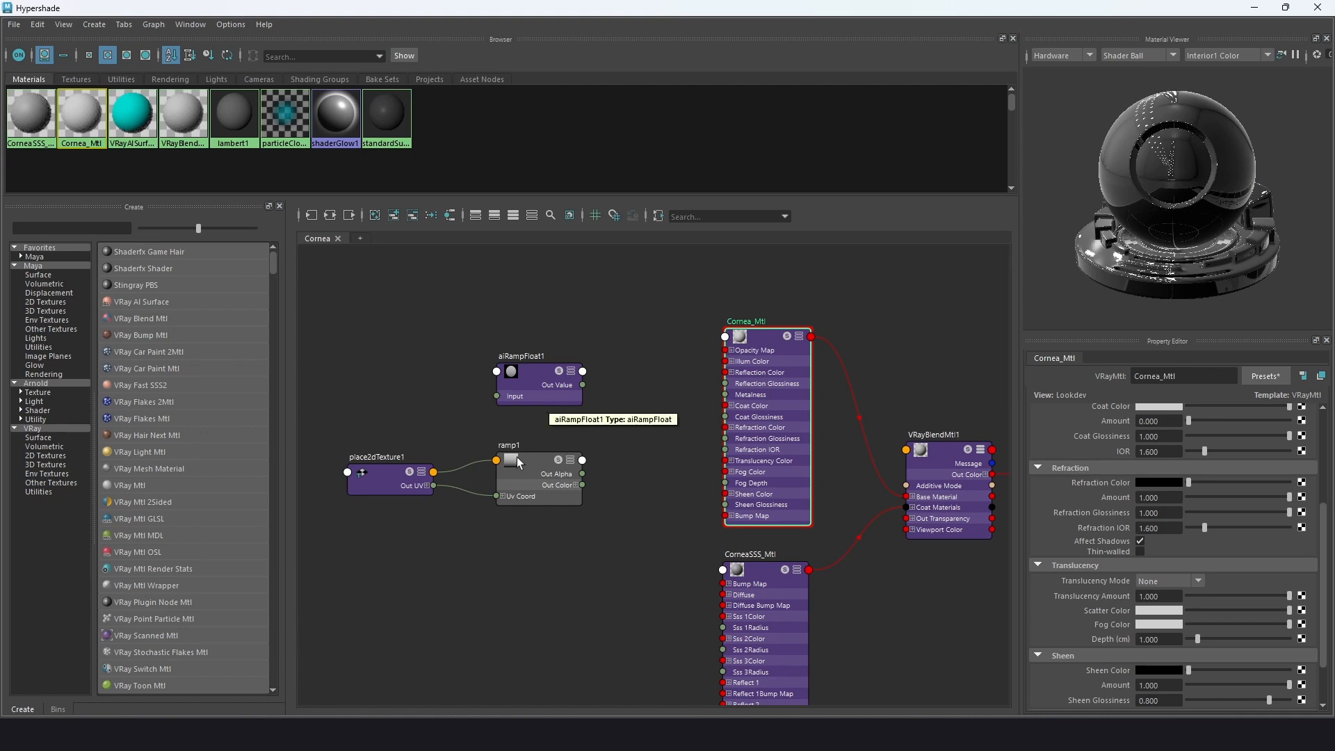
click(541, 460)
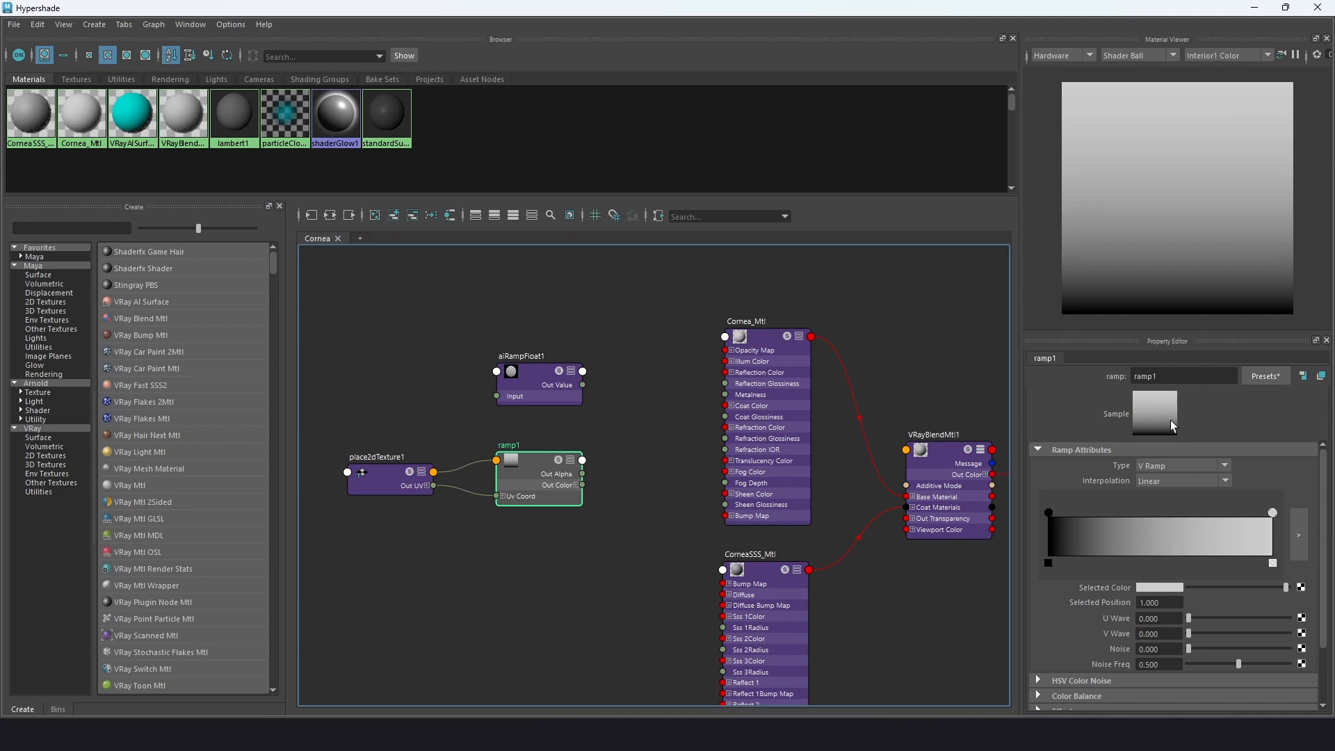
click(1177, 467)
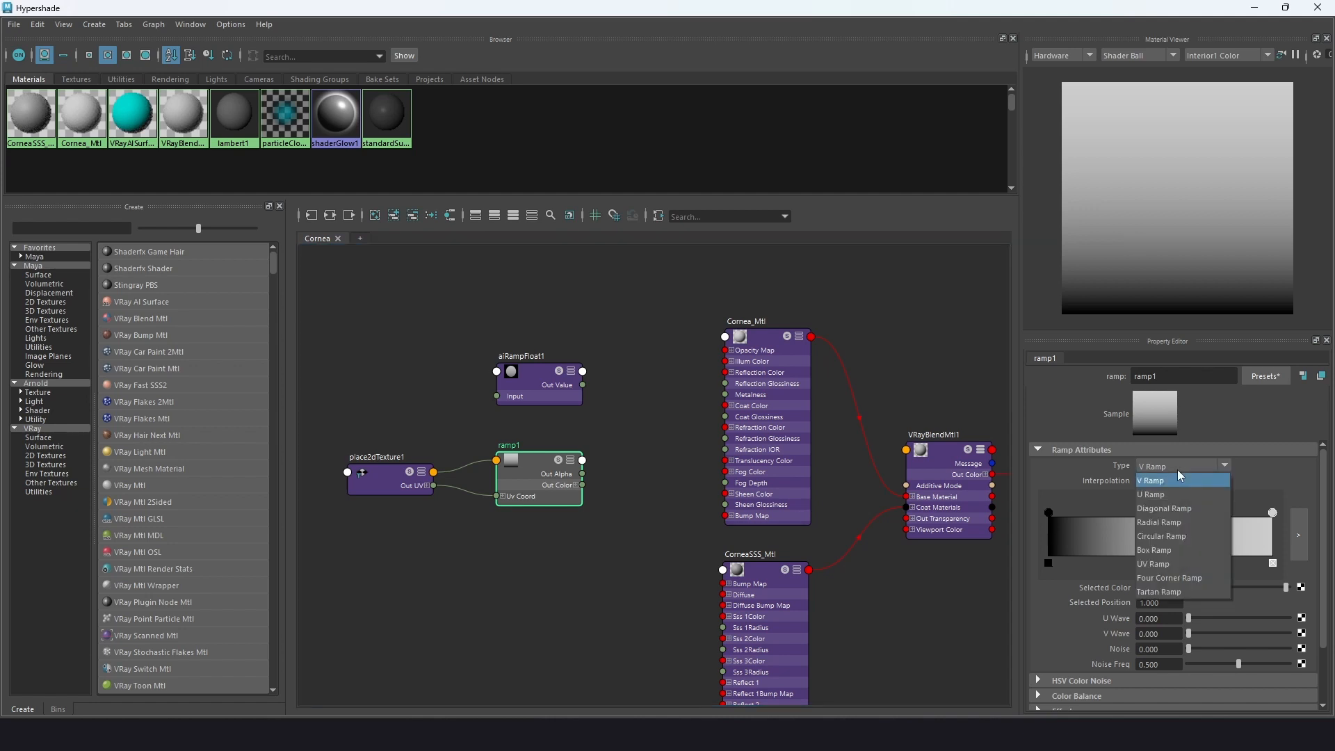
click(1176, 524)
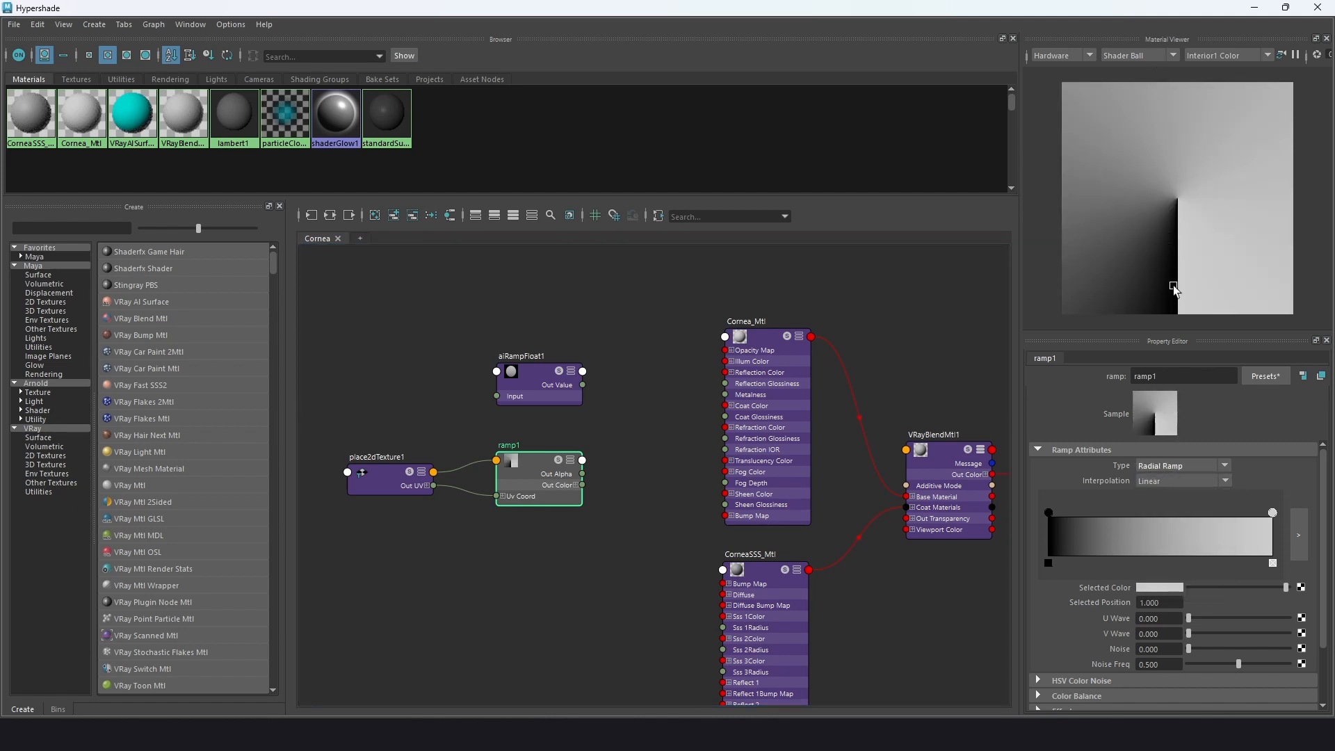
click(1167, 462)
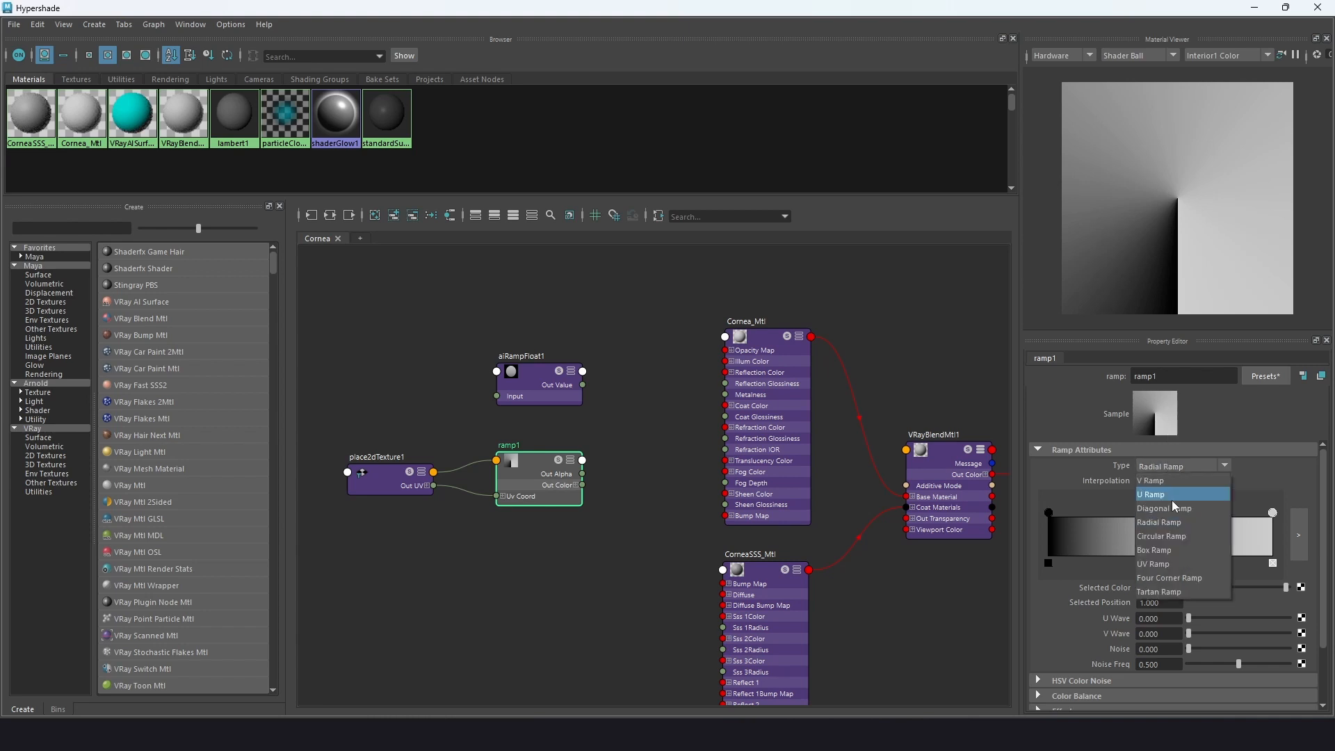
click(1195, 537)
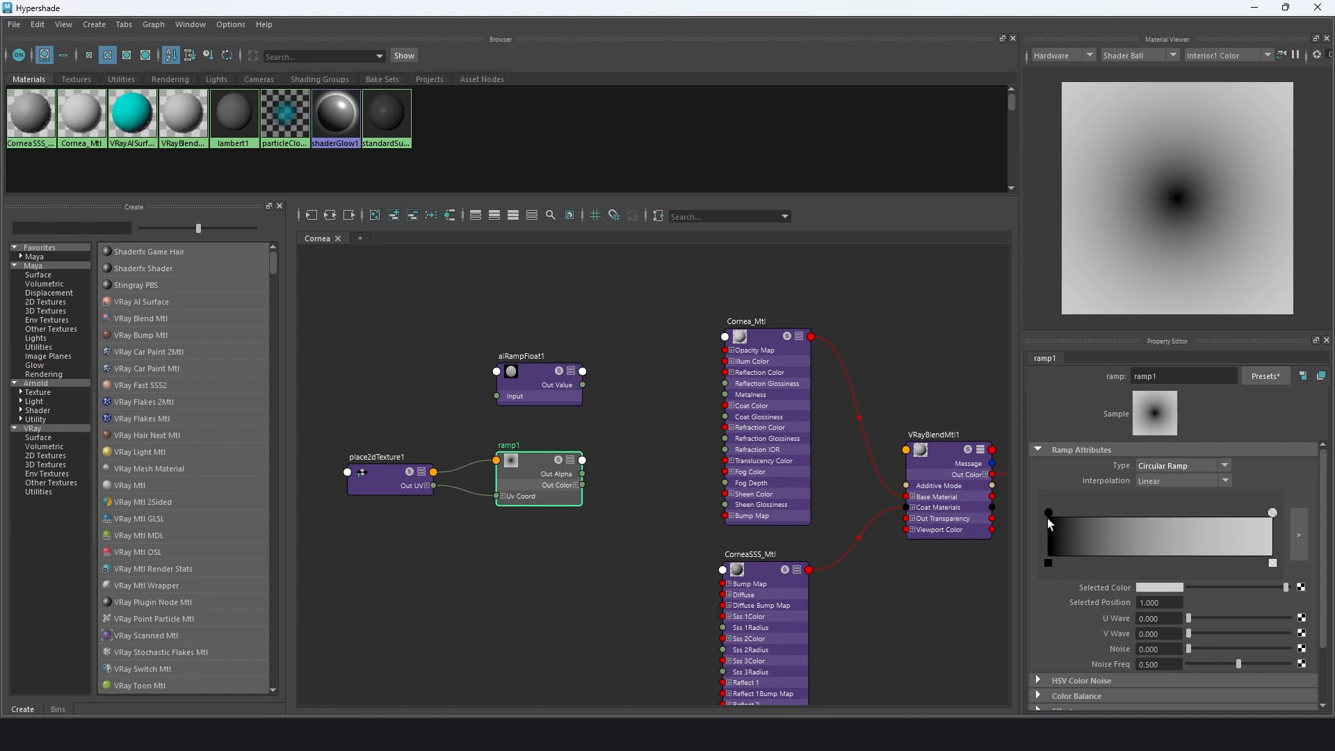
drag(1048, 513, 1009, 520)
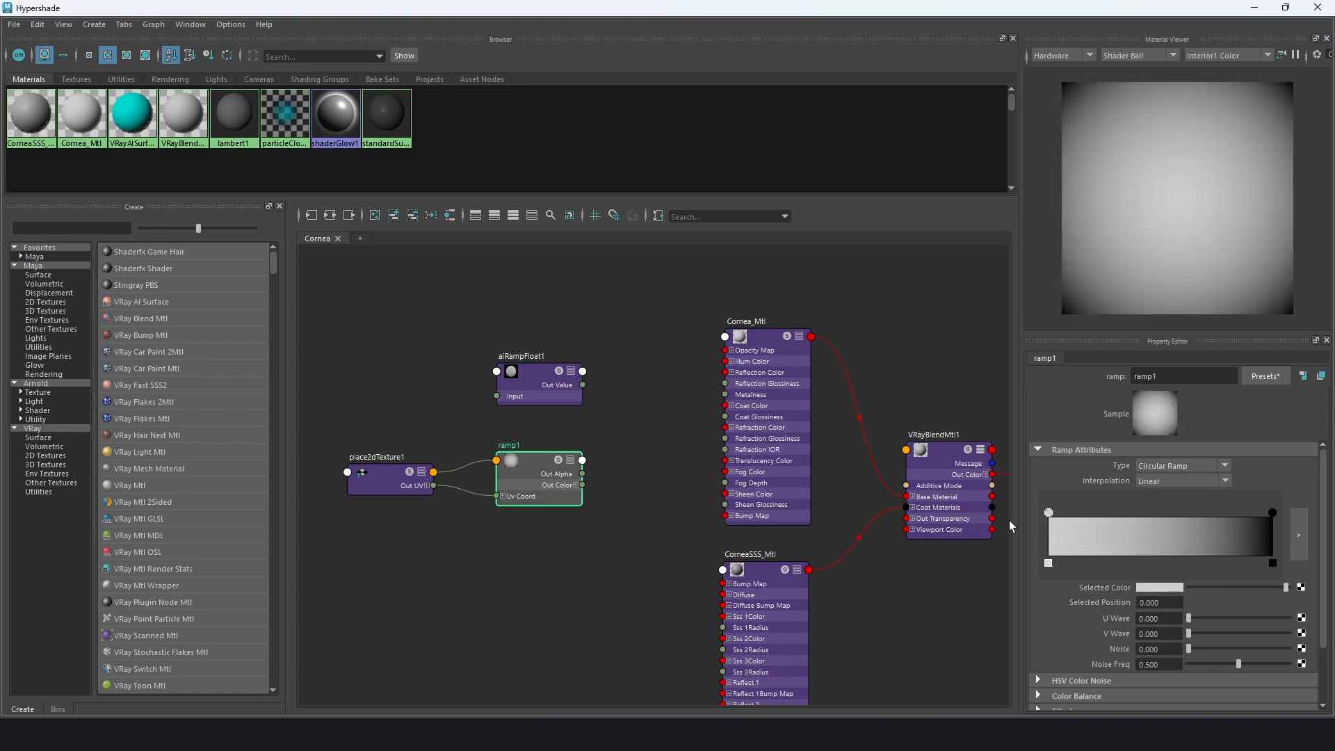
drag(1273, 514, 1117, 513)
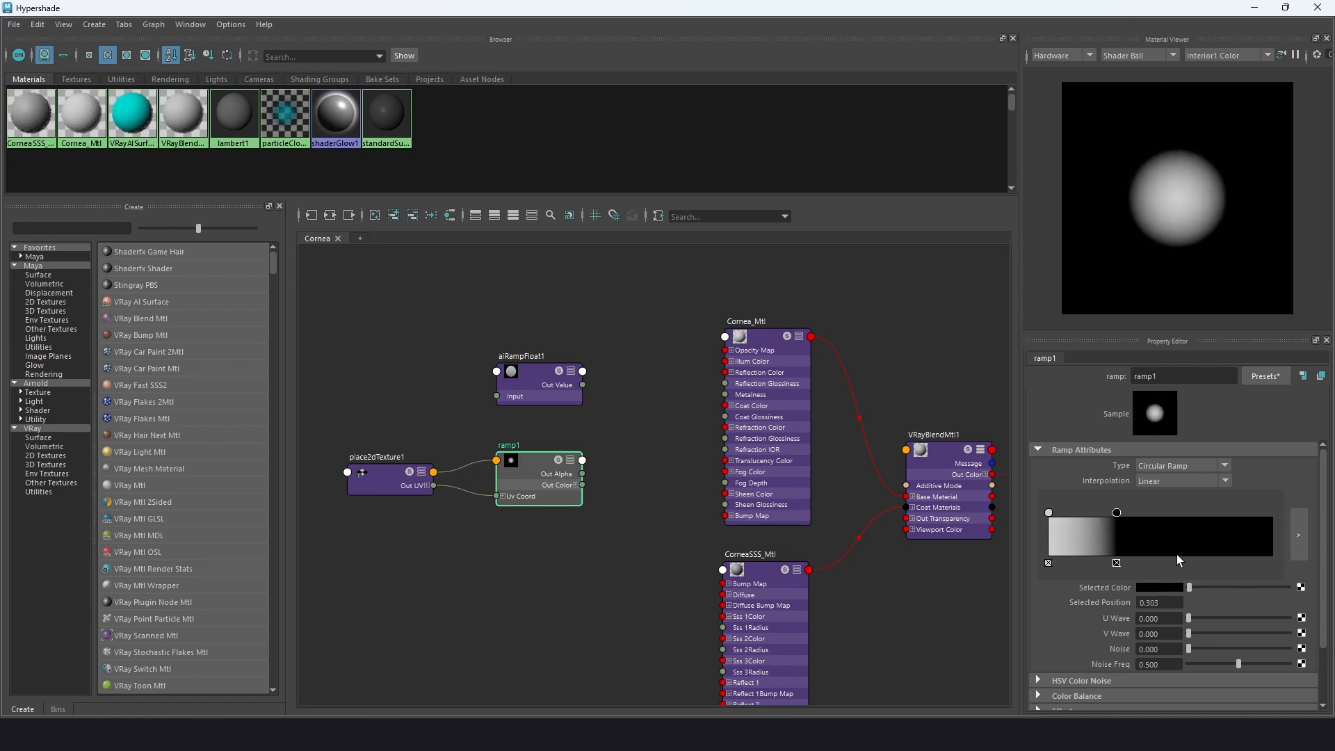
- Connect the color output of ramp1 to the Refraction Color of Cornea_Mtl
click(763, 339)
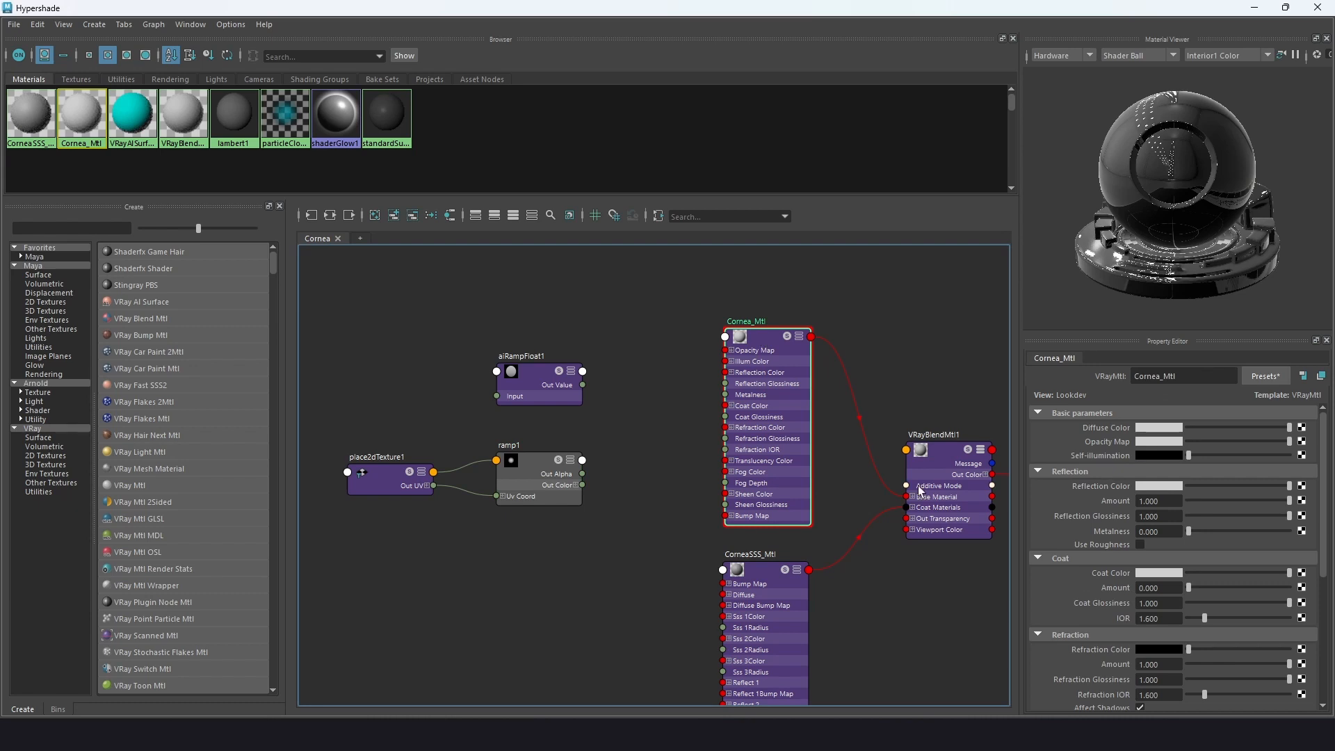
scroll(1036, 599, down, 2)
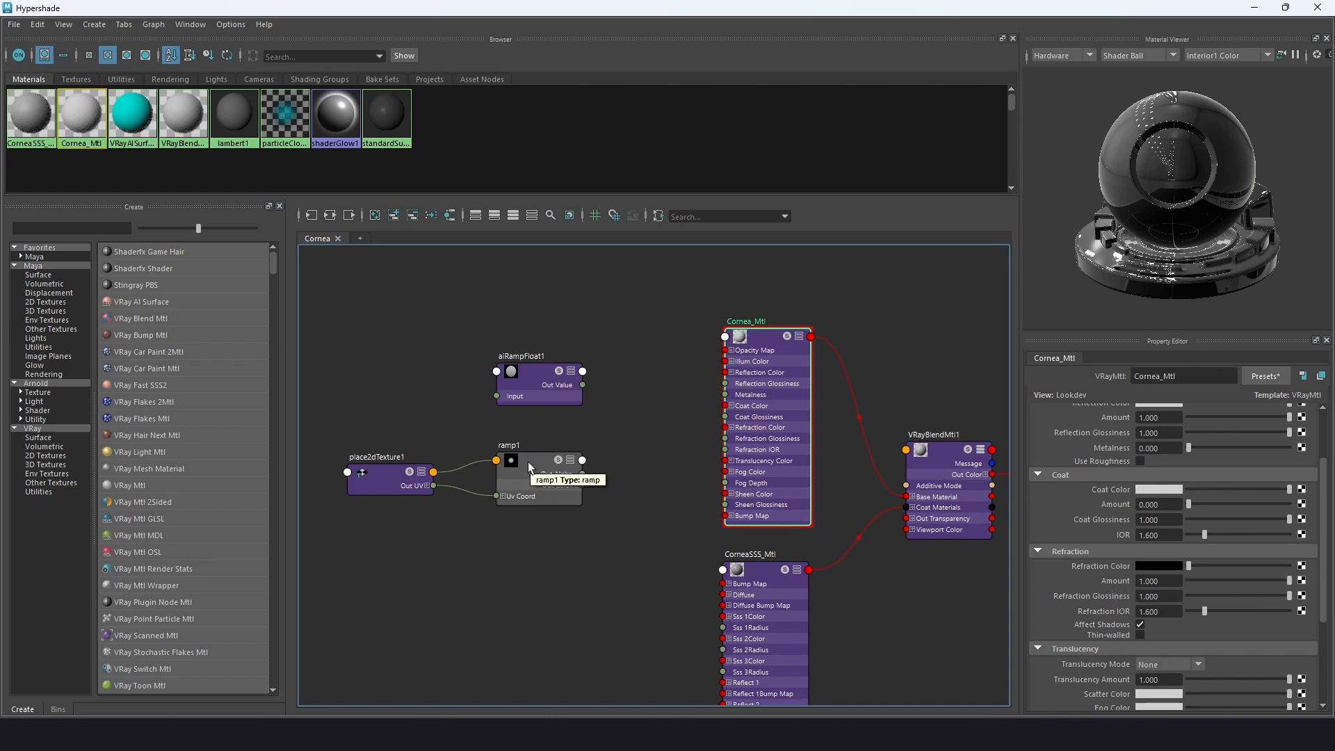
middle_drag(990, 589, 1094, 569)
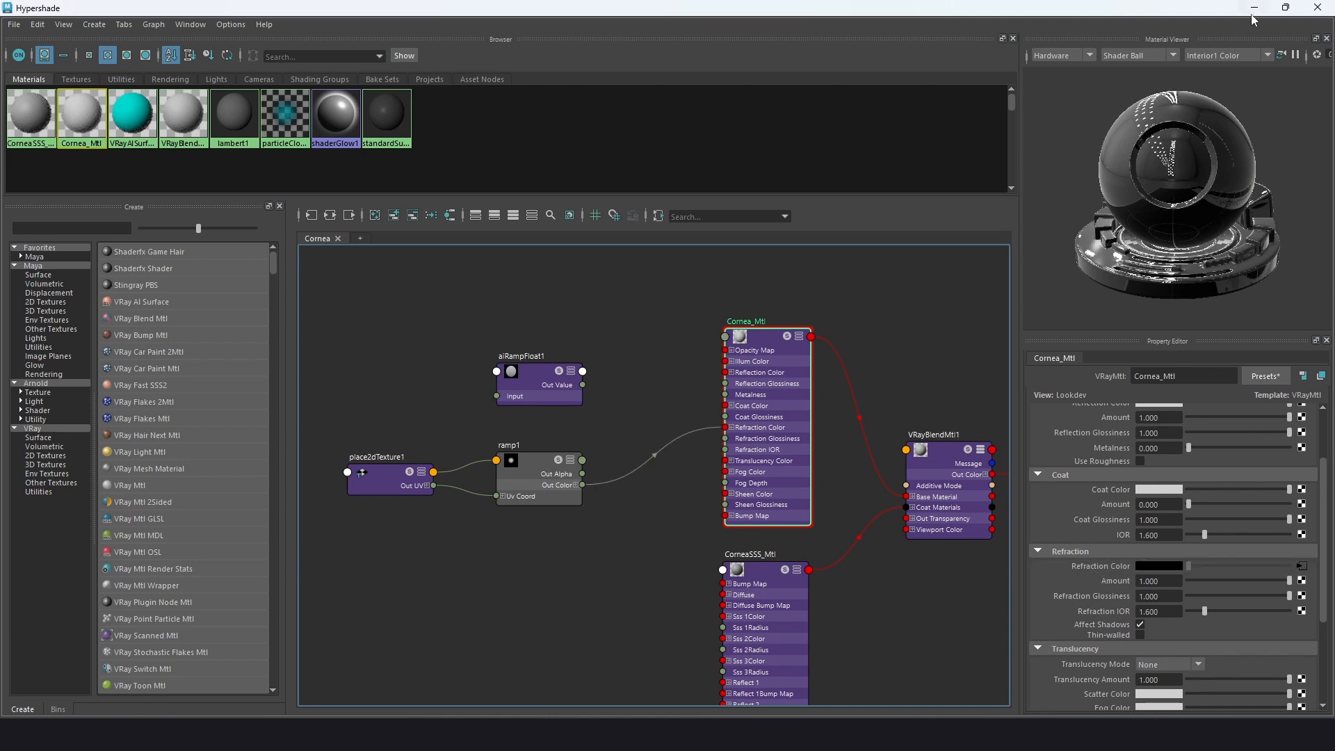
- Minimize the Hypershade to reveal the V-Ray render, and open ramp1 from Cornea_Mtl's Refraction Color connection
click(1285, 8)
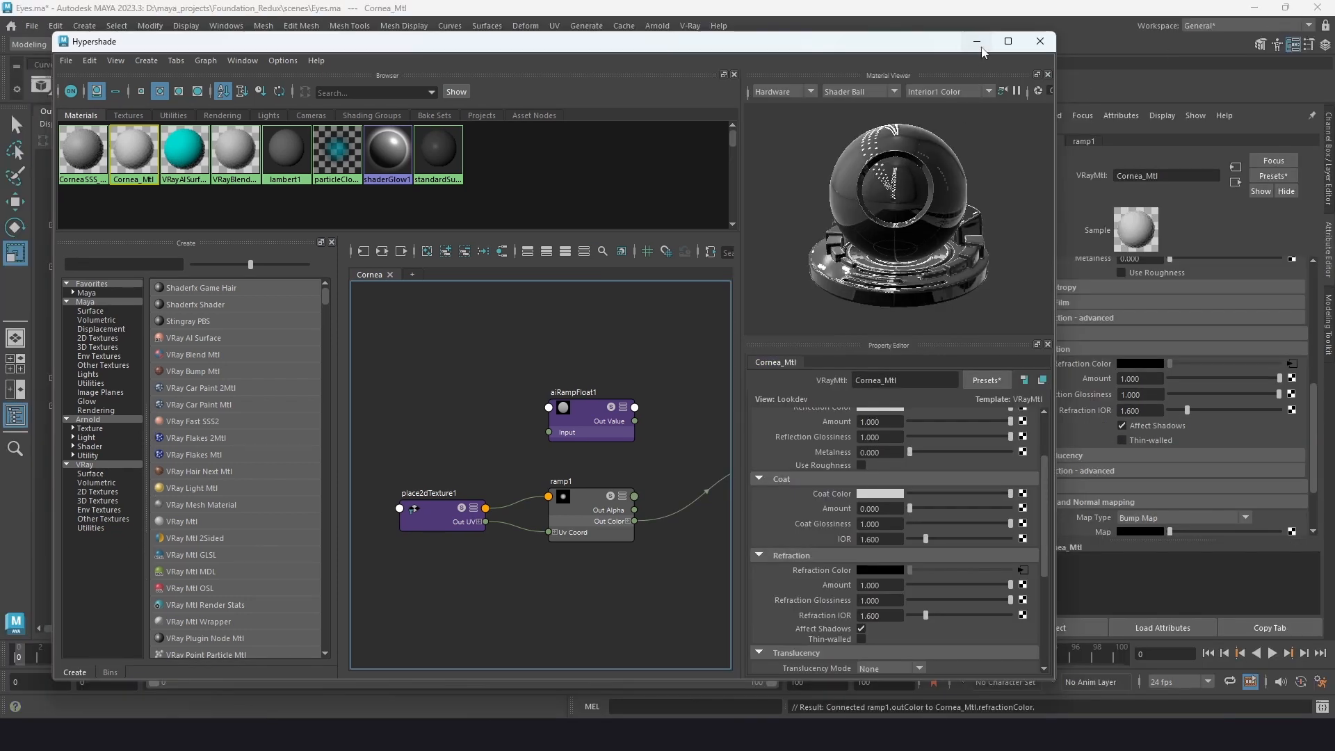
click(976, 41)
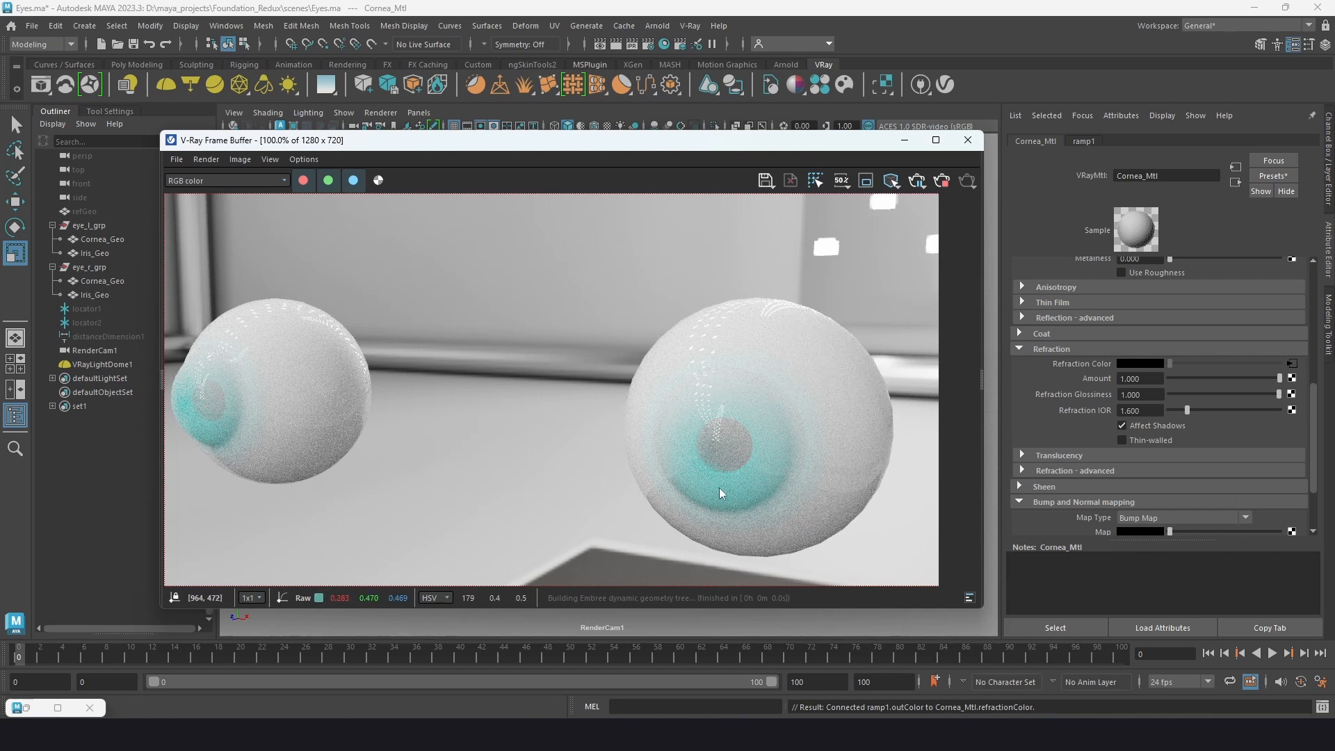
scroll(1291, 422, up, 1)
click(1292, 408)
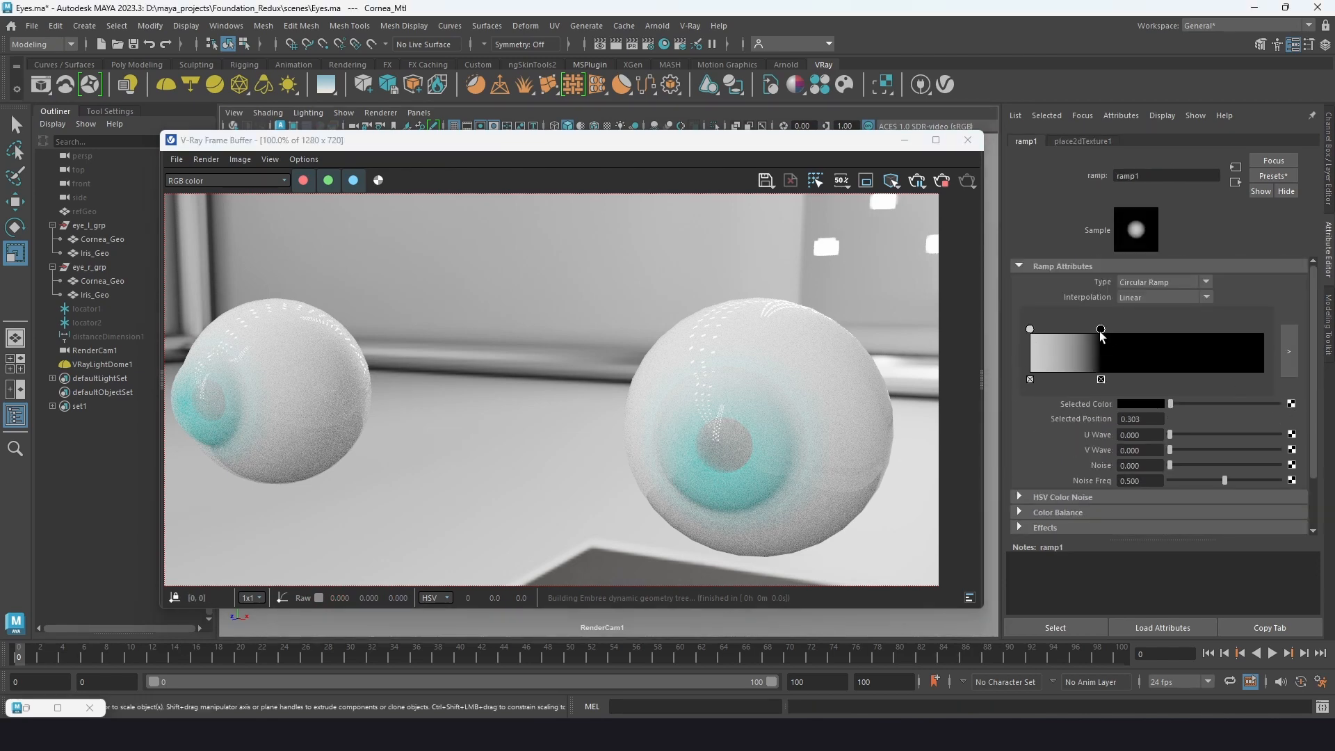
- Tighten ramp1's falloff by moving the black marker to about 0.226 and the white marker to 0.188
drag(1101, 336, 1070, 335)
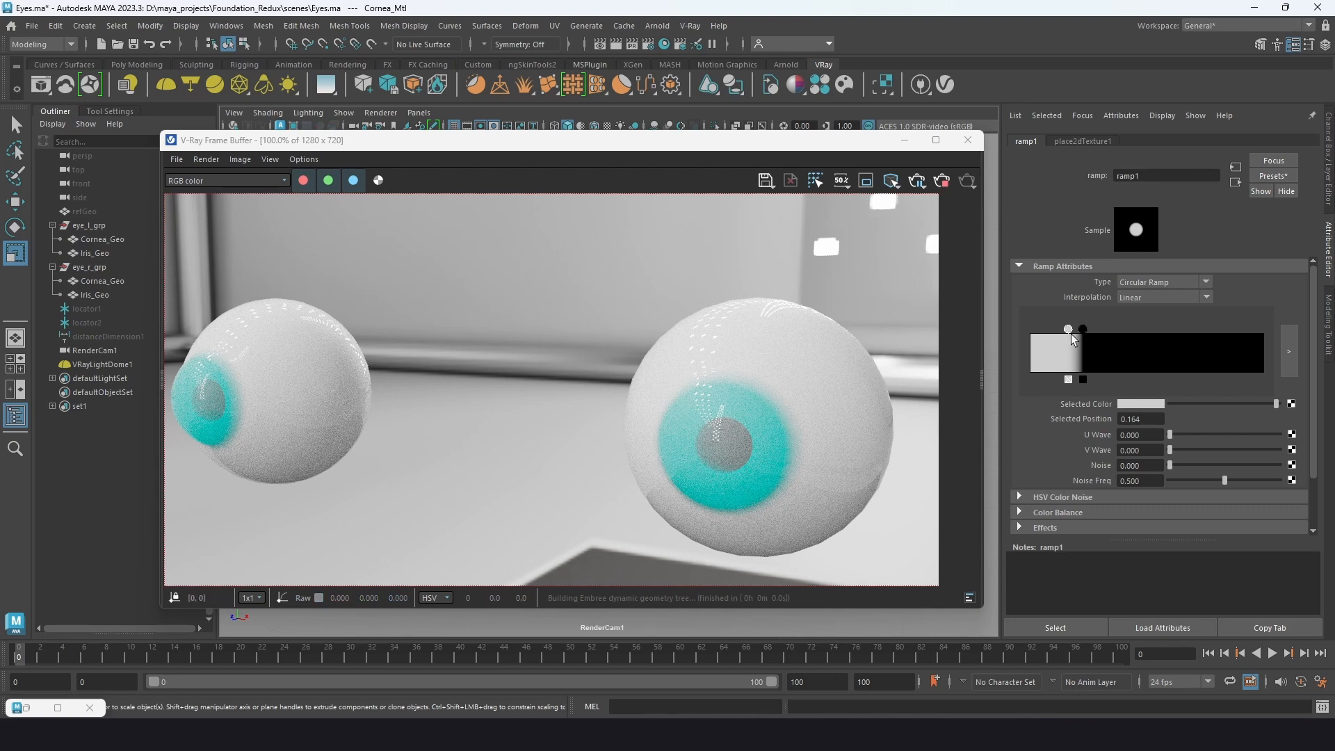
drag(1069, 329, 1074, 331)
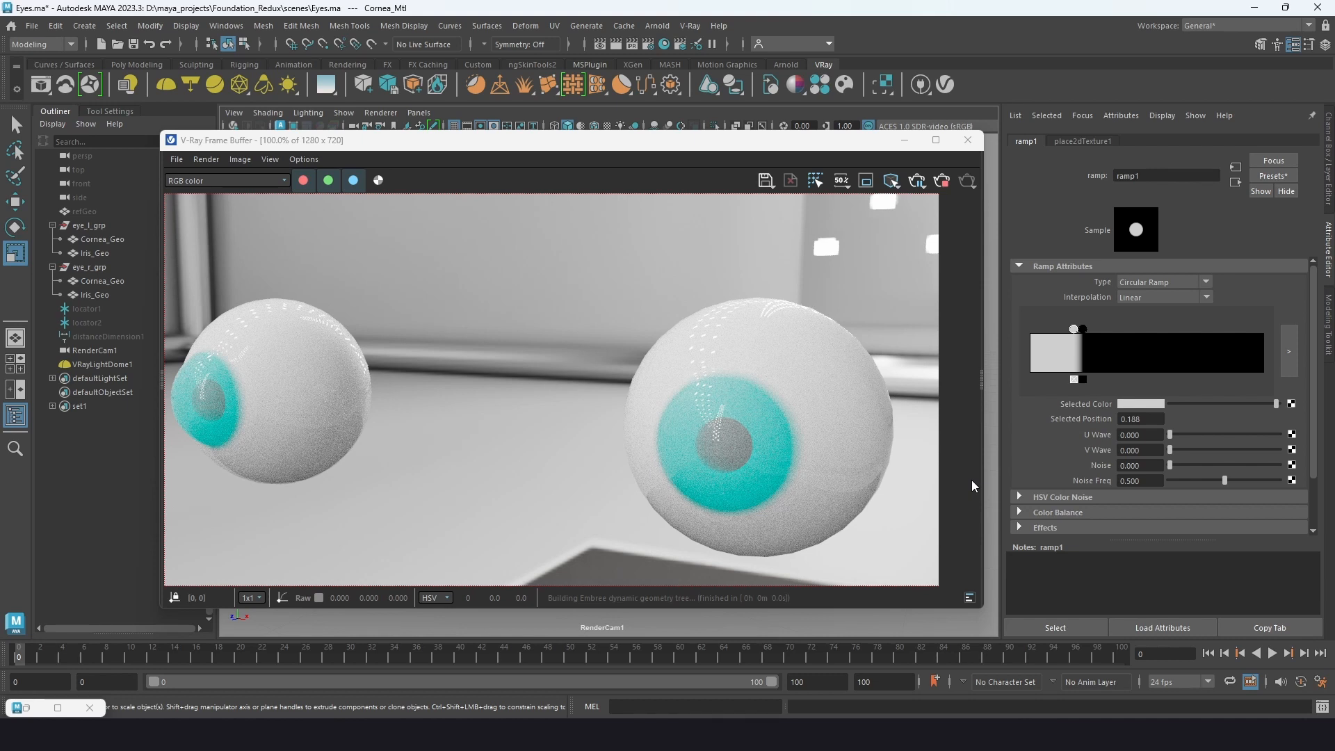
alt+drag(991, 519, 974, 522)
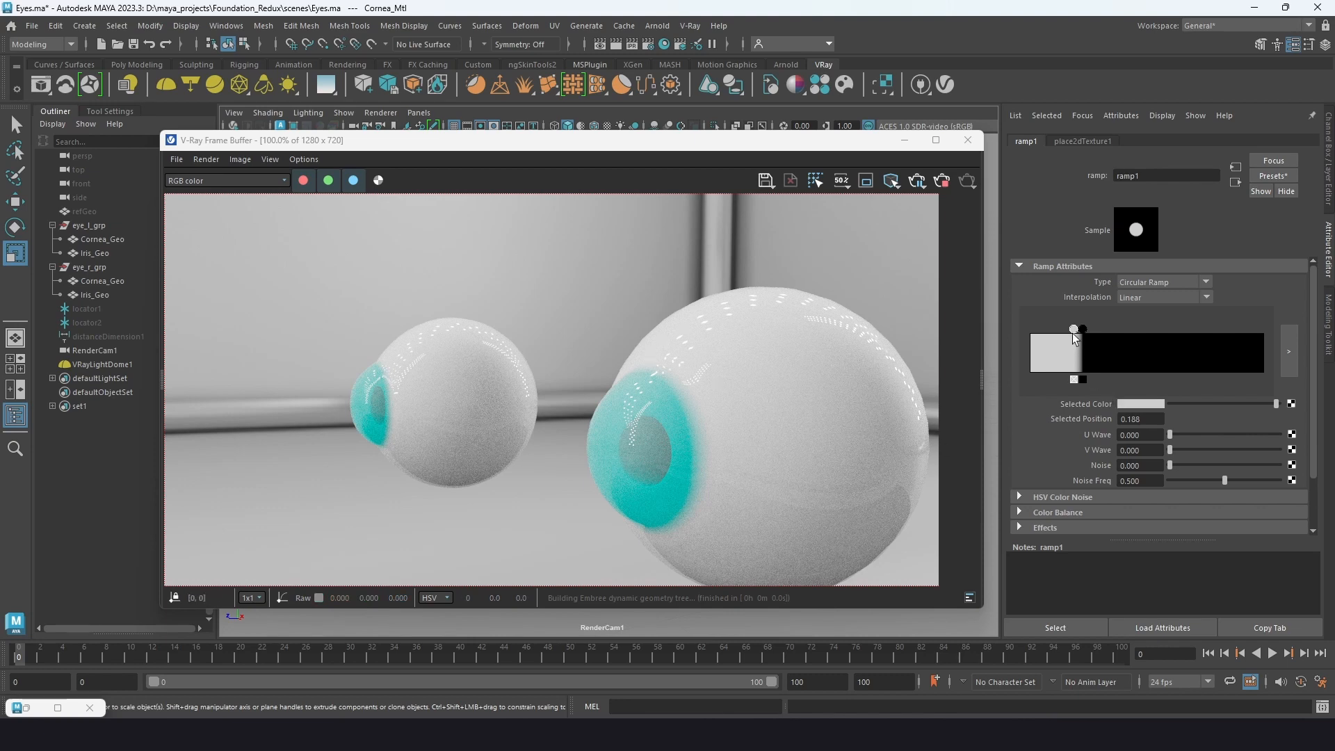
- Clear the overlapping white markers from ramp1 and recreate a single white marker at position 0.182
drag(1073, 335, 1076, 336)
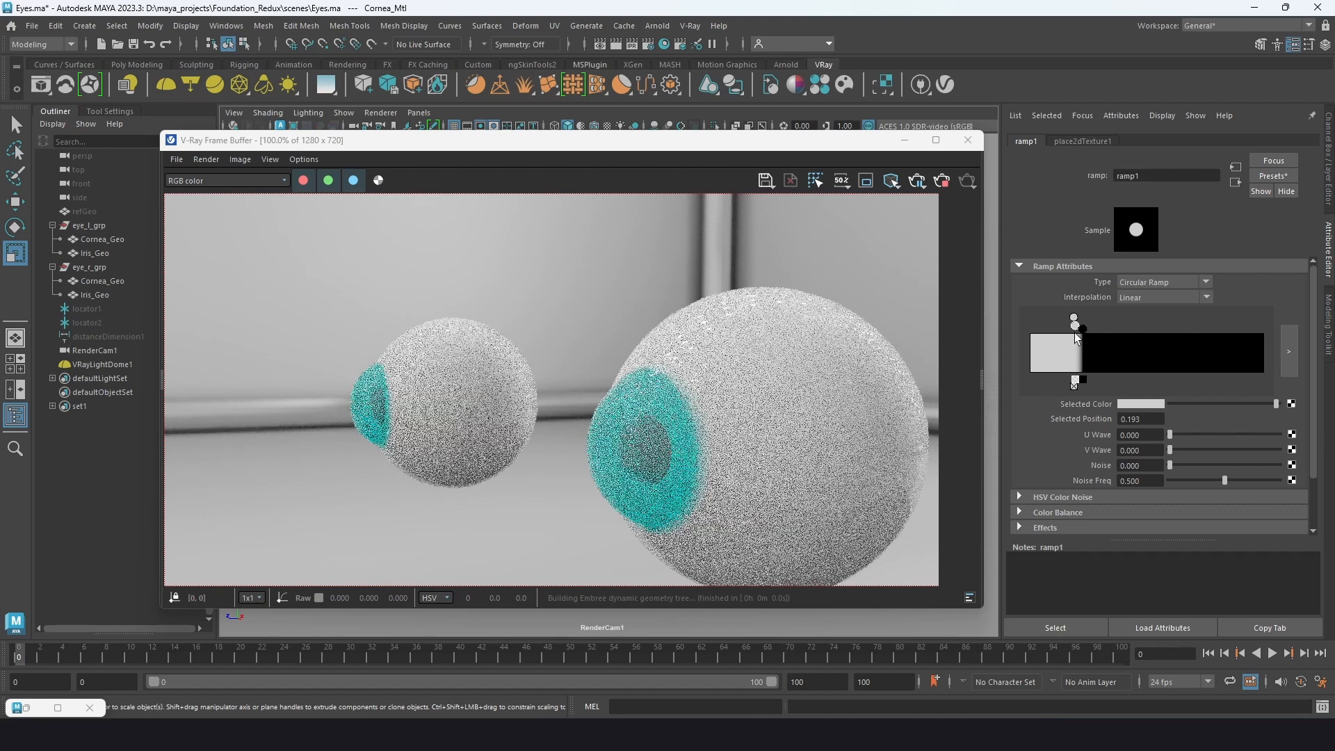
click(1075, 379)
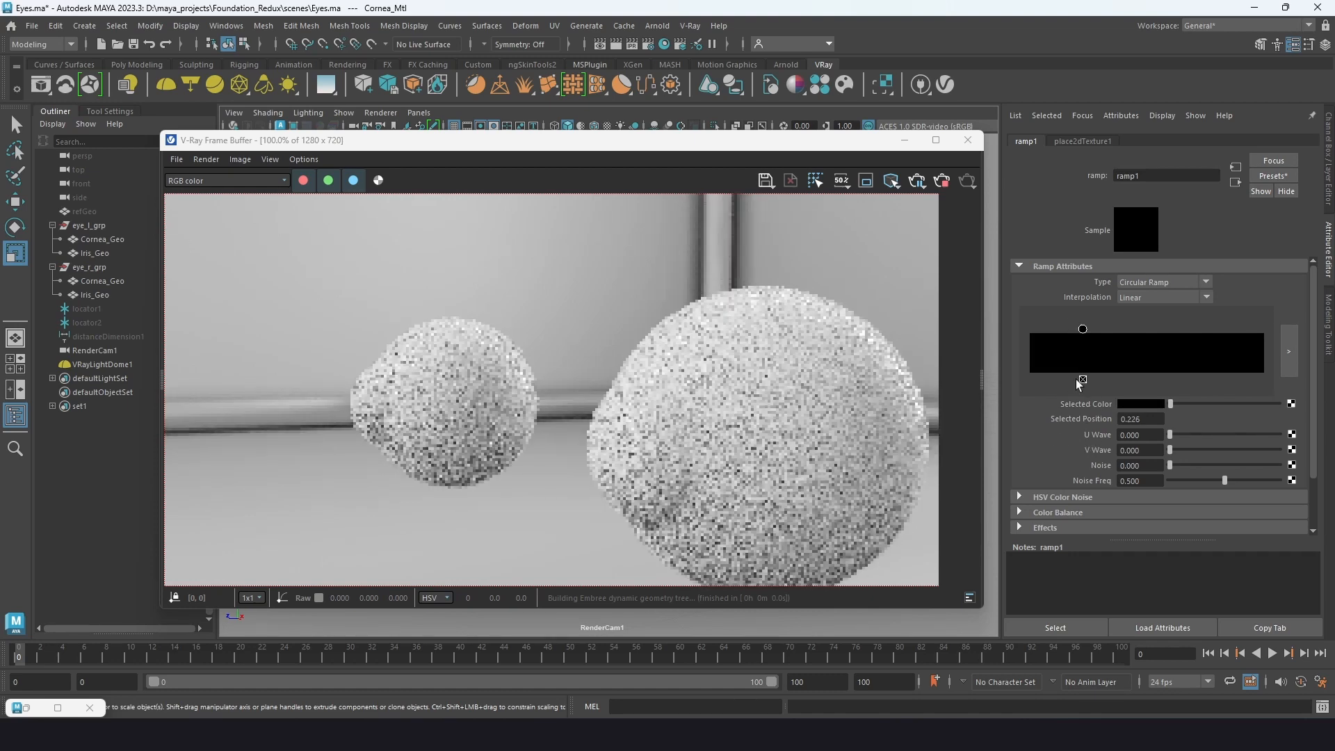
click(1071, 337)
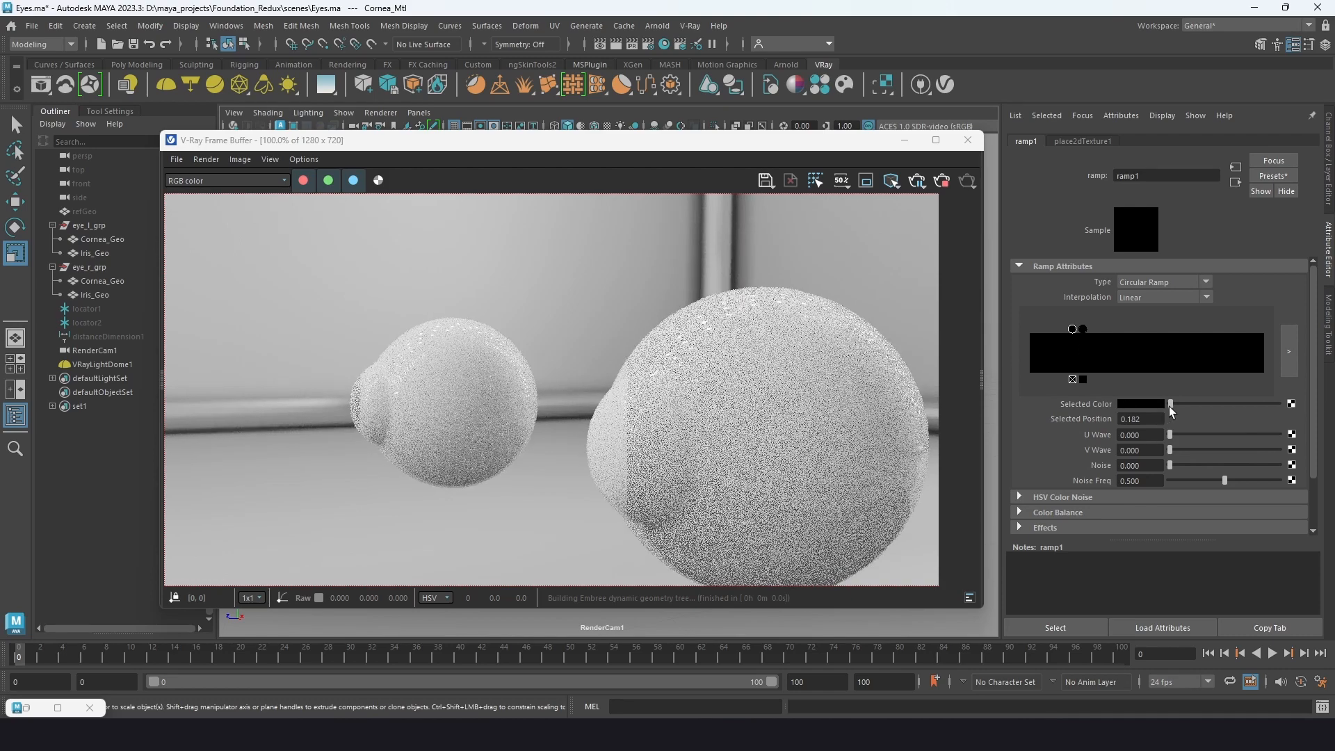
drag(1170, 406, 1277, 405)
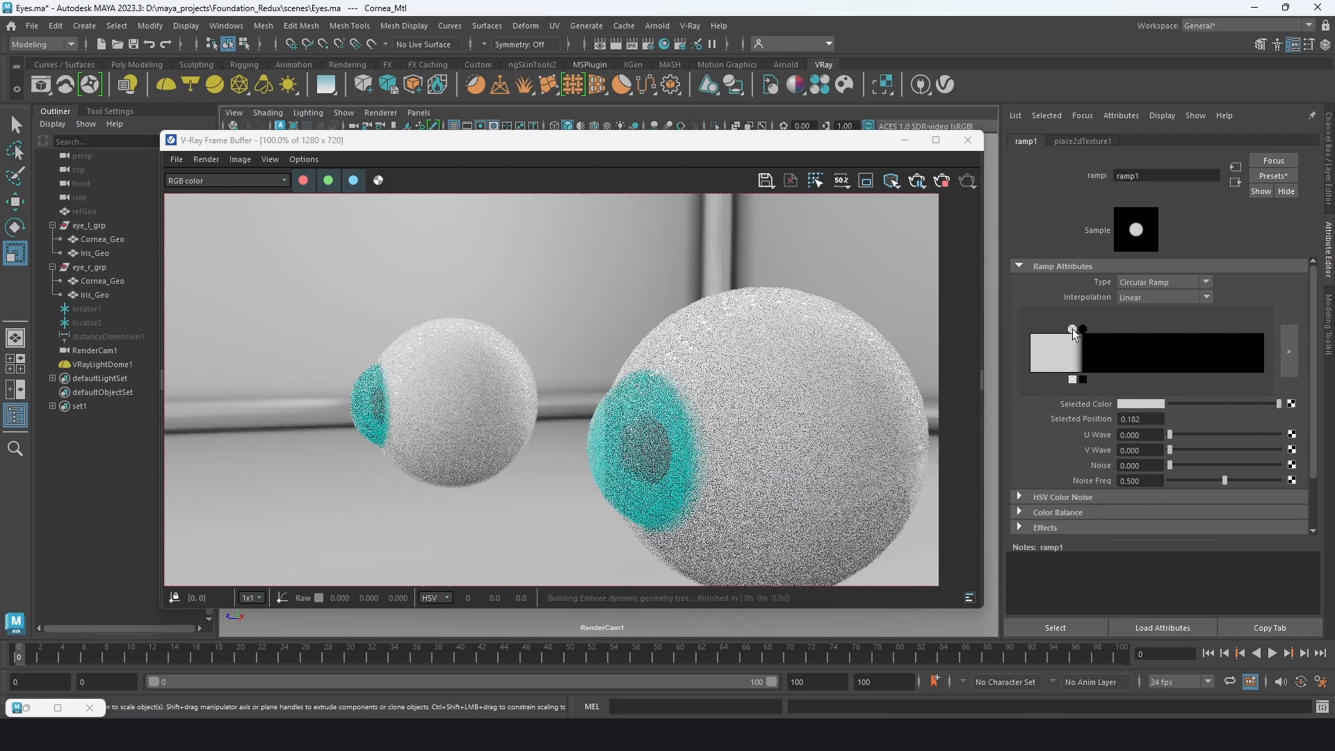
- Fine-tune ramp1's edge around the iris with the black marker at 0.220 and the white marker at 0.199
drag(1073, 333, 1079, 332)
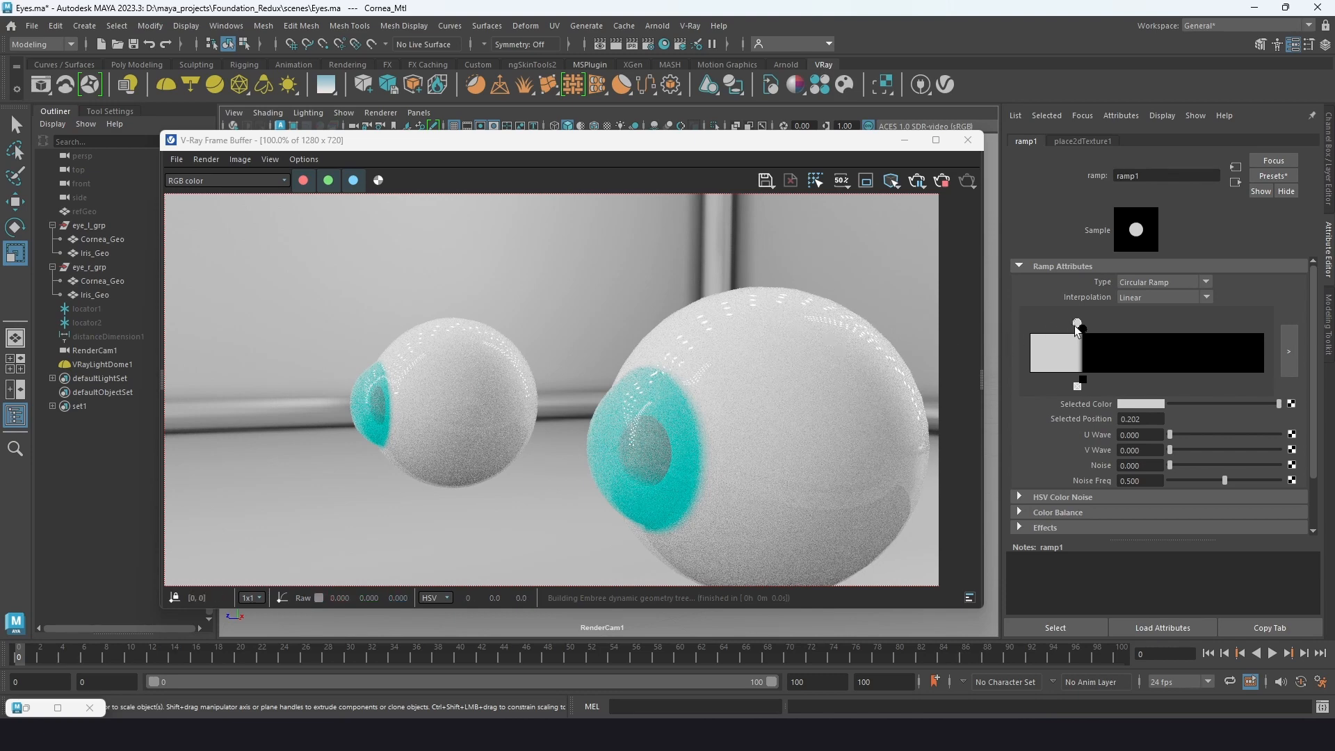
drag(1076, 327, 1074, 329)
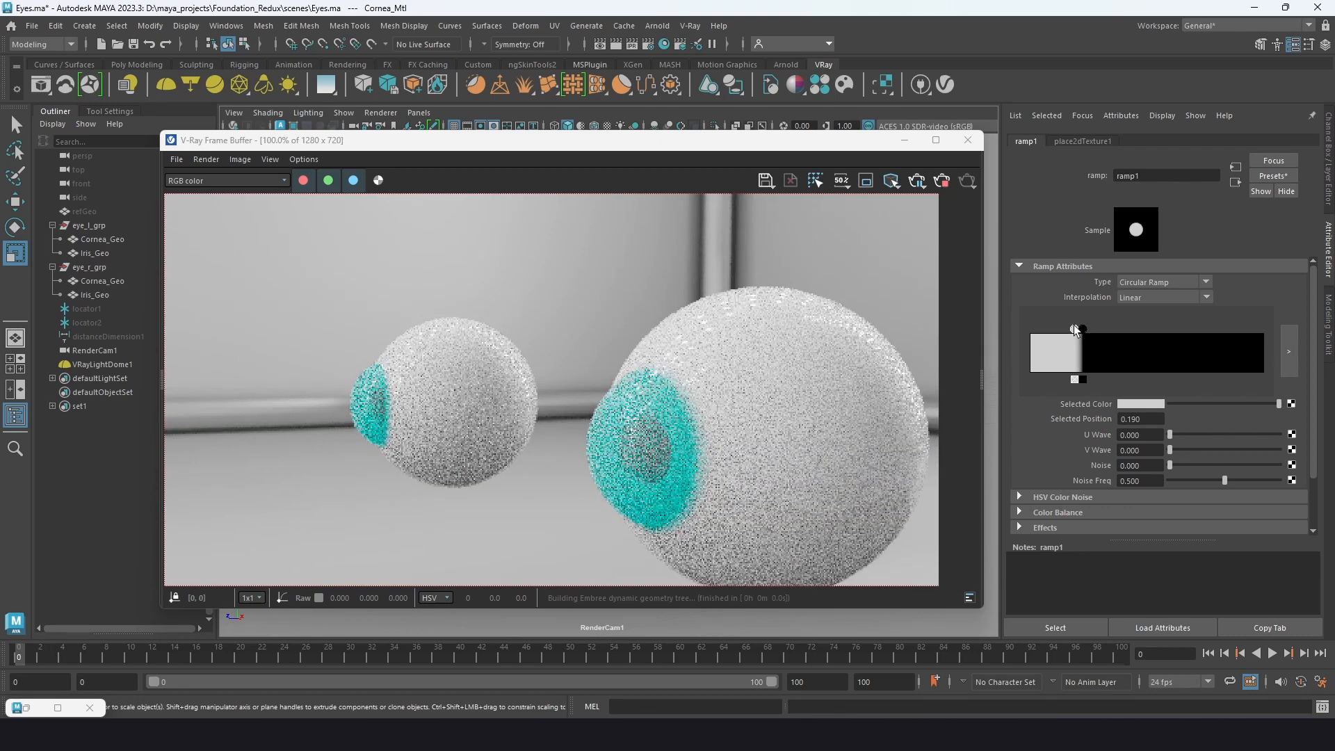
drag(1075, 328, 1074, 330)
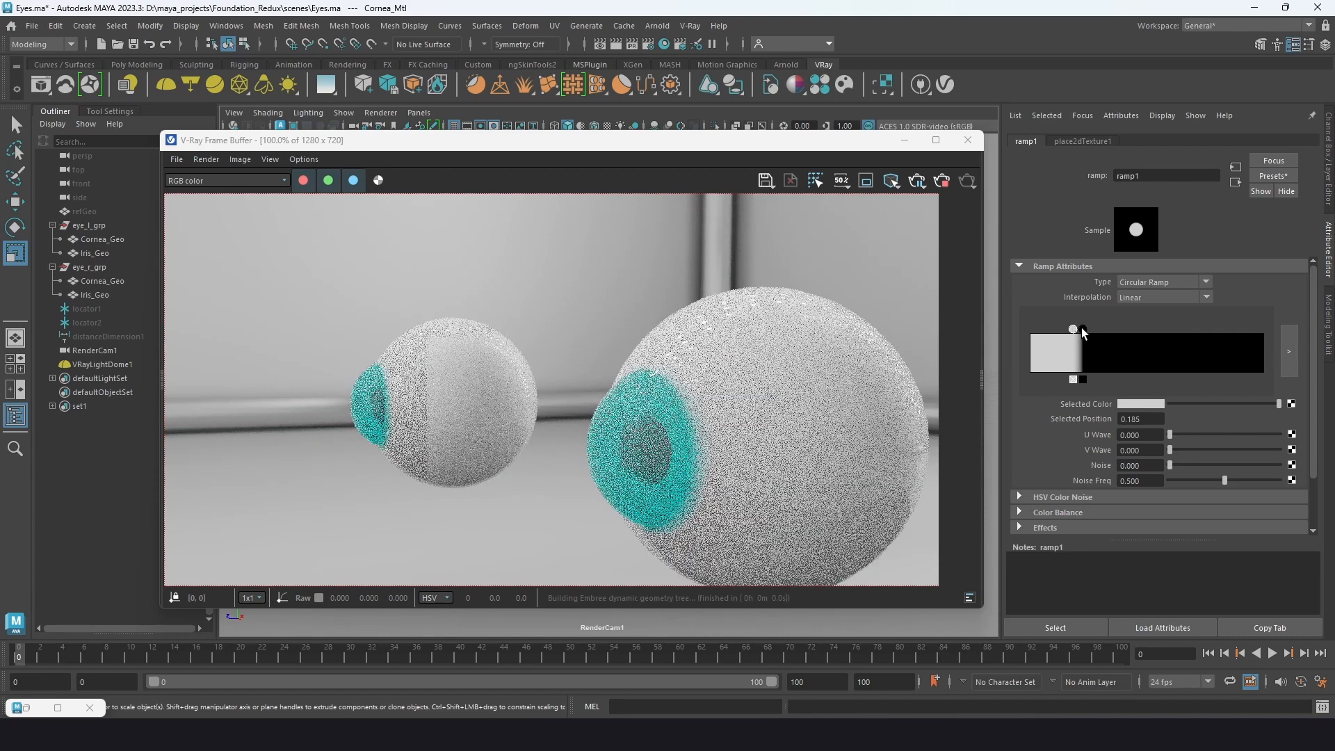
click(1081, 330)
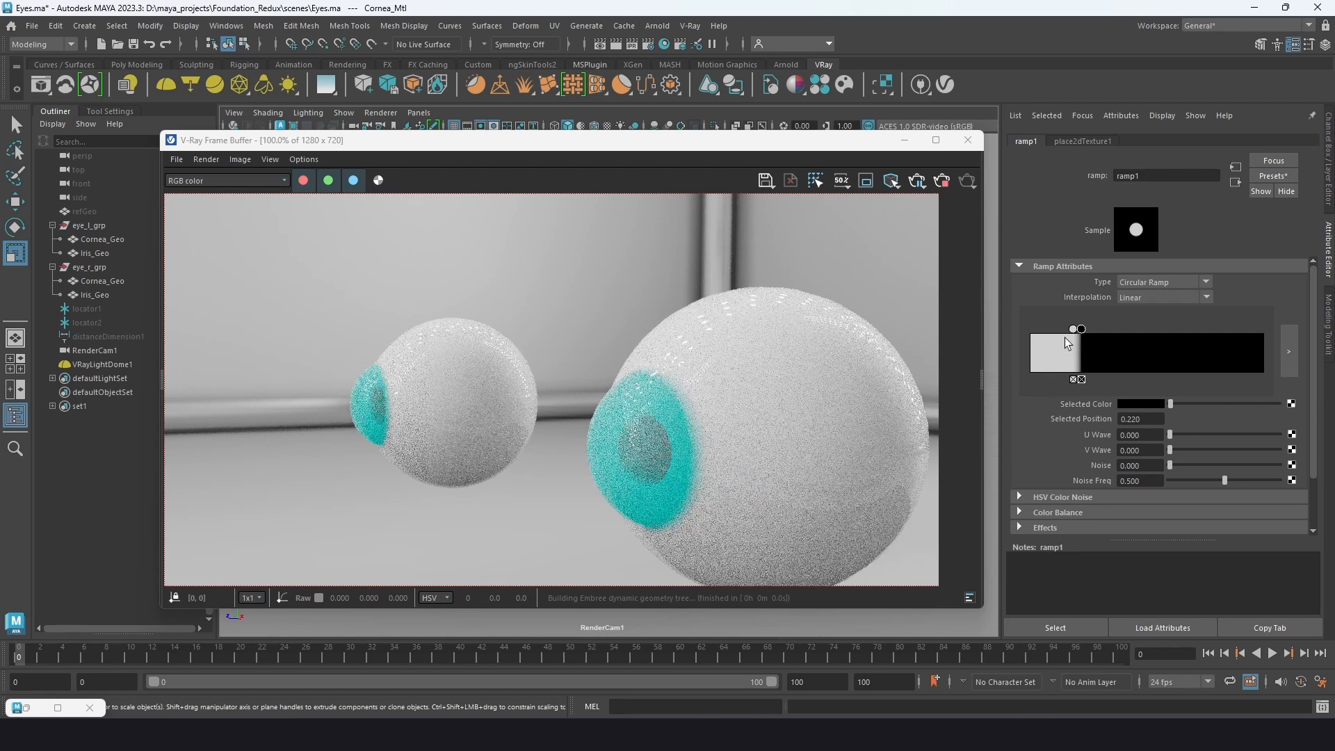
drag(1072, 329, 1076, 329)
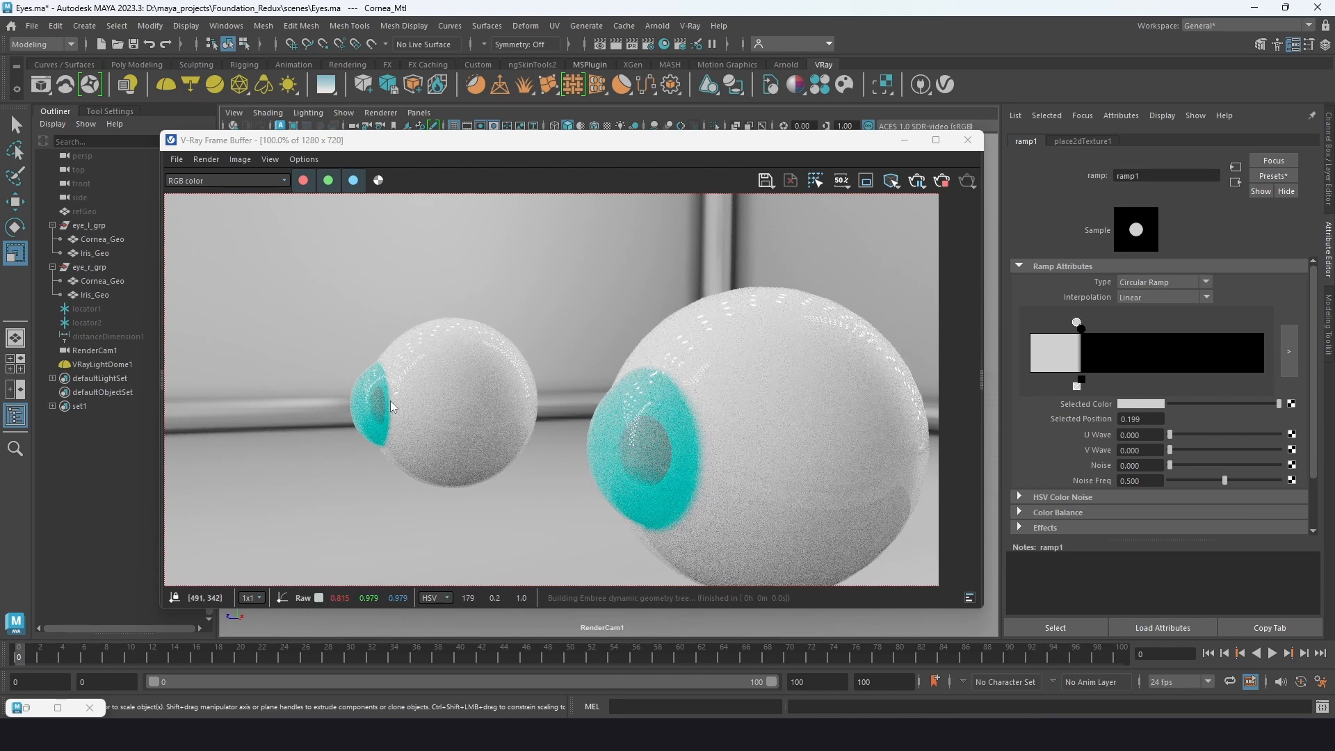
alt+drag(672, 627, 729, 623)
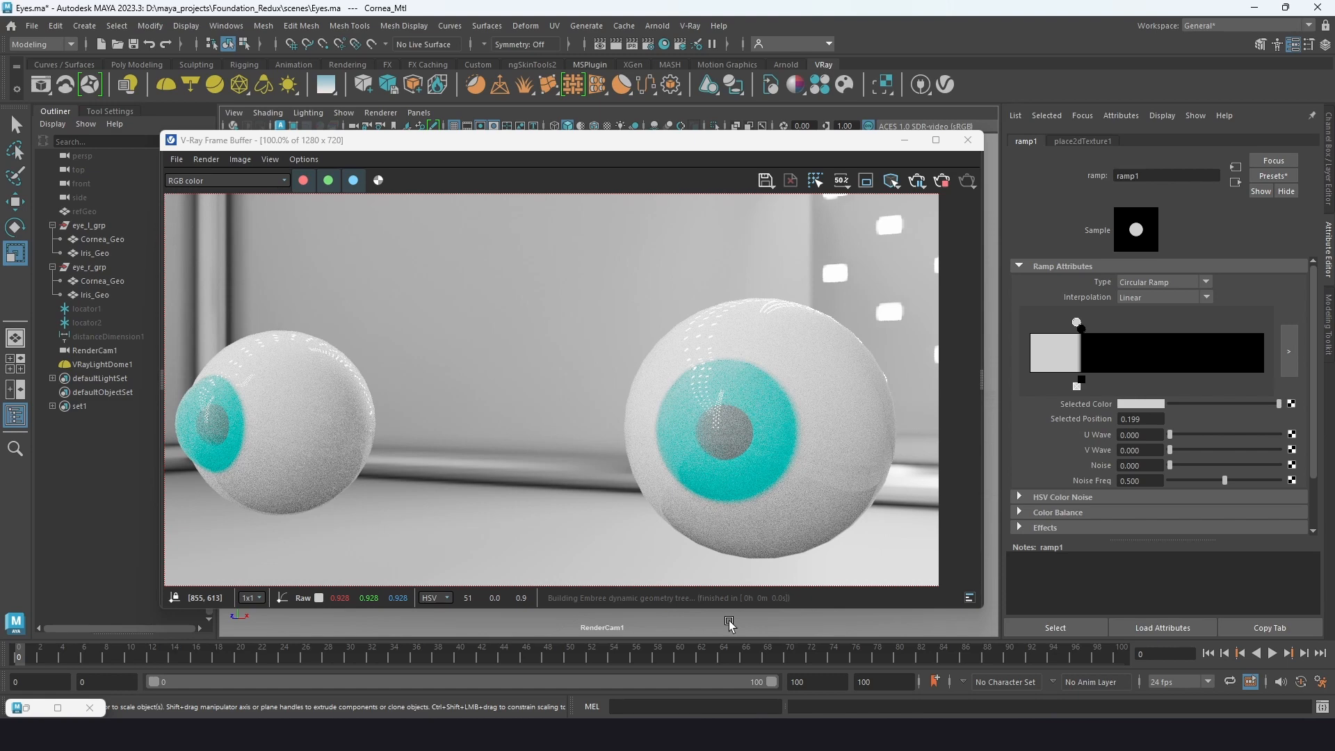
- Set the Refraction IOR of Cornea_Mtl to 1.38 in the Hypershade
click(58, 707)
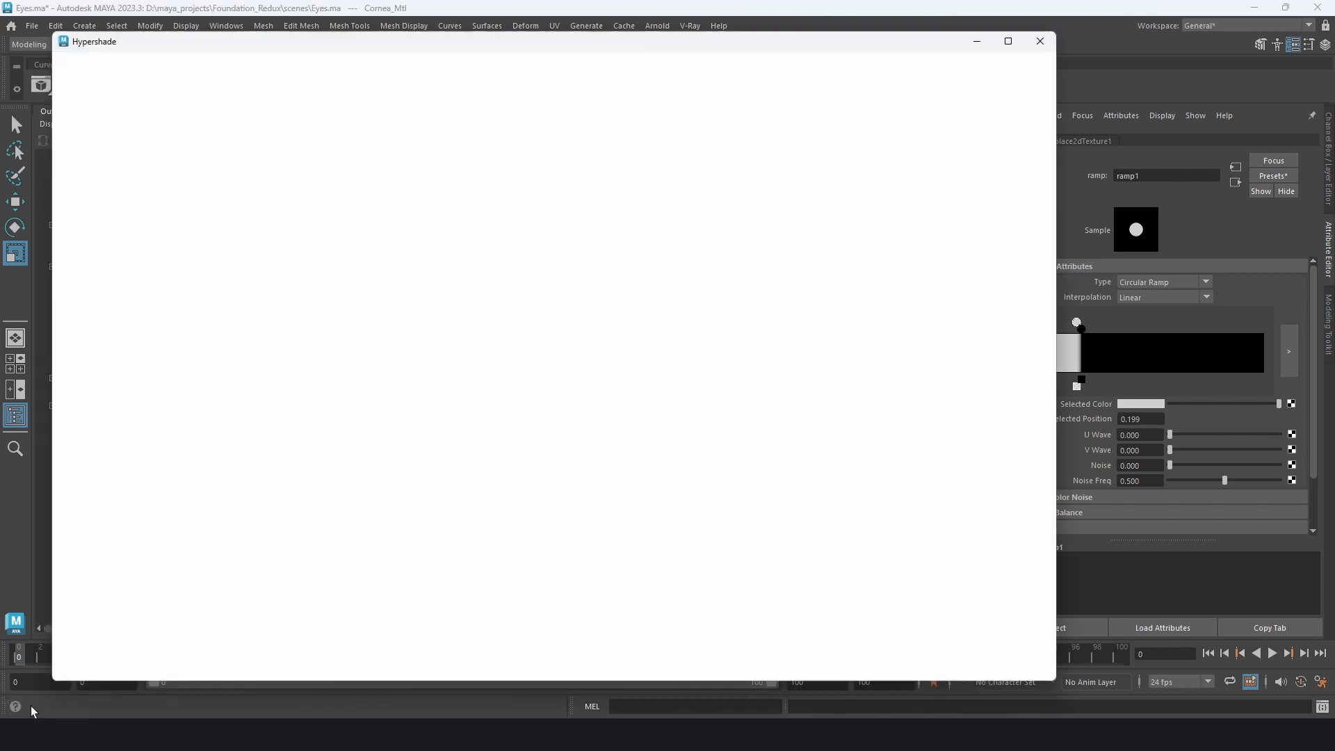
alt+middle_drag(666, 596, 471, 562)
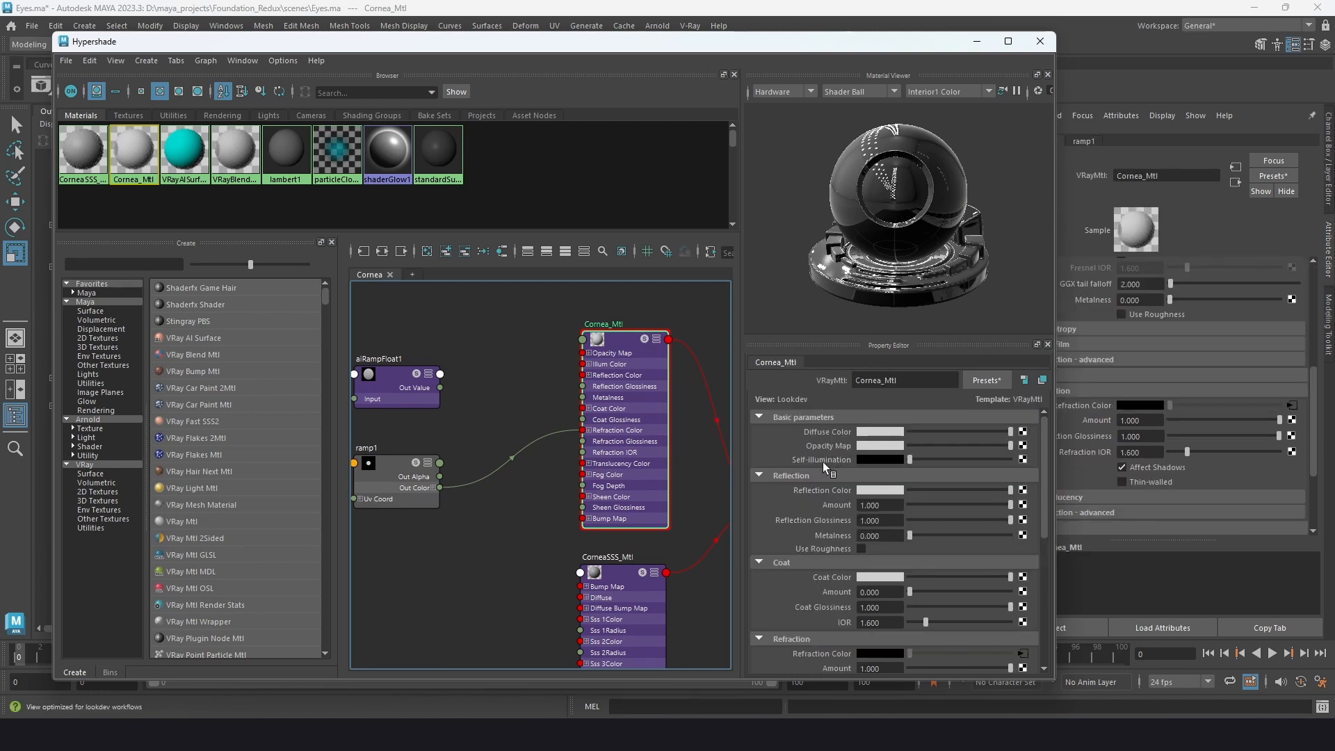
scroll(792, 494, down, 4)
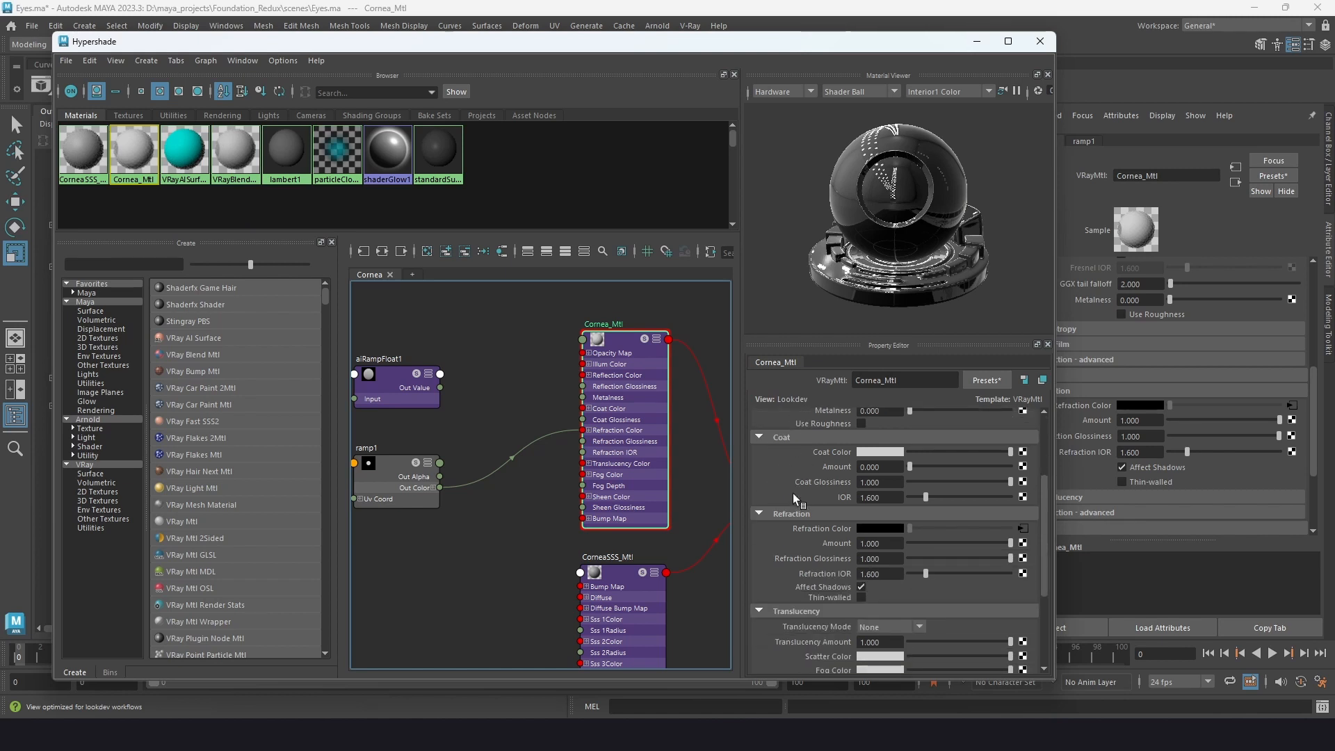
scroll(793, 494, down, 2)
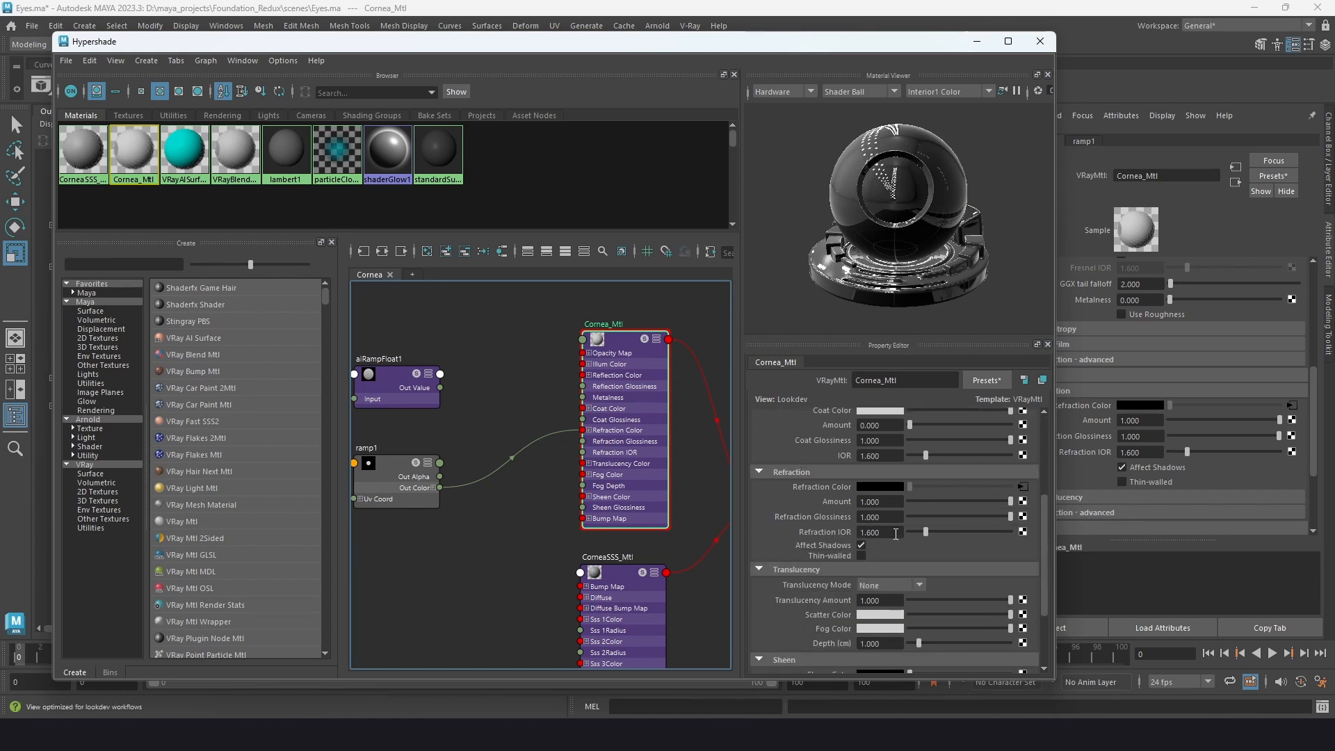
drag(896, 533, 847, 538)
text(.3)
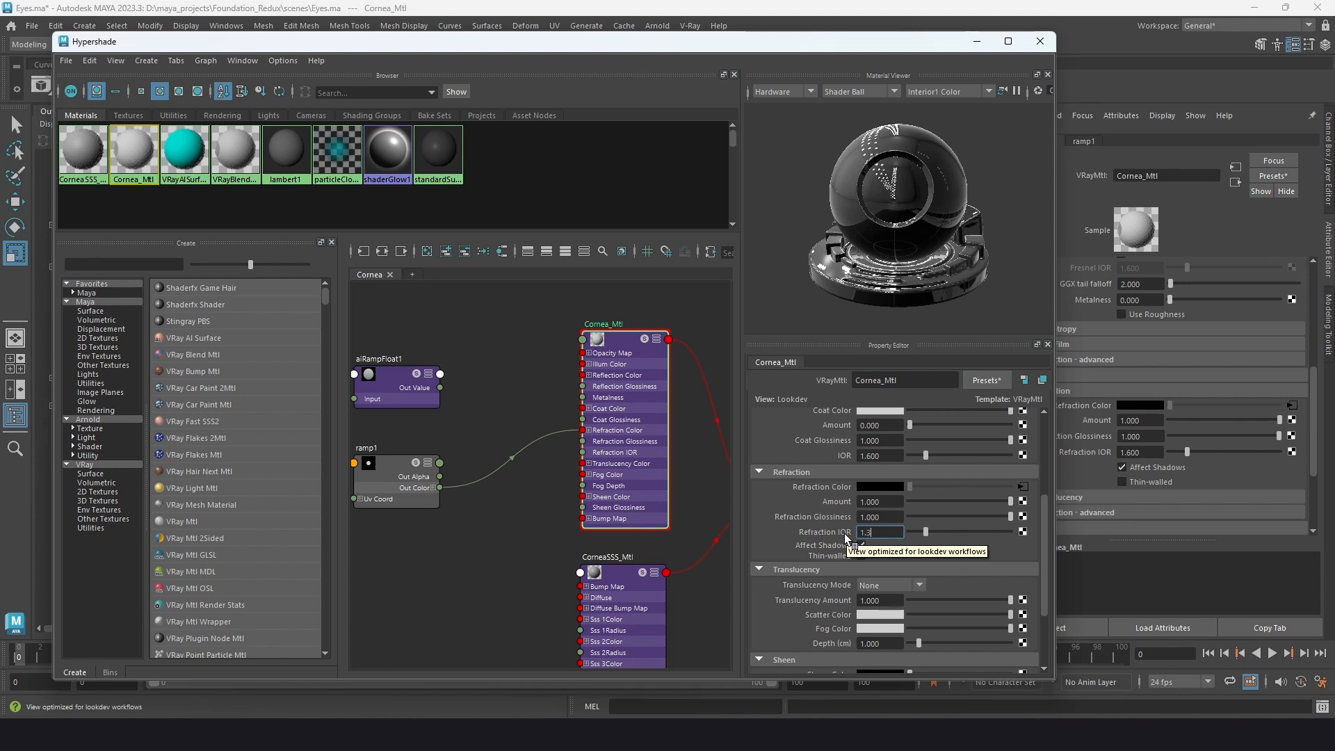
text(8)
key(Return)
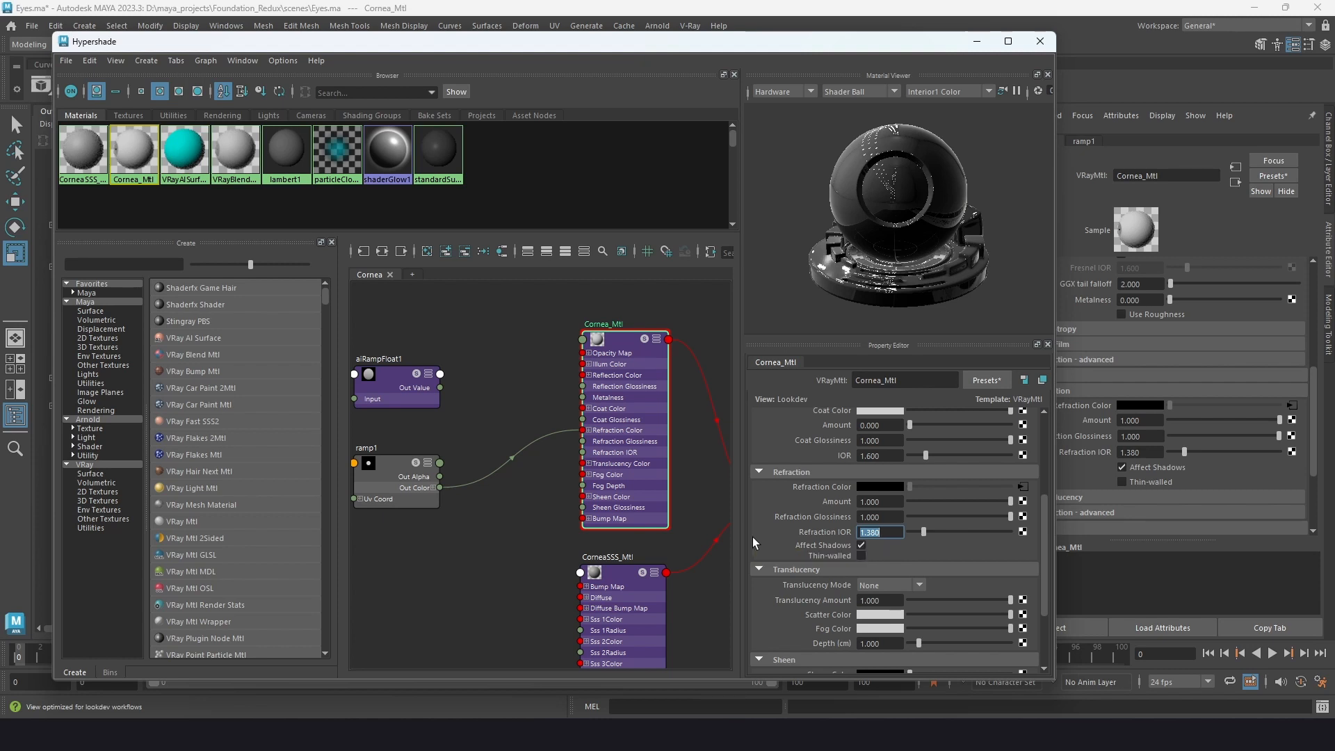
- Examine the cornea render from the side and review the Map Type options in Cornea_Mtl's Bump and Normal mapping settings
click(977, 43)
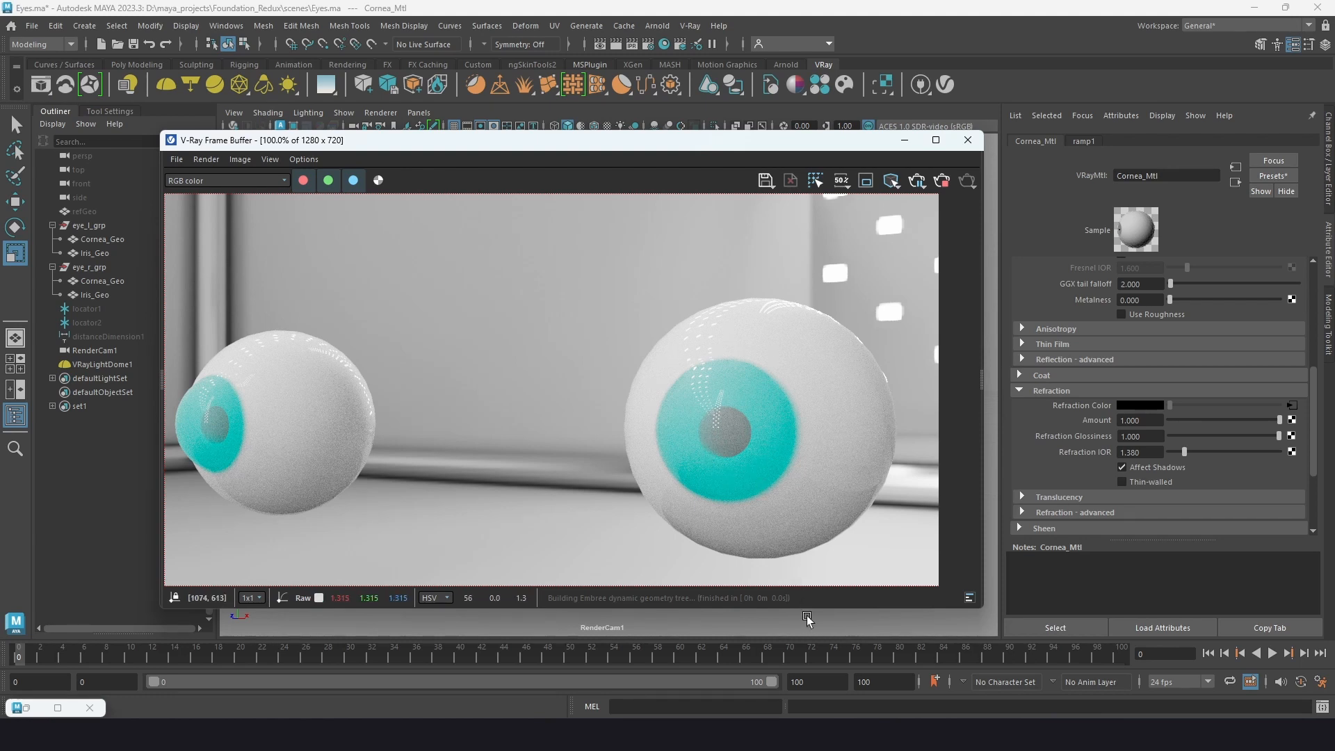
mouse_move(815, 625)
alt+mouse_down()
mouse_move(781, 624)
mouse_move(798, 625)
alt+mouse_up()
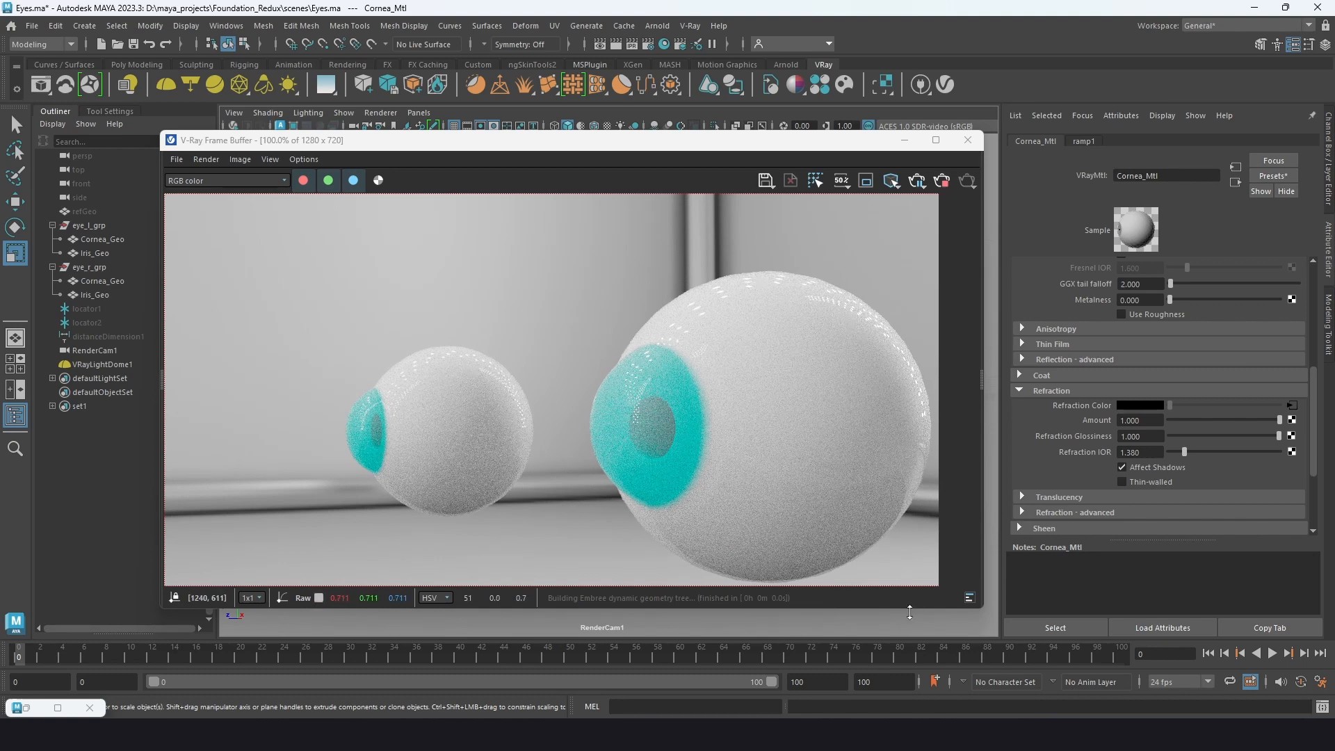
alt+drag(898, 623, 868, 623)
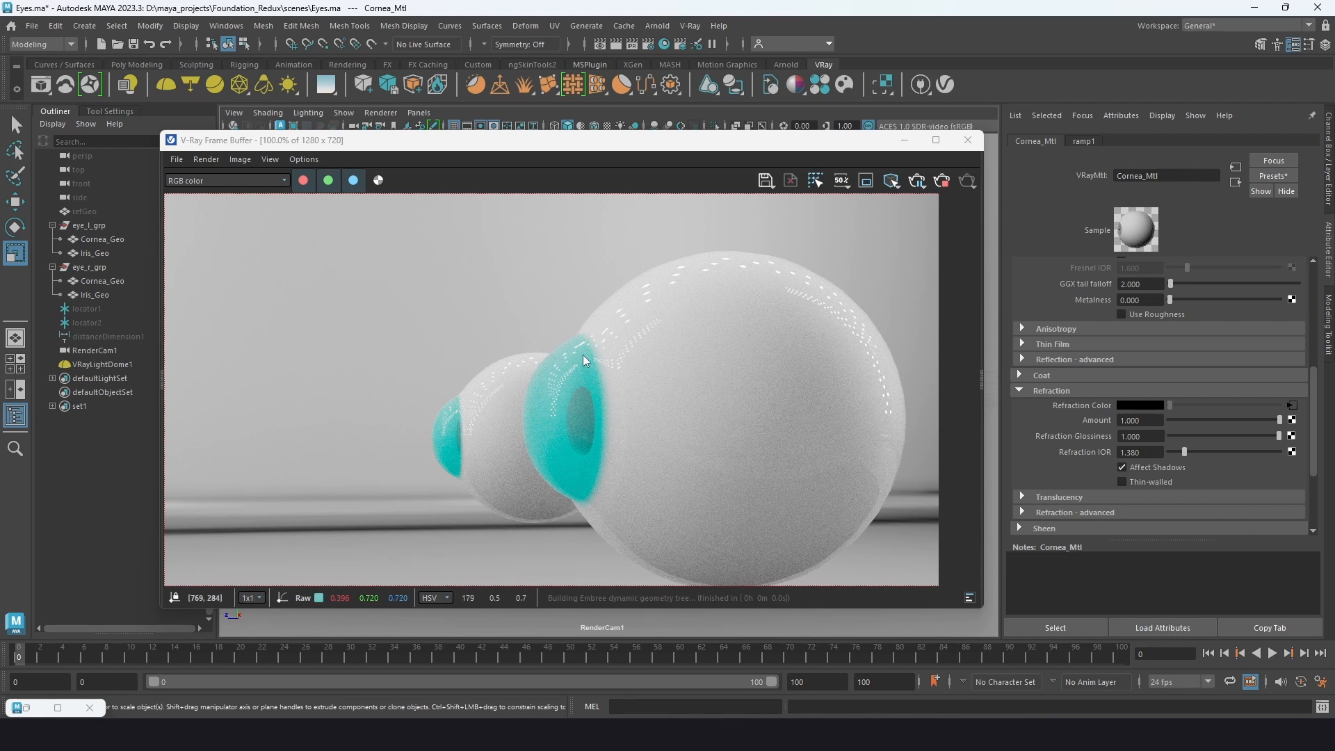
scroll(1058, 353, down, 3)
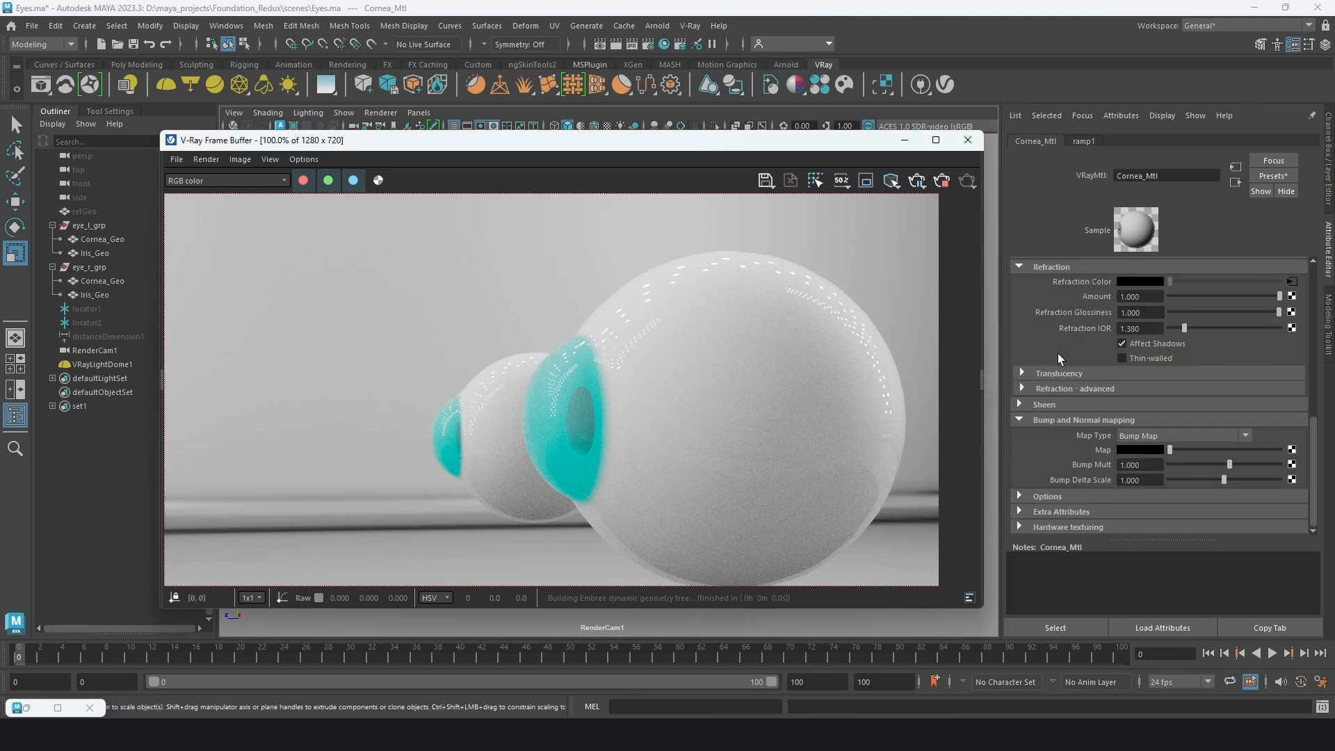
click(1248, 436)
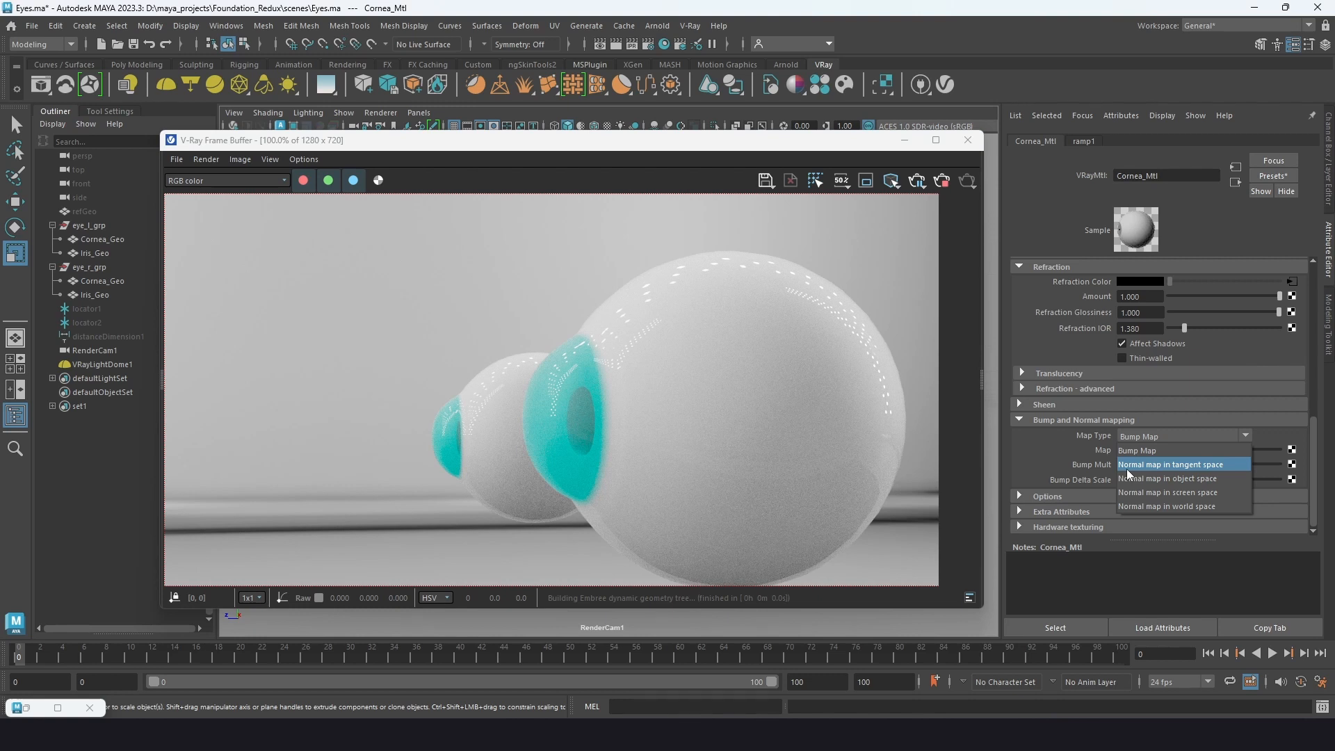
click(1246, 437)
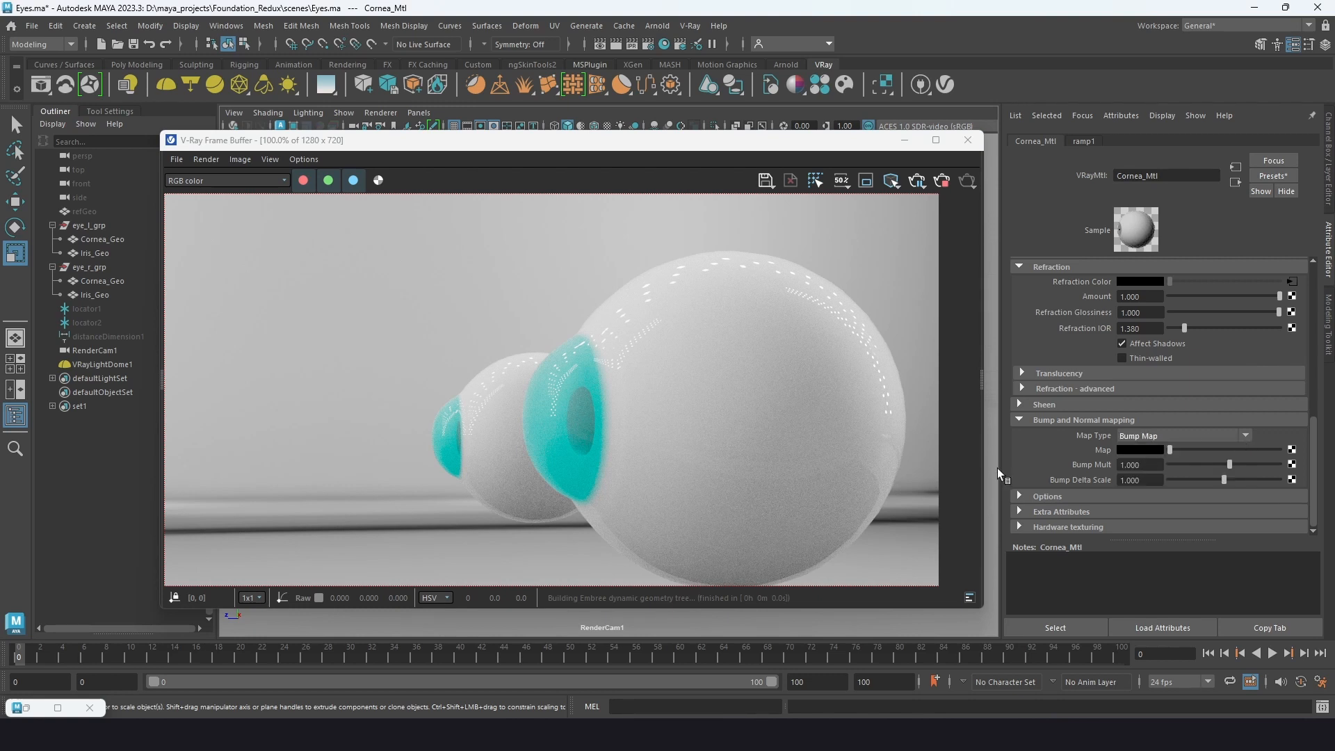
scroll(1036, 455, up, 2)
scroll(1036, 454, up, 10)
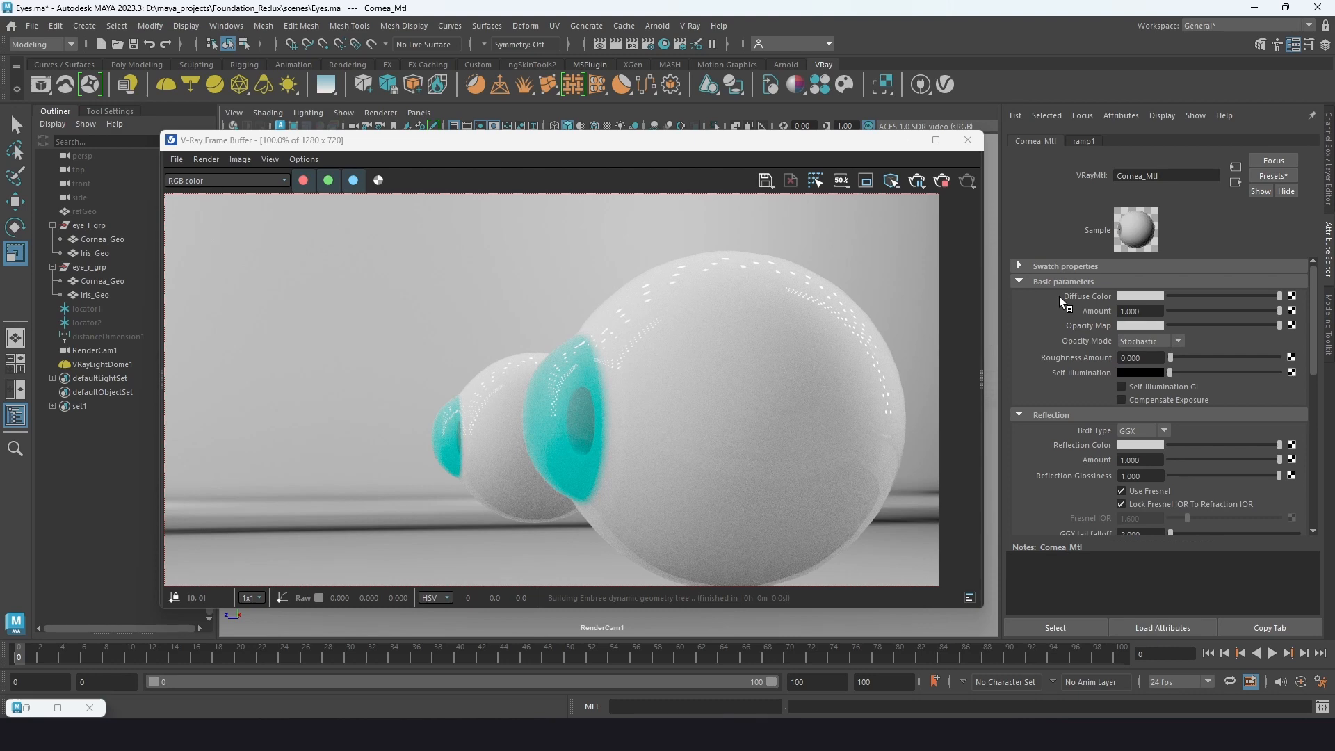
- Select CorneaSSS_Mtl in the node graph and show its attributes beside the render
click(34, 704)
alt+middle_drag(538, 646, 528, 504)
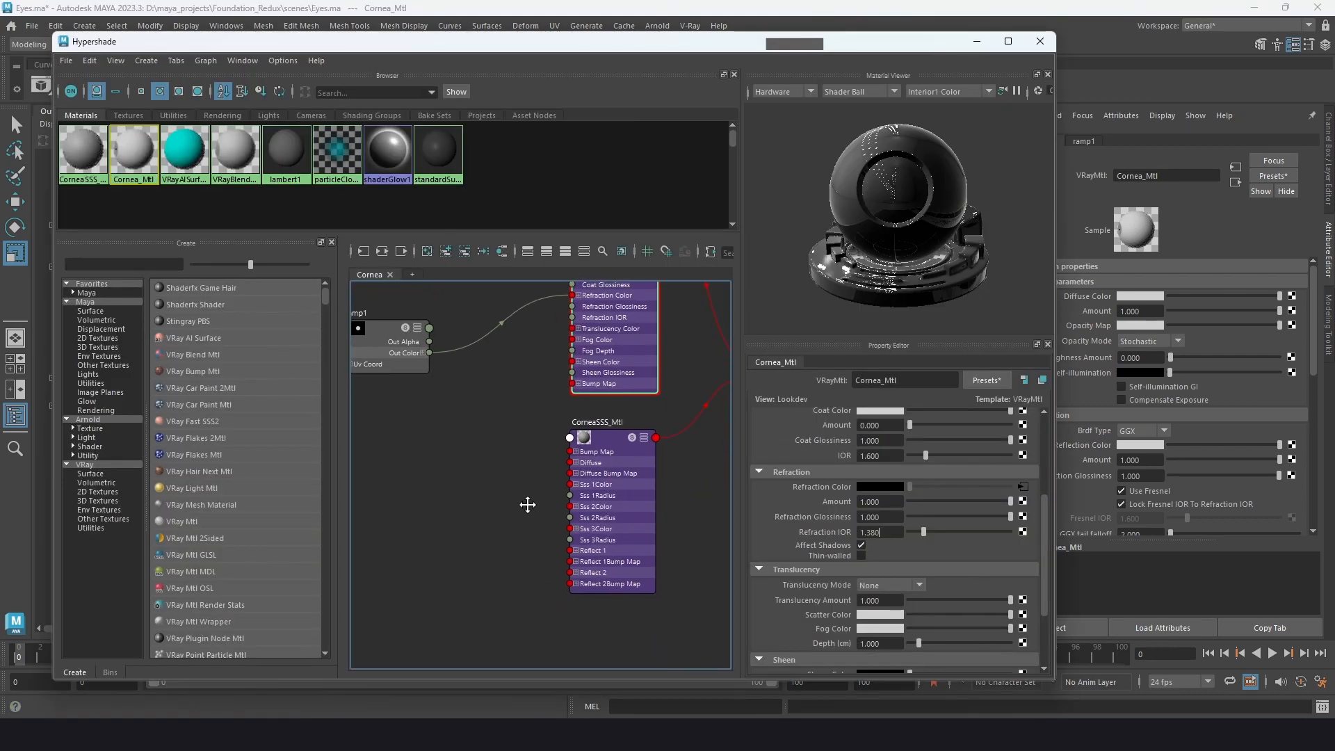
click(606, 446)
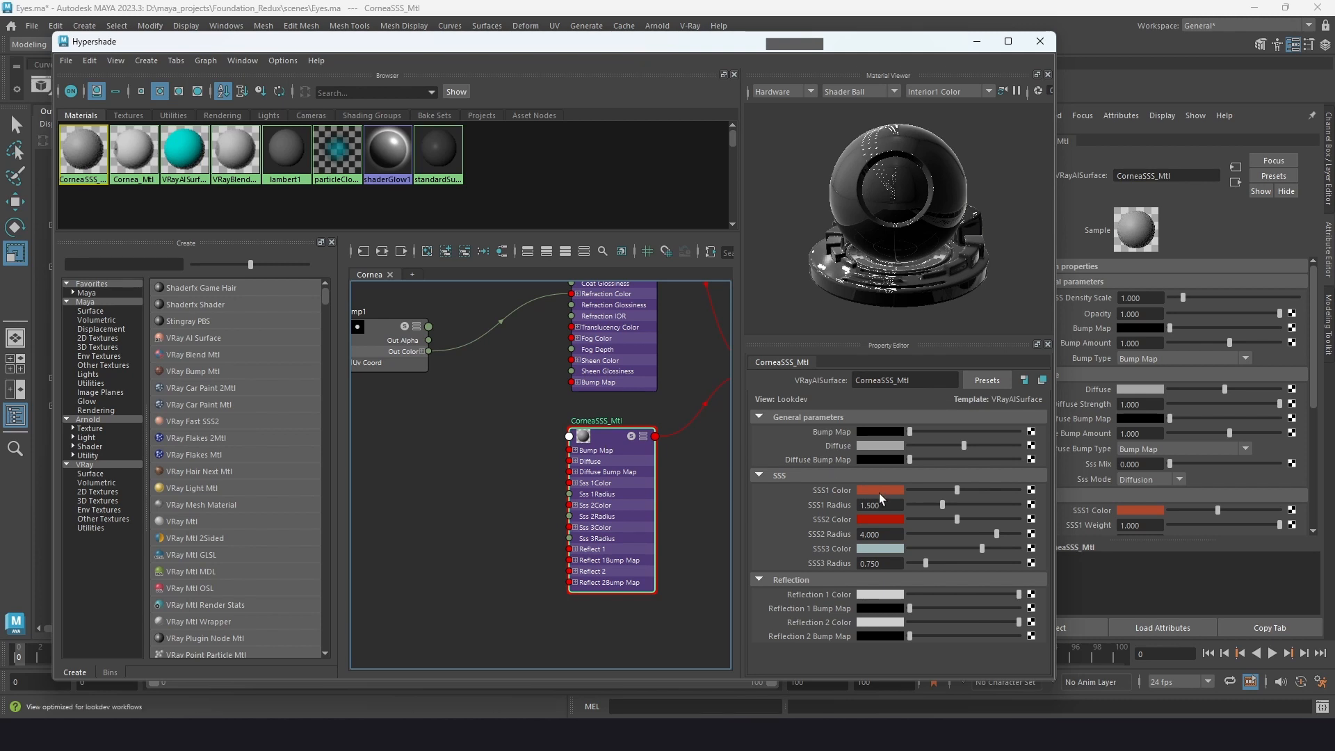
click(977, 41)
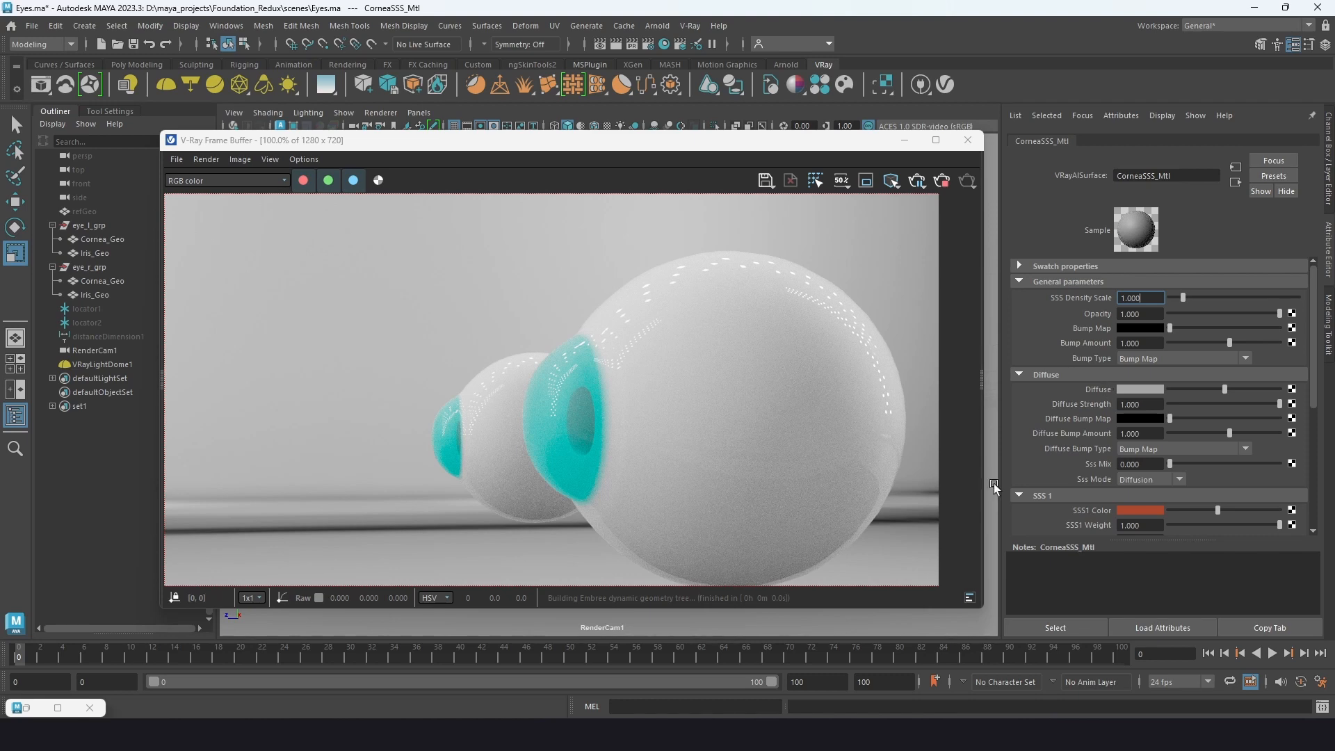
- Raise the Blend Amount of the CorneaSSS_Mtl coat in VRayBlendMtl1 to its maximum and reveal the render
click(58, 707)
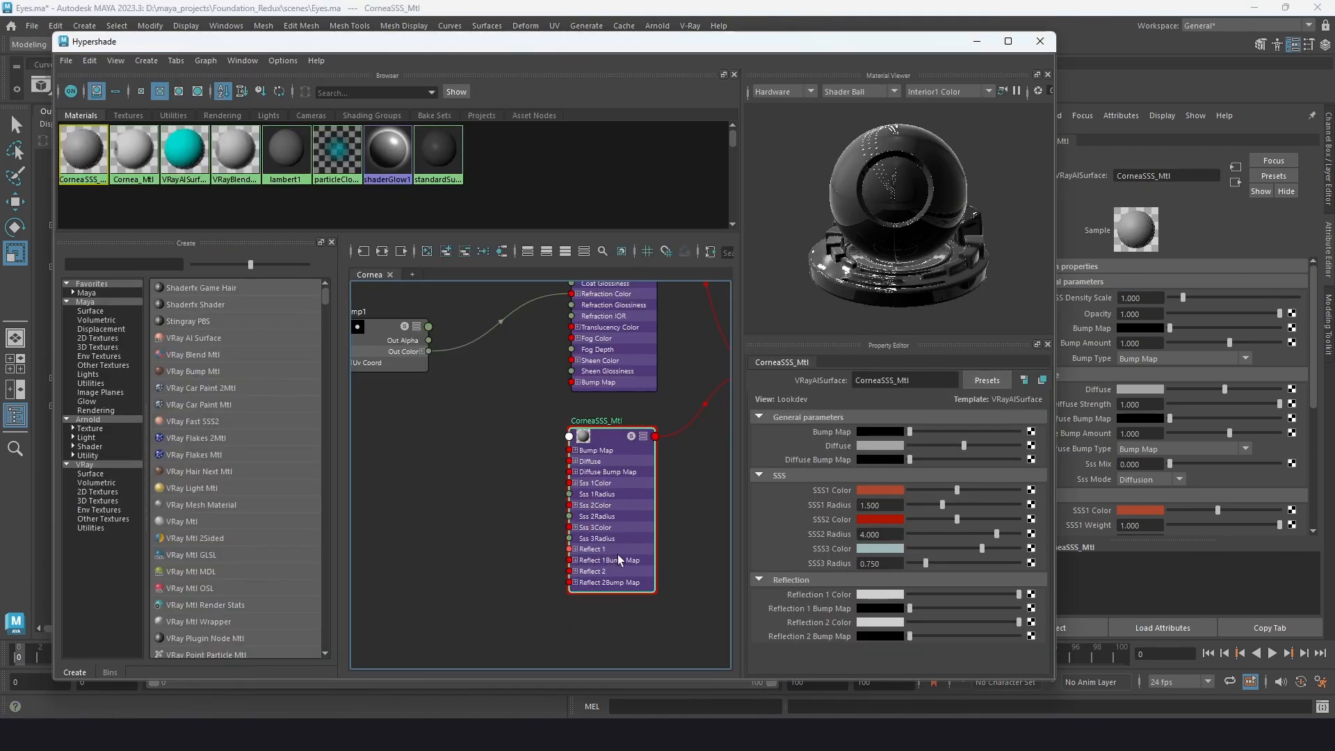
alt+middle_drag(684, 540, 481, 606)
click(583, 383)
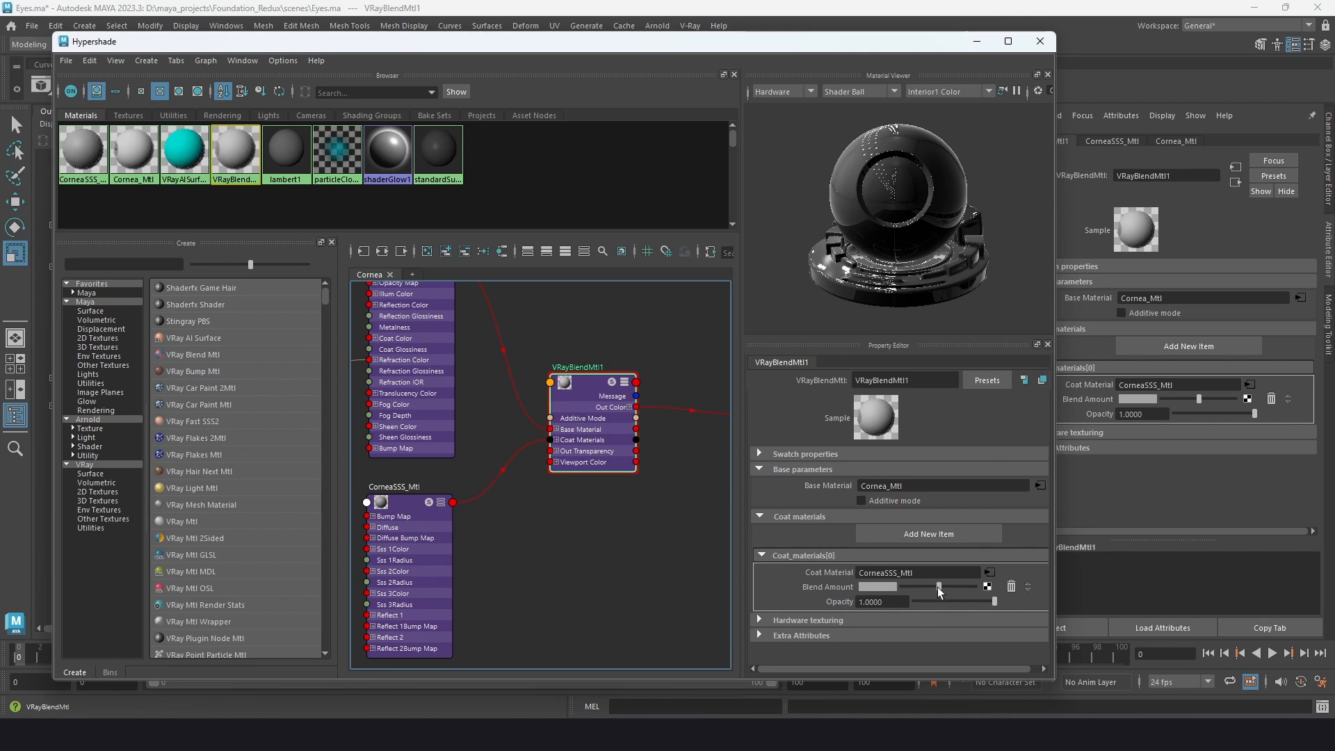
drag(940, 588, 976, 588)
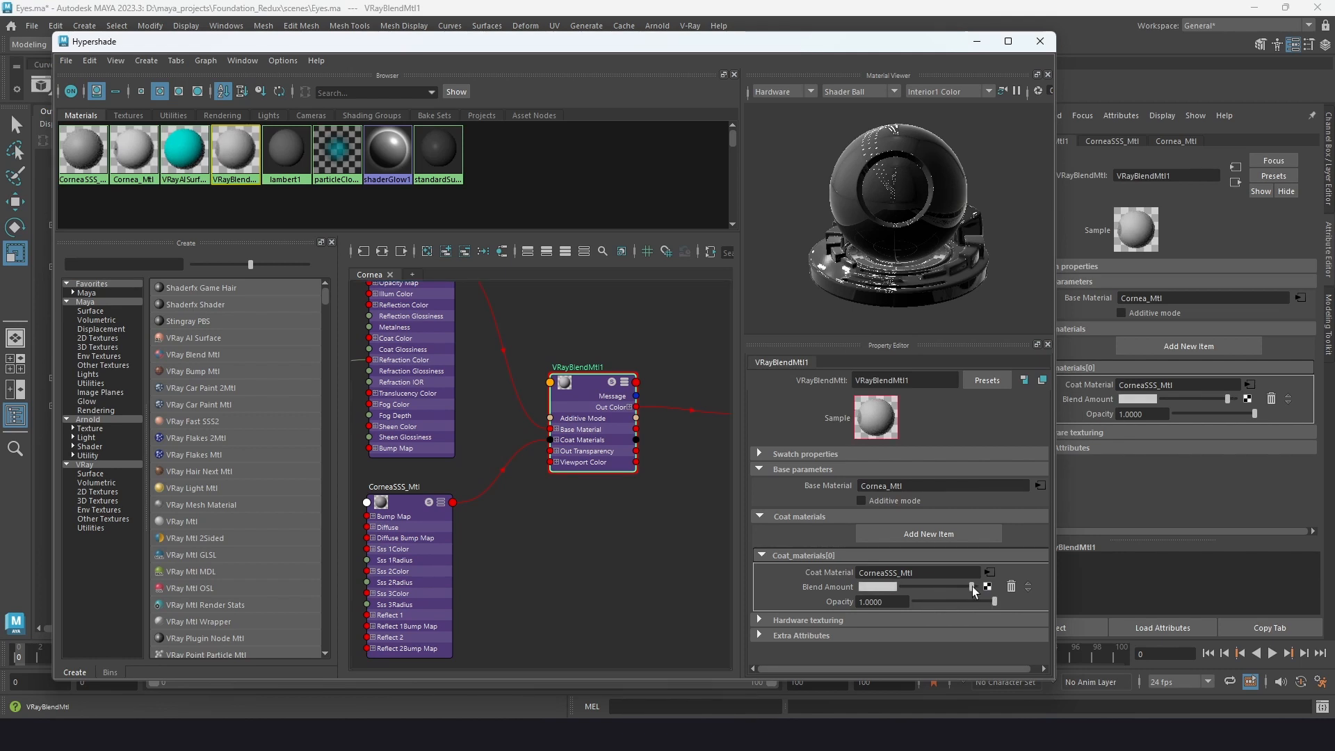
click(978, 43)
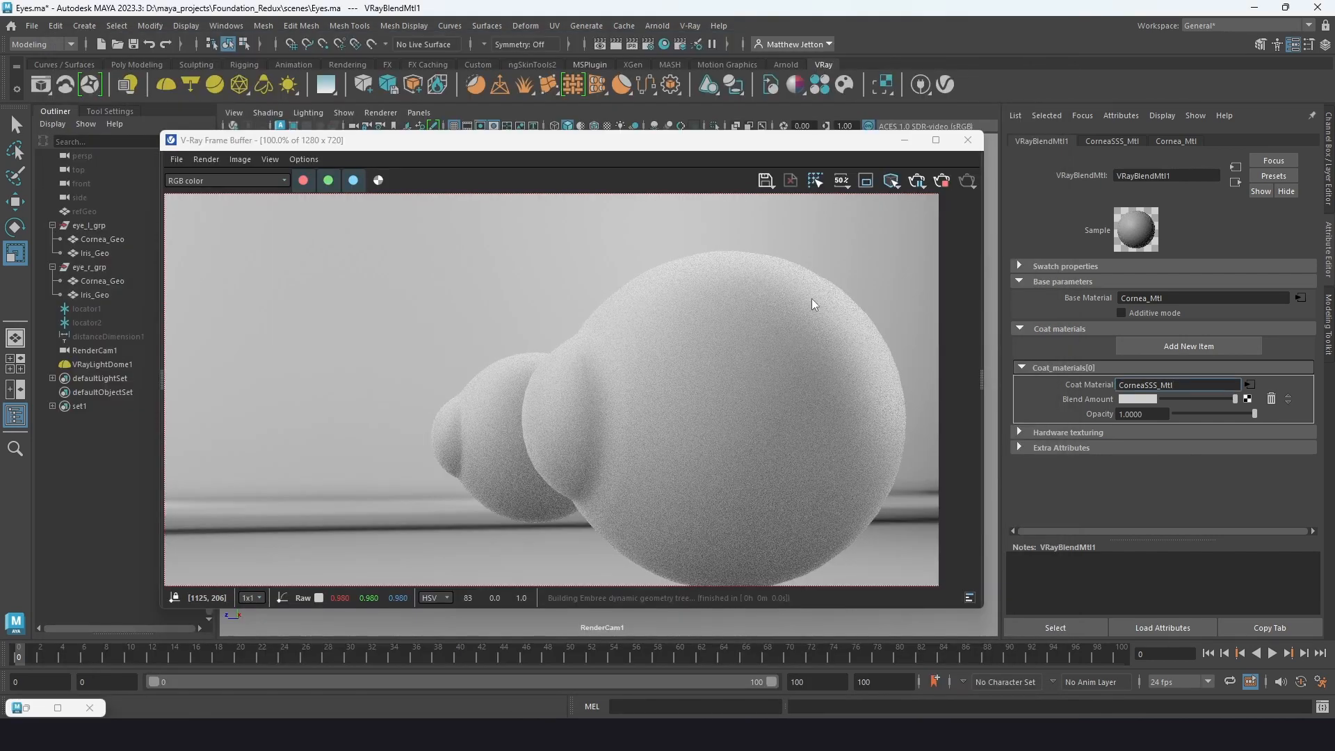
- Select CorneaSSS_Mtl in the node graph, reveal the render, and raise the material's Sss Mix to 1
click(13, 708)
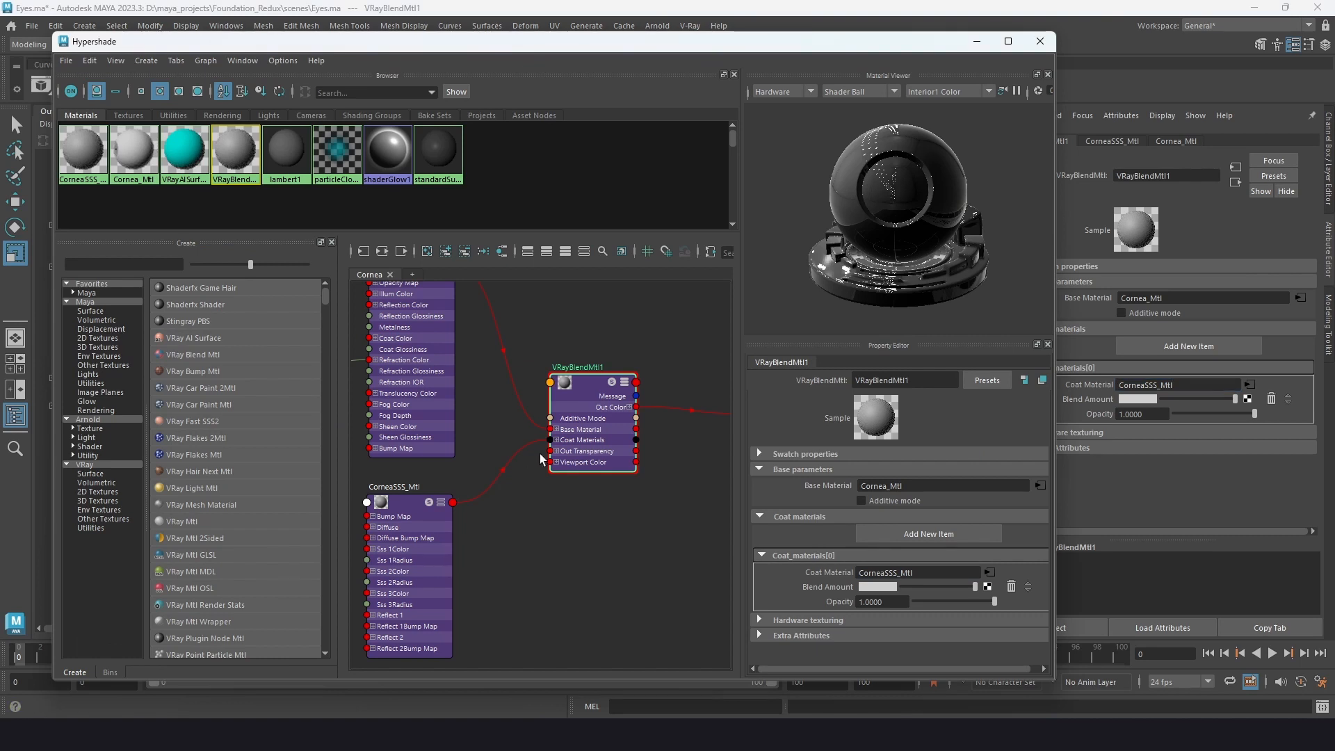
click(414, 501)
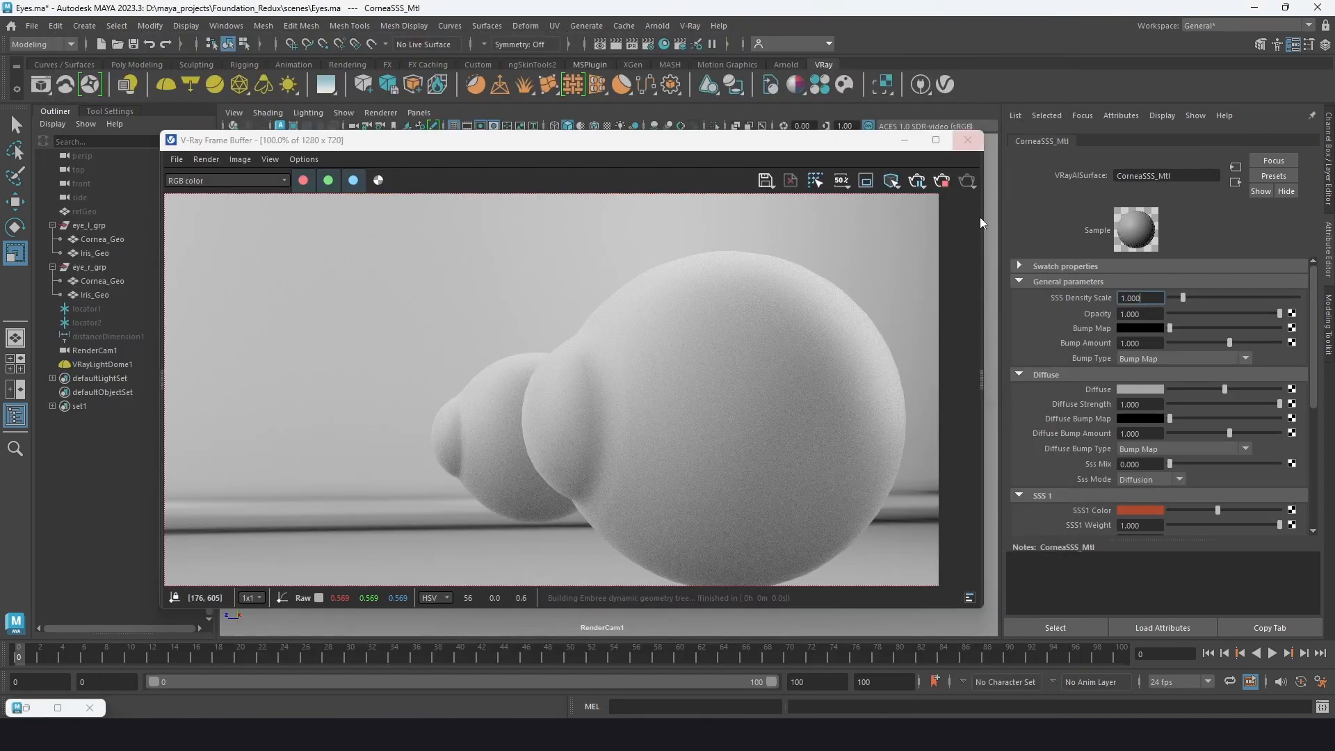
click(976, 41)
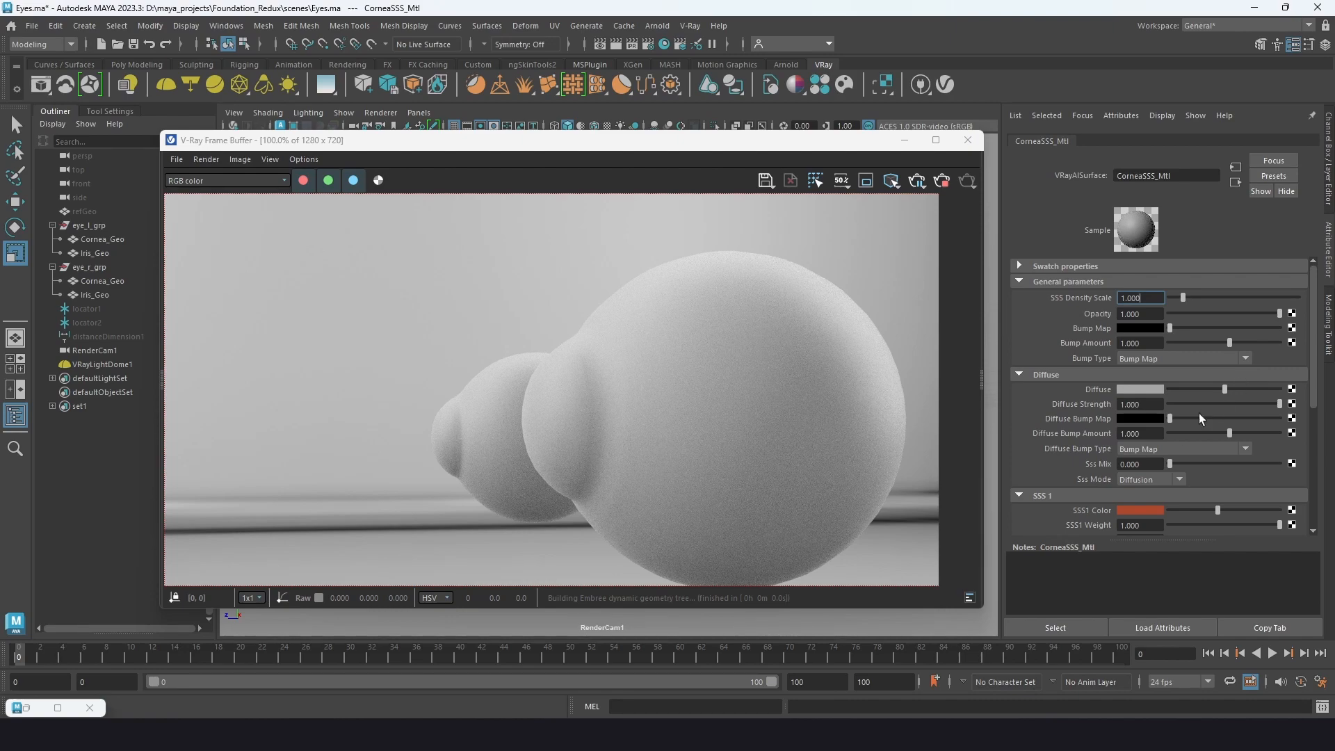
drag(1170, 466, 1308, 474)
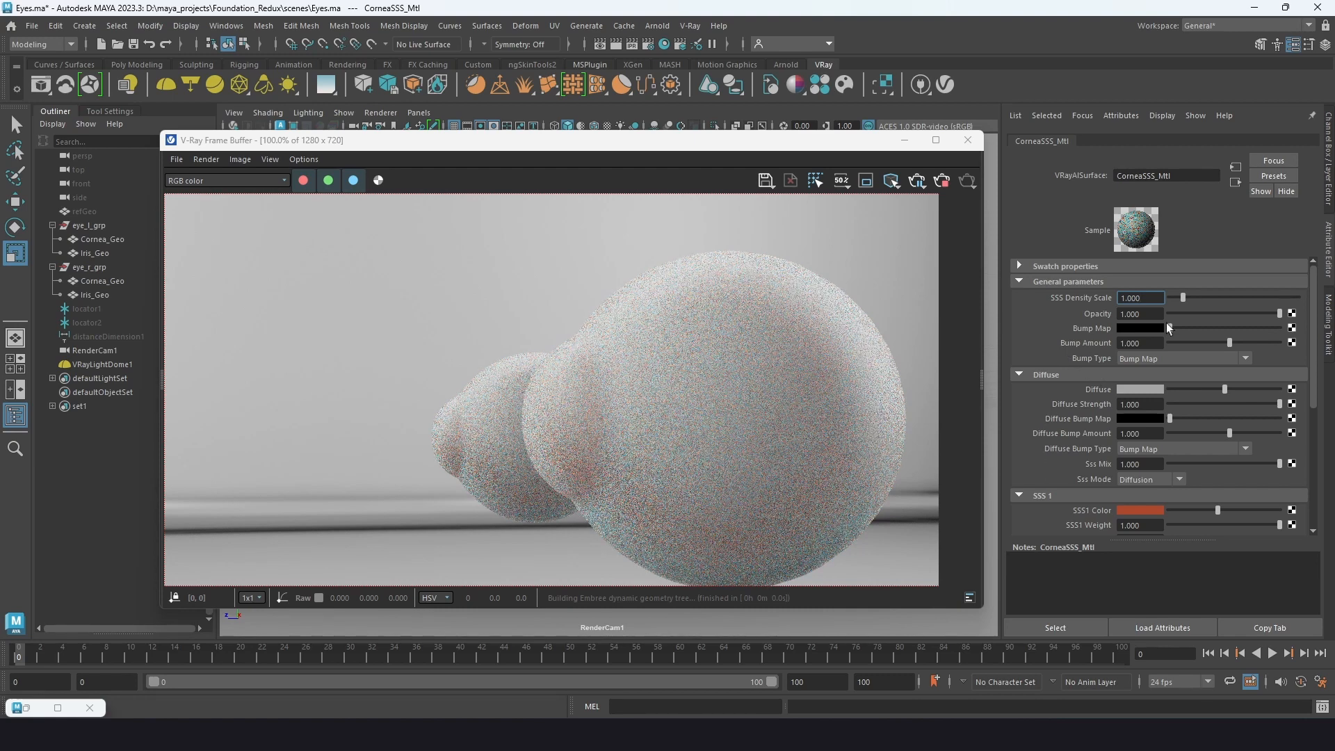
- Try an SSS Density Scale of 0.4 on CorneaSSS_Mtl and inspect the eyes in the render
click(1177, 297)
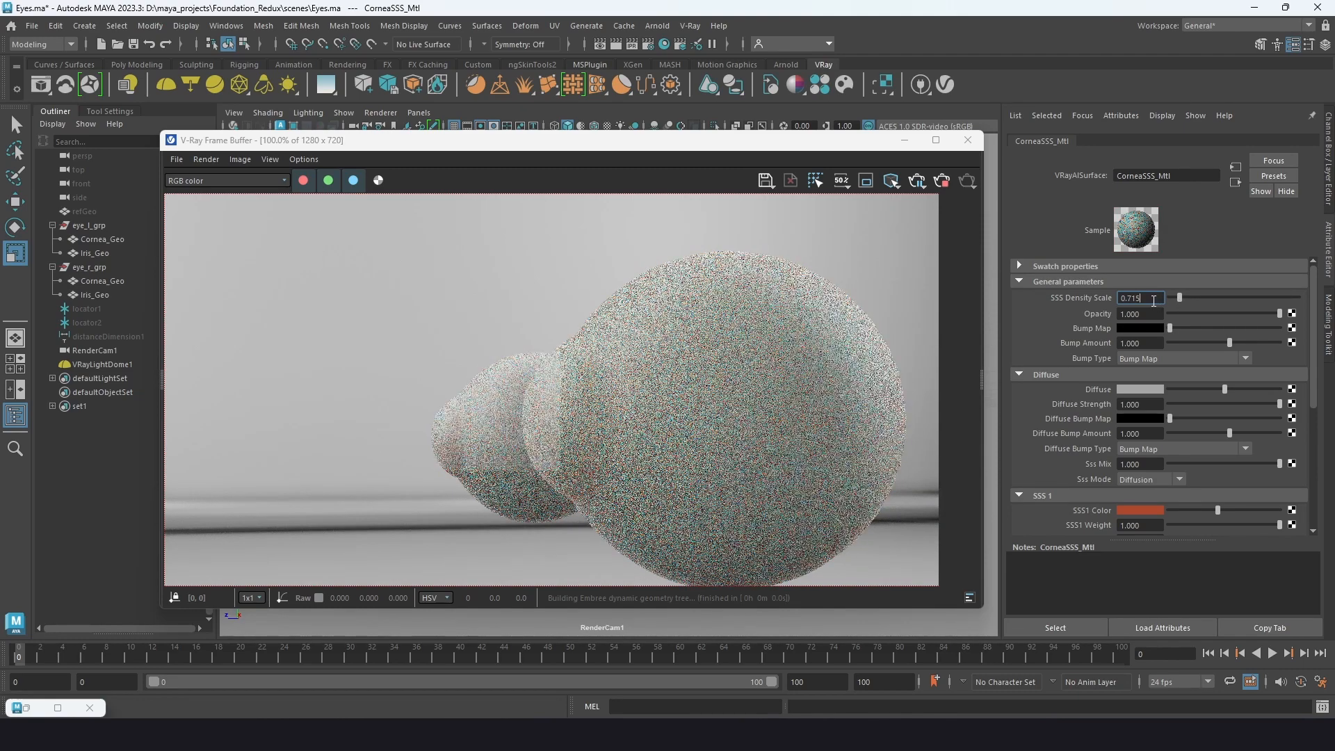
drag(1153, 300, 1129, 300)
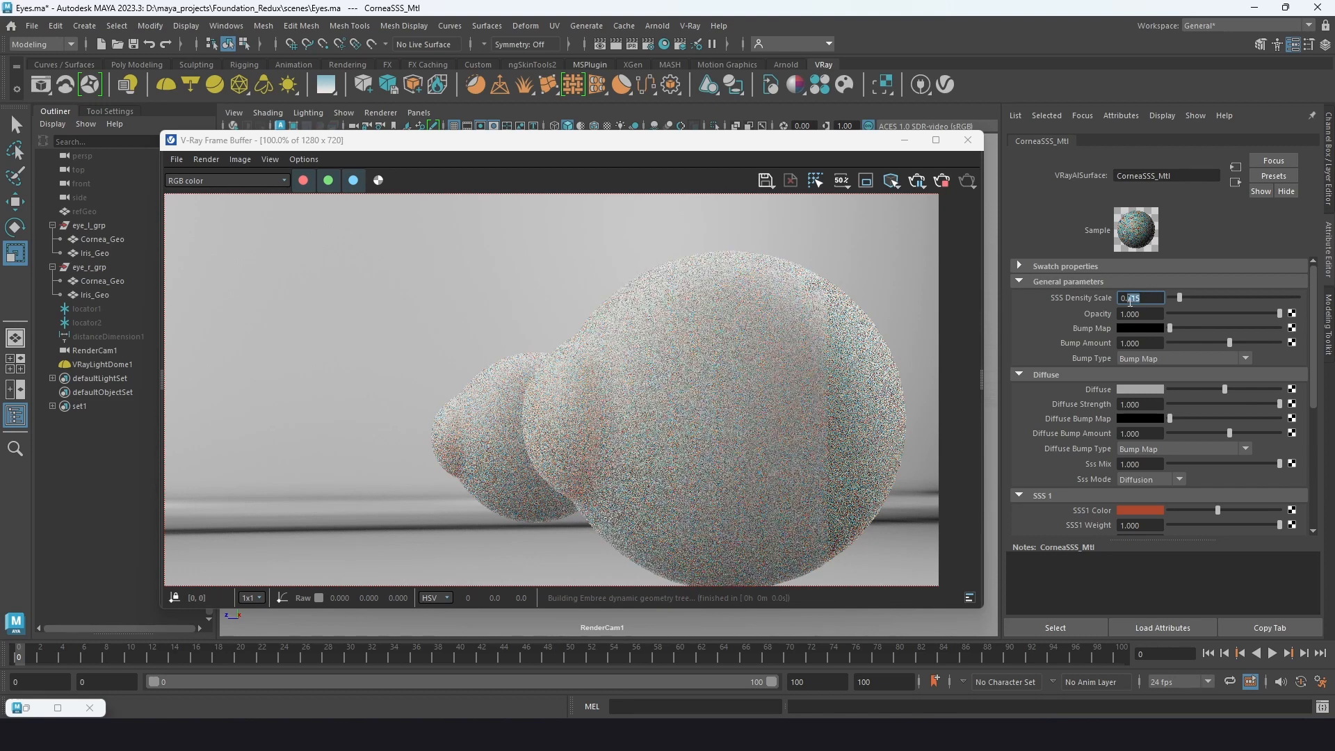
text(4)
key(Return)
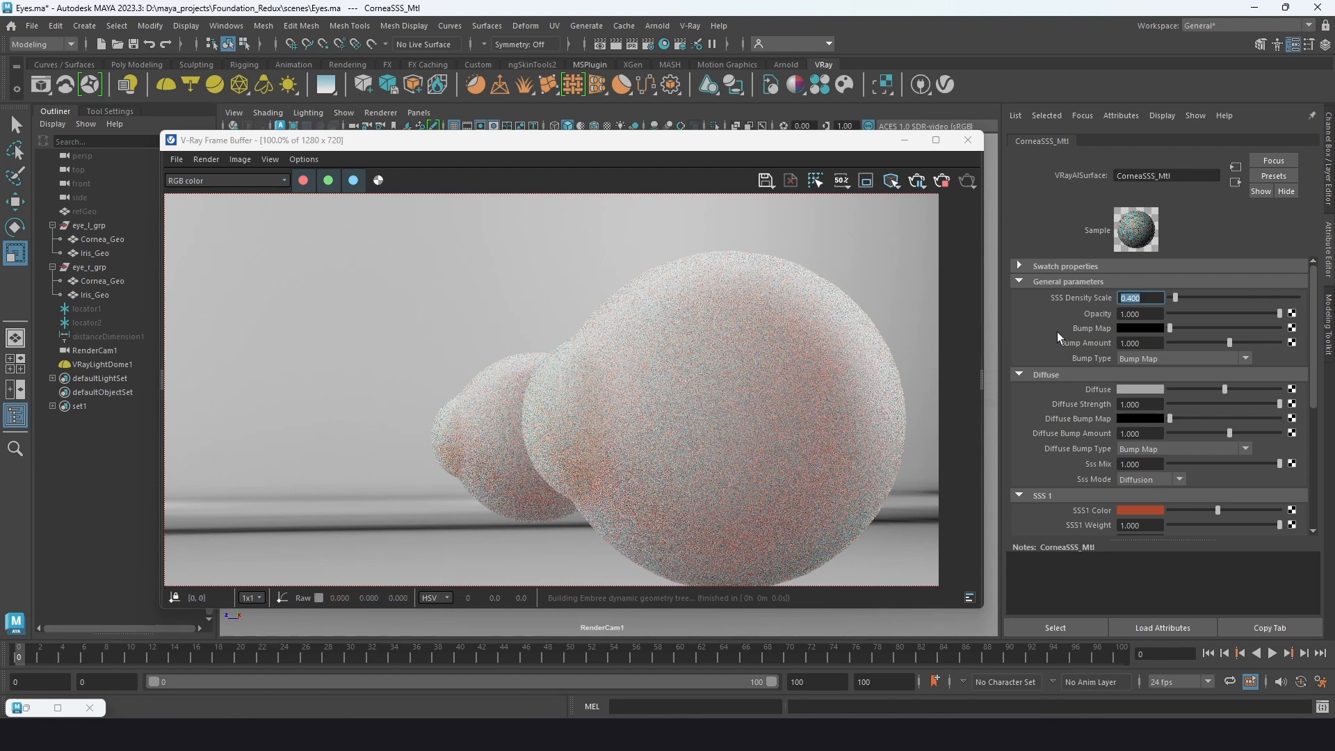
scroll(1024, 466, down, 4)
scroll(1024, 466, down, 3)
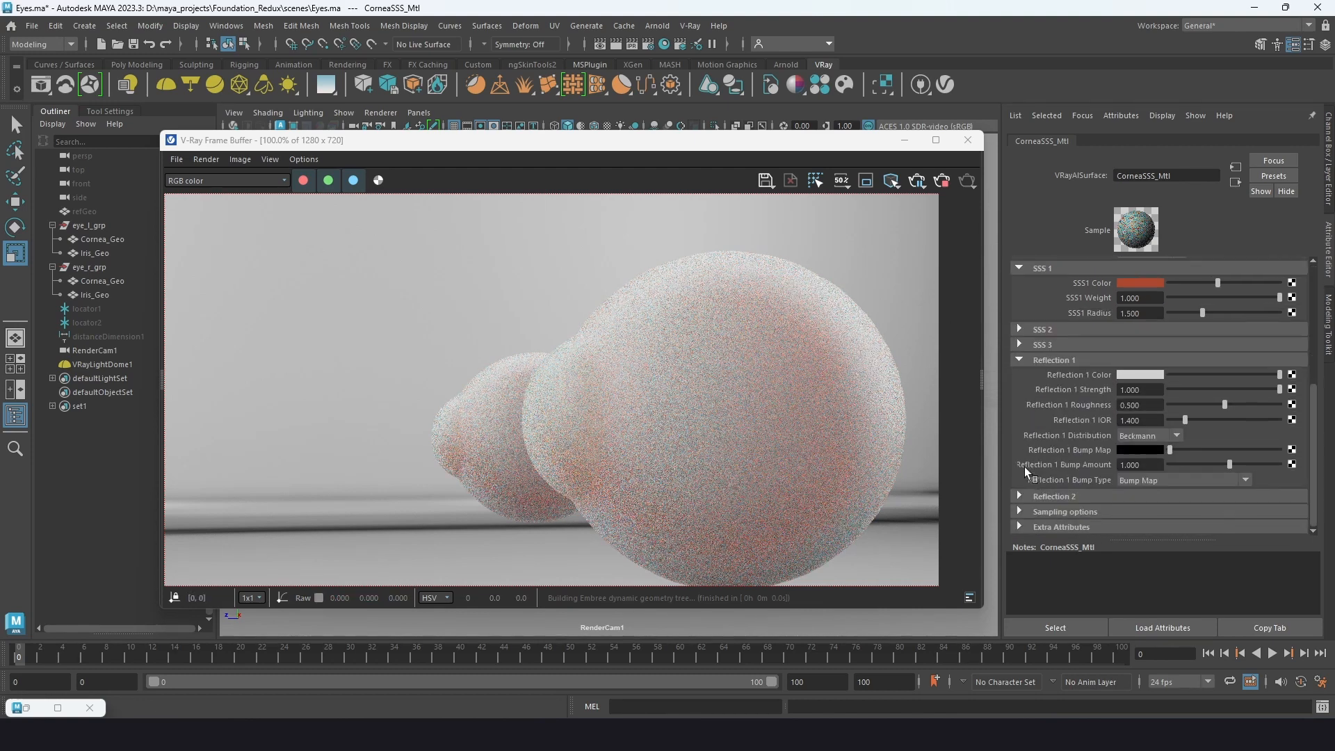
scroll(1024, 466, up, 4)
scroll(1024, 465, up, 3)
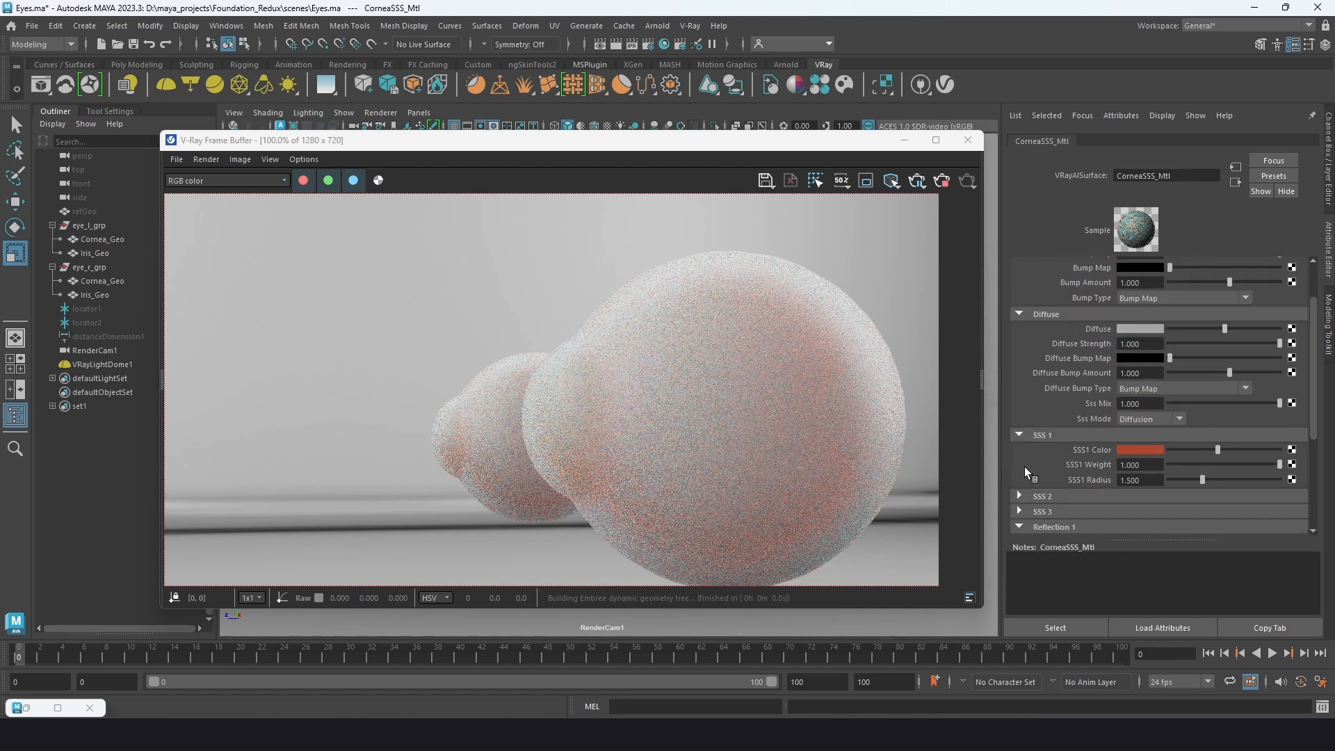
scroll(815, 469, down, 1)
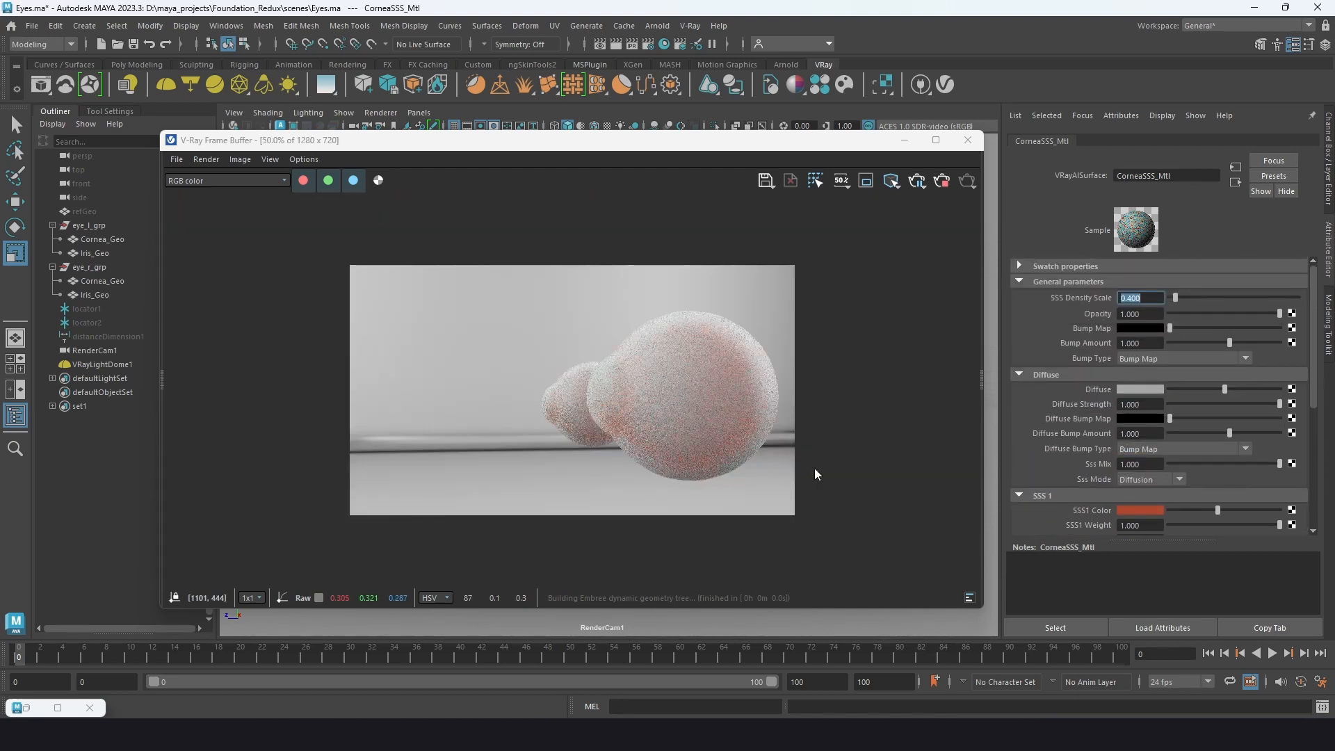
scroll(790, 468, up, 1)
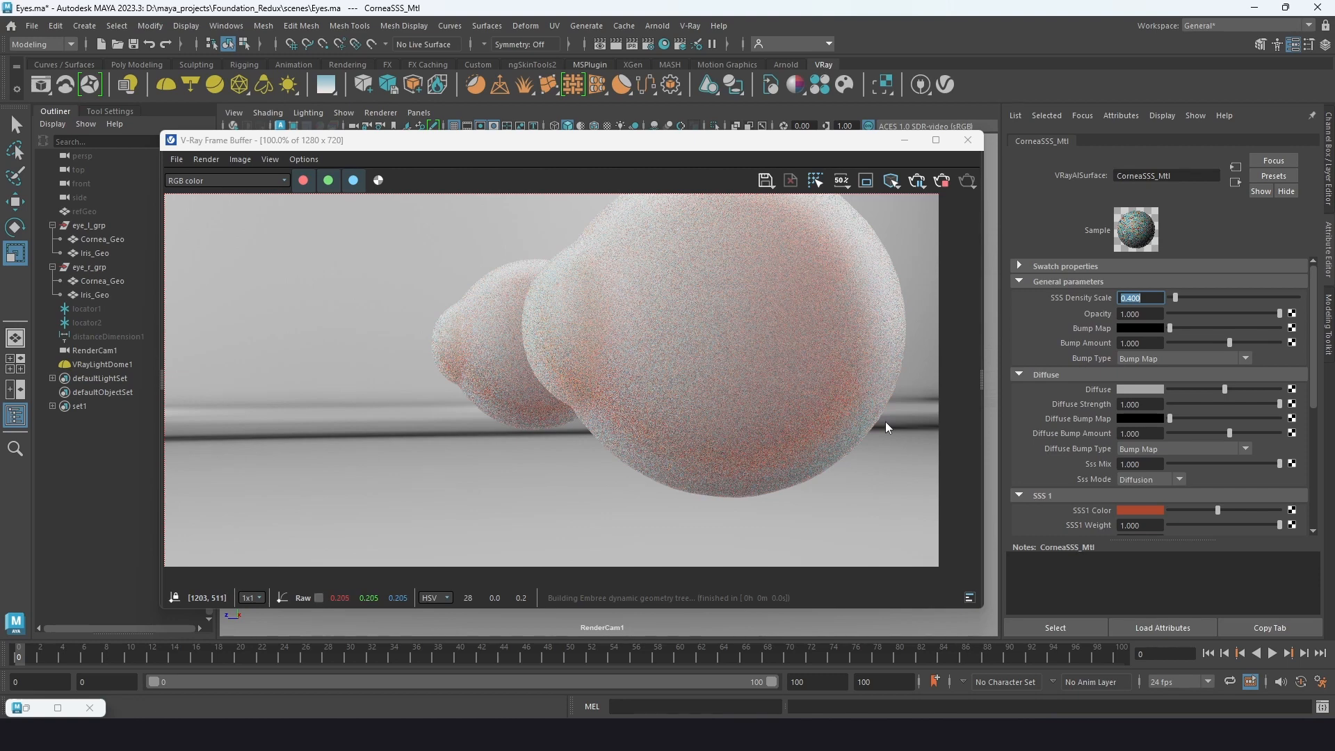
middle_drag(791, 424, 804, 493)
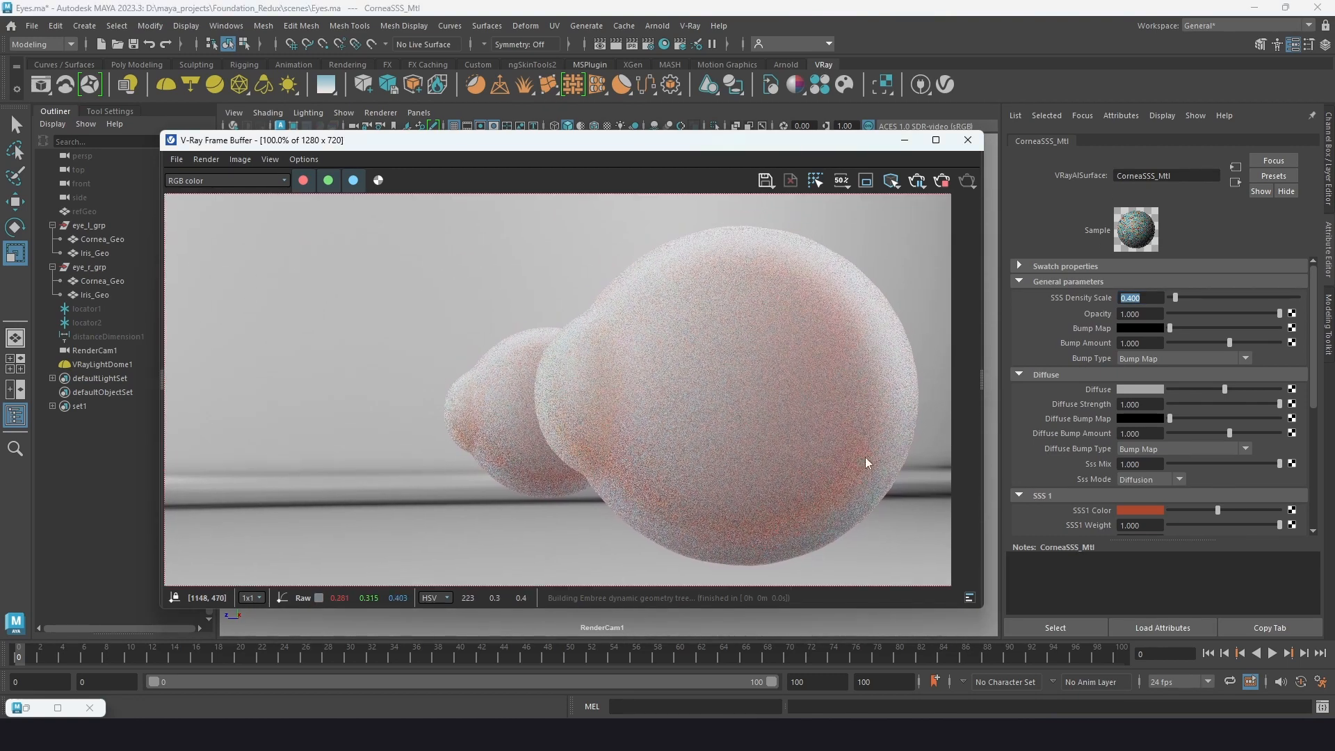
- Try an SSS Density Scale of 0.6 on CorneaSSS_Mtl and compare the render
drag(1152, 304, 1127, 304)
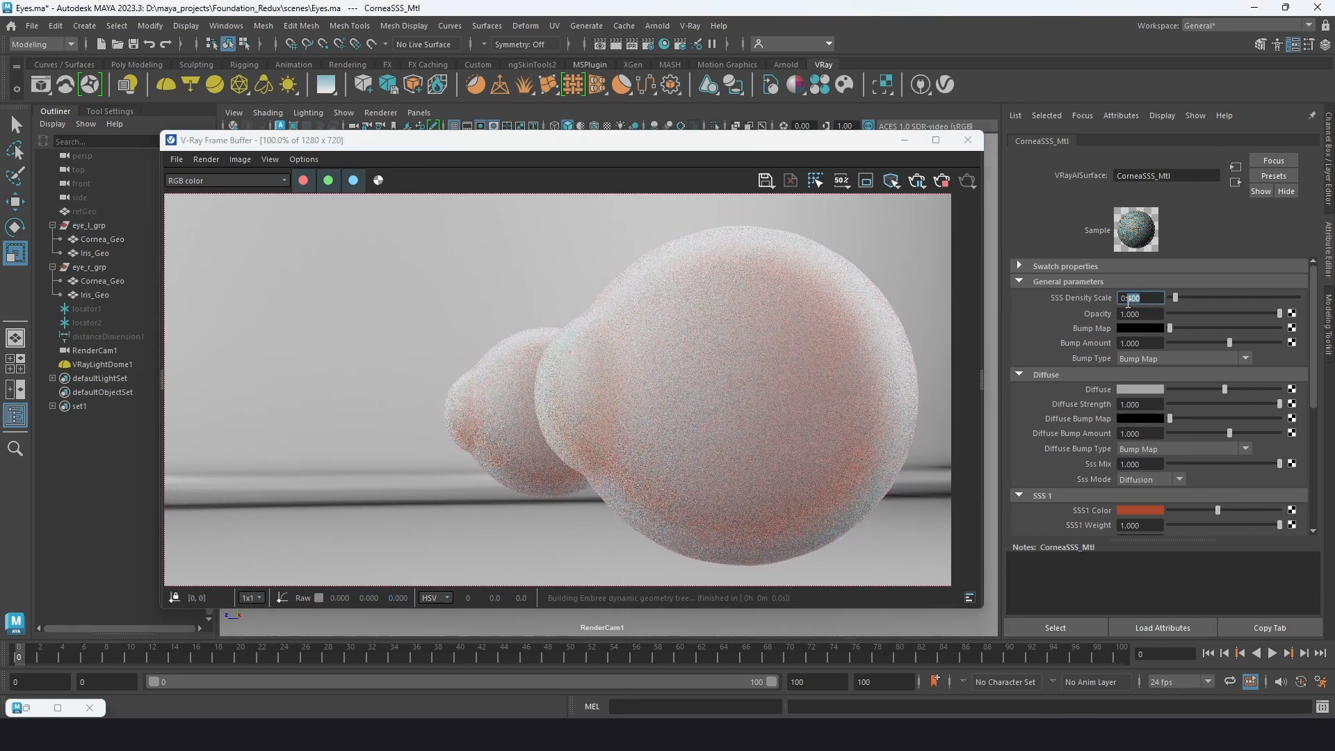
text(6)
key(Return)
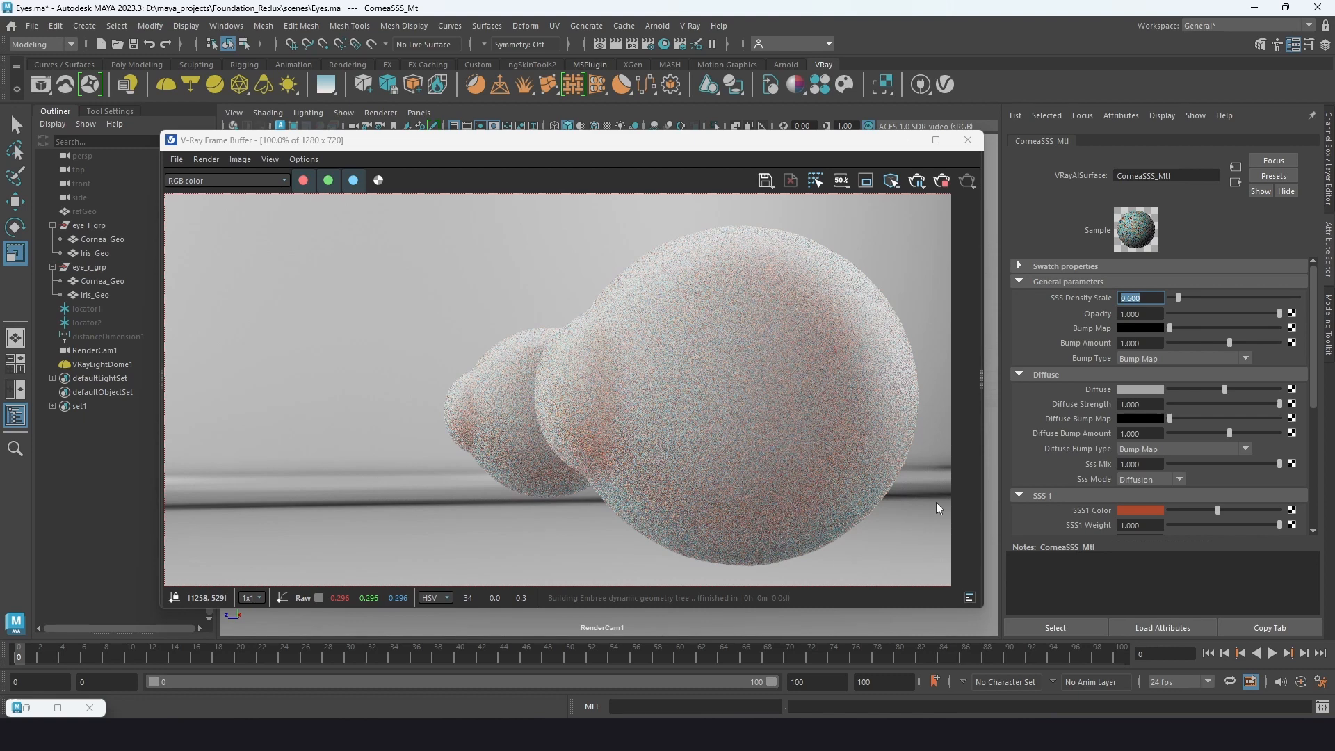
click(1153, 293)
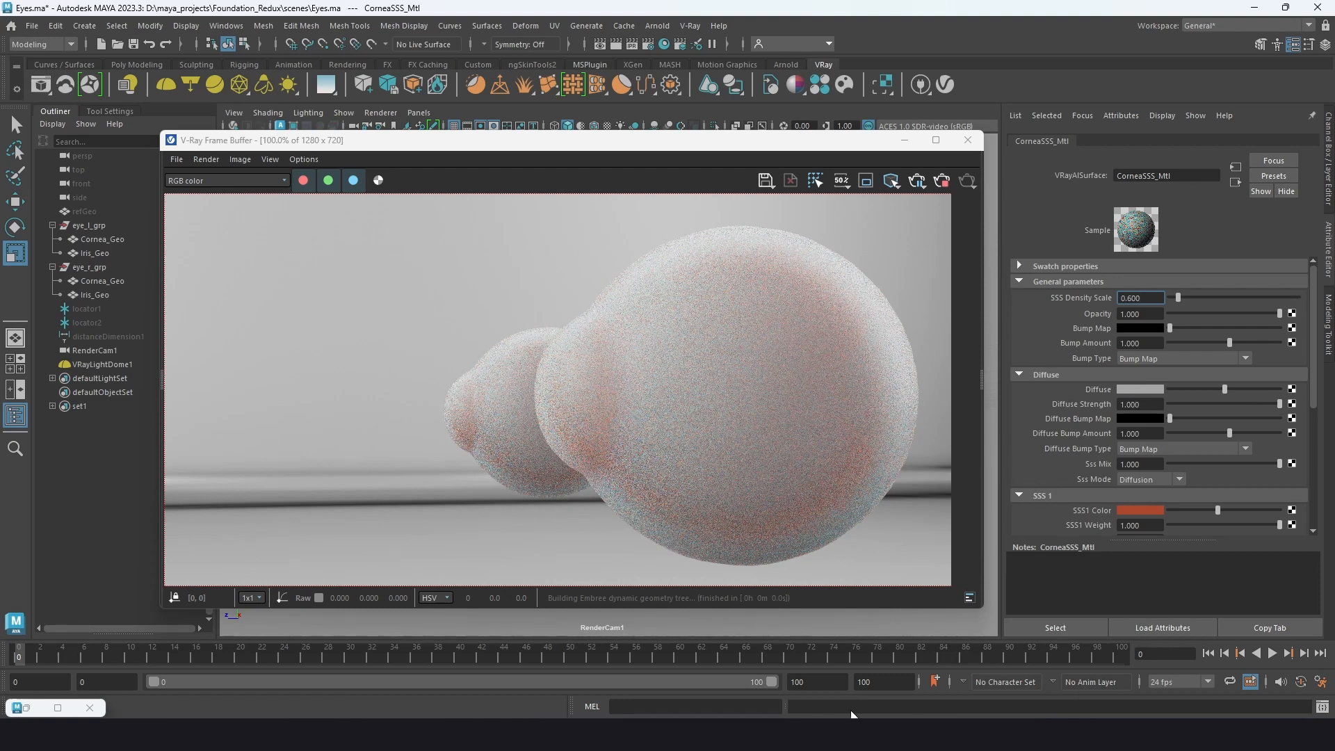
- Give CorneaSSS_Mtl a light peach Diffuse color and set its Diffuse Strength to 1
mouse_move(838, 737)
drag(1143, 426, 1117, 443)
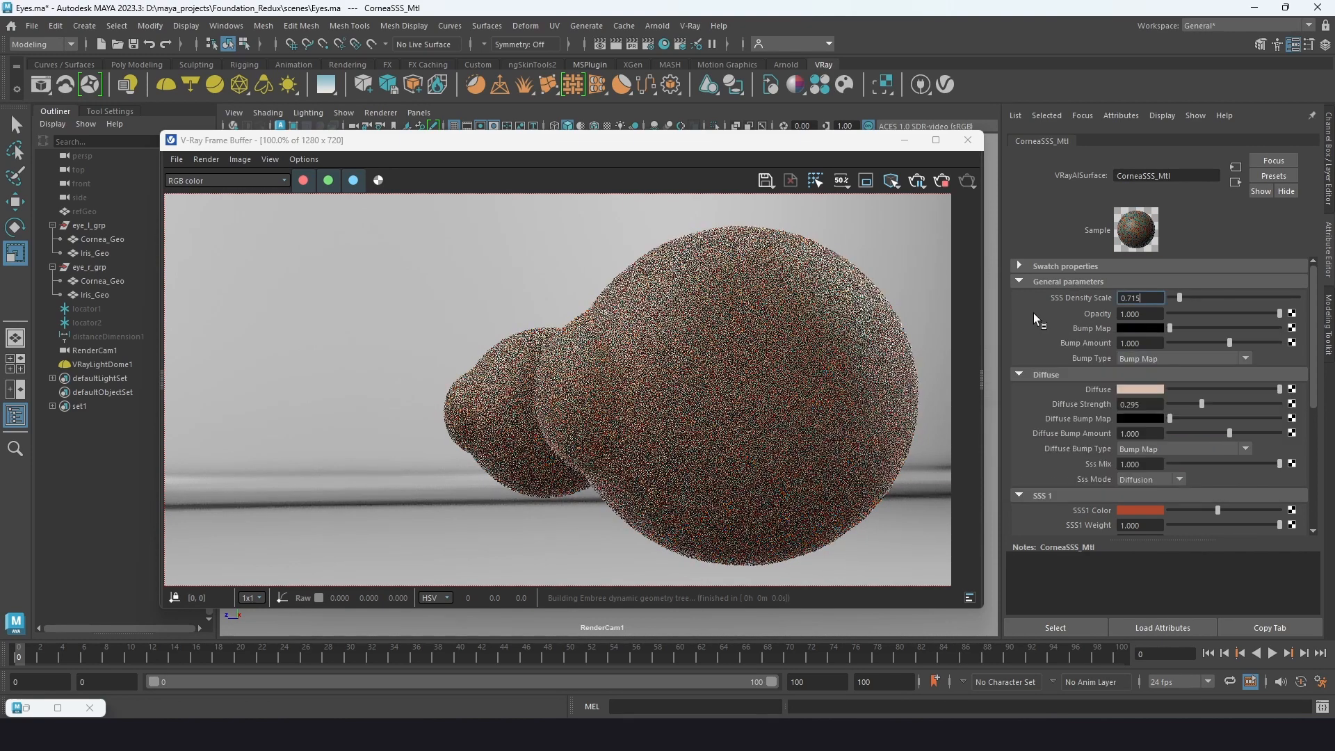
drag(1200, 404, 1270, 403)
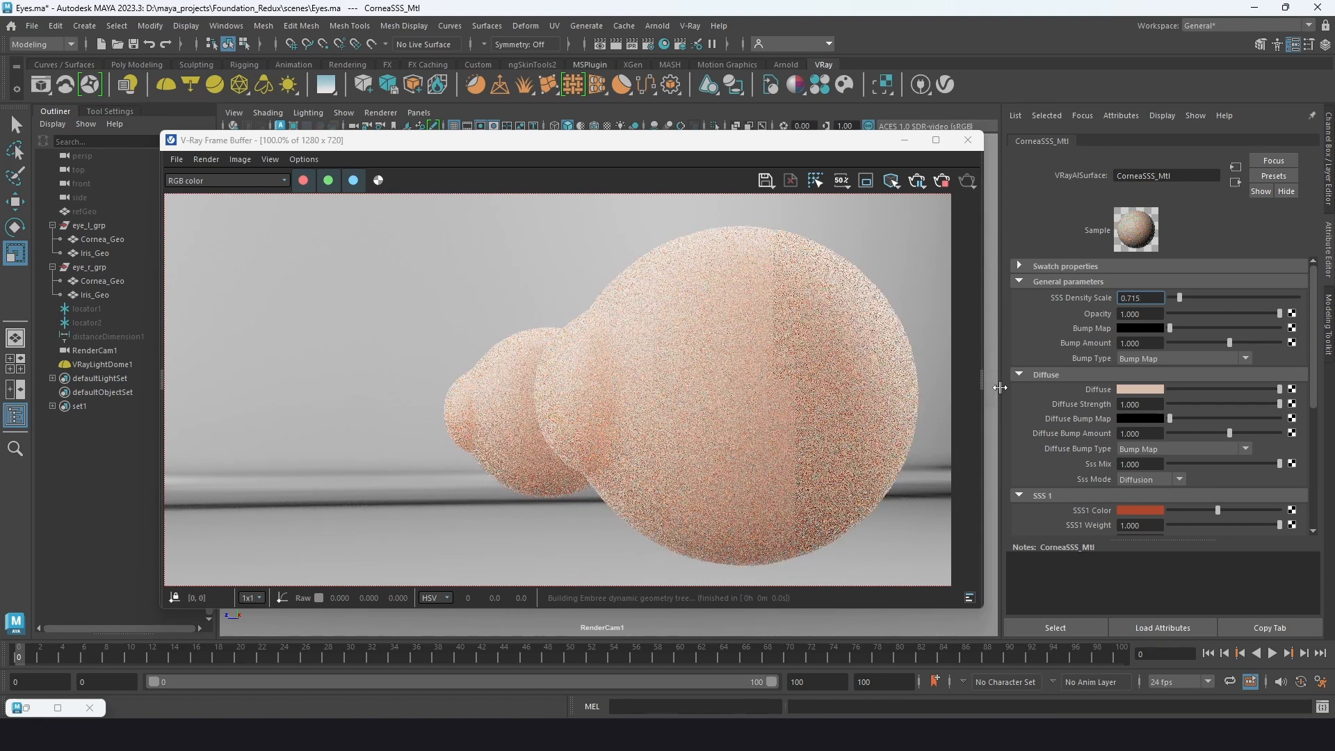
- Set the SSS Density Scale of CorneaSSS_Mtl to 0.6 and lower the saturation of its peach Diffuse color
drag(1155, 303, 1130, 303)
text(6)
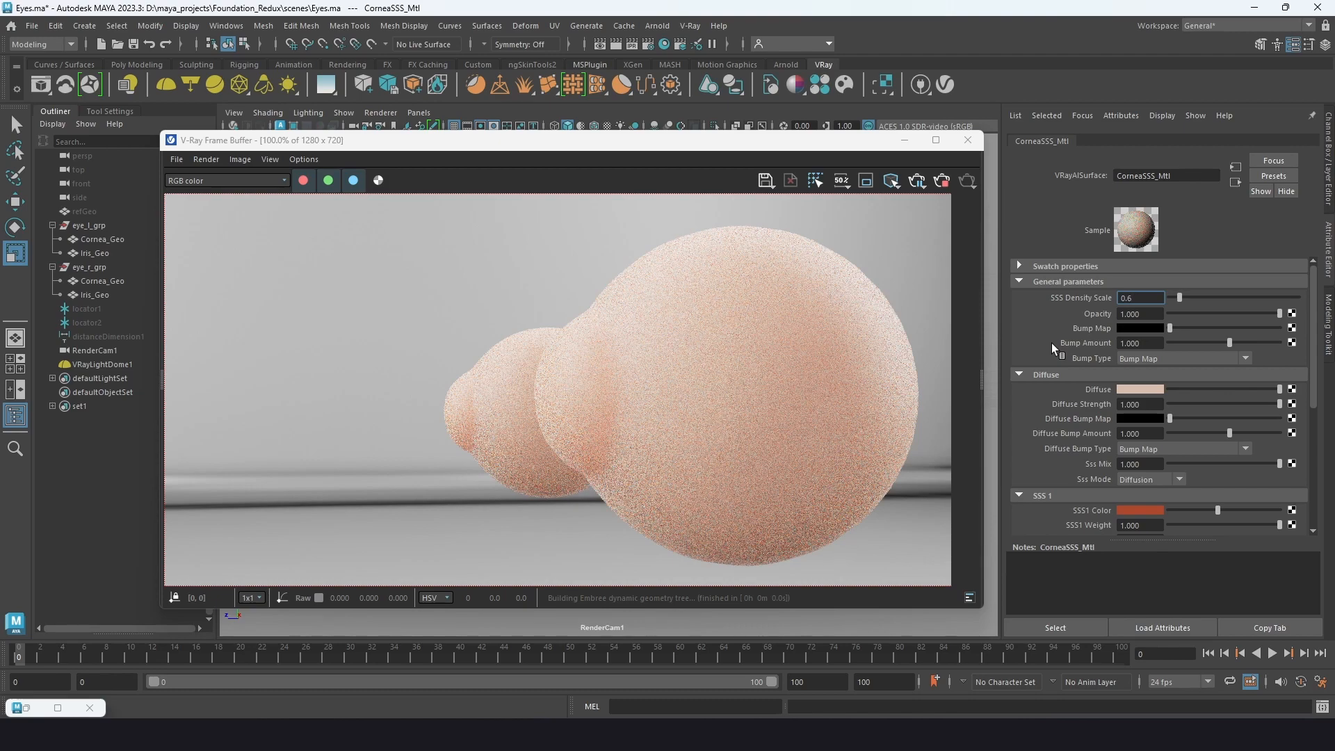
key(Return)
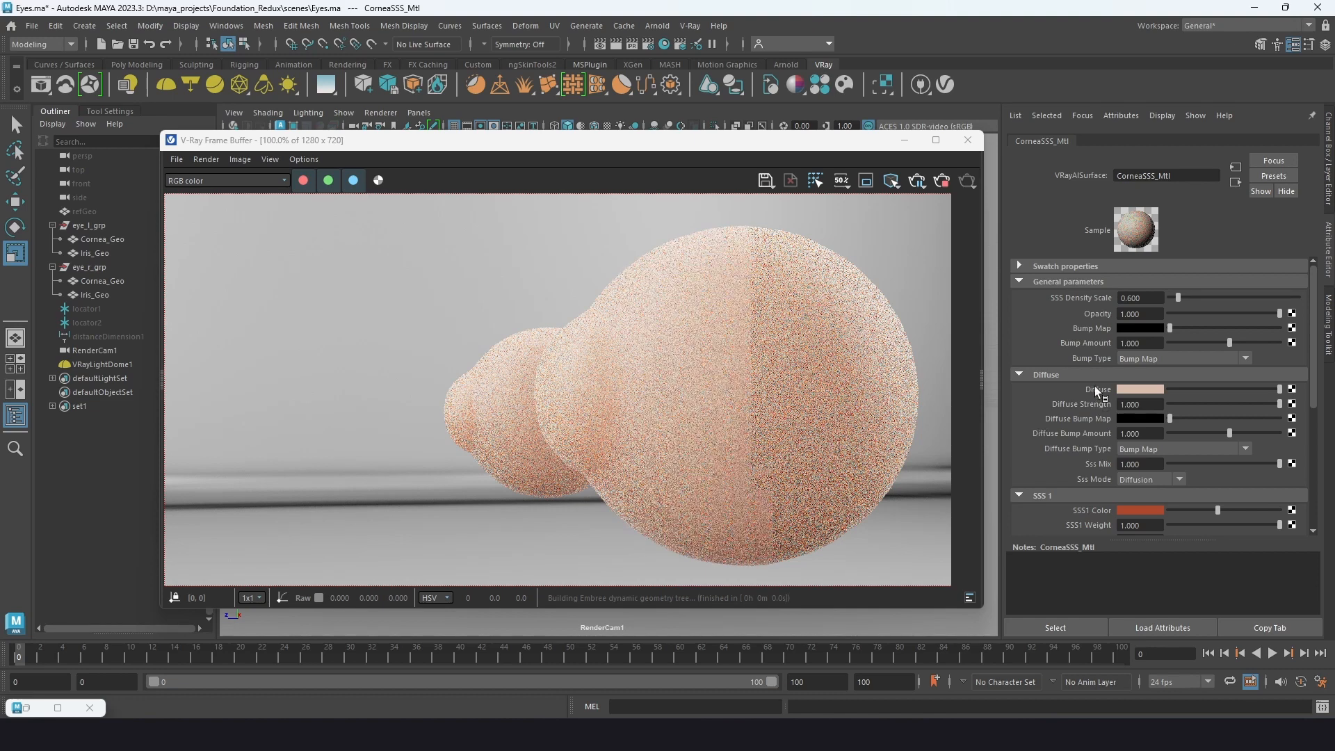
click(1143, 391)
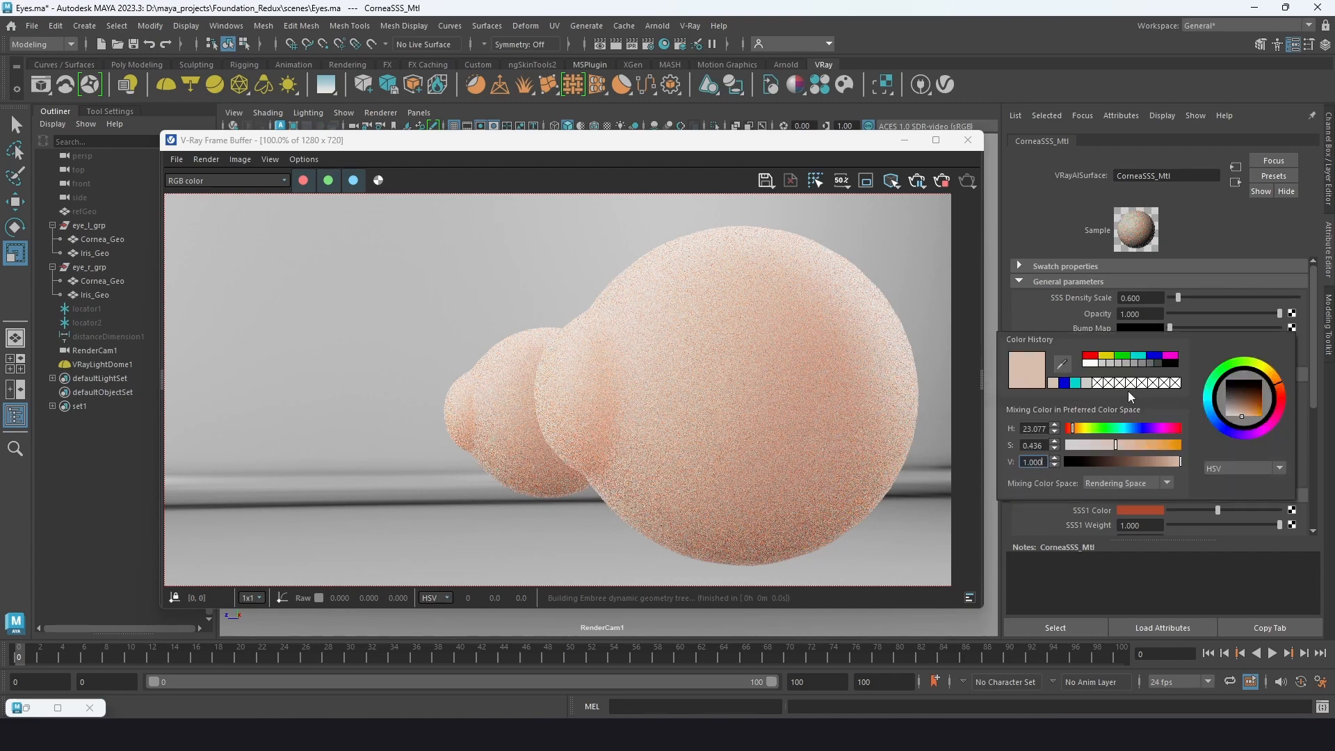
drag(1115, 450, 1097, 448)
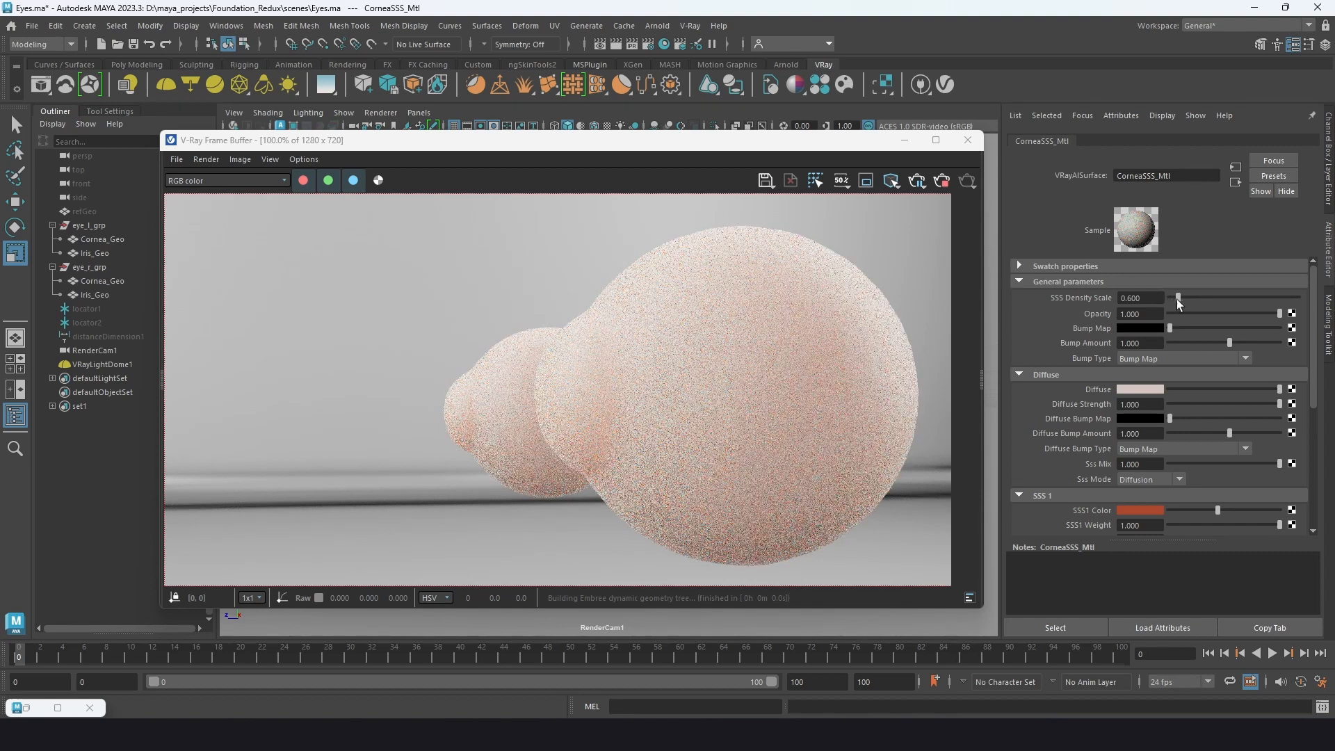
- Try an SSS Density Scale of 0.2 on CorneaSSS_Mtl
drag(1145, 302, 1131, 303)
text(2)
key(Return)
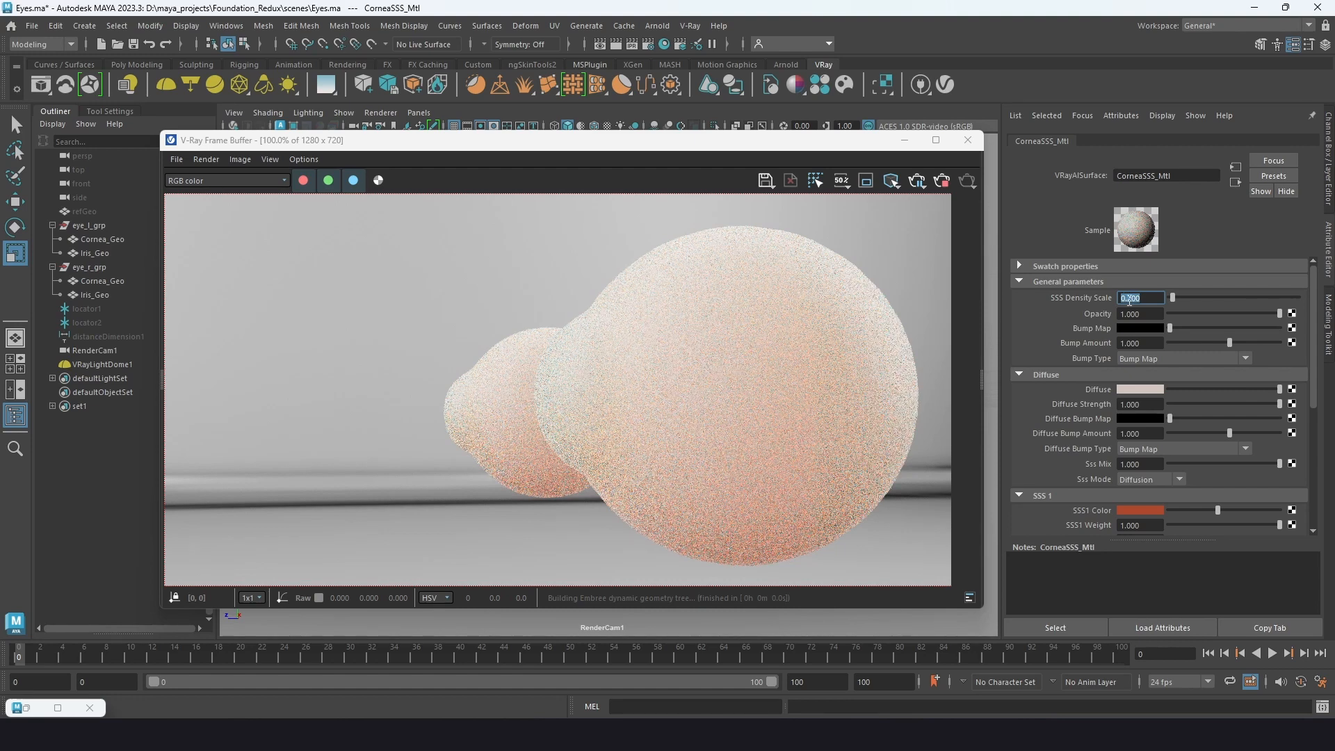
- Set the SSS Density Scale of CorneaSSS_Mtl to 0.4
drag(1127, 299, 1147, 300)
text(400)
key(Return)
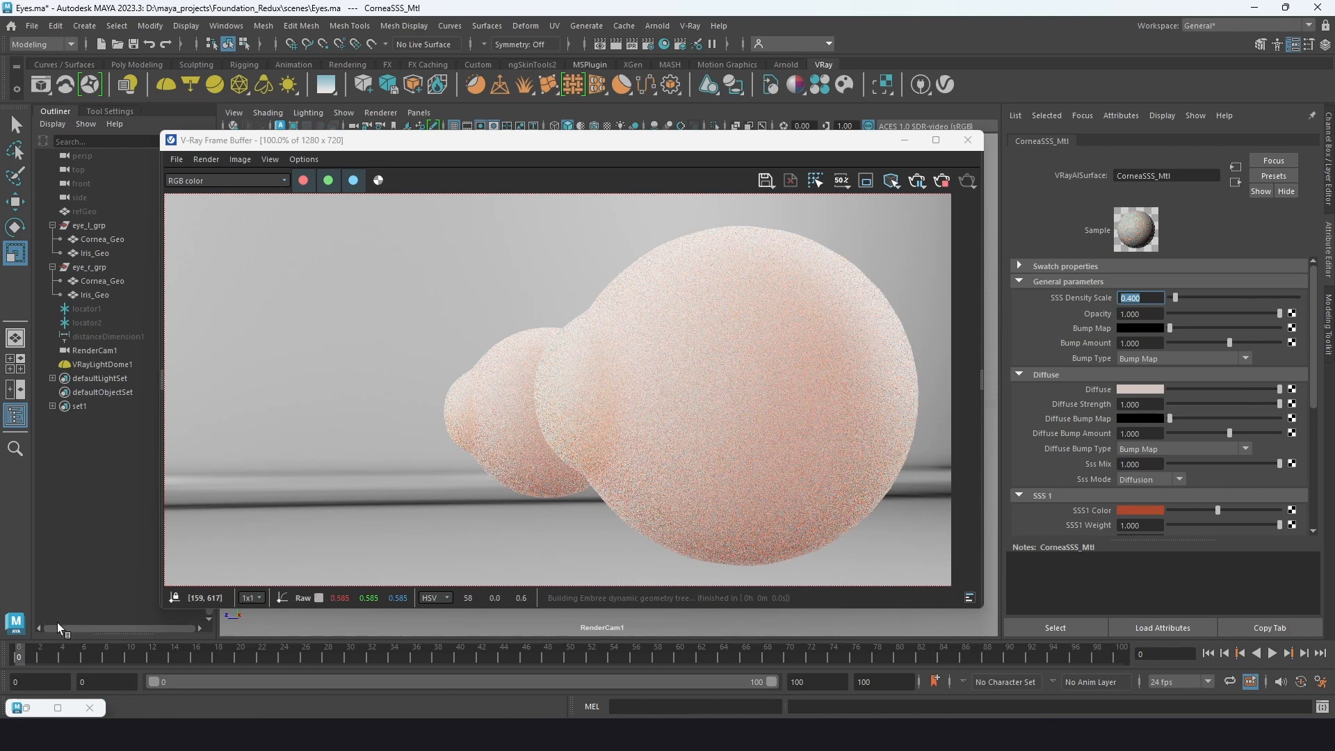
- Try connecting ramp1 directly to the Blend Amount of the CorneaSSS_Mtl coat in VRayBlendMtl1 and check the render
click(35, 711)
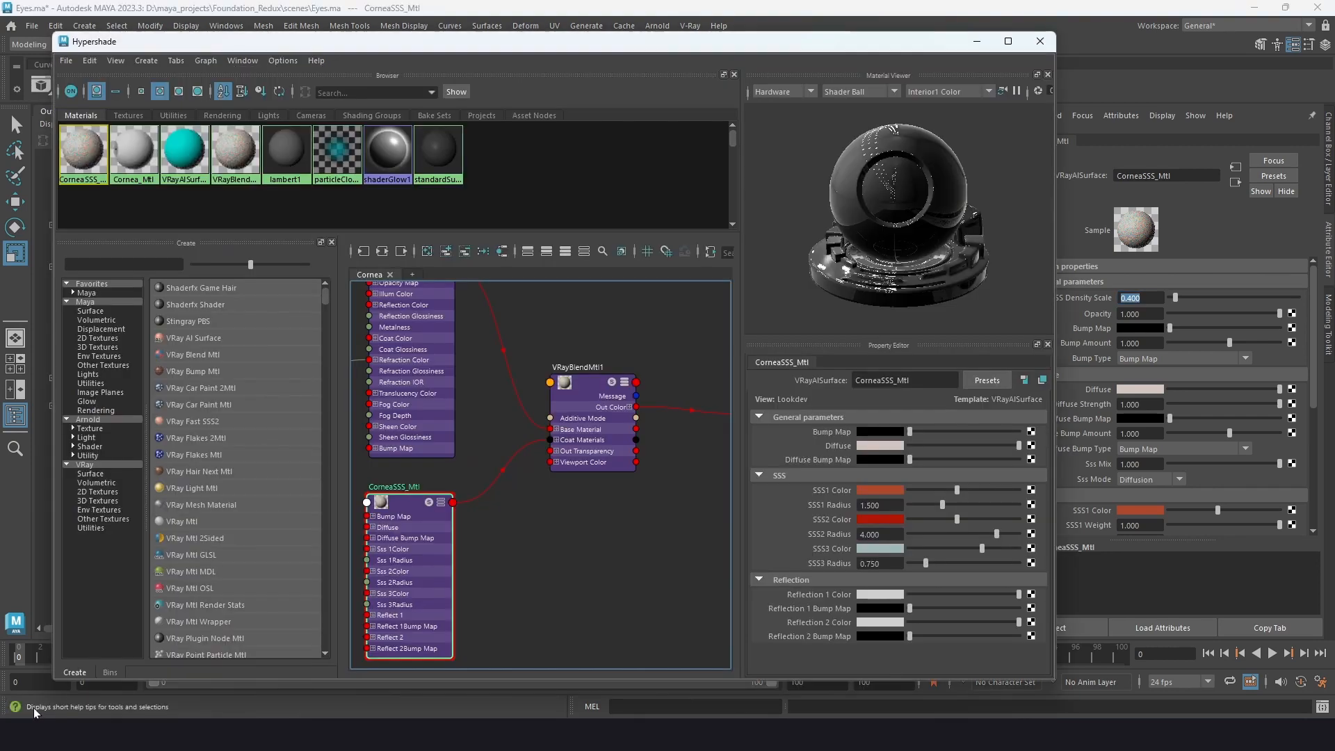
scroll(600, 535, down, 3)
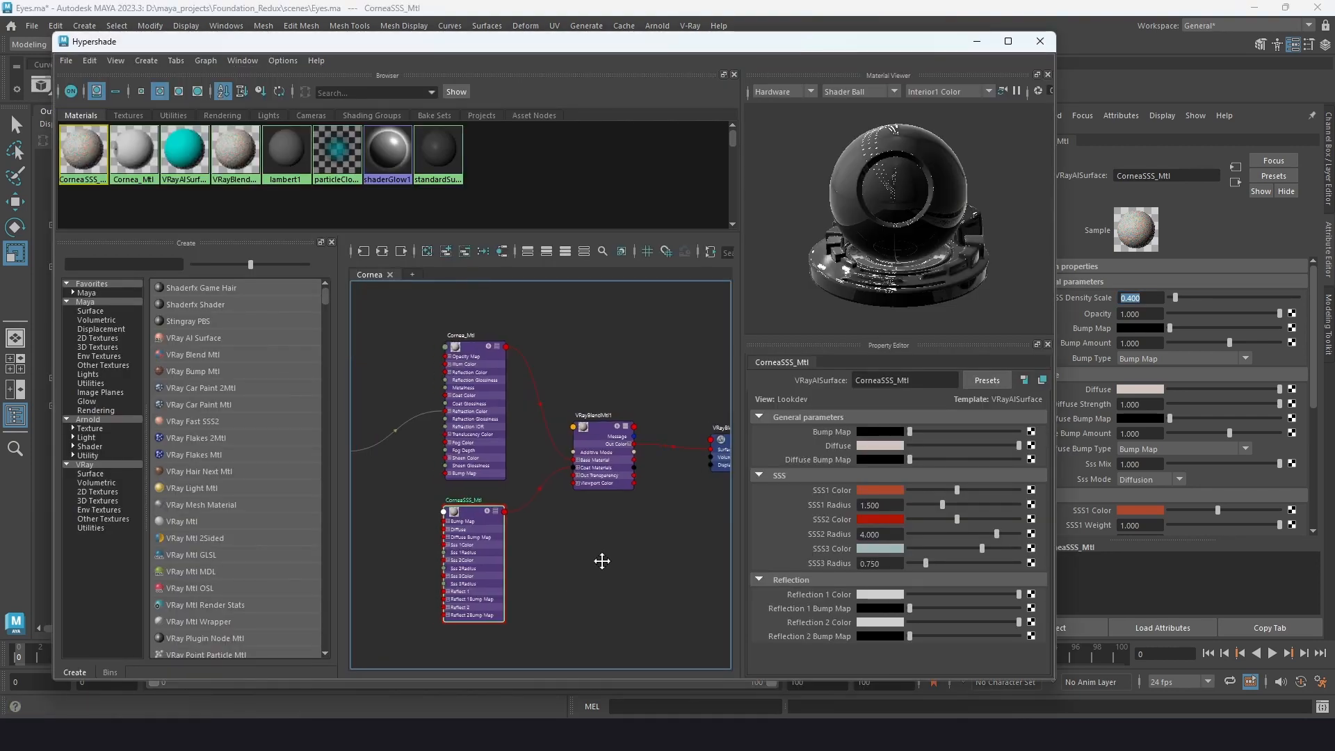
click(626, 444)
alt+middle_drag(618, 593, 644, 577)
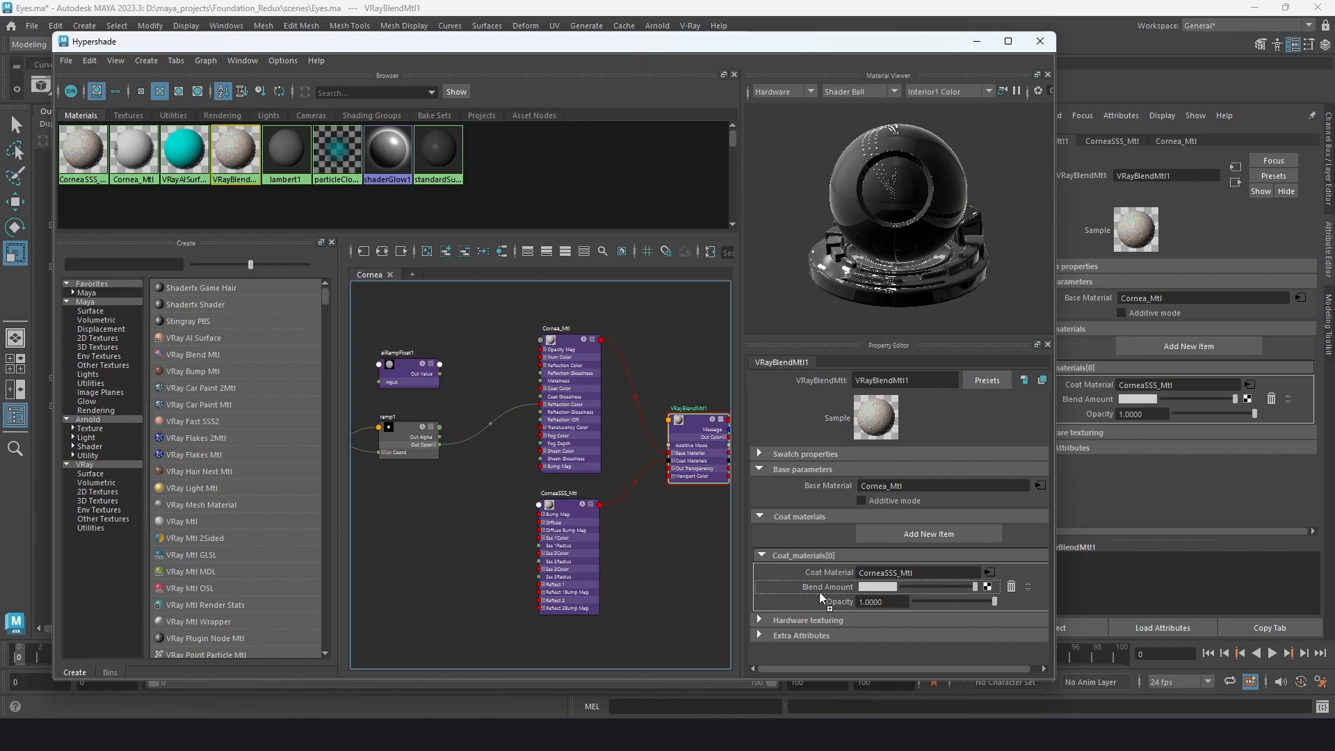
middle_drag(836, 587, 835, 586)
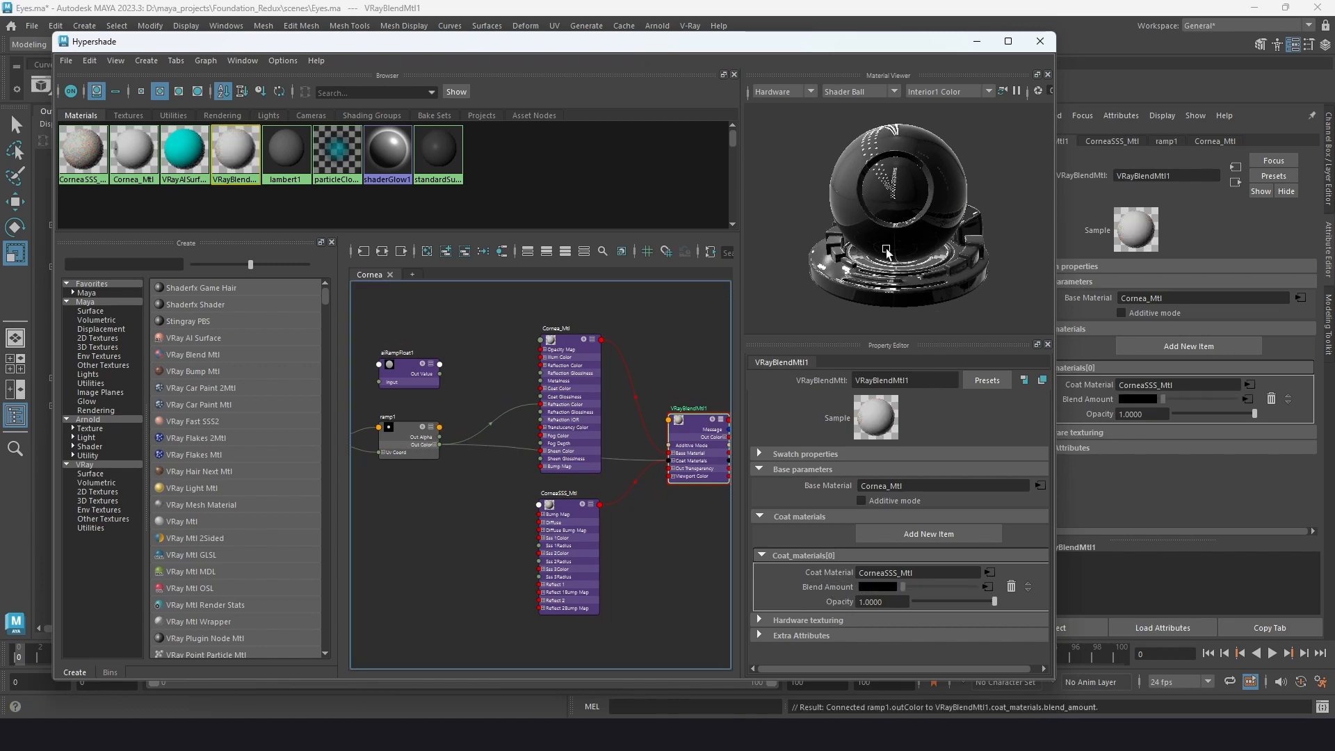
click(977, 42)
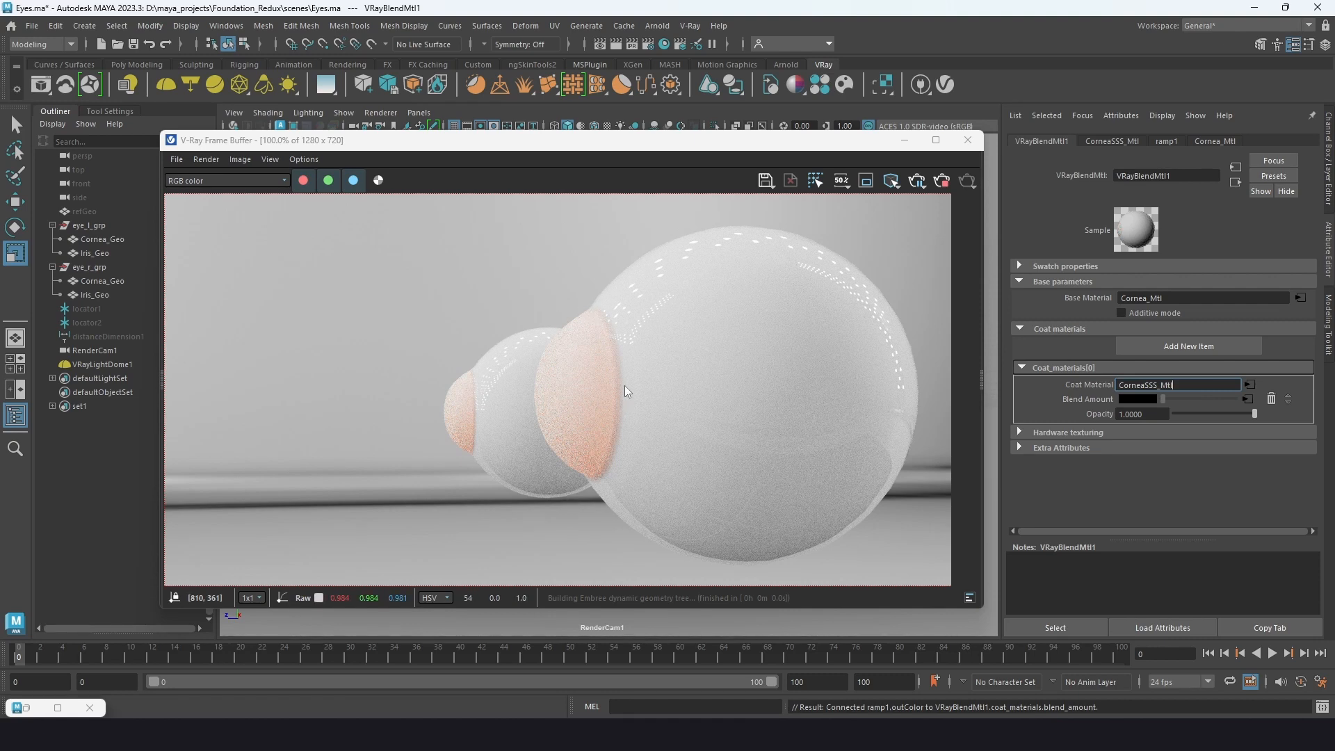
- Add a reverse node to the Cornea graph and connect ramp1's Out Color to its Input
click(30, 709)
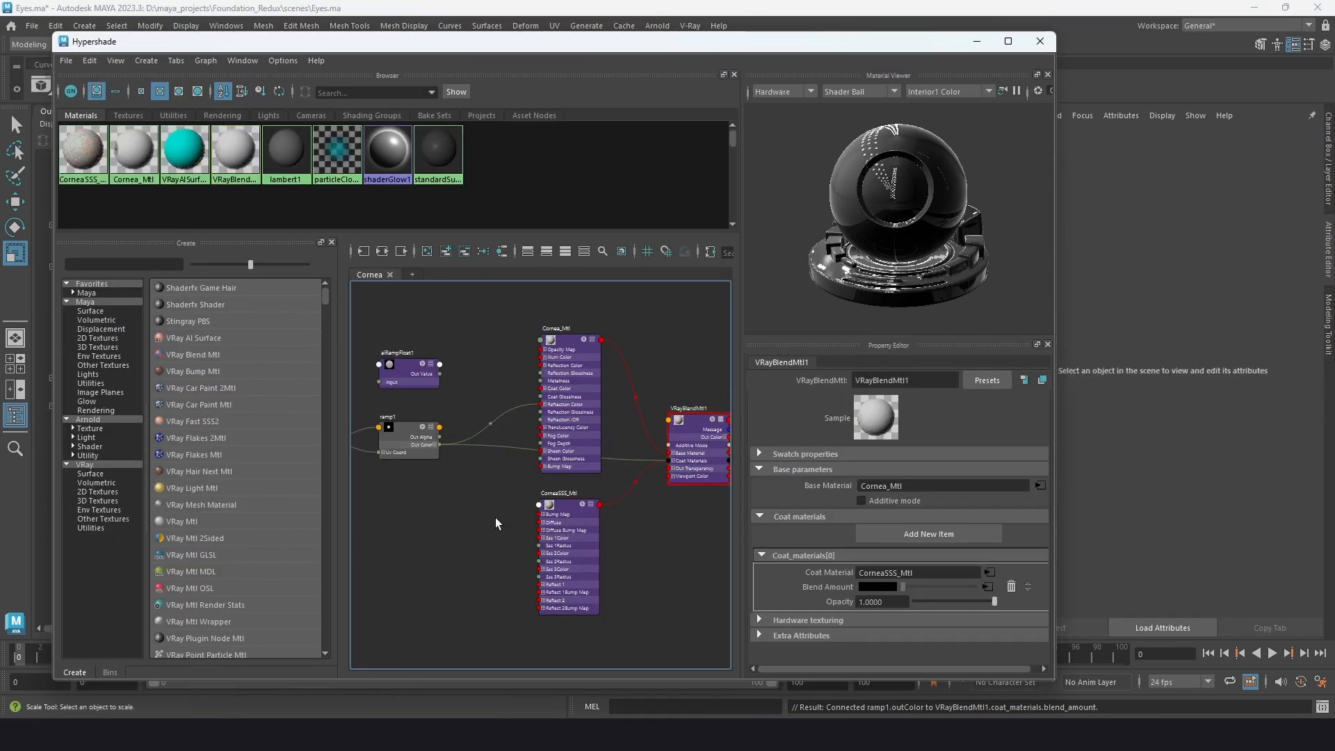
key(Tab)
text(inv)
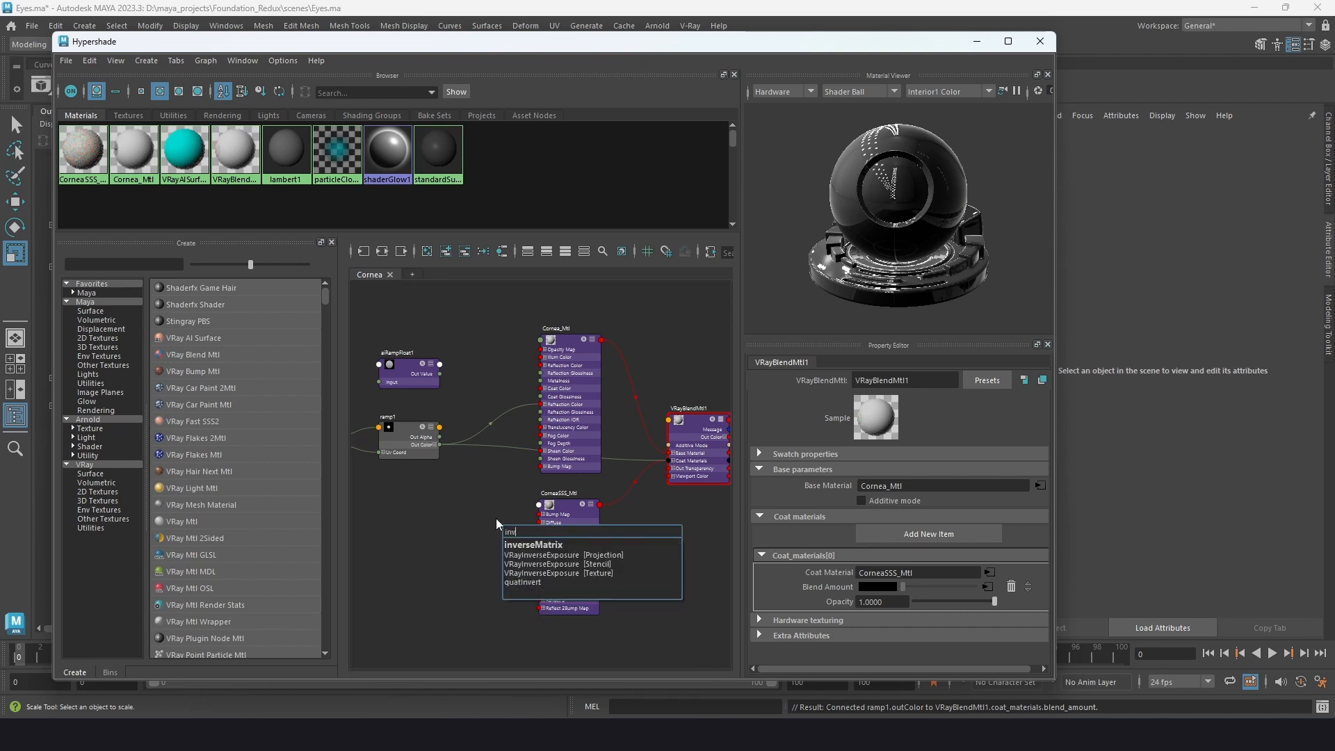
key(Tab)
text(rever)
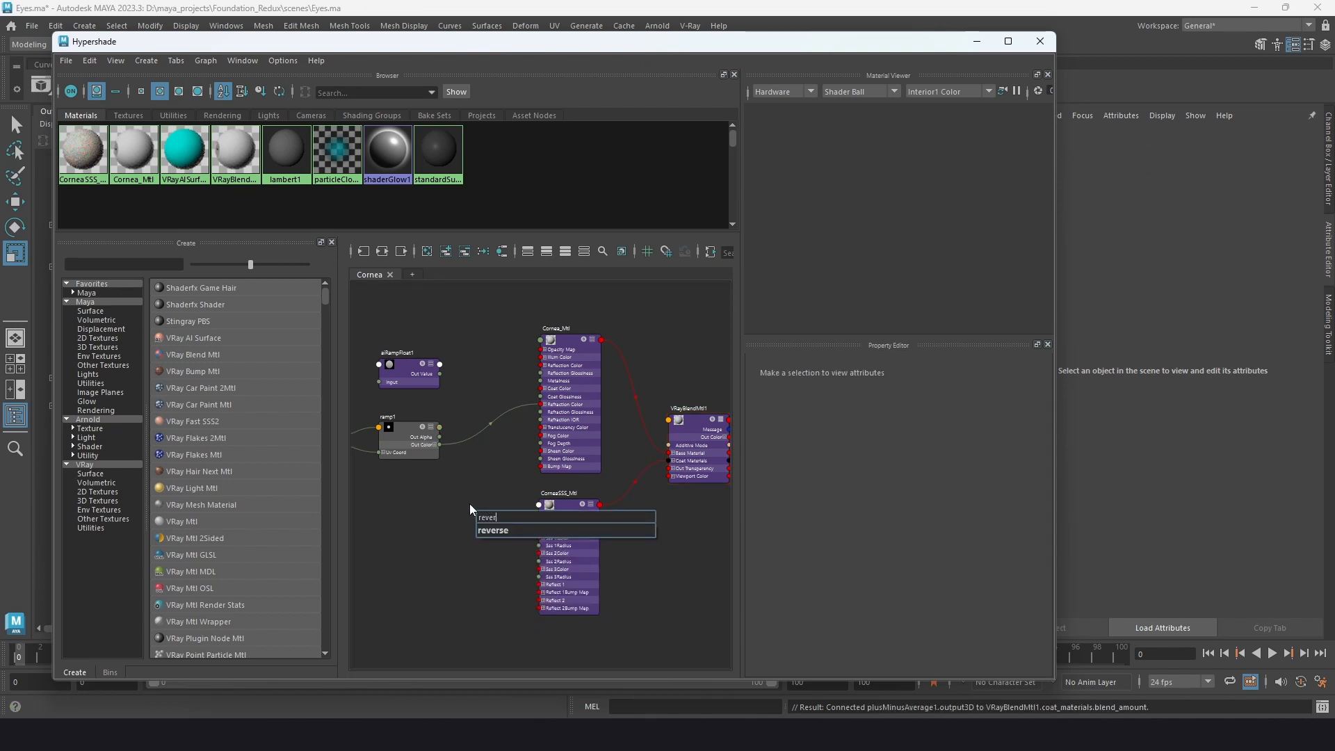
key(Return)
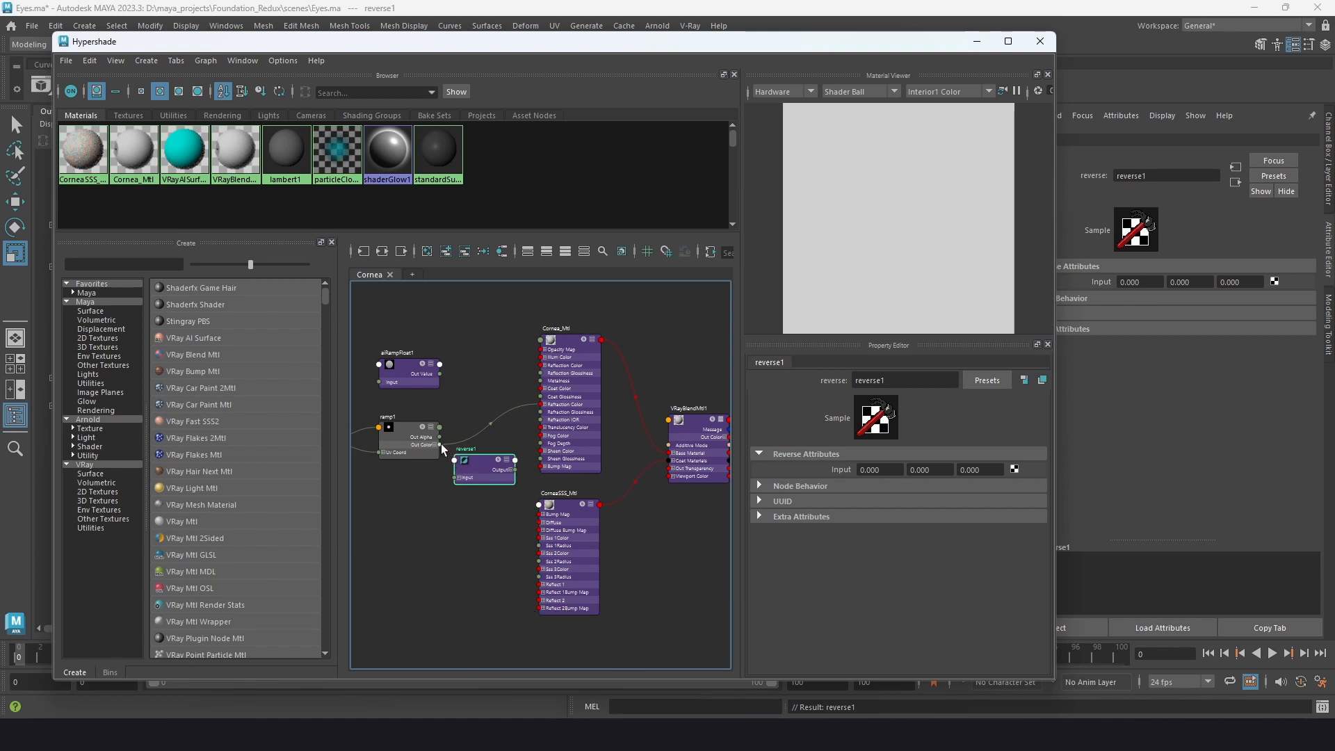
drag(441, 444, 479, 460)
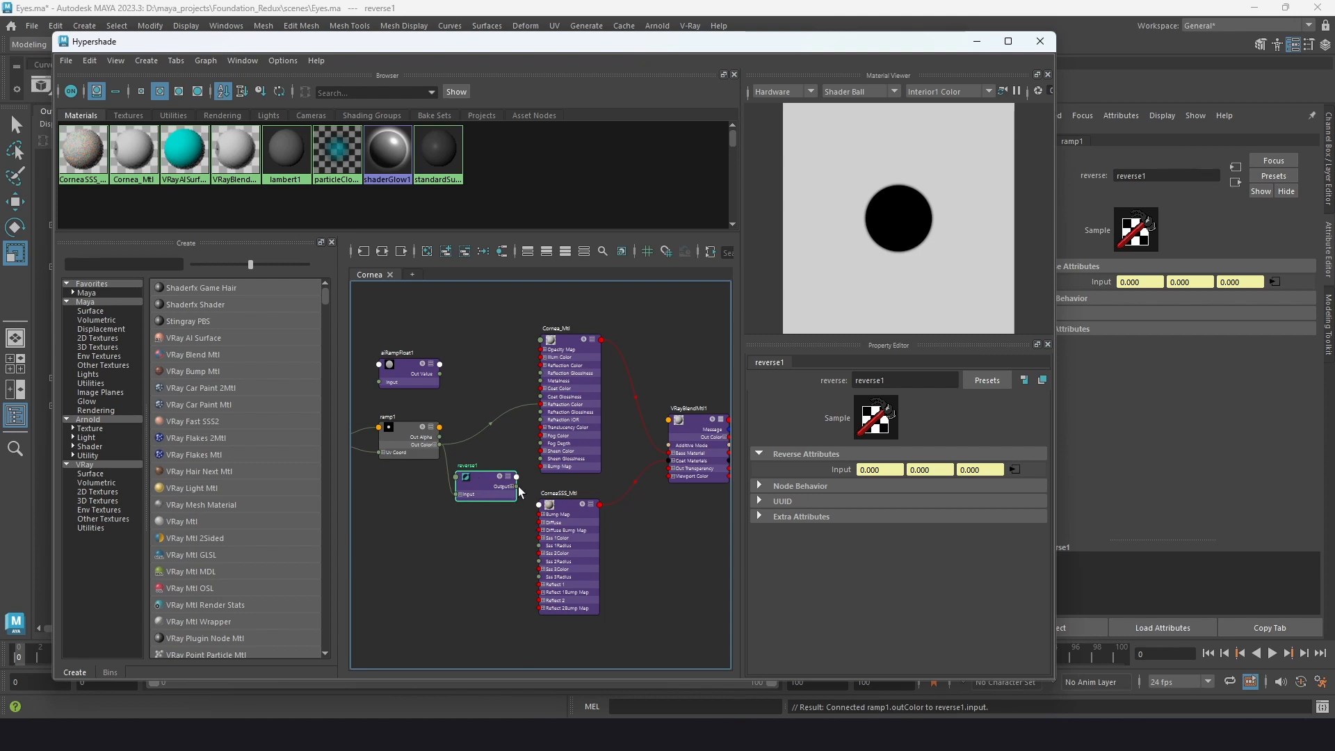
- Connect the reverse node to the Blend Amount of the CorneaSSS_Mtl coat in VRayBlendMtl1 and reveal the render
click(691, 426)
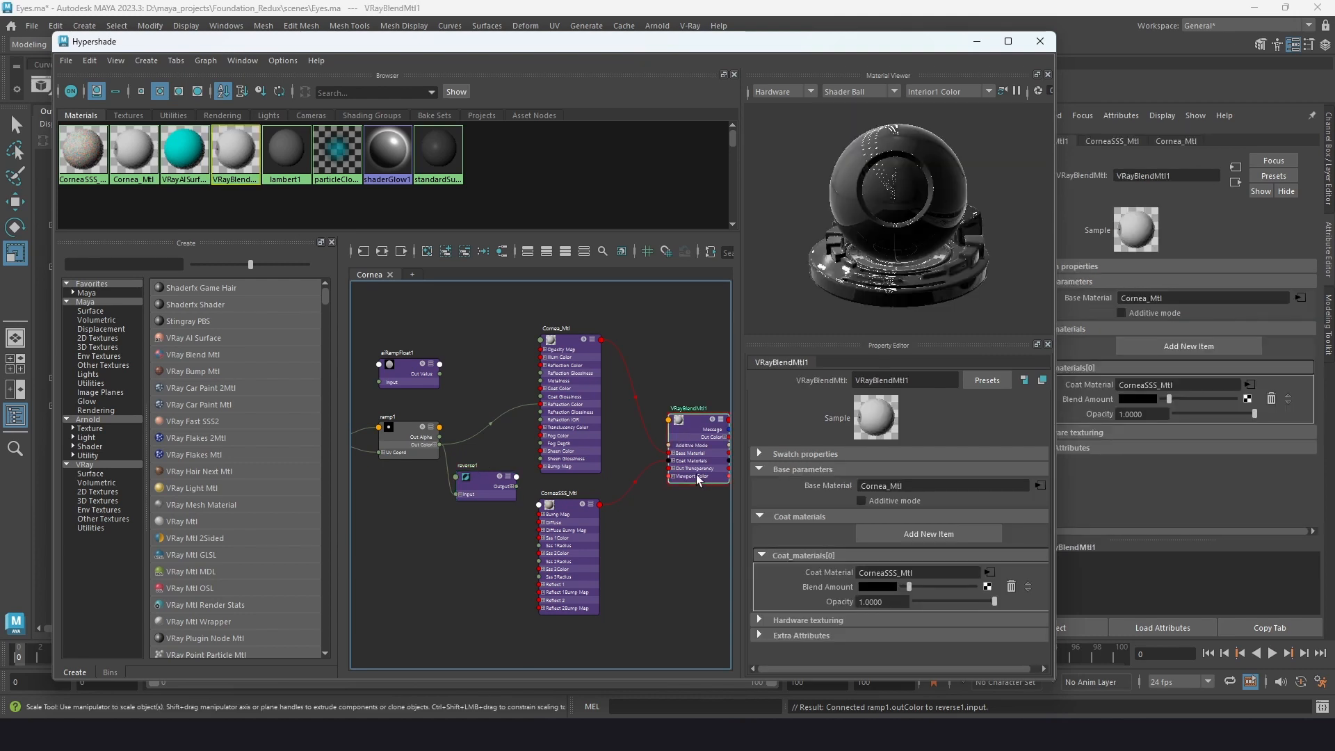
drag(801, 603, 823, 590)
click(977, 41)
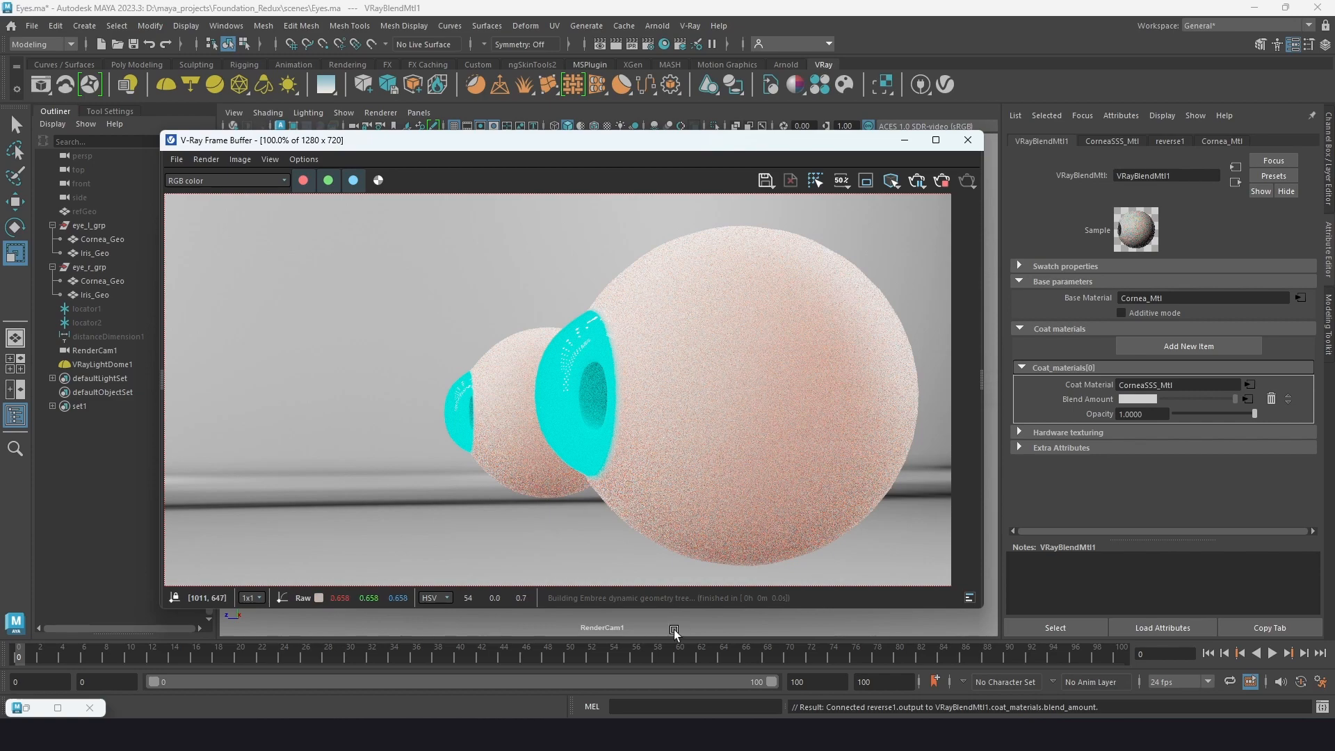
- Check the render from the front and reconnect the reverse node to the Blend Amount of the CorneaSSS_Mtl coat in VRayBlendMtl1
alt+drag(673, 628, 738, 632)
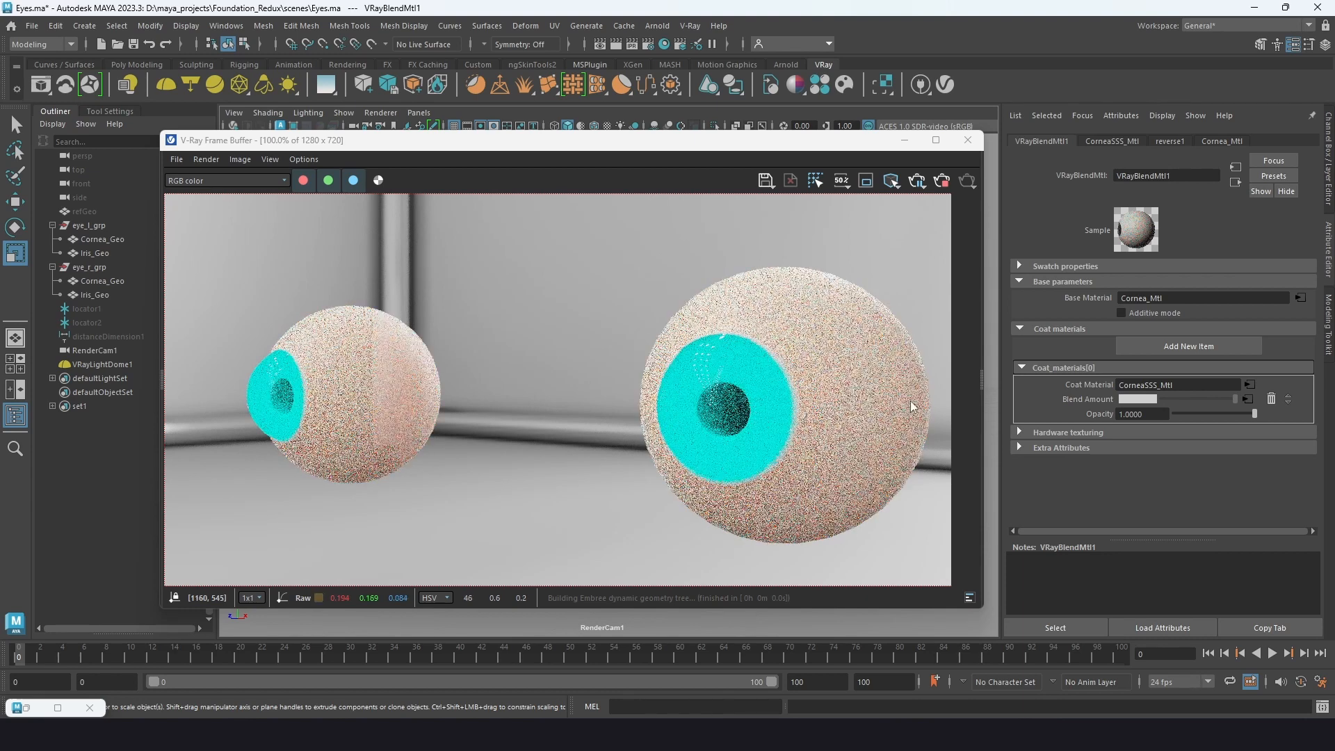
click(28, 706)
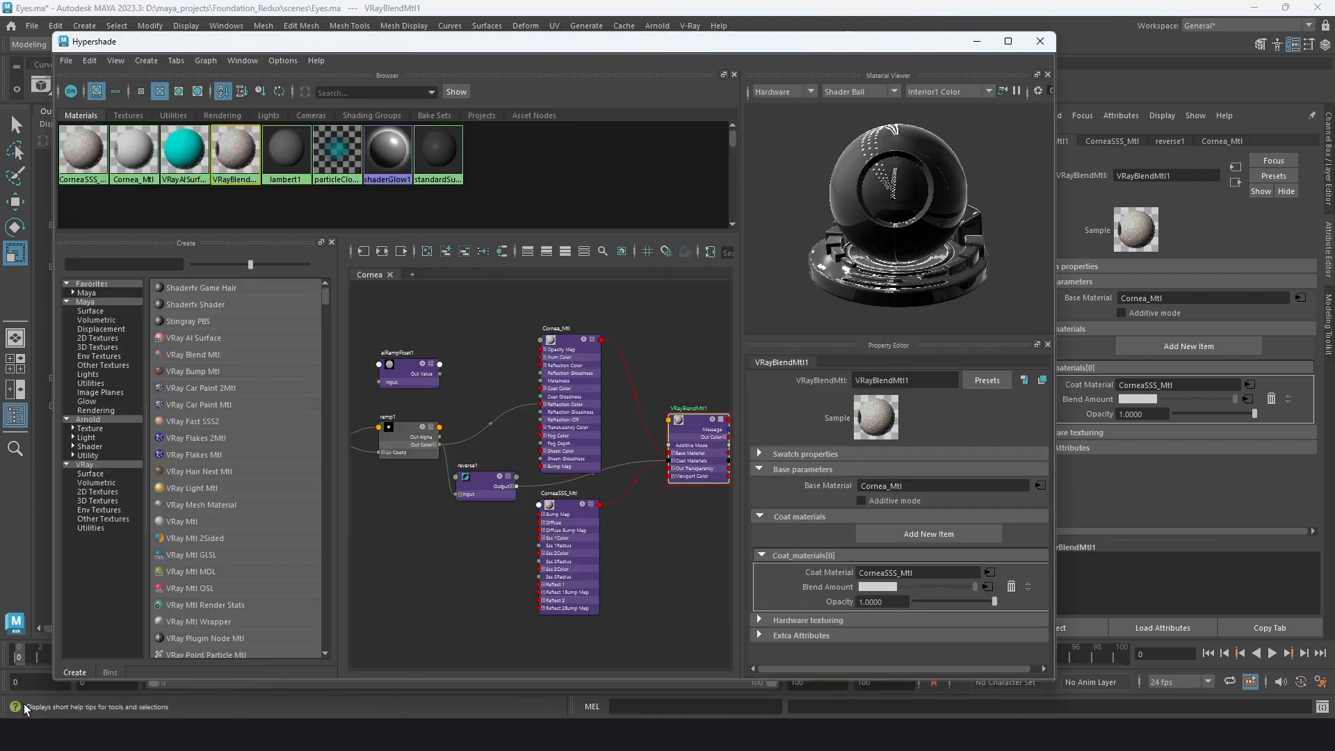
click(560, 510)
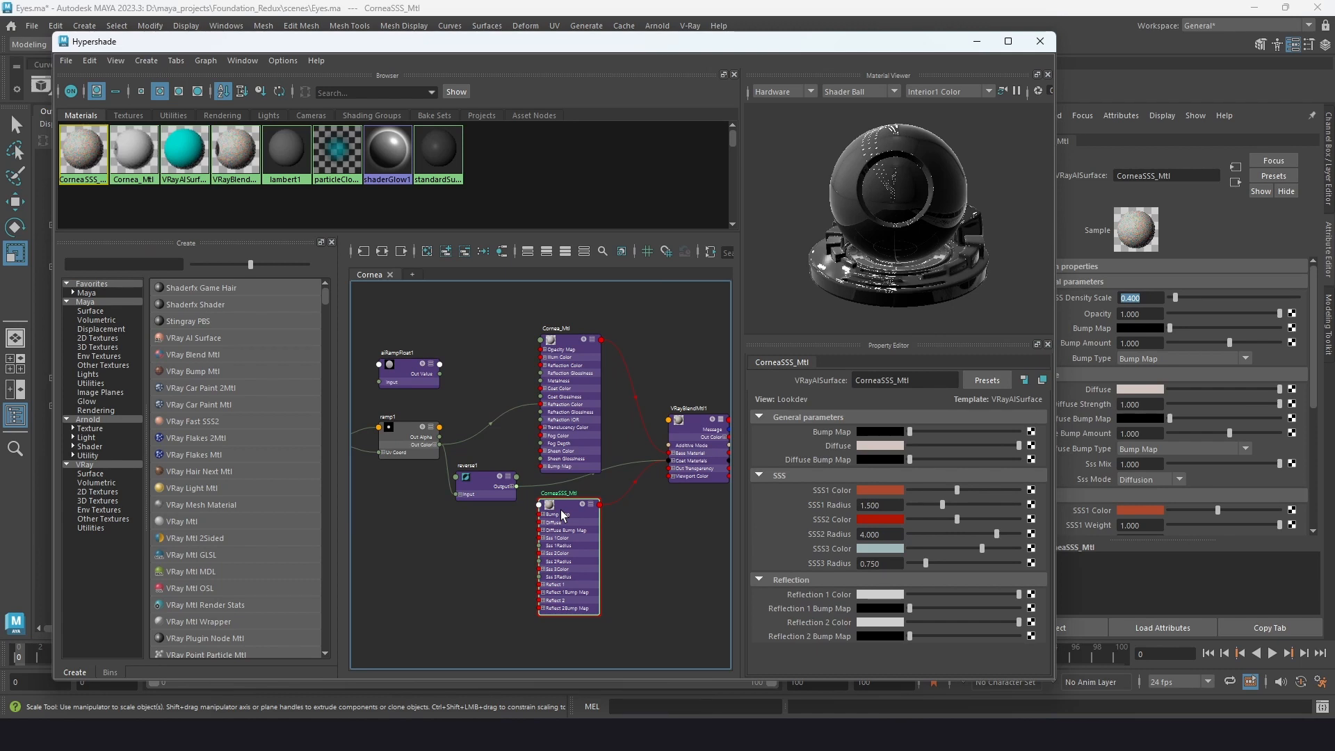
click(702, 421)
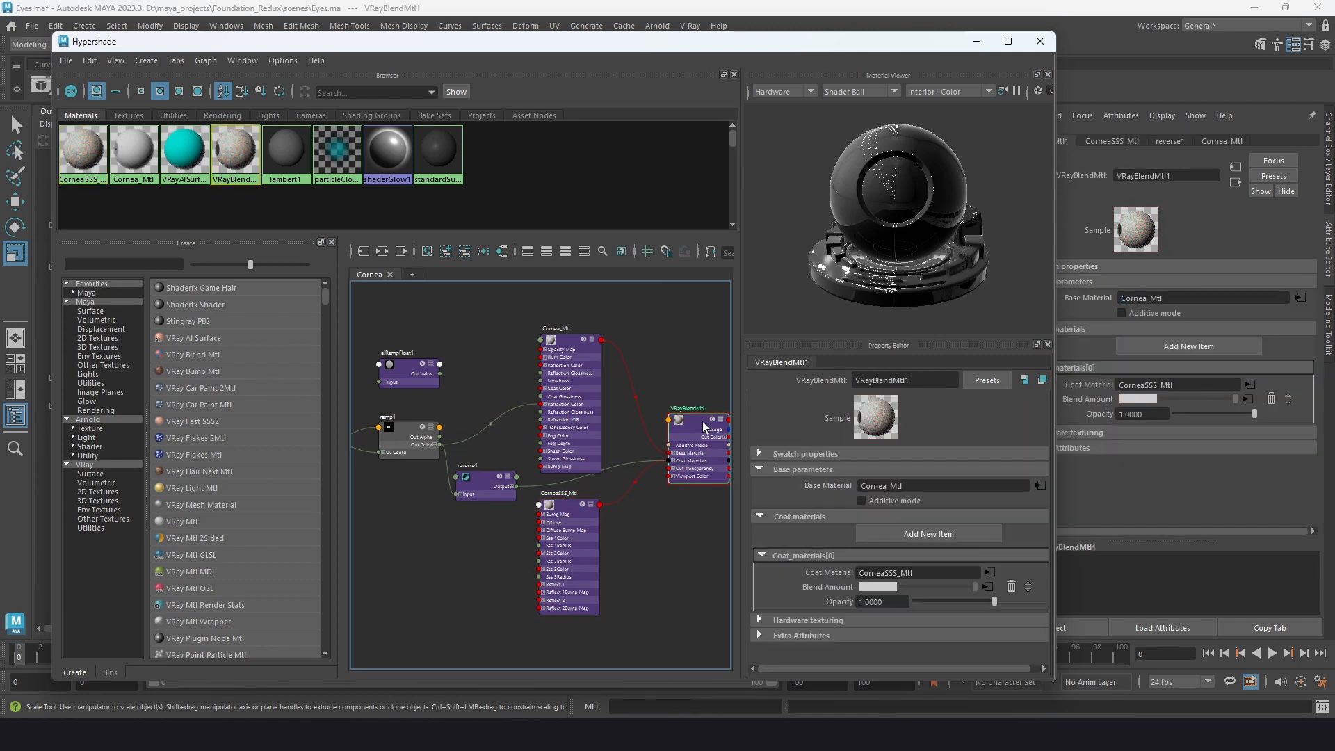
middle_drag(810, 583, 811, 583)
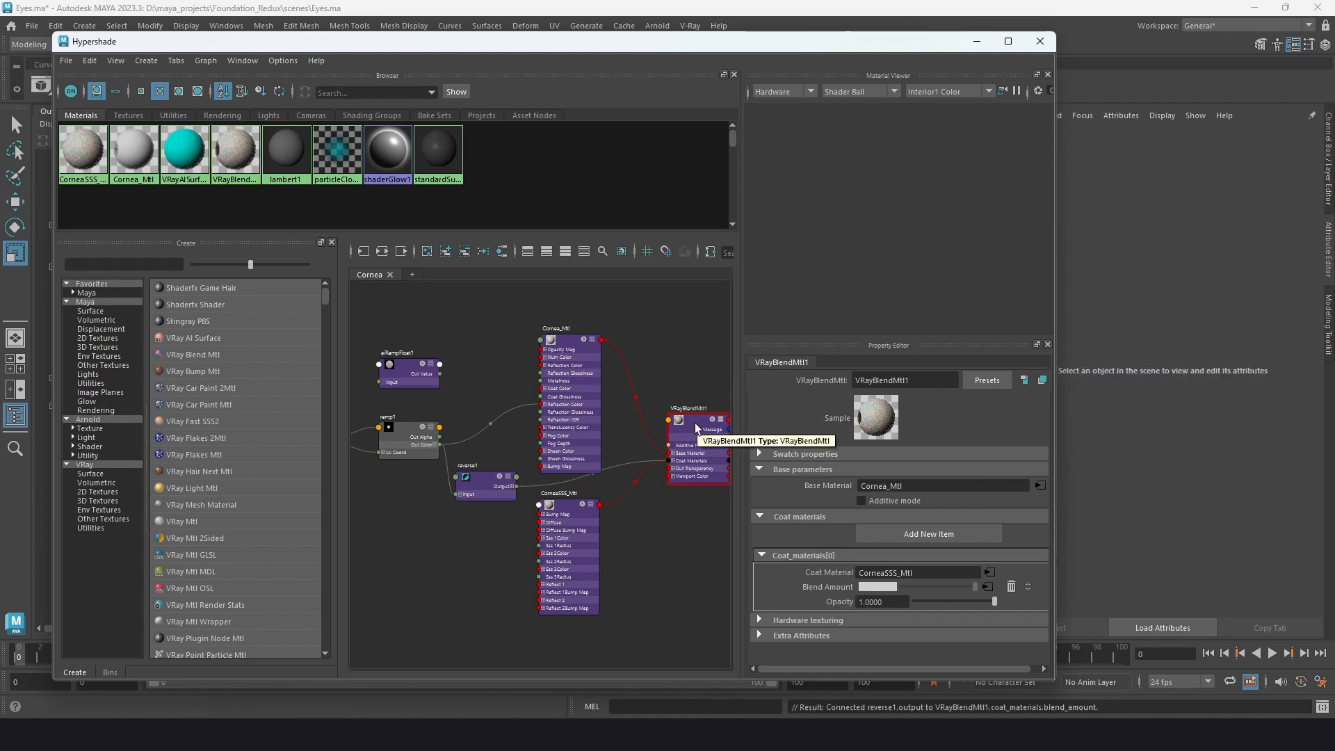
- Disconnect the reverse node's Output from the Blend Amount of the CorneaSSS_Mtl coat in VRayBlendMtl1
drag(483, 484, 487, 517)
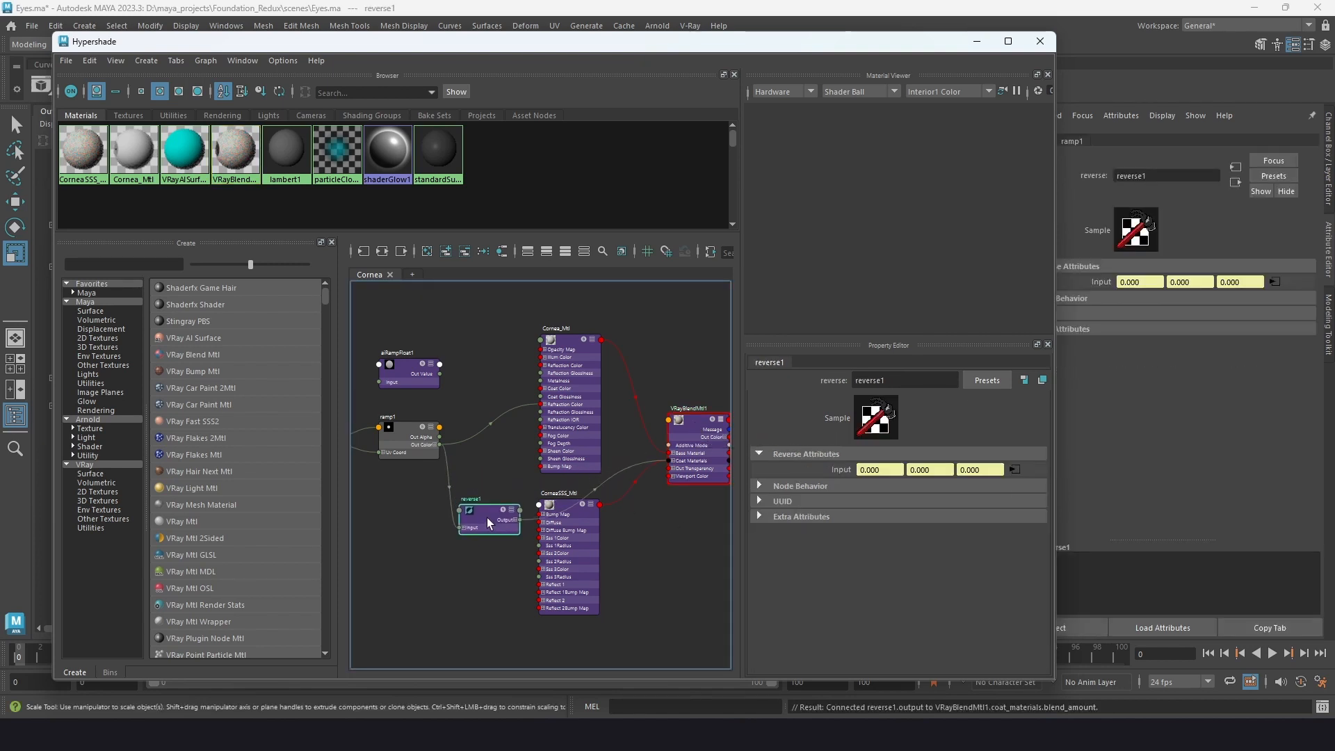
click(399, 427)
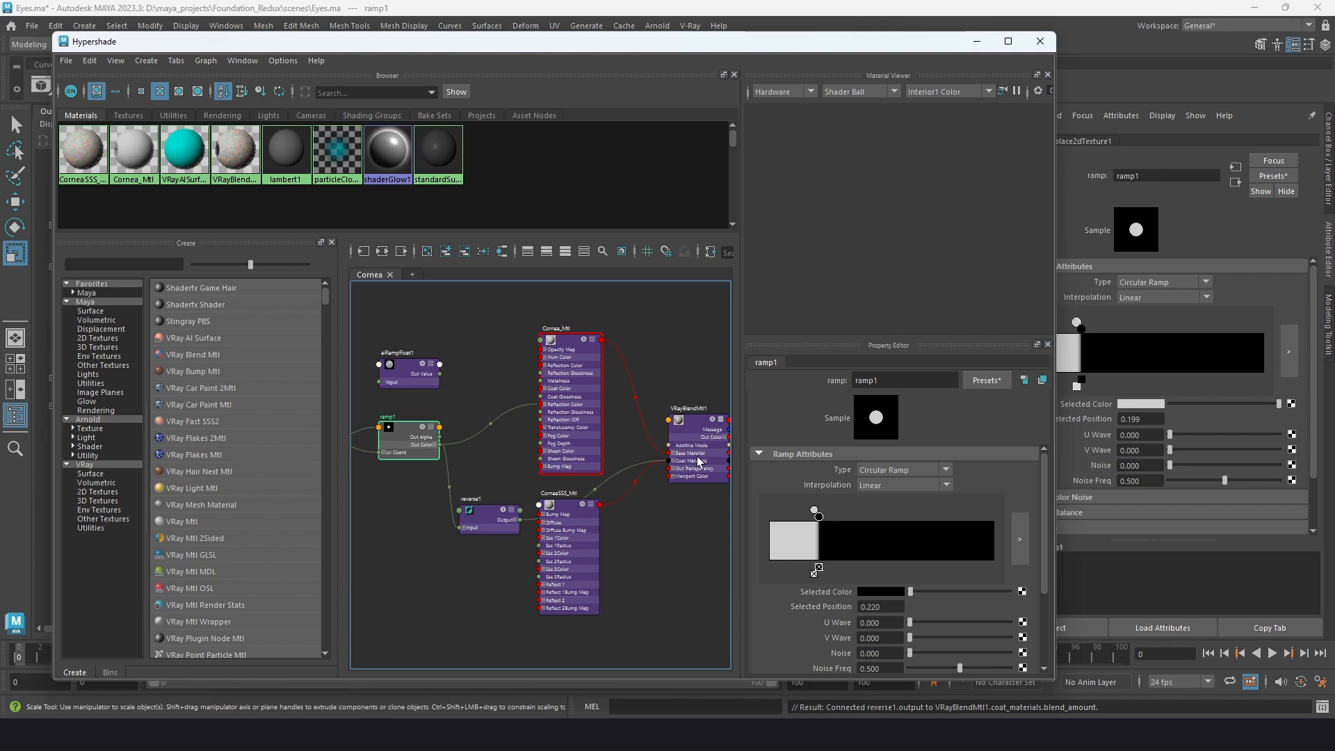
drag(483, 520, 482, 473)
click(623, 465)
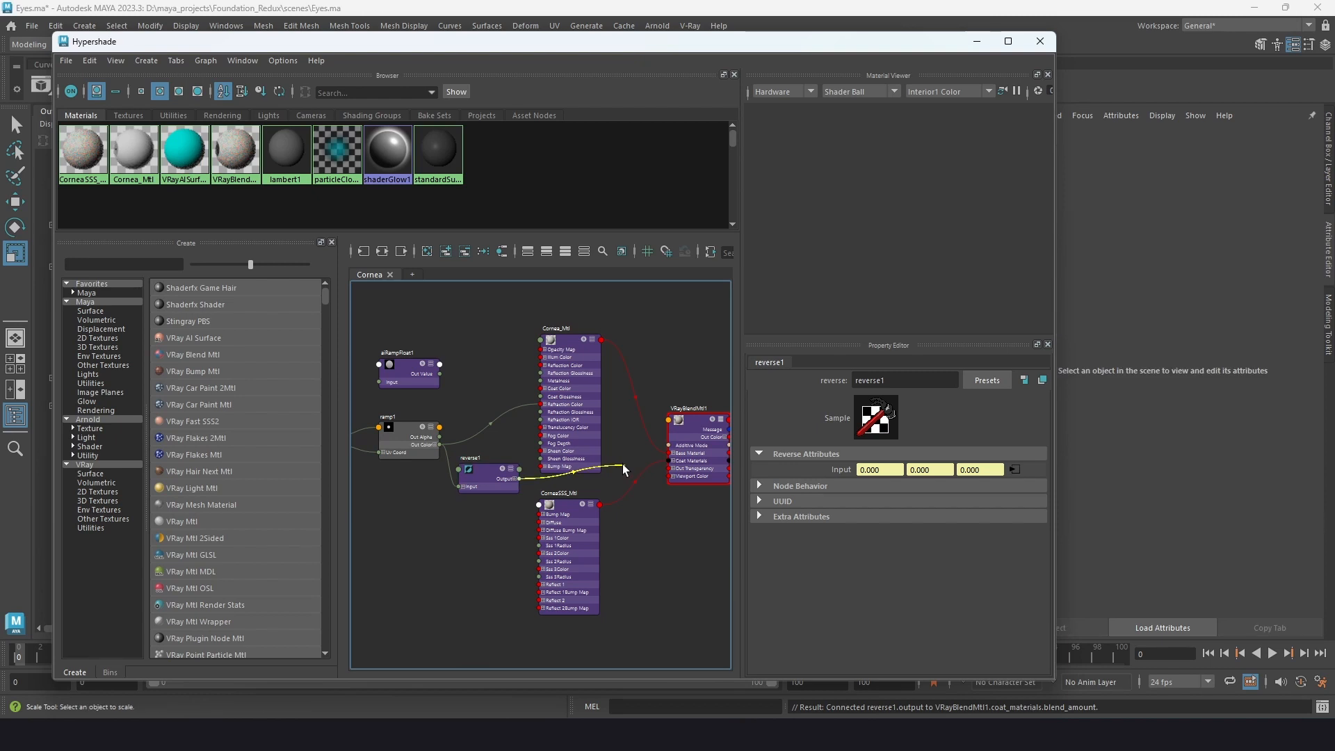
key(Delete)
- Duplicate ramp1 and place the copy below the original in the Cornea graph
click(405, 441)
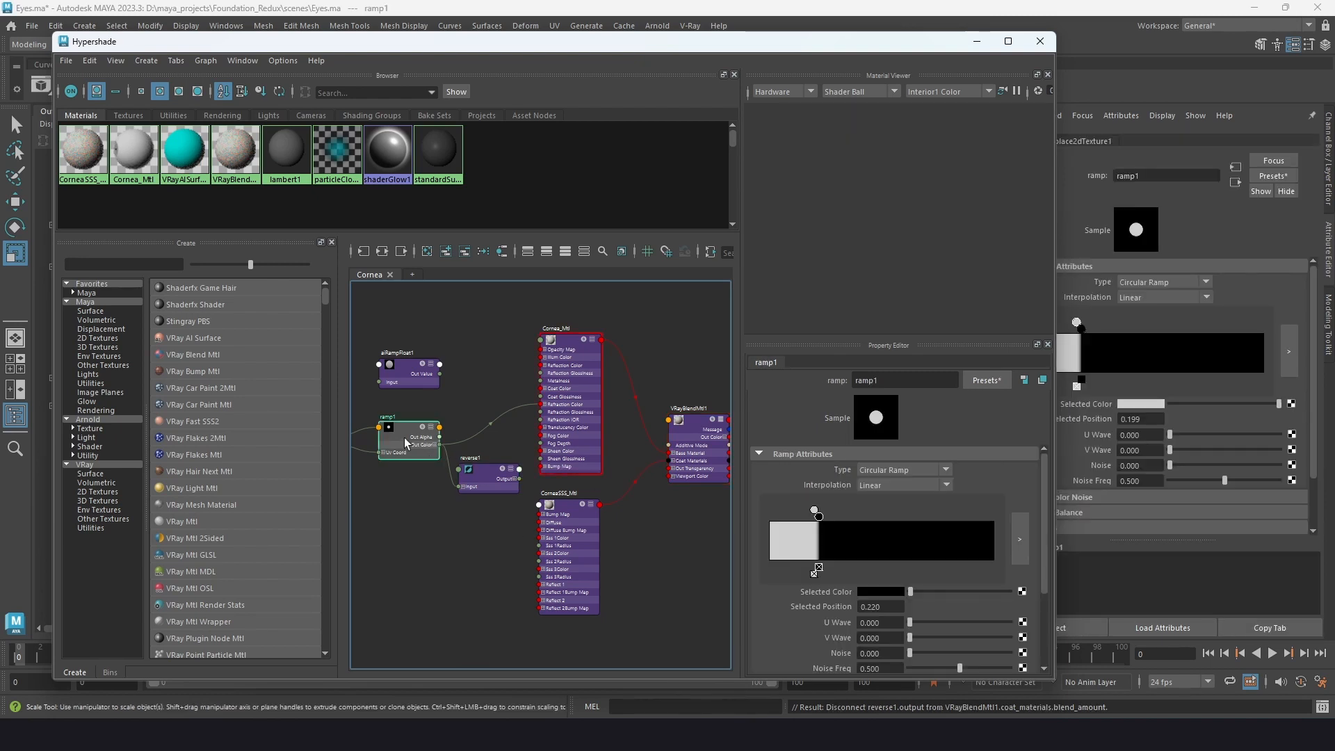
key(ctrl+d)
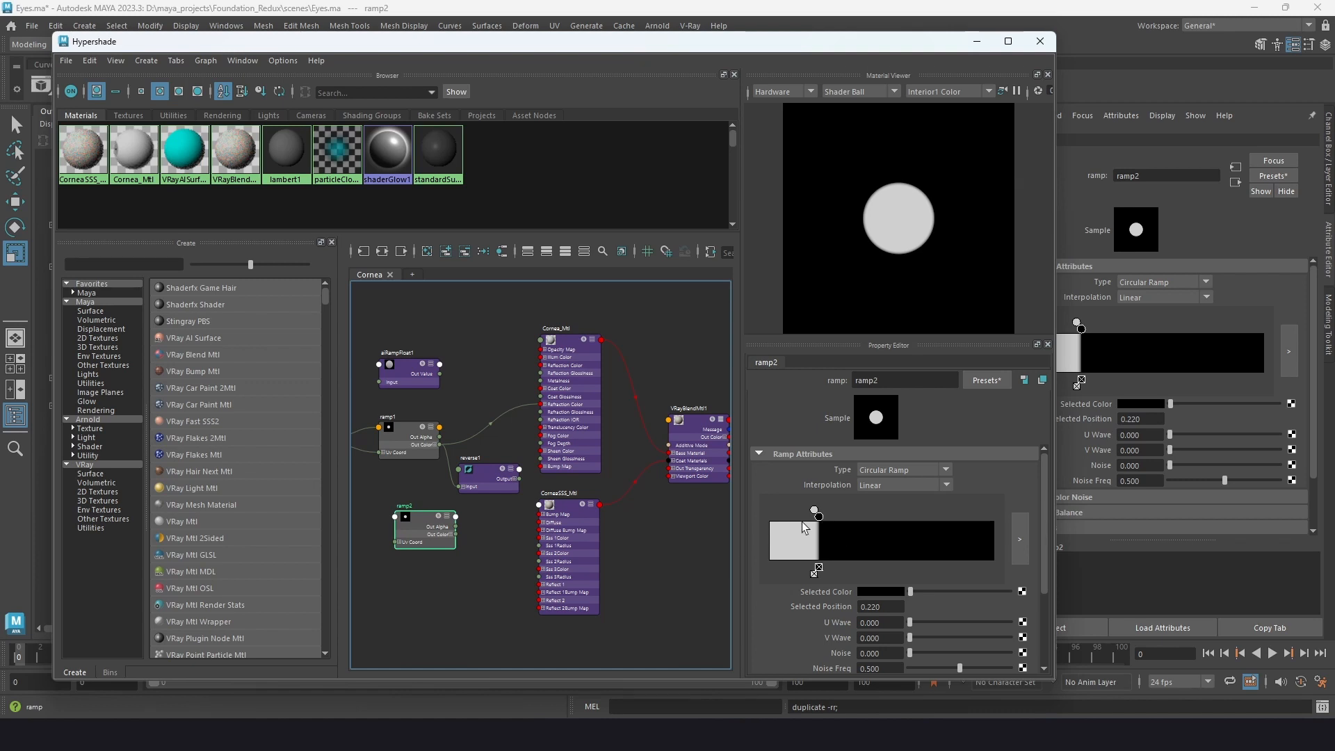
drag(448, 537, 434, 534)
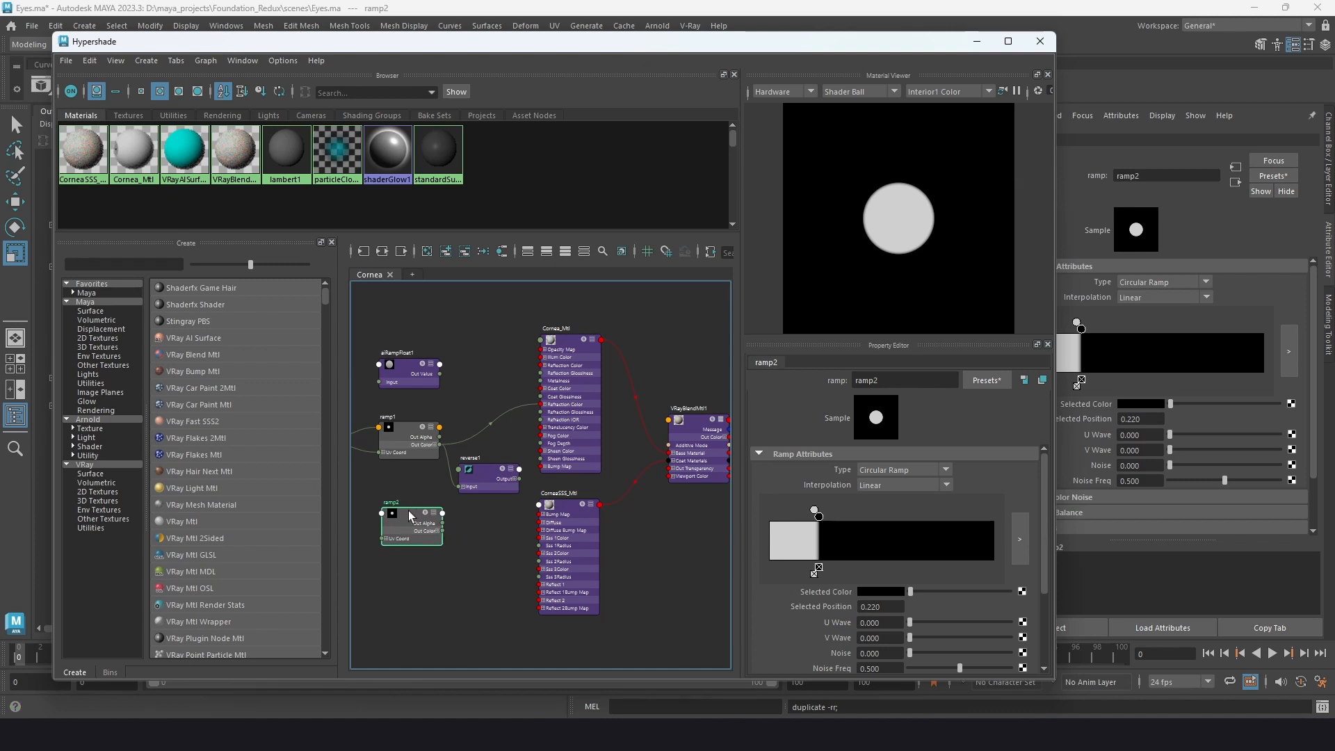
- Reshape ramp2 to run from black at position 0.207 to light grey at 1.000, with intermediate stops at 0.347 and 0.523
drag(818, 518, 994, 519)
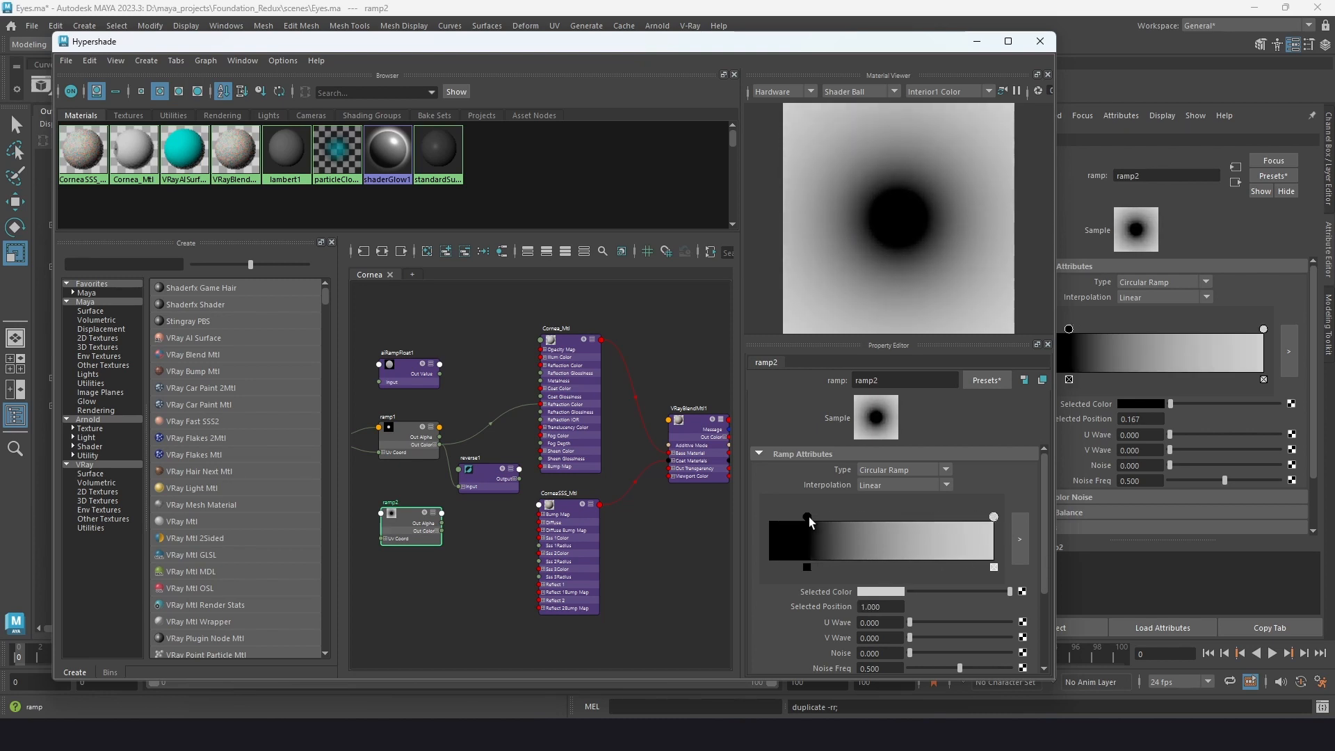
click(833, 529)
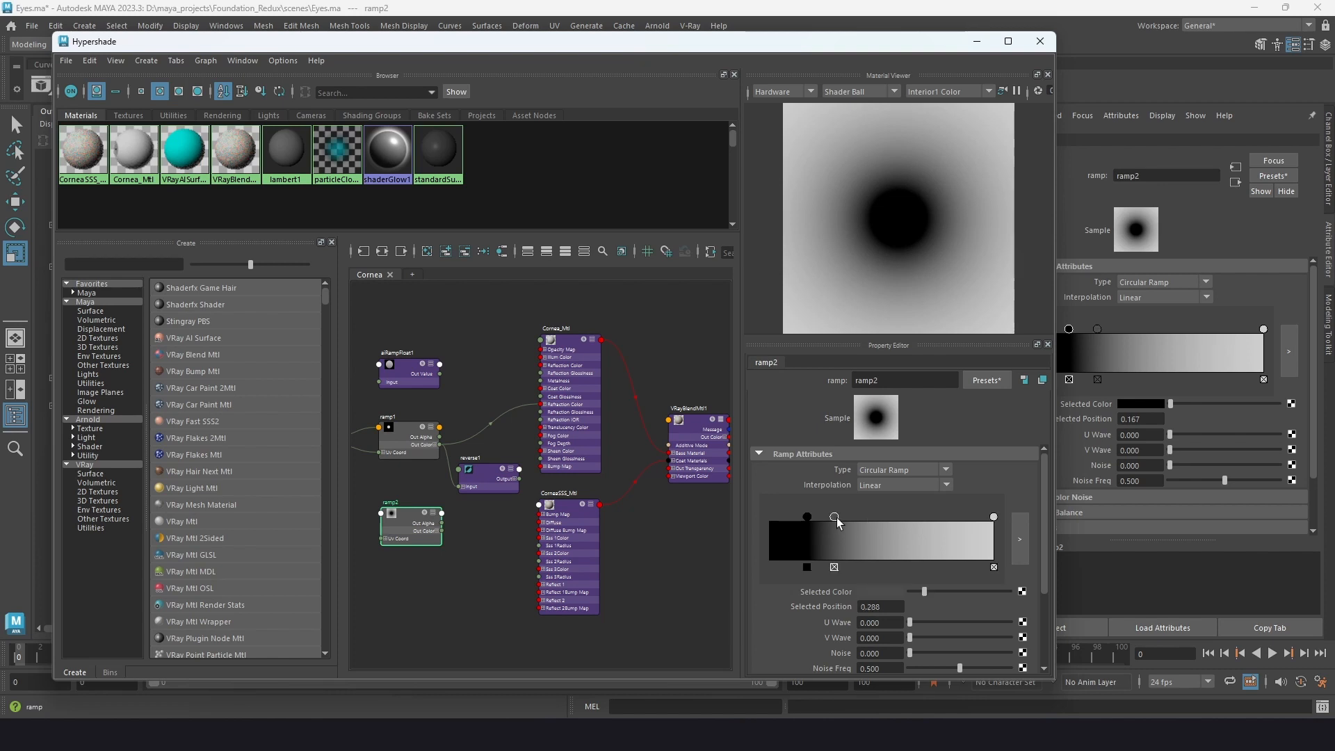
drag(837, 517, 889, 523)
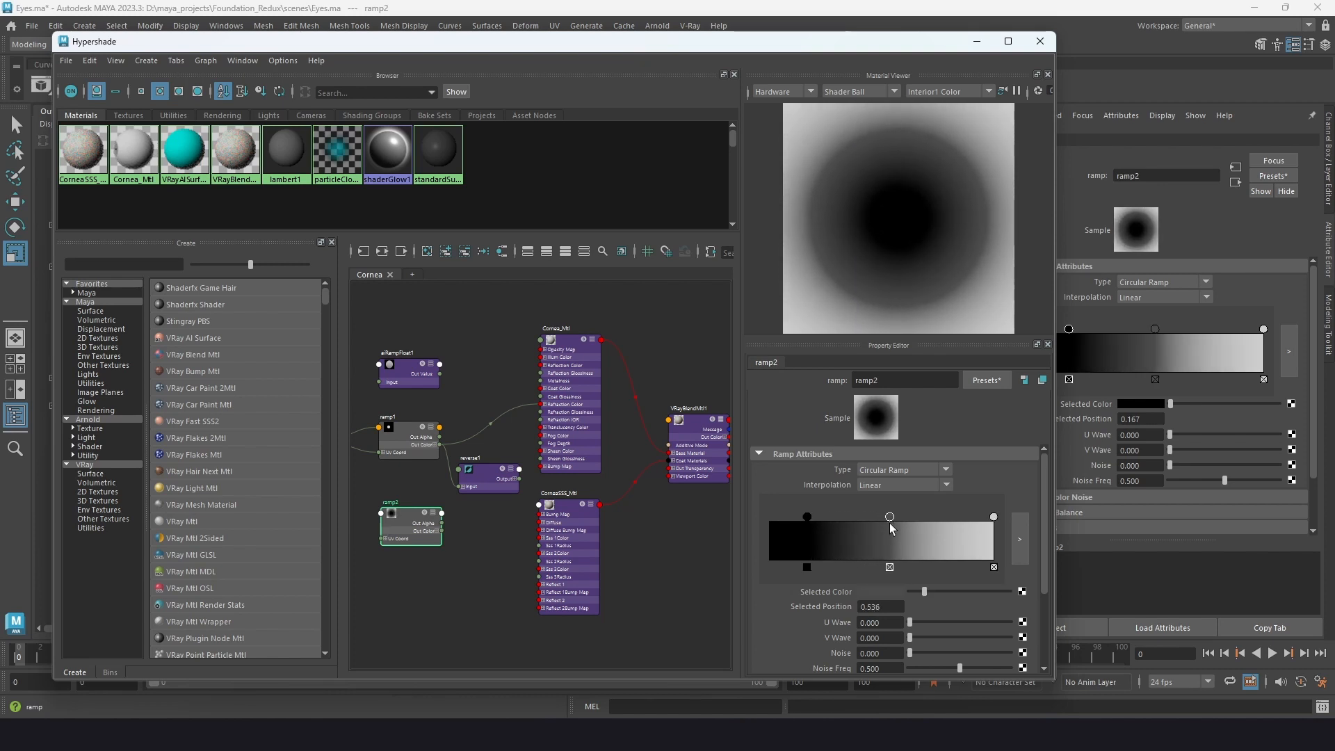
click(848, 523)
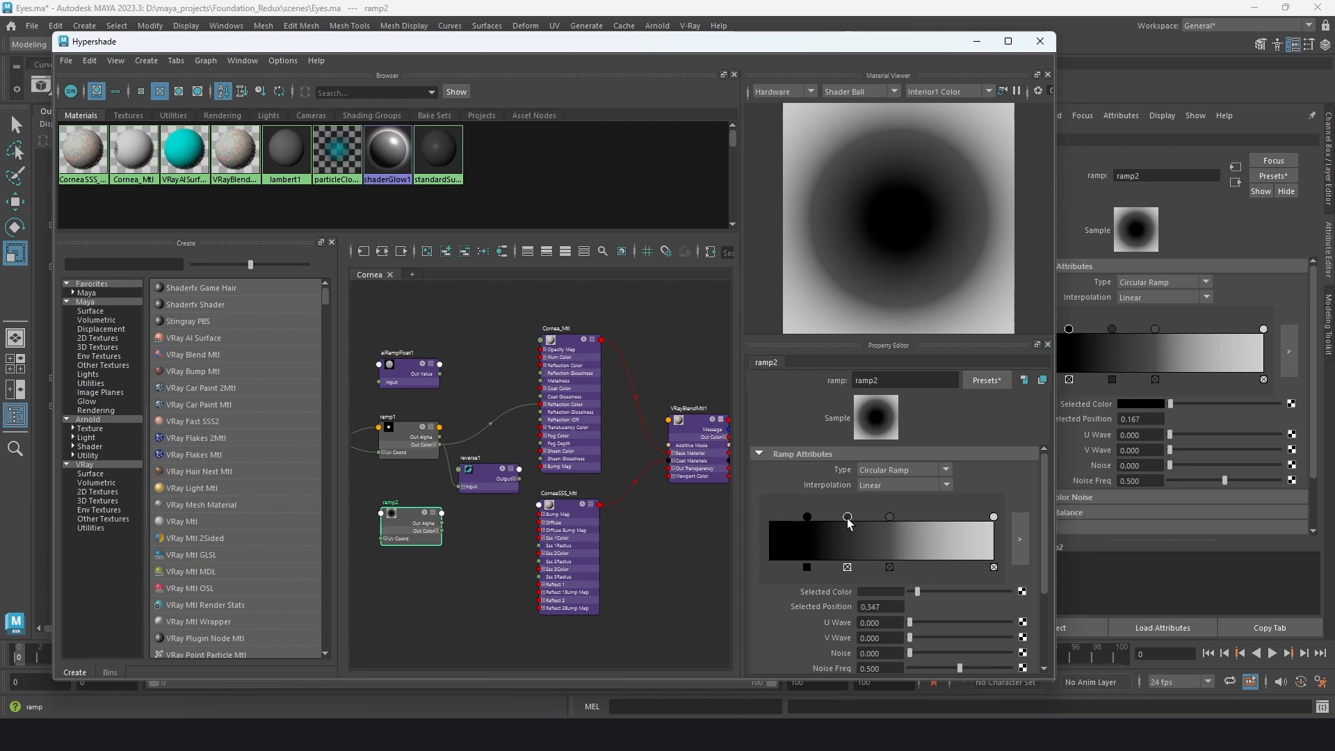
drag(806, 517, 887, 518)
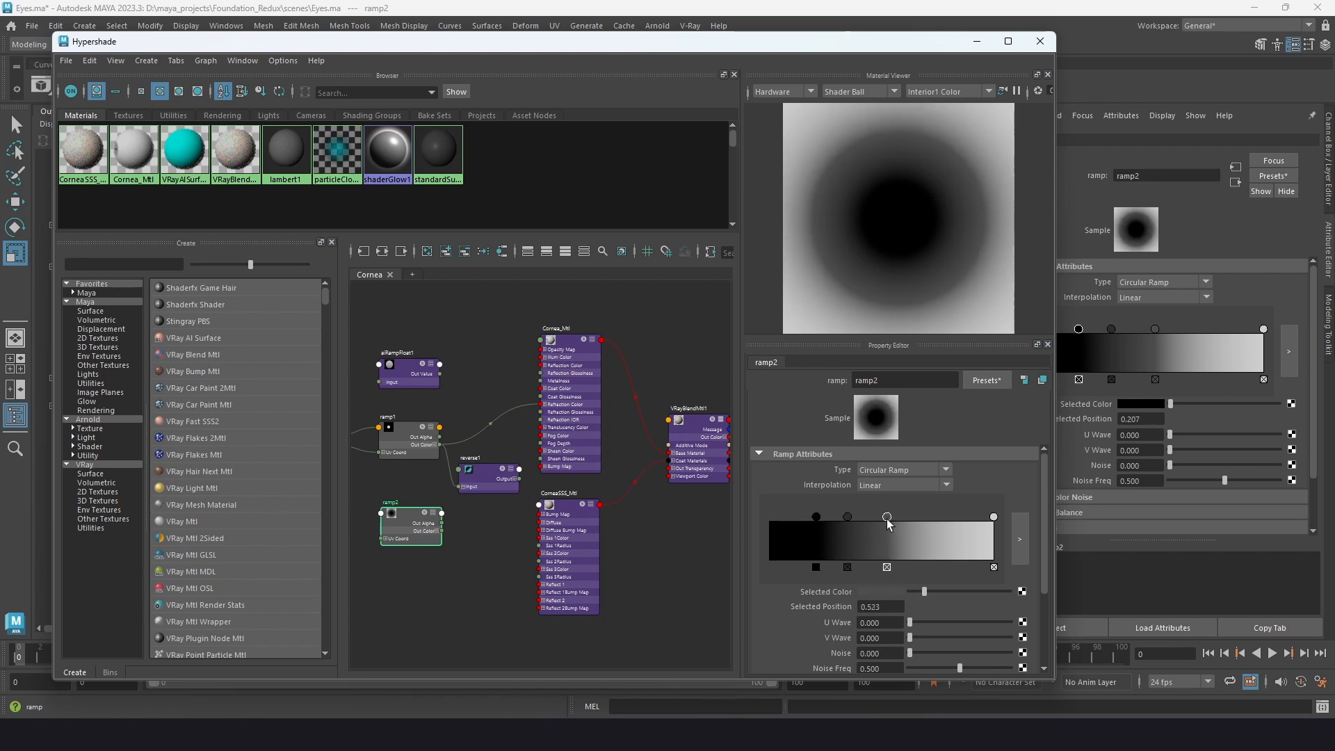
- Add another grey stop to ramp2 and move it to position 0.697
scroll(795, 647, down, 3)
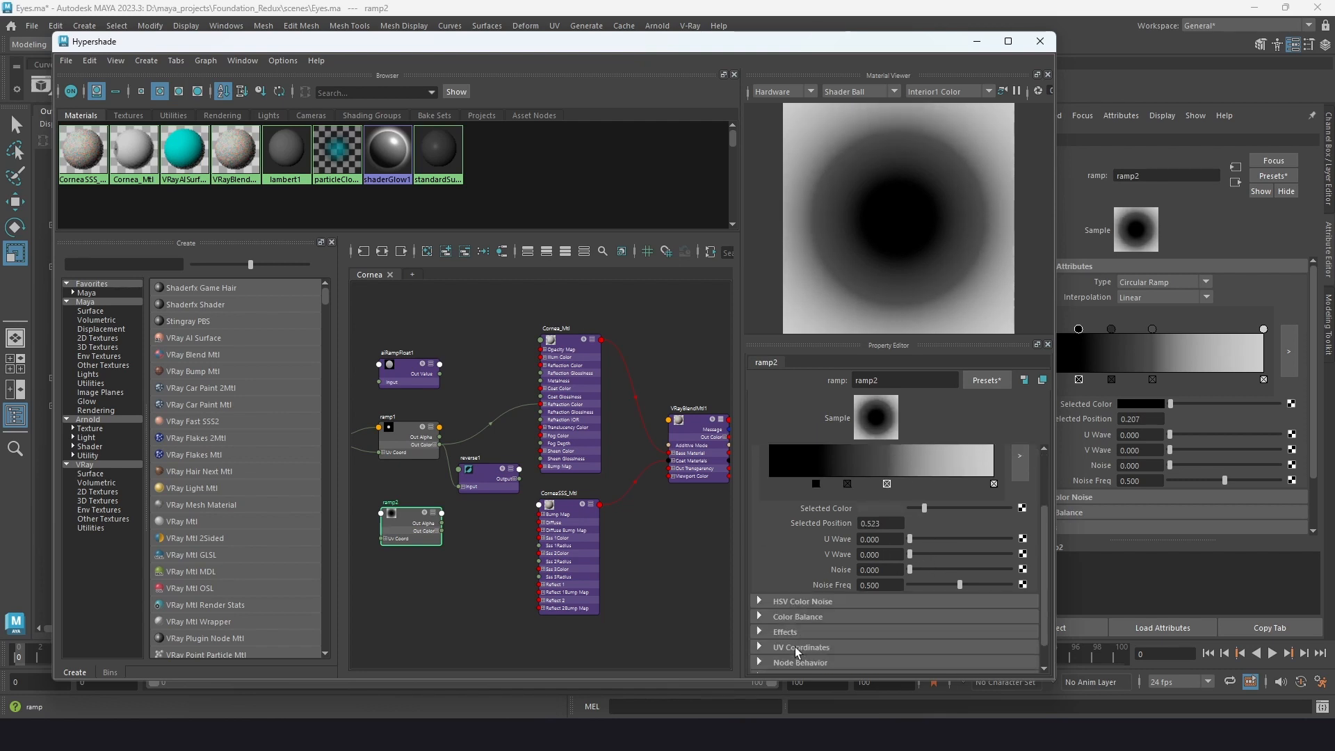
scroll(795, 647, up, 3)
click(897, 535)
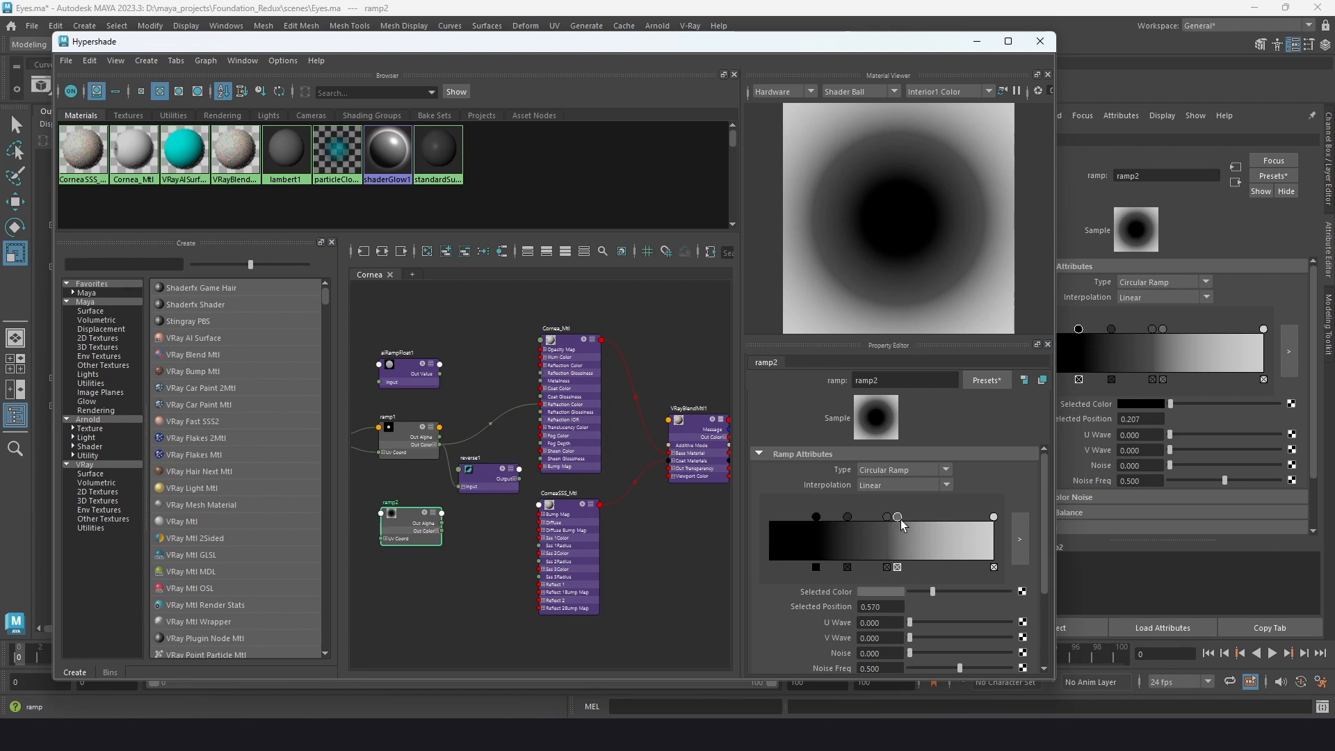
drag(899, 519, 926, 522)
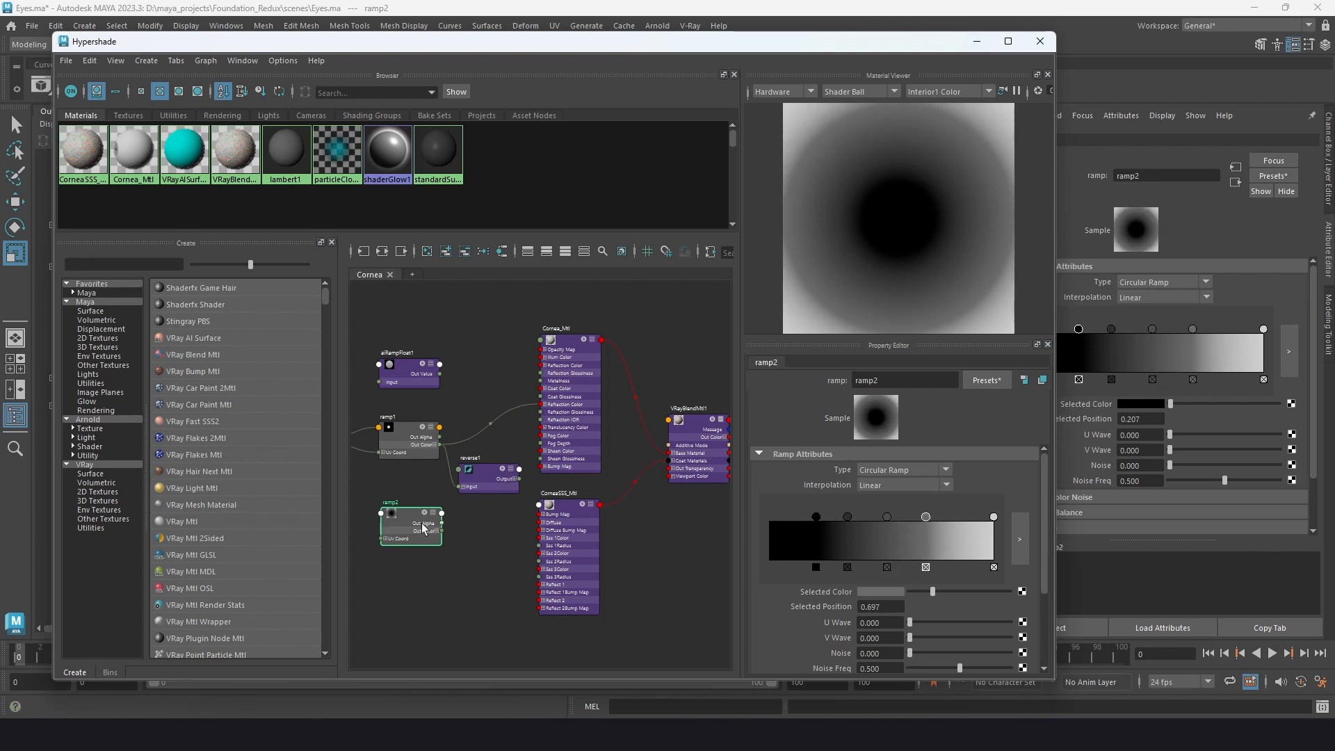
- Connect ramp2's Out Color to the Blend Amount of the CorneaSSS_Mtl coat in VRayBlendMtl1 and check the render from the side
drag(442, 530, 532, 526)
click(695, 420)
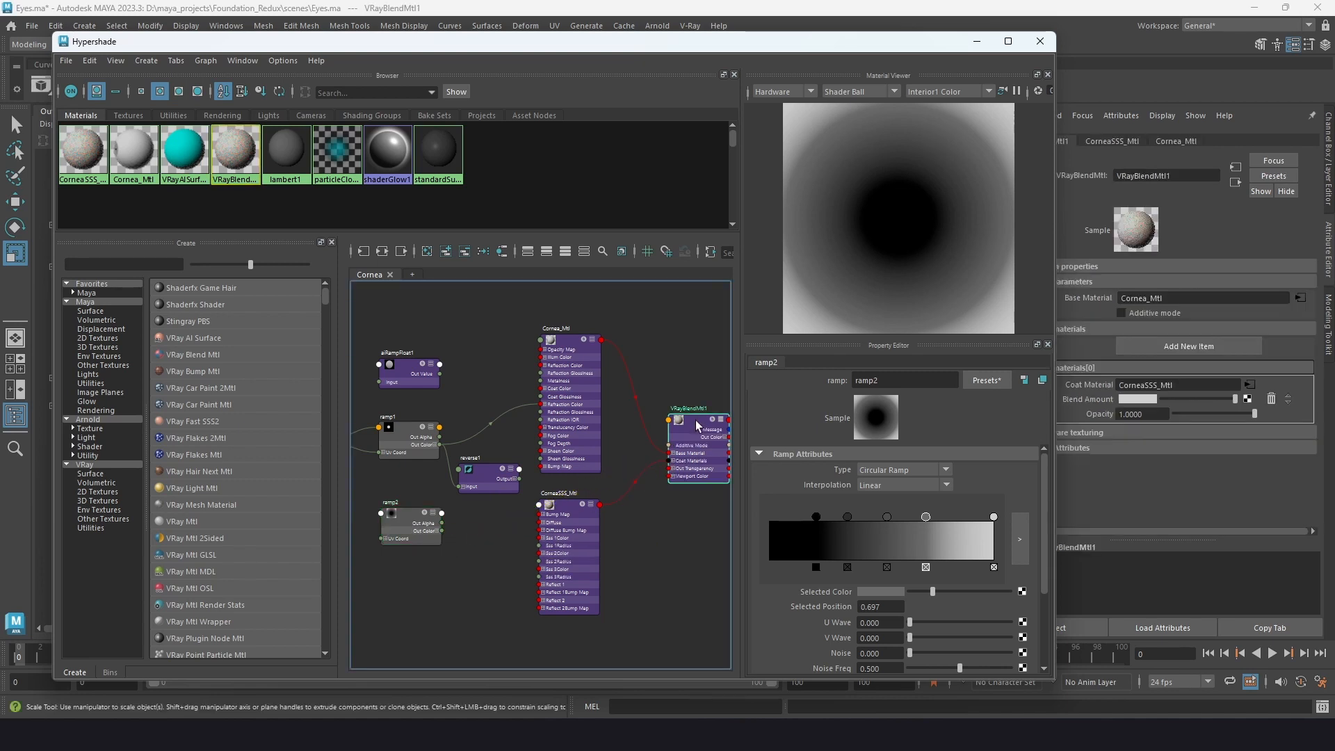
middle_drag(755, 572, 806, 585)
click(976, 41)
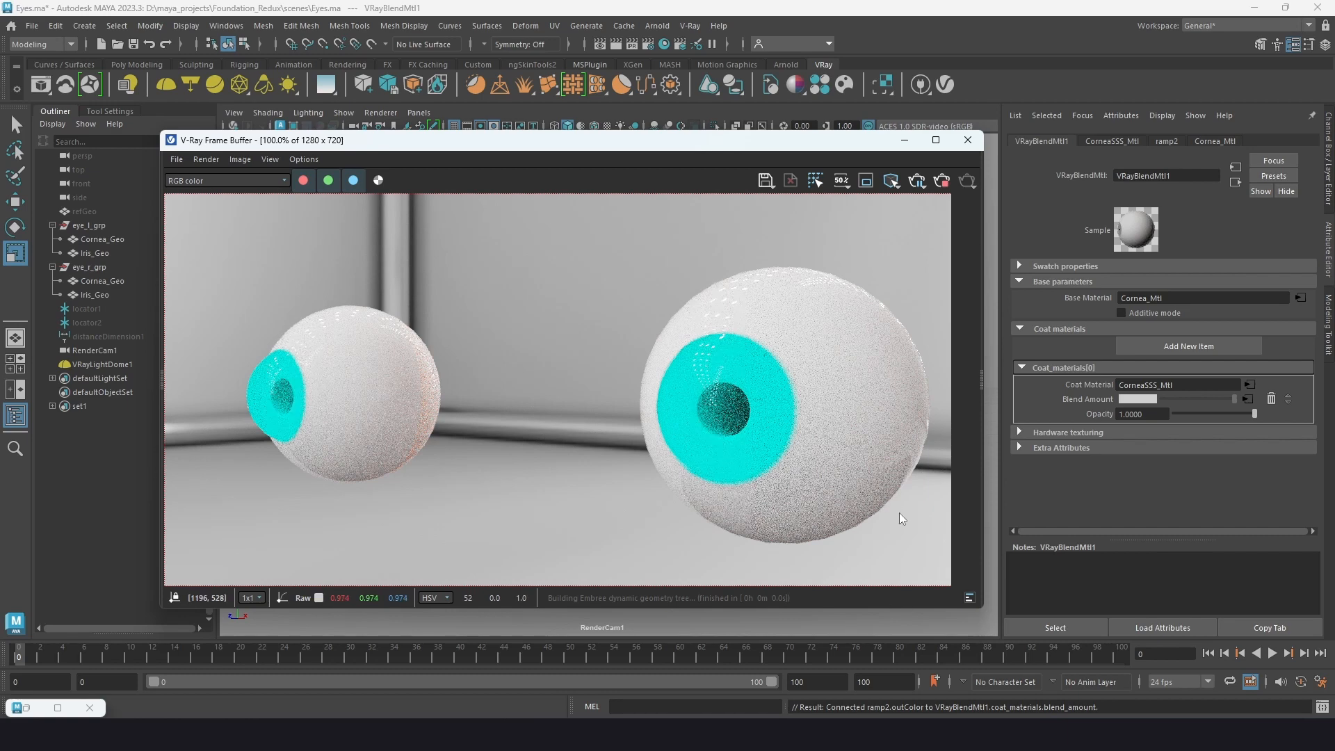
alt+drag(895, 630, 830, 629)
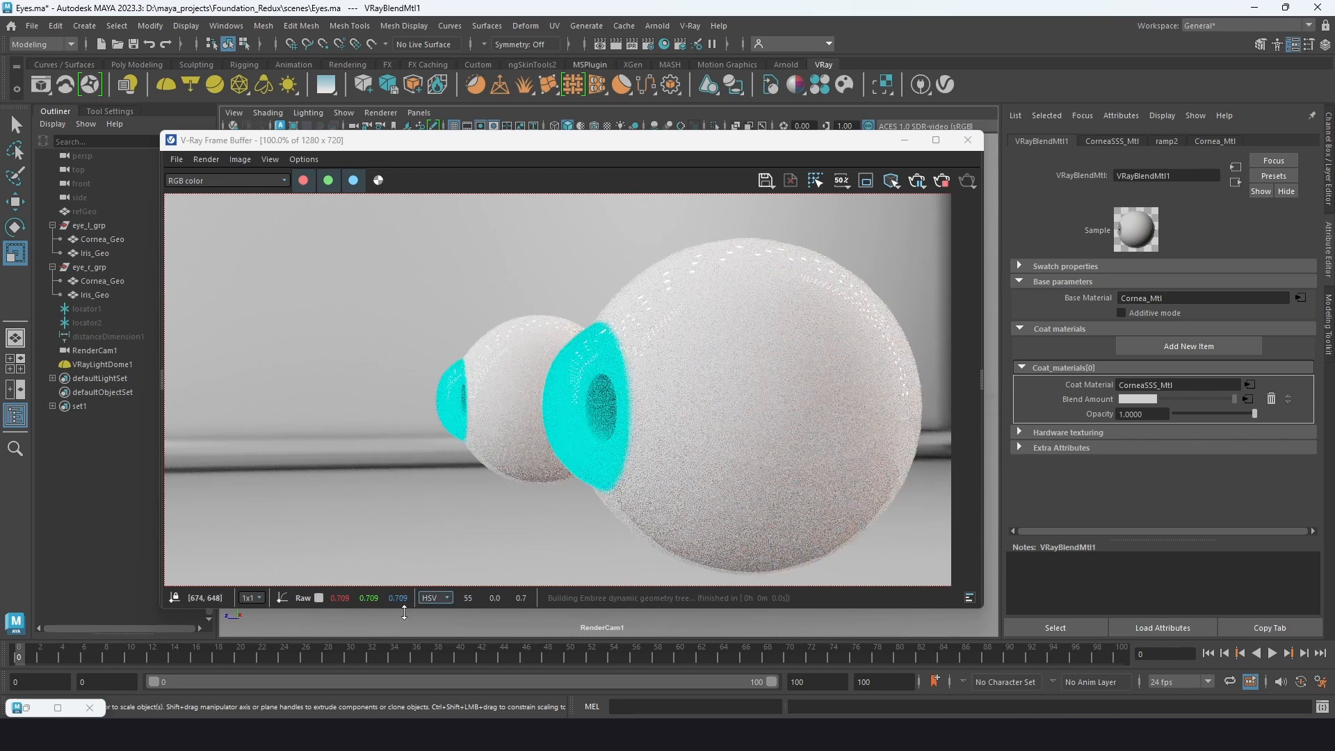
- Delete ramp2's stops at 0.347 and 0.523, then move the remaining grey stop to 0.375 and the light grey end stop inward
click(30, 709)
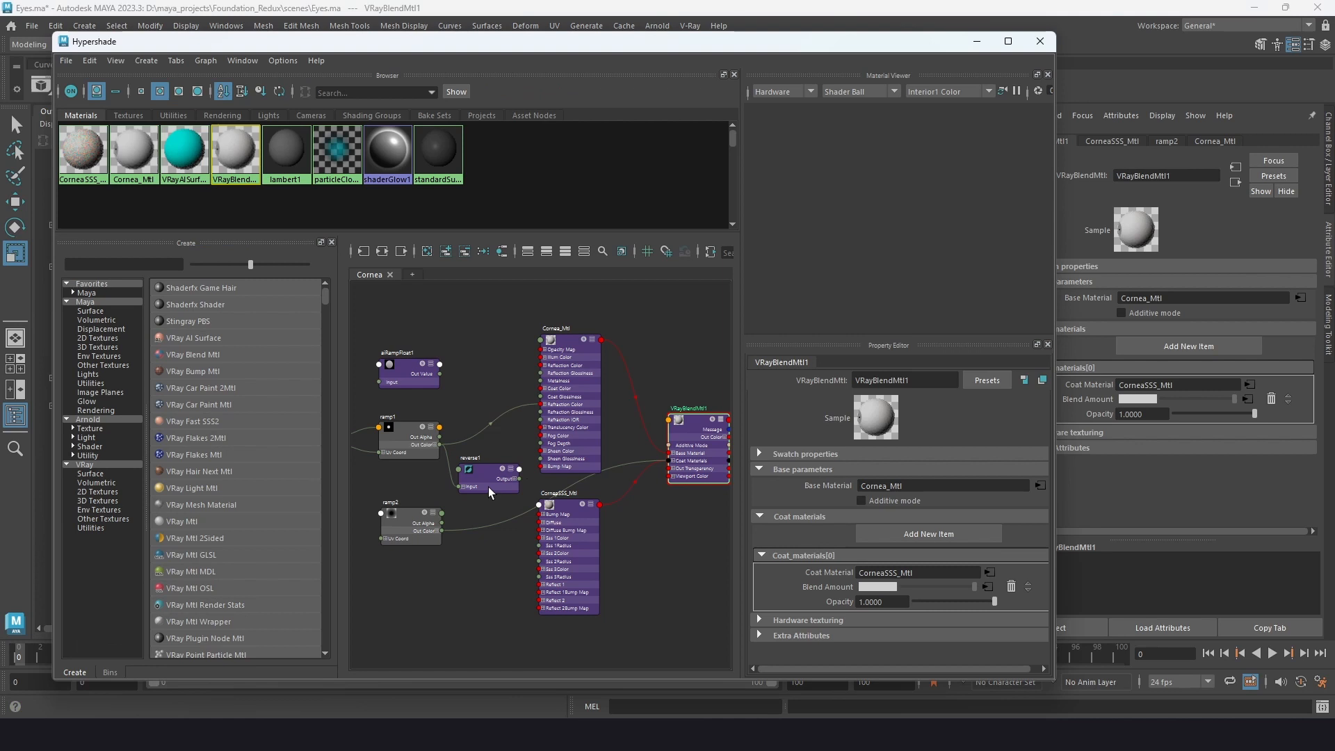
click(406, 520)
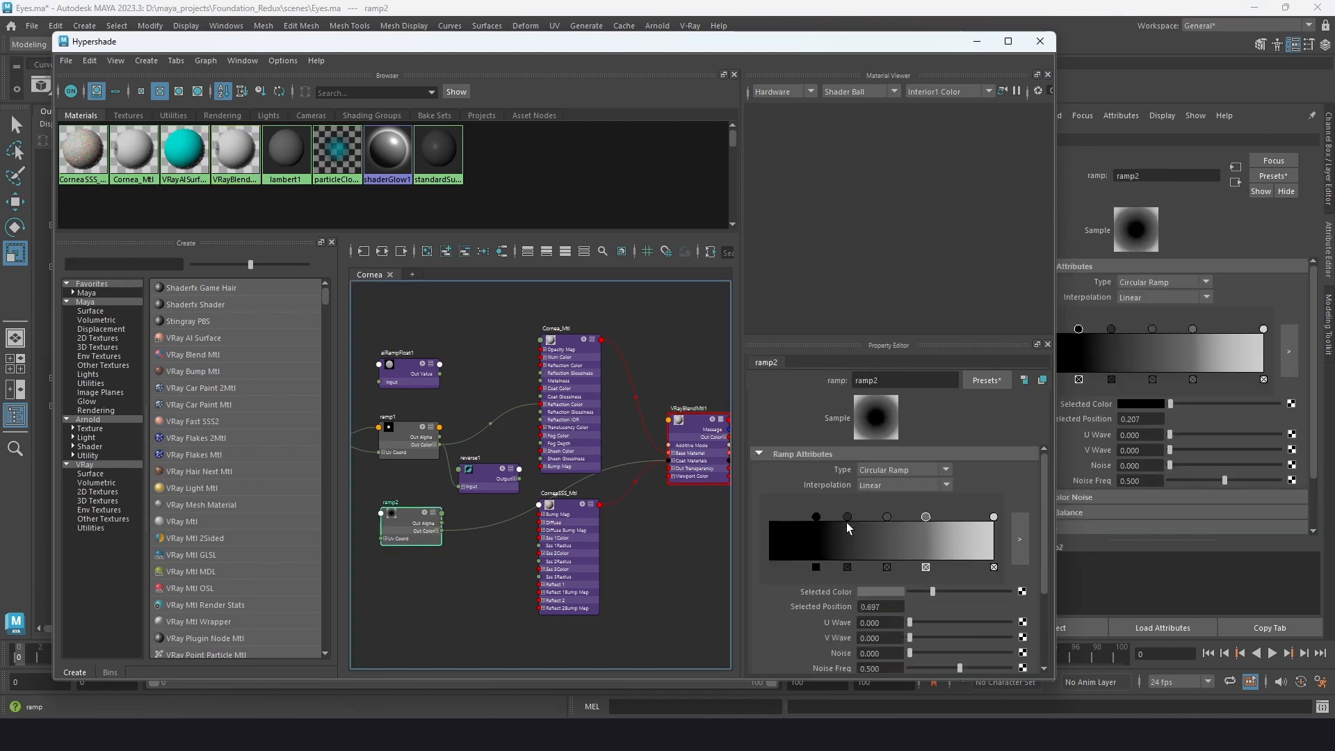
click(847, 567)
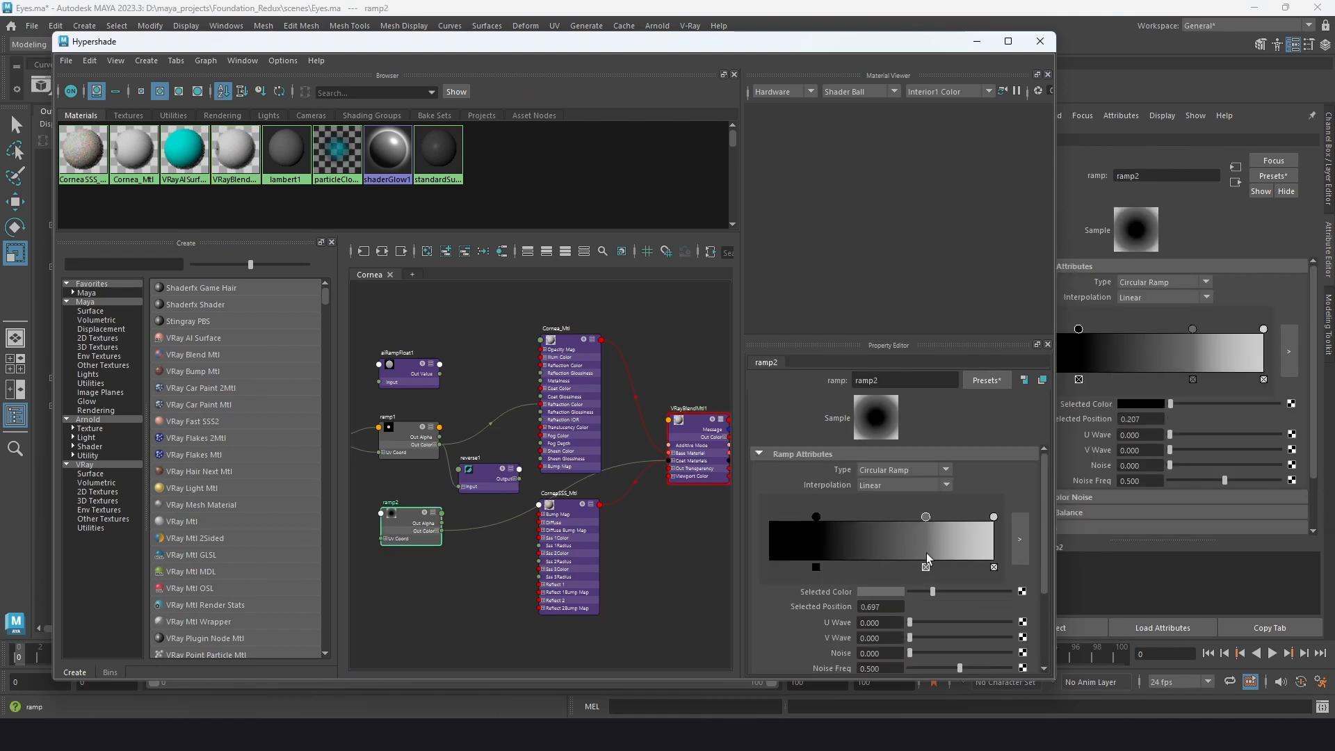
drag(926, 517, 853, 517)
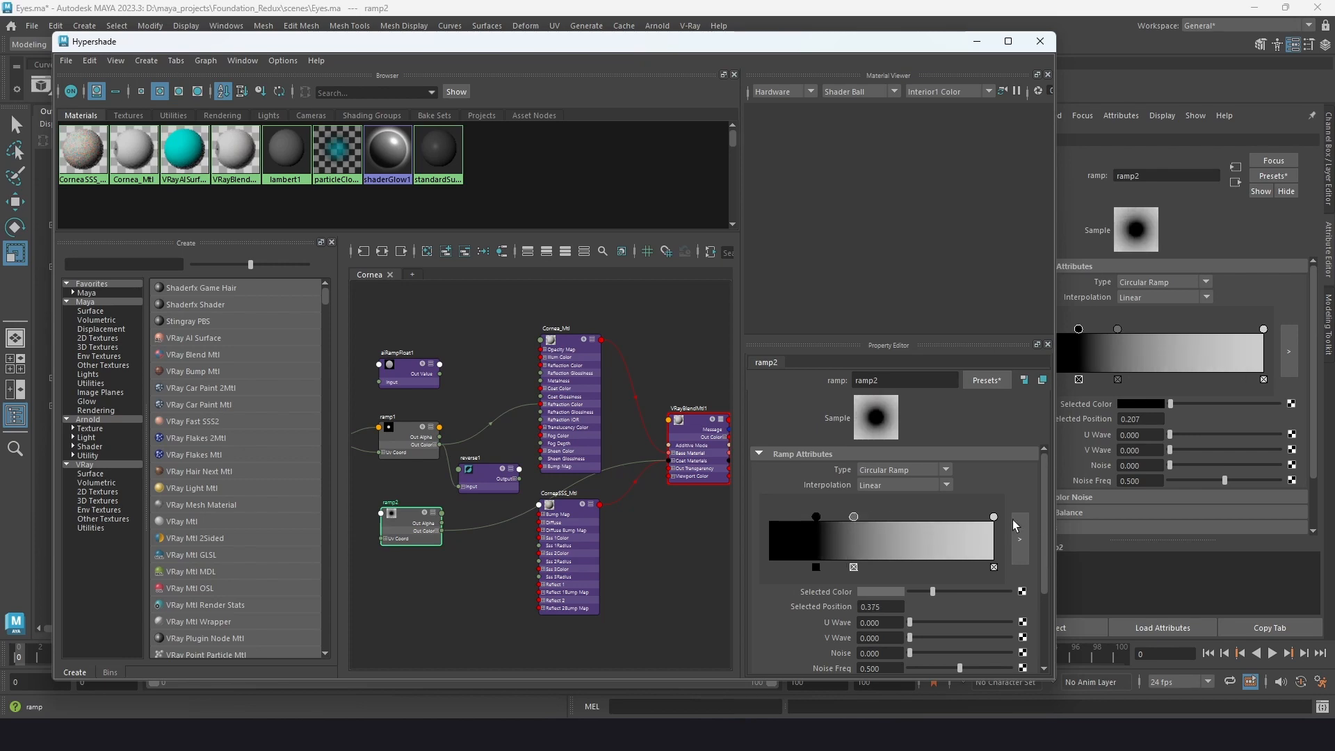
drag(993, 517, 888, 517)
click(977, 41)
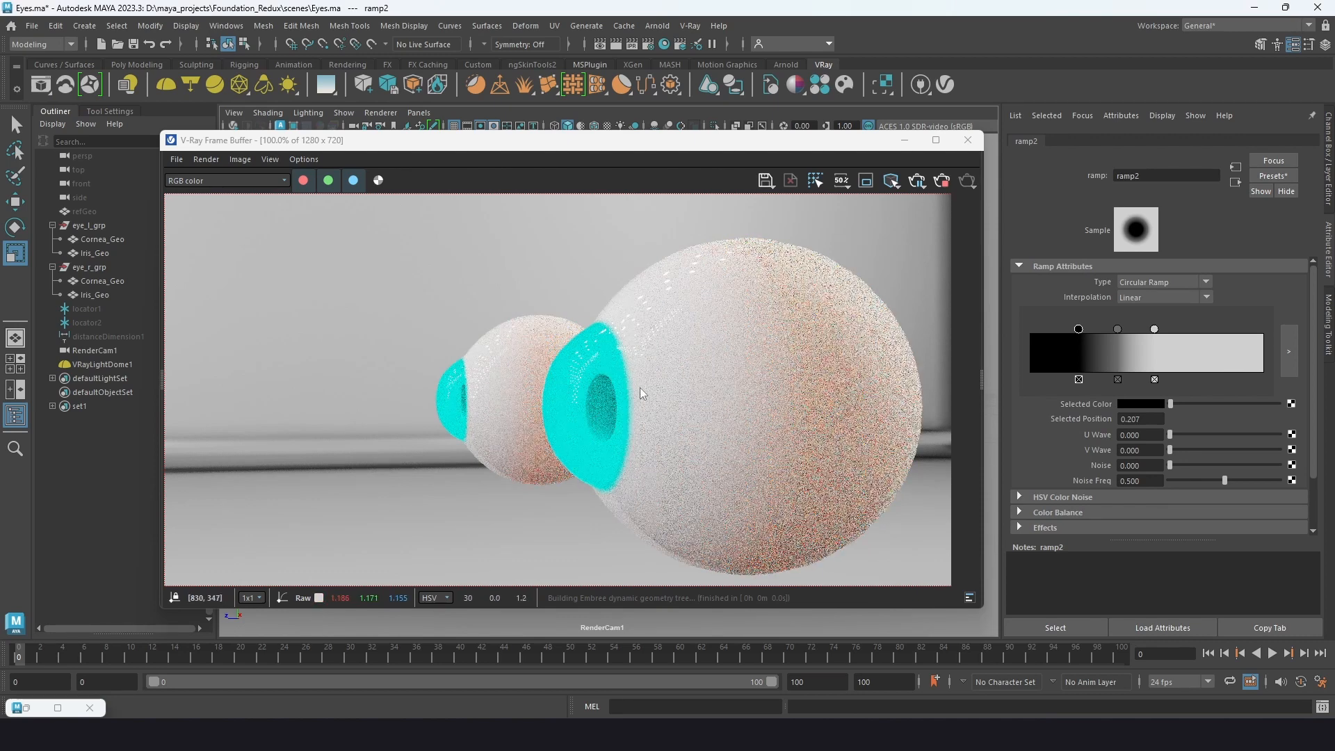
- Tighten ramp2's transition by moving its grey and light grey stops closer to the black stop, then stop the interactive render
click(24, 707)
drag(854, 516, 837, 517)
click(977, 41)
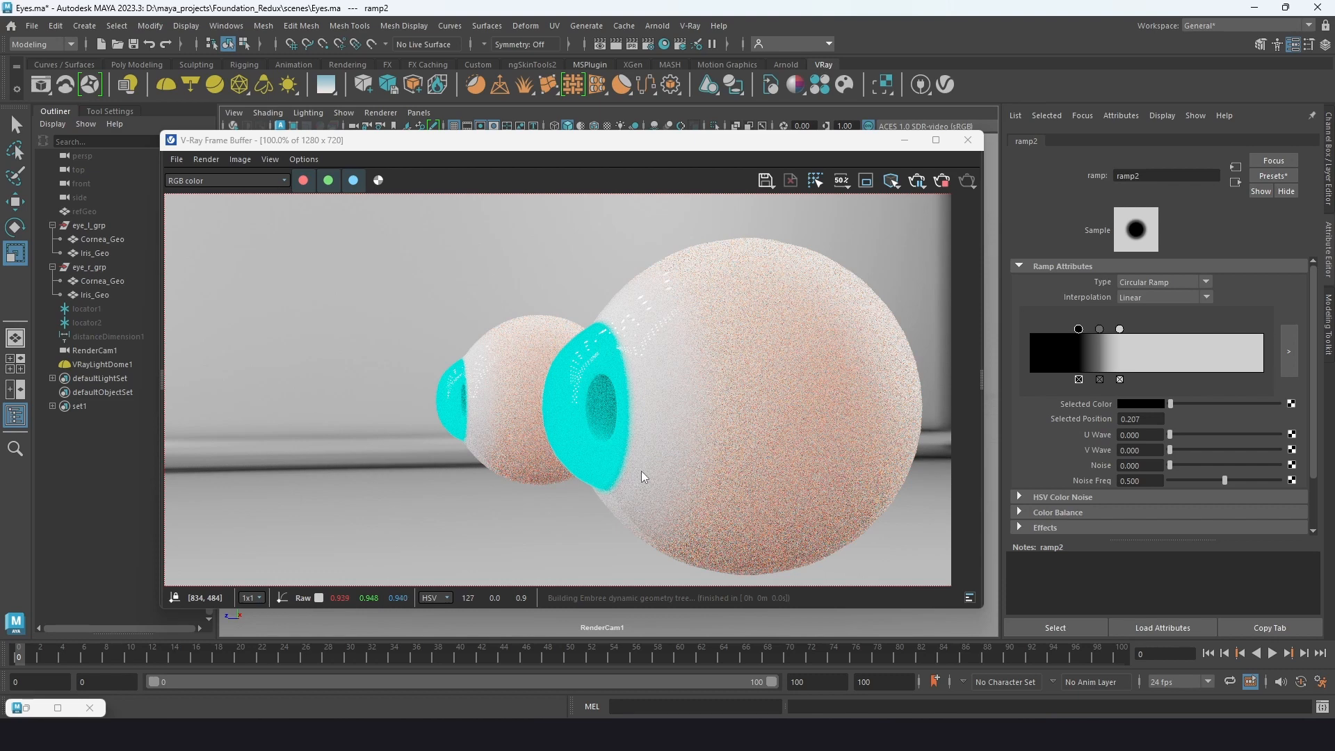
click(942, 183)
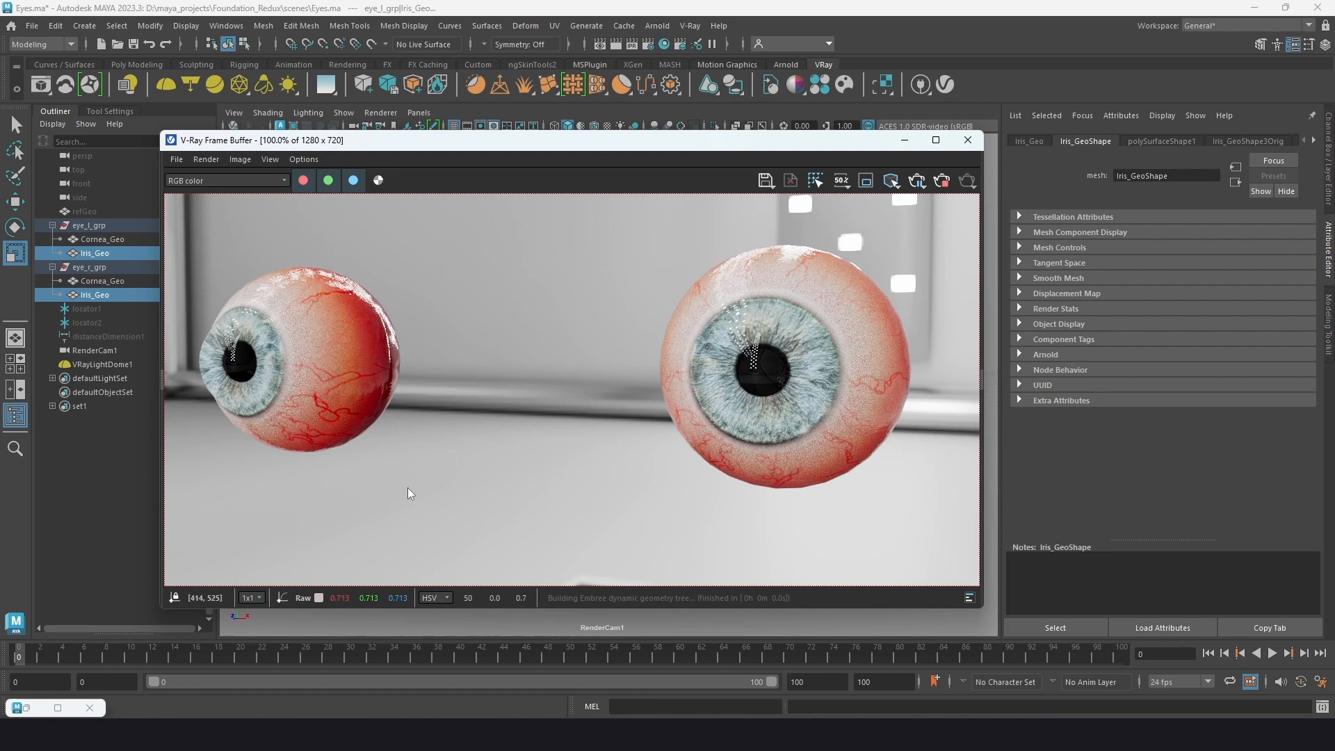
- Examine the textured Cornea graph, reviewing ramp2, VRayBlendMtl1, CorneaSSS_Mtl and the XYZ_albedo file texture with its connections
click(26, 708)
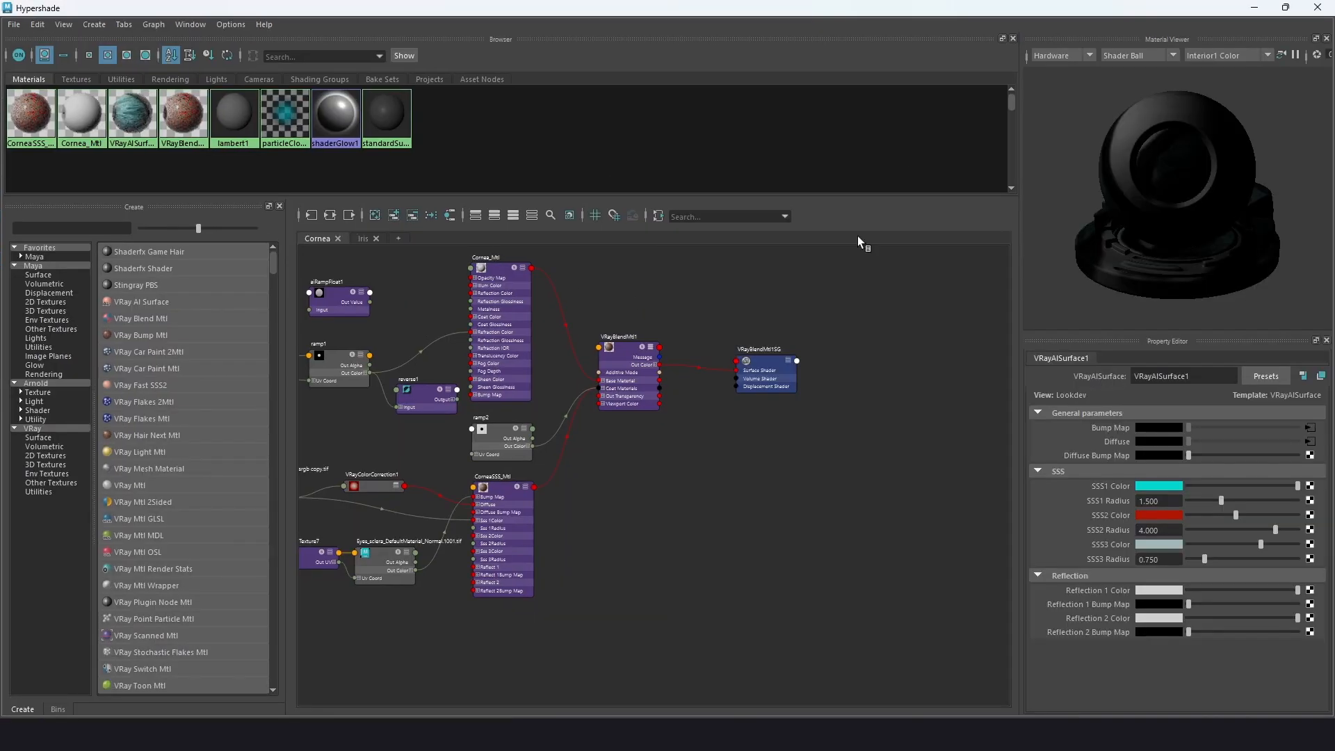
click(1008, 41)
alt+middle_drag(650, 498, 879, 494)
scroll(867, 501, up, 3)
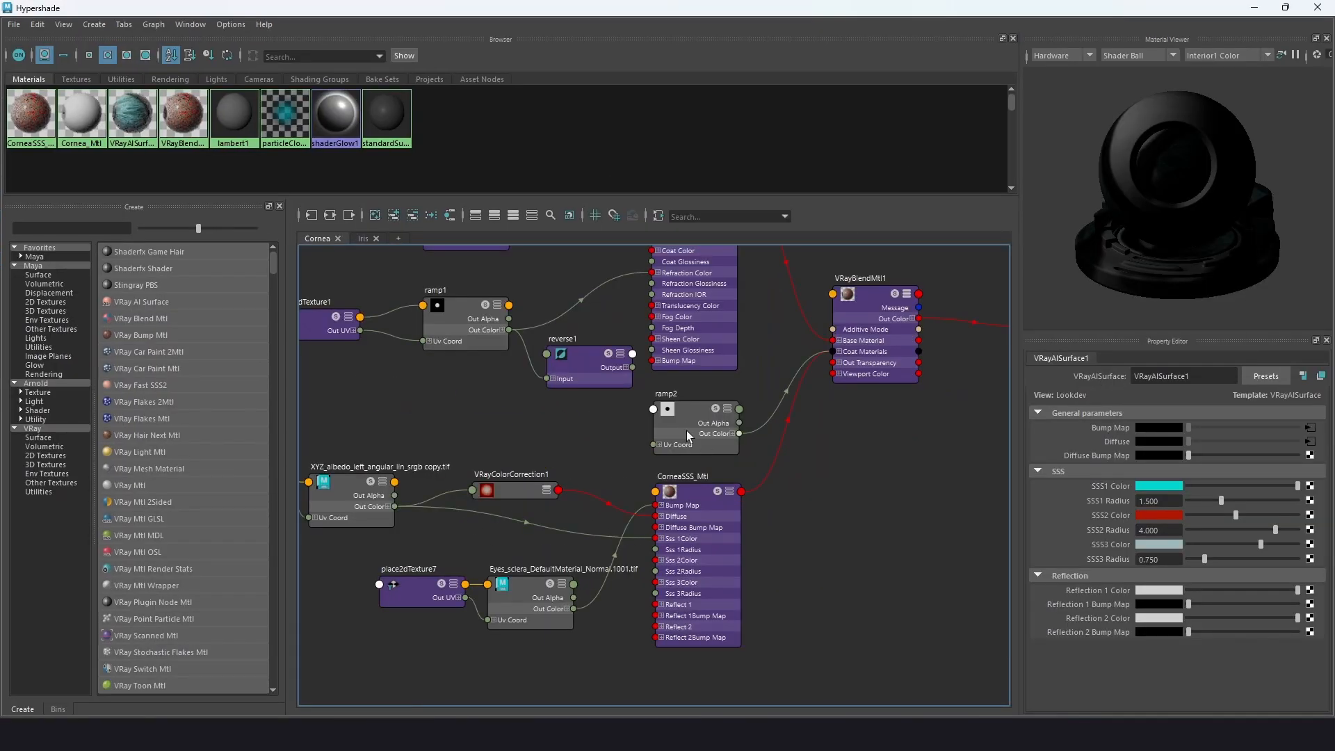
click(689, 411)
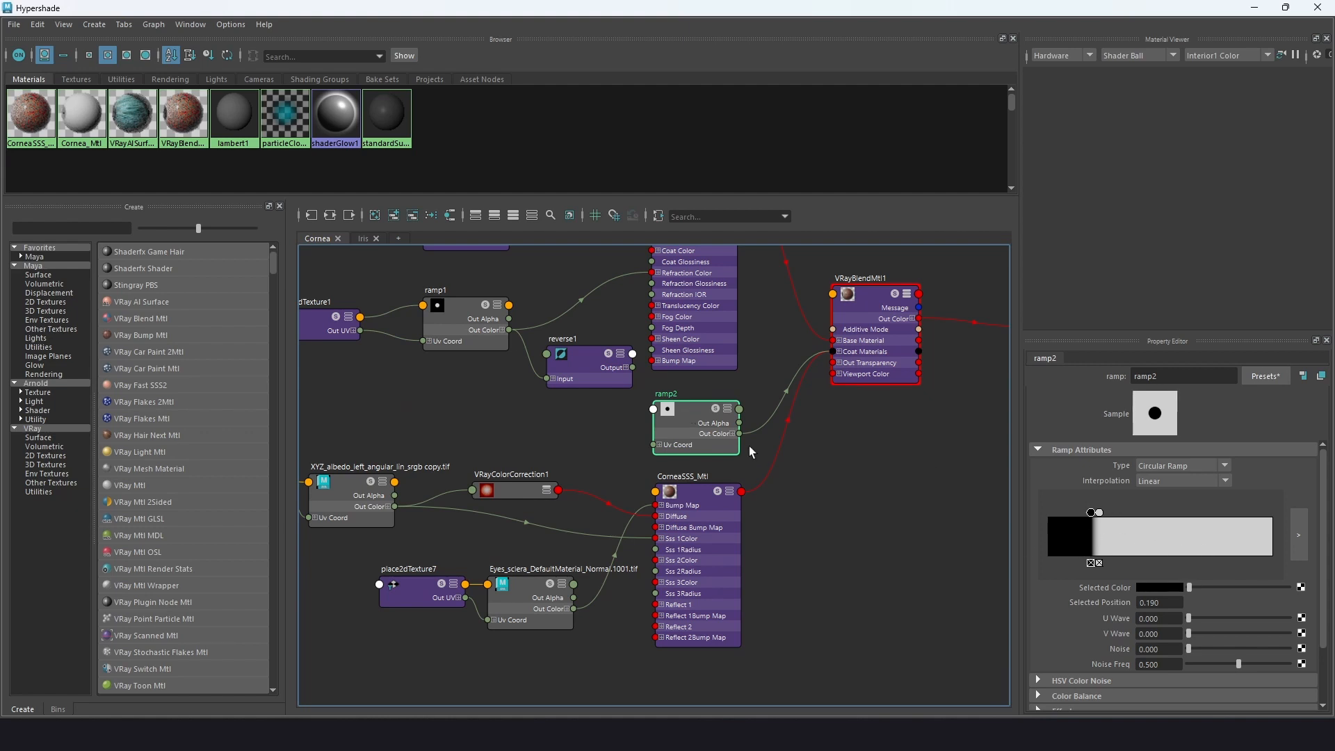
click(880, 286)
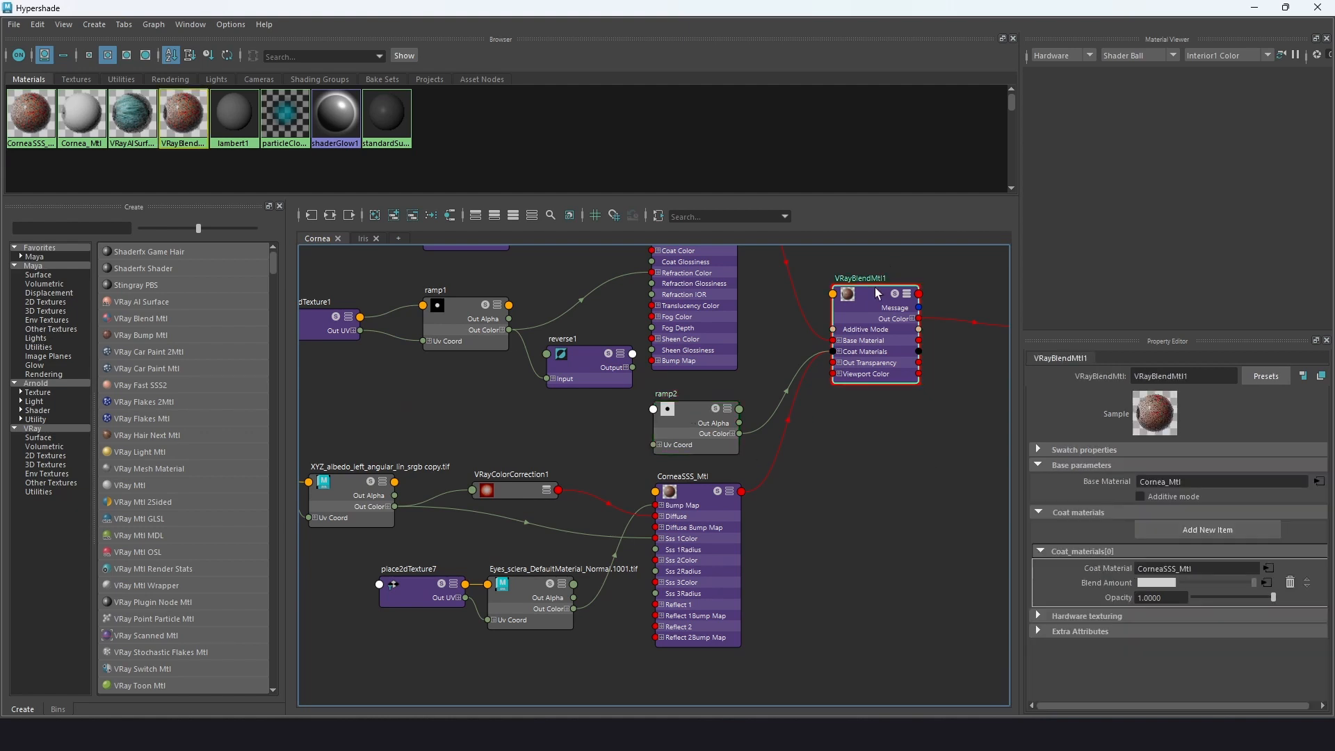
click(667, 508)
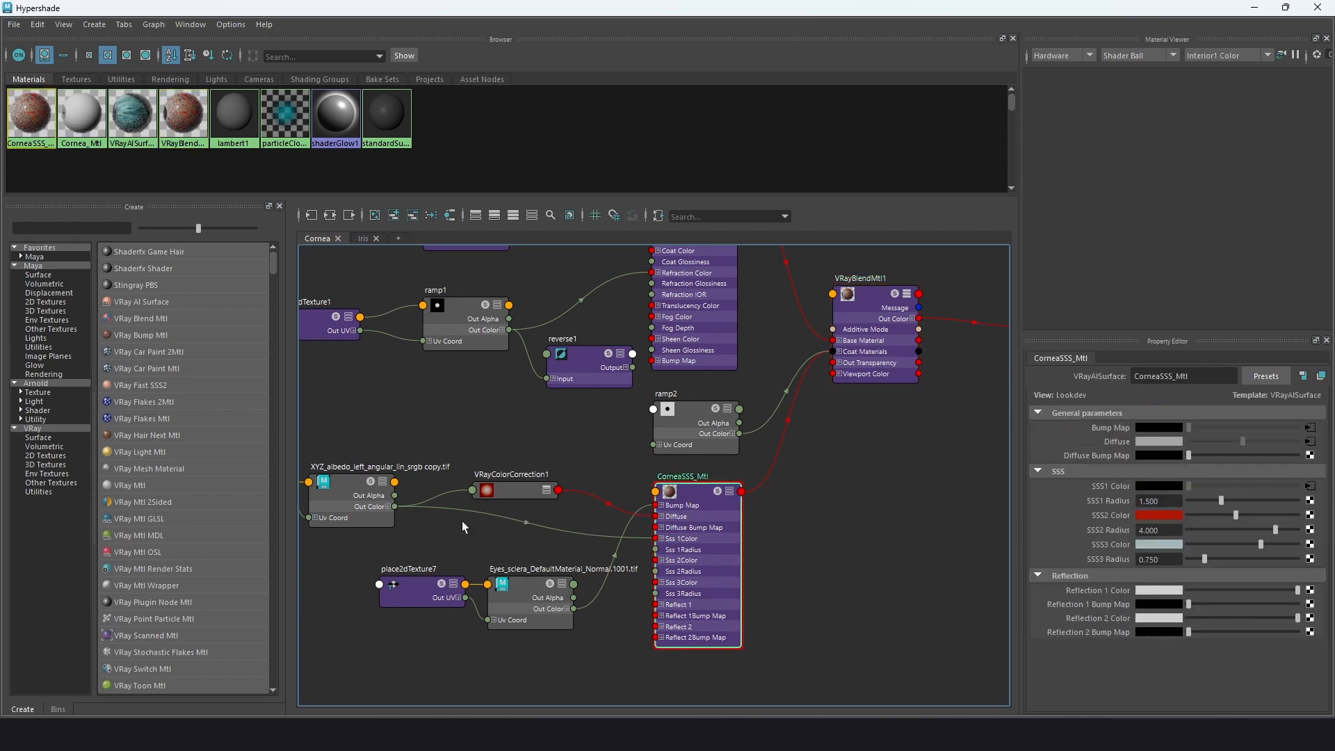
alt+middle_drag(462, 520, 574, 533)
click(497, 483)
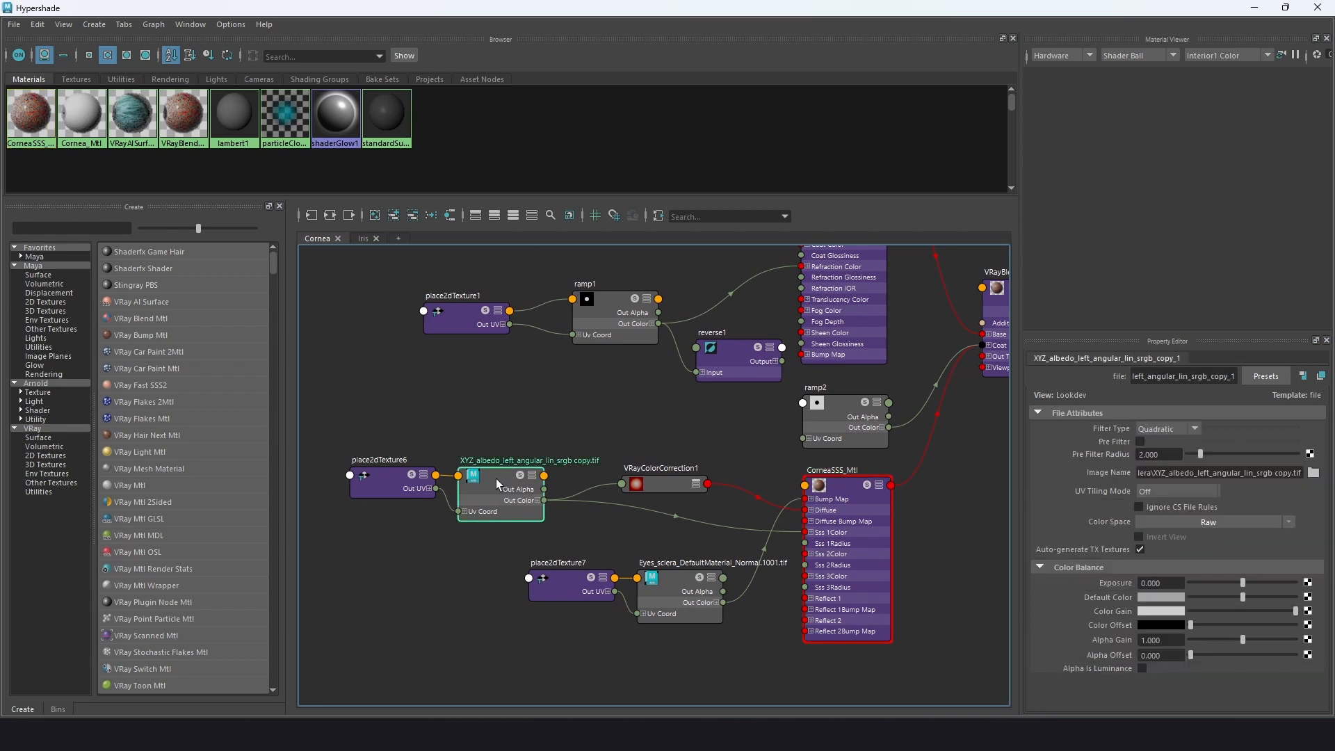
- Examine the CorneaSSS_Mtl settings and the VRayColorCorrection1 color and lightness values, then compare them with the rendered eyes
alt+middle_drag(584, 534, 519, 521)
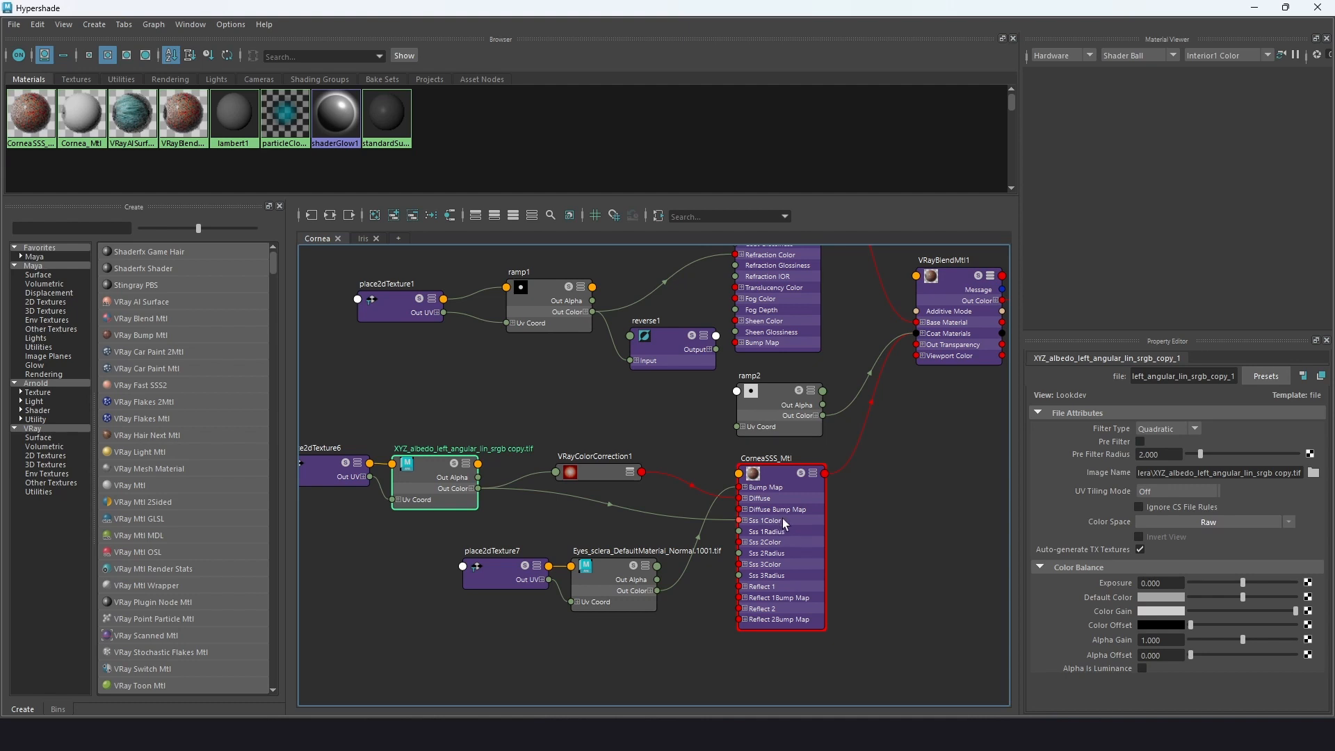
click(777, 478)
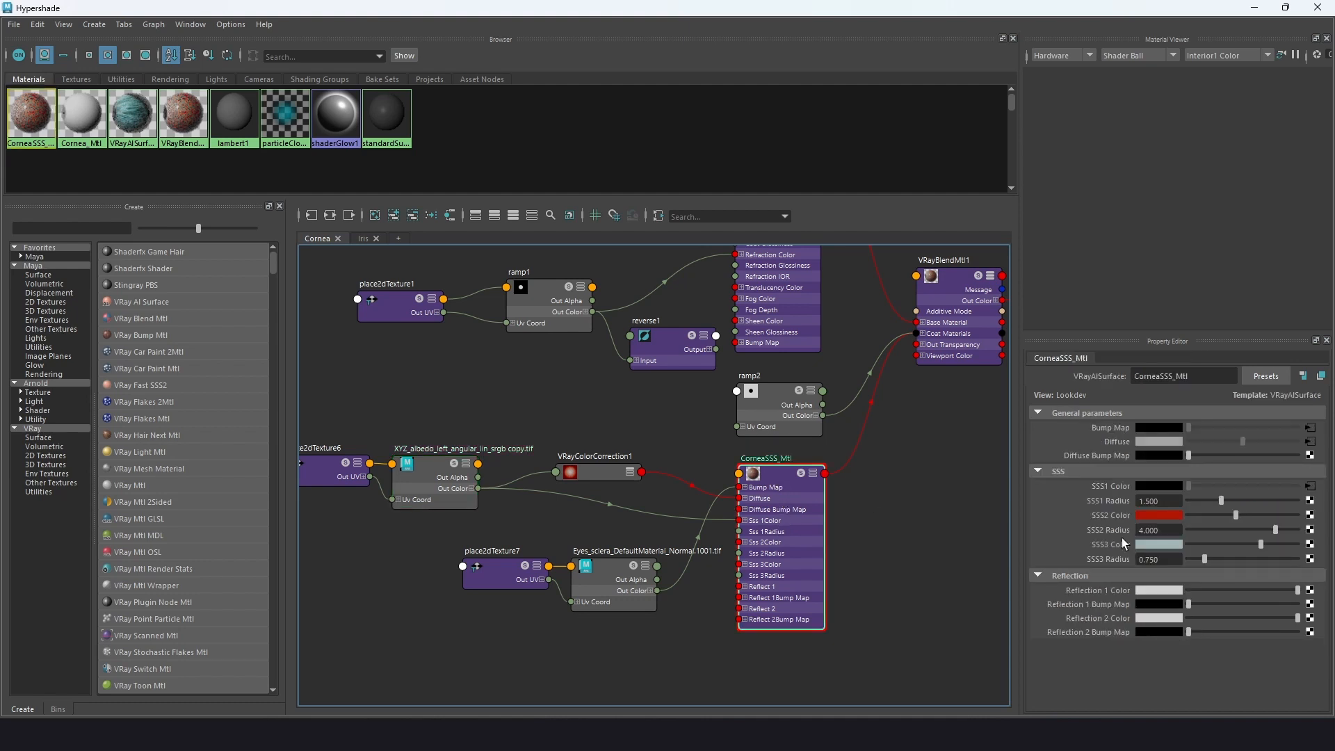
click(602, 473)
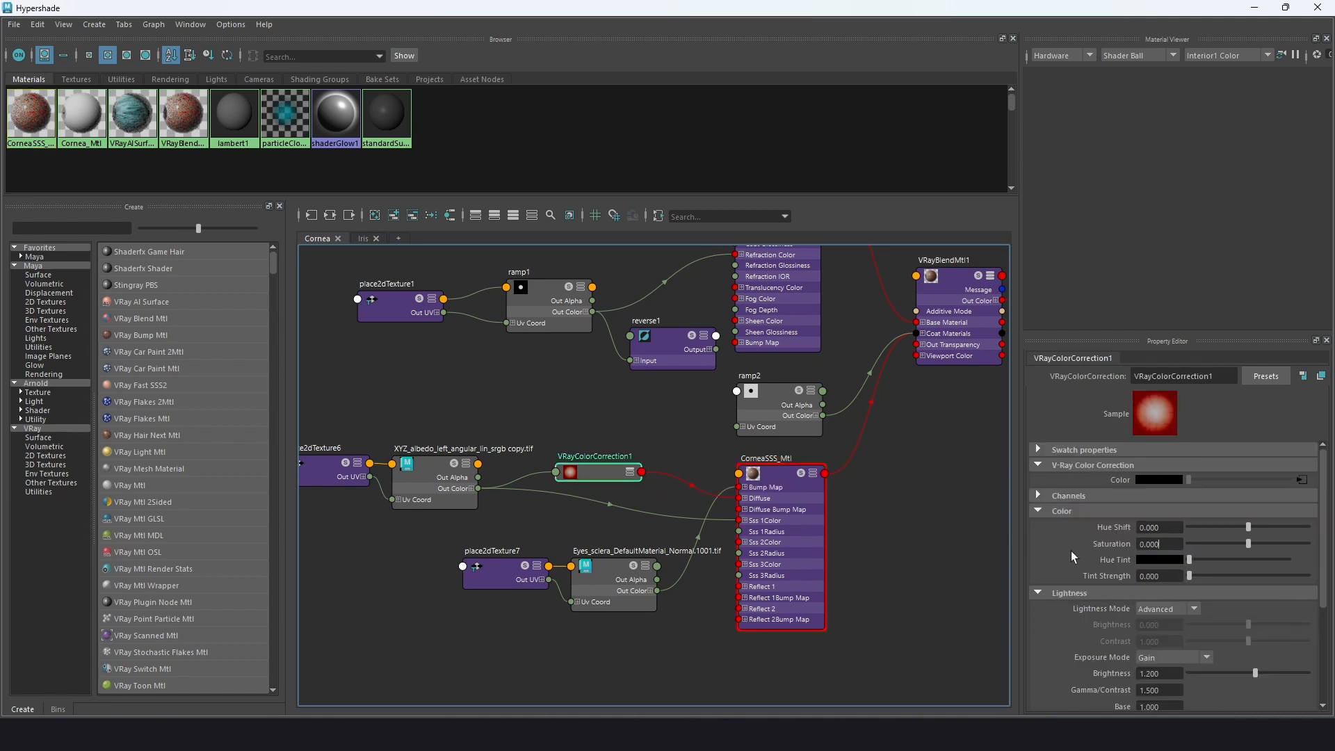
scroll(1069, 551, down, 2)
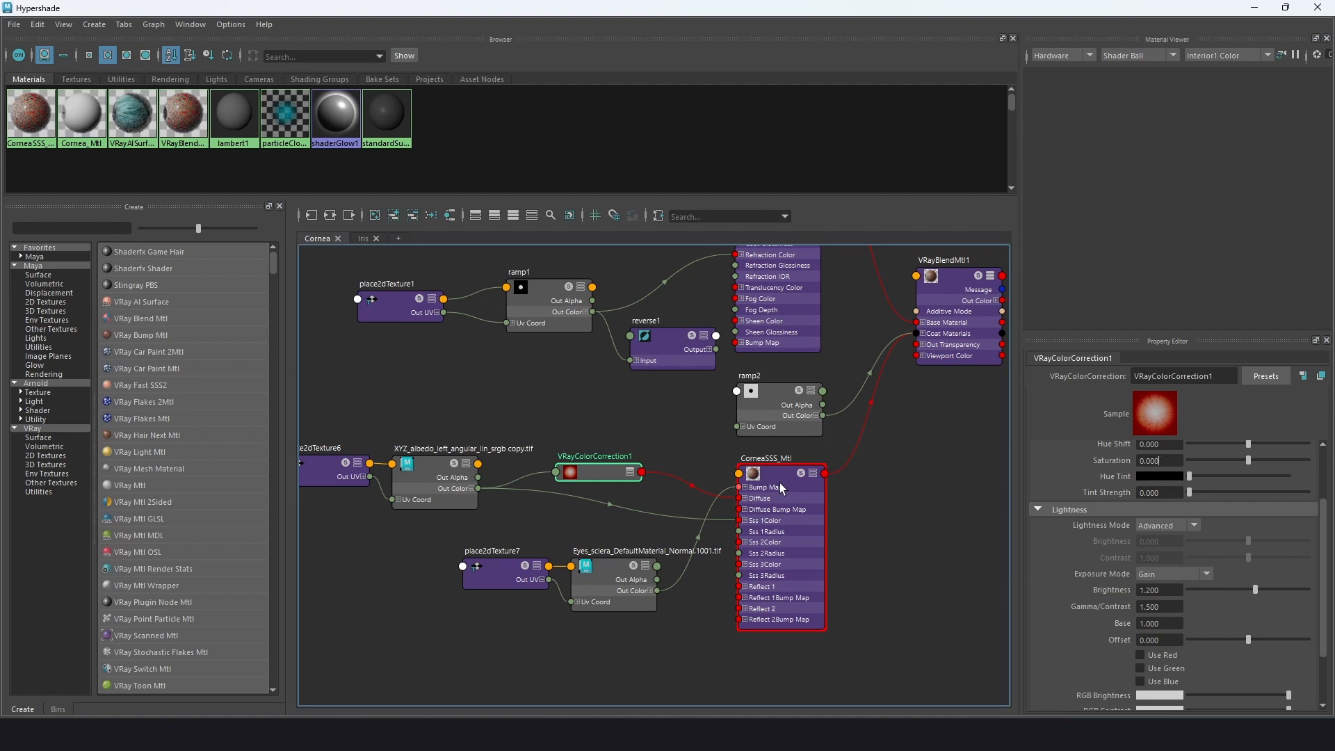
click(1254, 8)
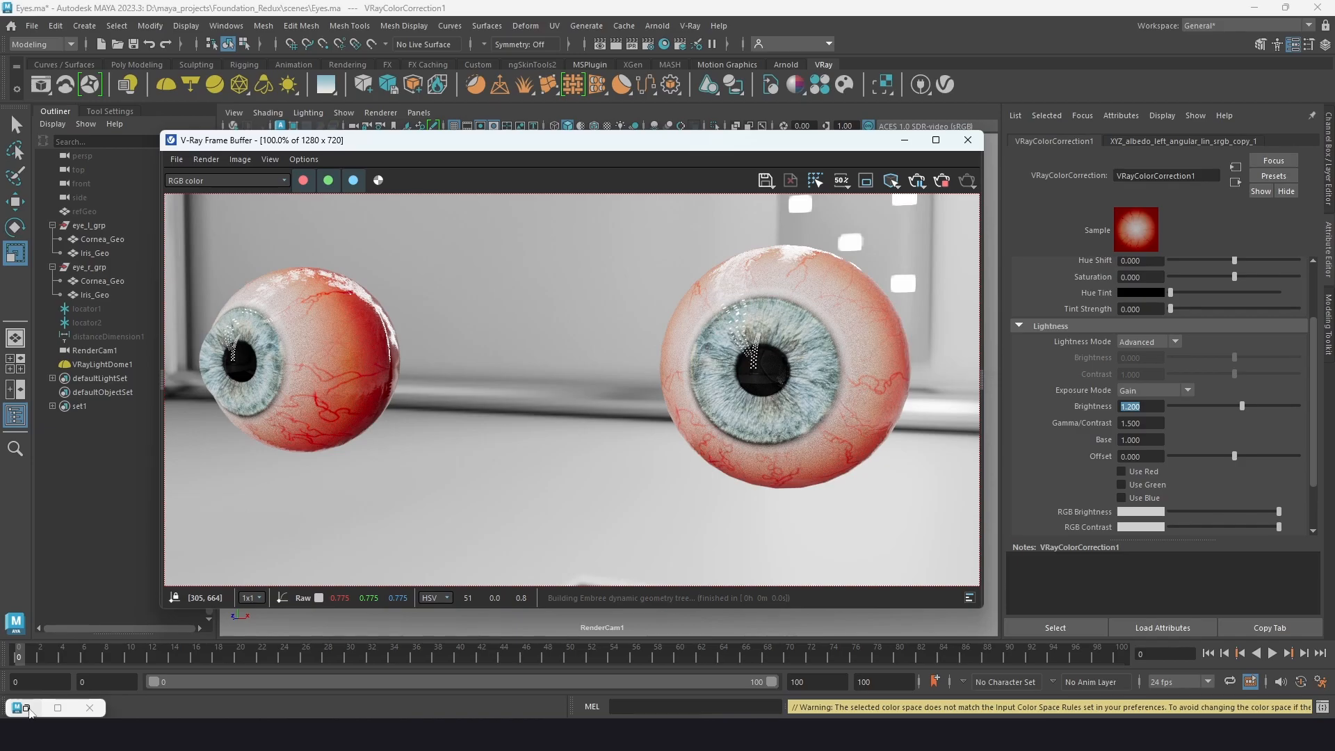
click(28, 708)
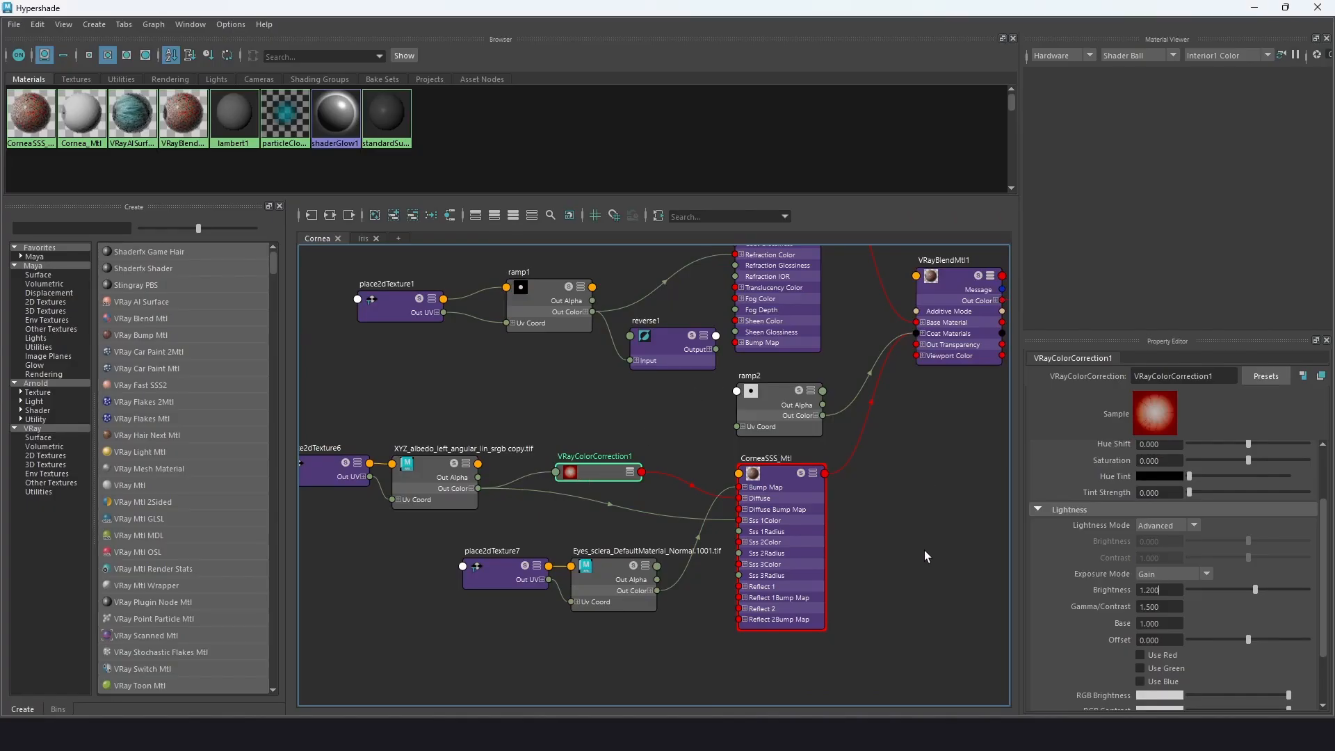
- Review CorneaSSS_Mtl's full bump, diffuse, SSS and reflection attributes, then inspect Cornea_Mtl's reflection and refraction settings
alt+middle_drag(924, 554, 831, 574)
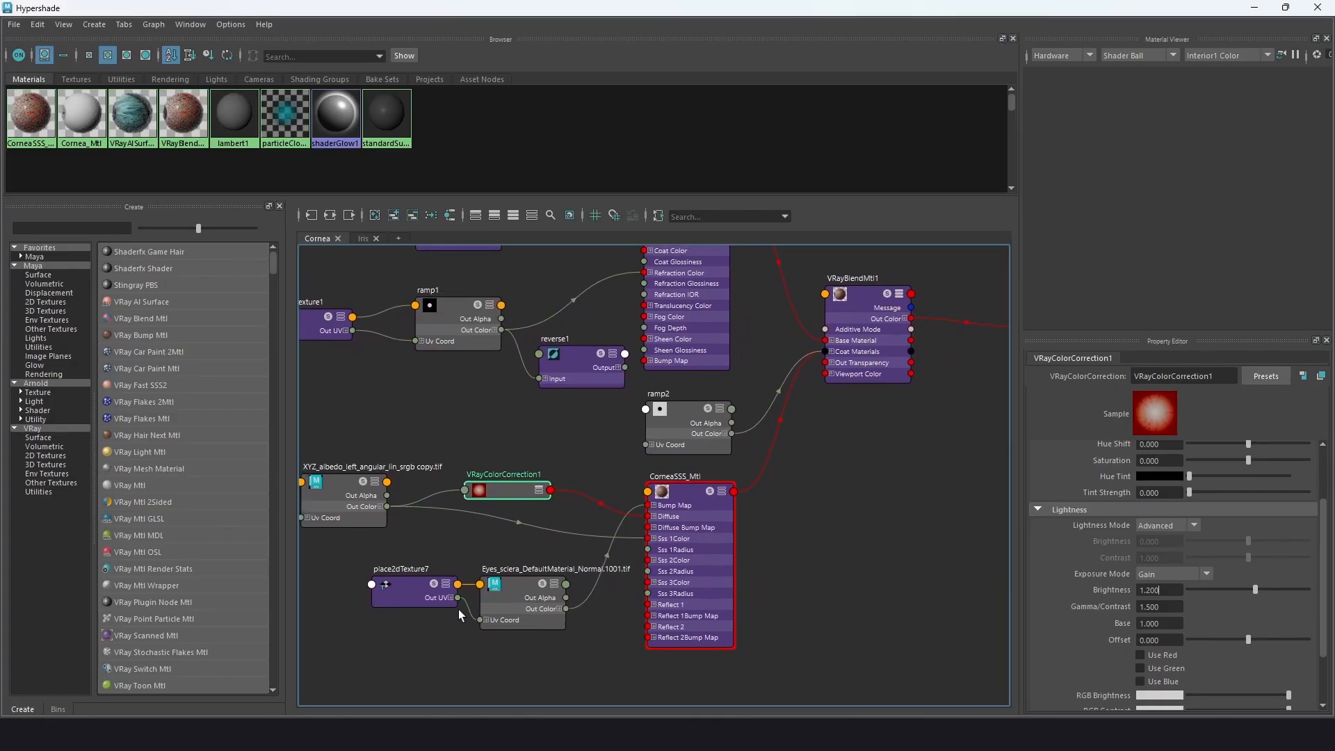
click(694, 497)
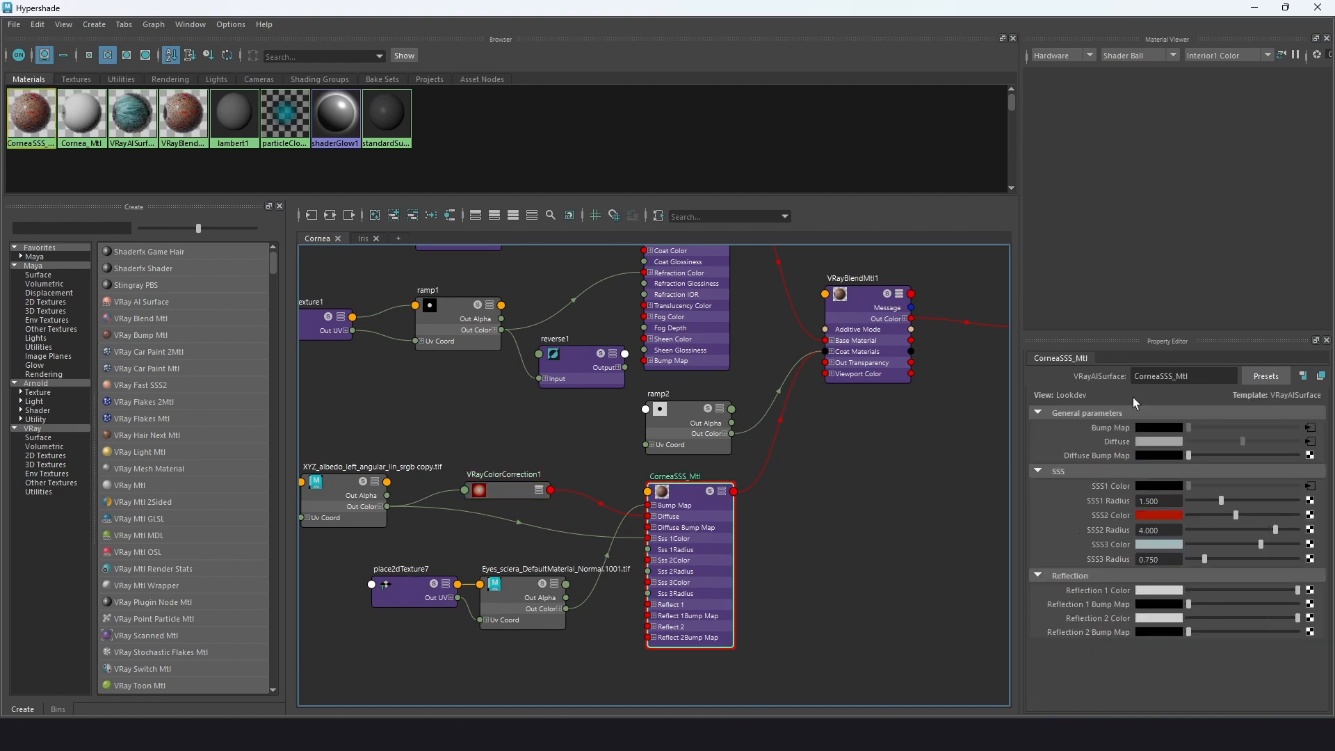
click(1253, 8)
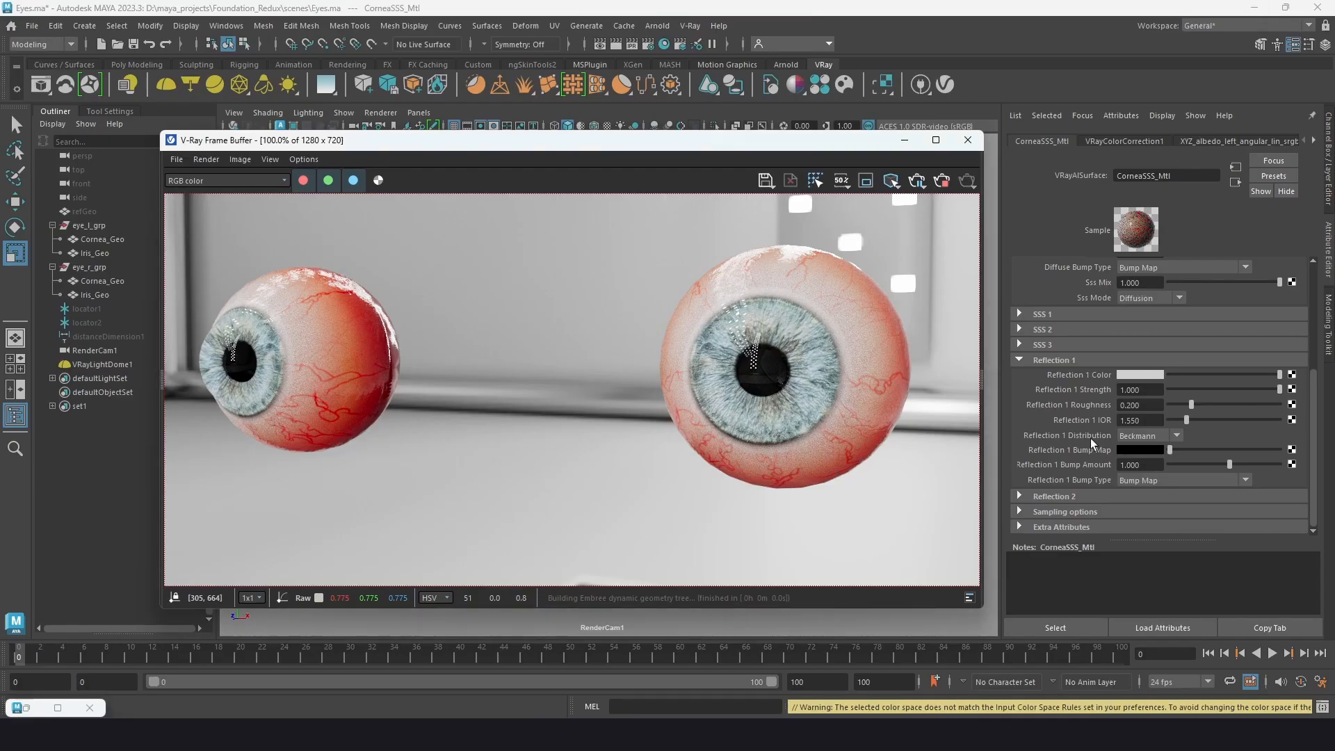
scroll(1091, 442, up, 5)
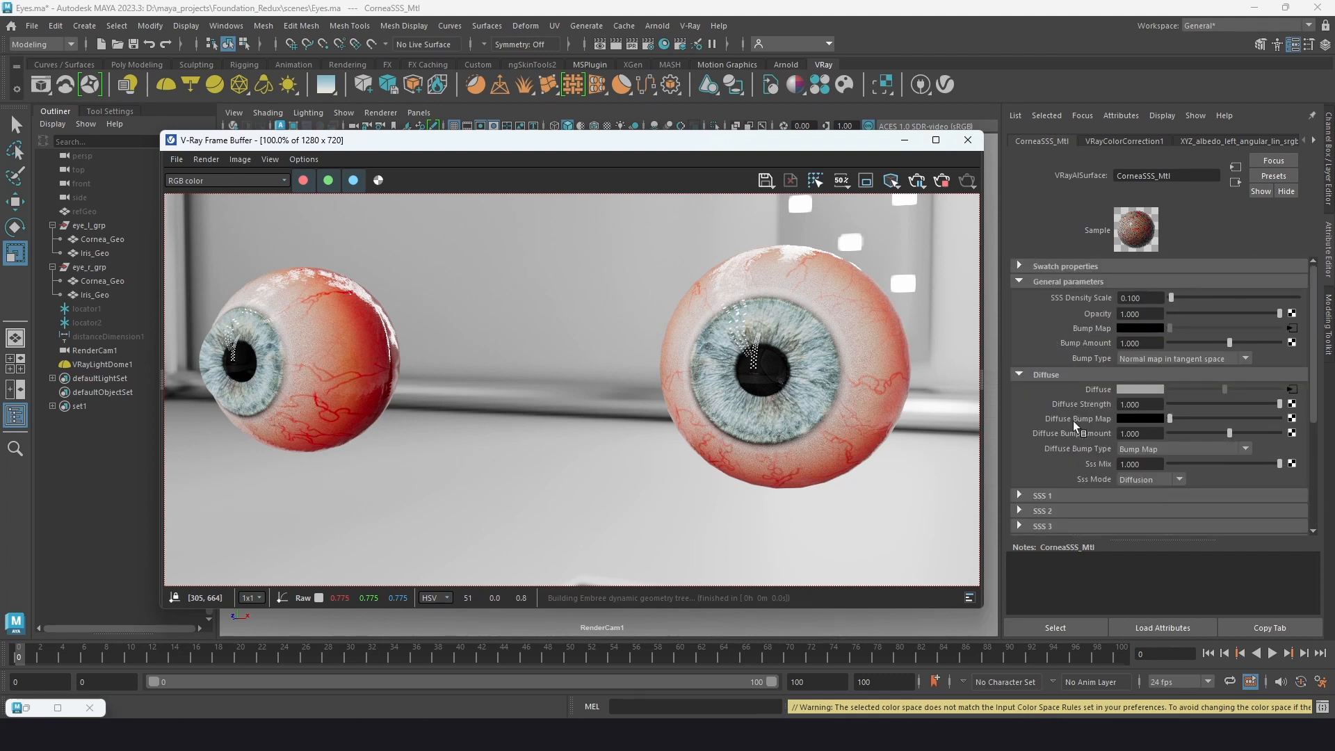
scroll(1071, 455, down, 5)
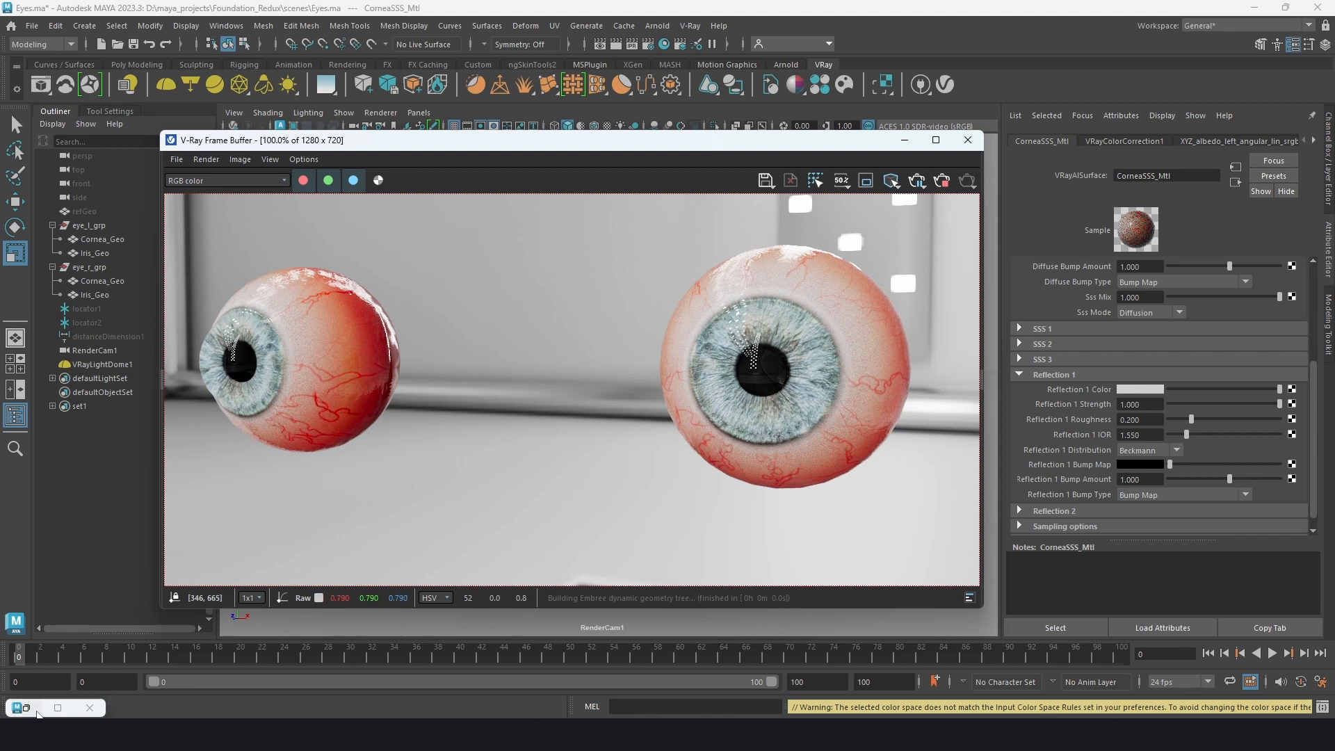
click(58, 708)
alt+middle_drag(513, 455, 602, 541)
click(804, 306)
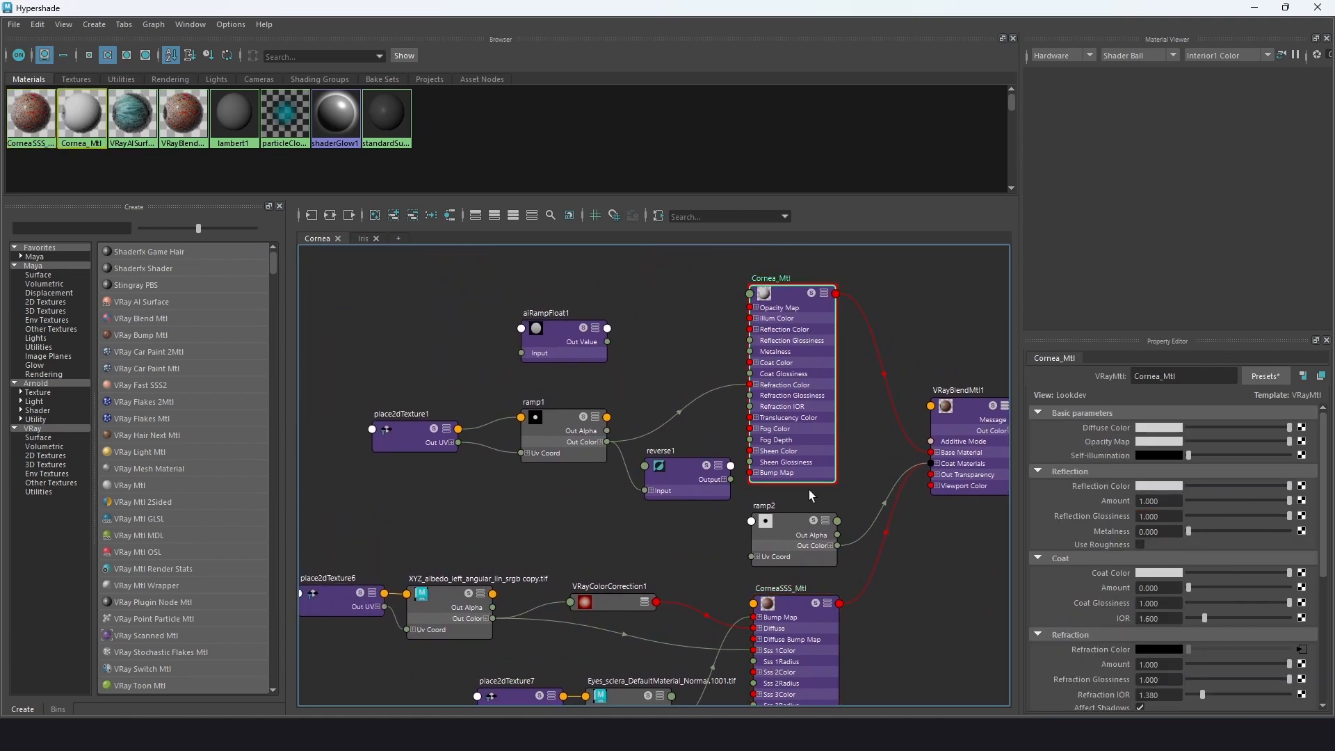
- Open the Iris graph and inspect VRayAlSurface1's settings, the rendered iris and the iris diffuse file texture's attributes
click(363, 238)
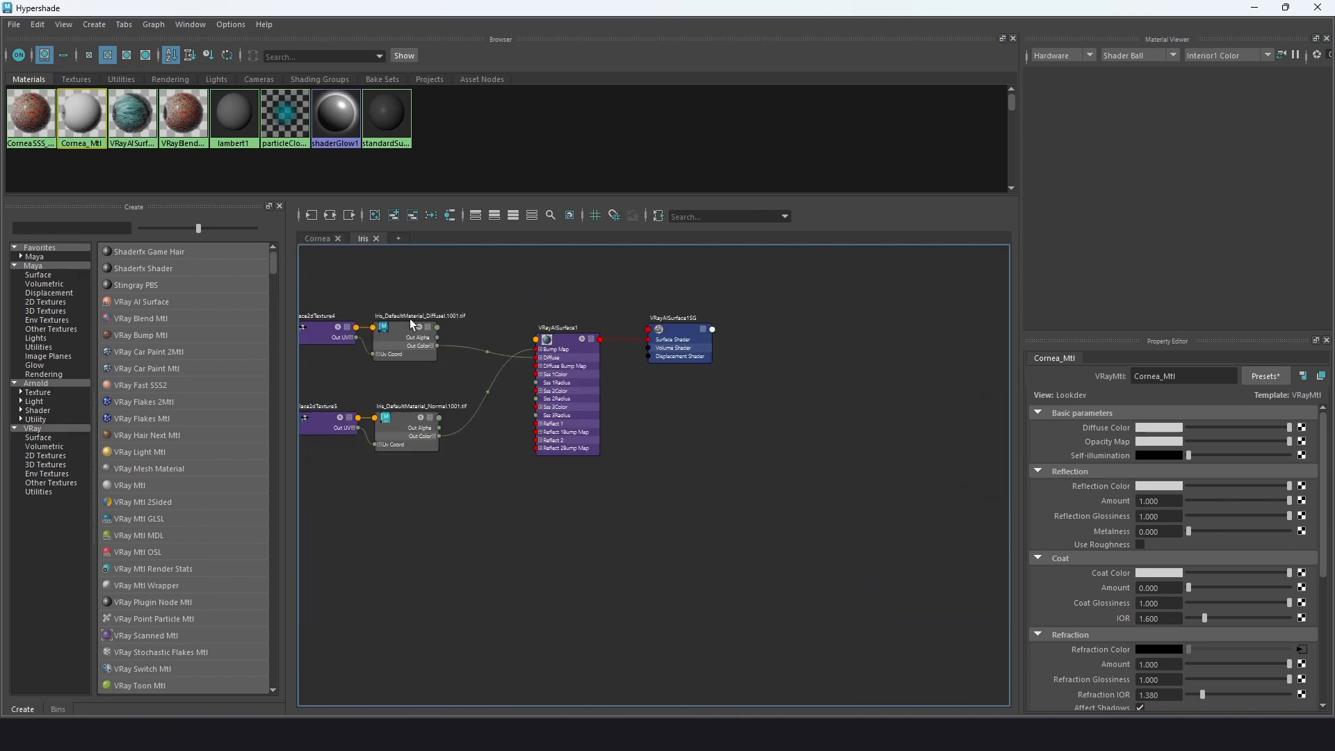
click(690, 378)
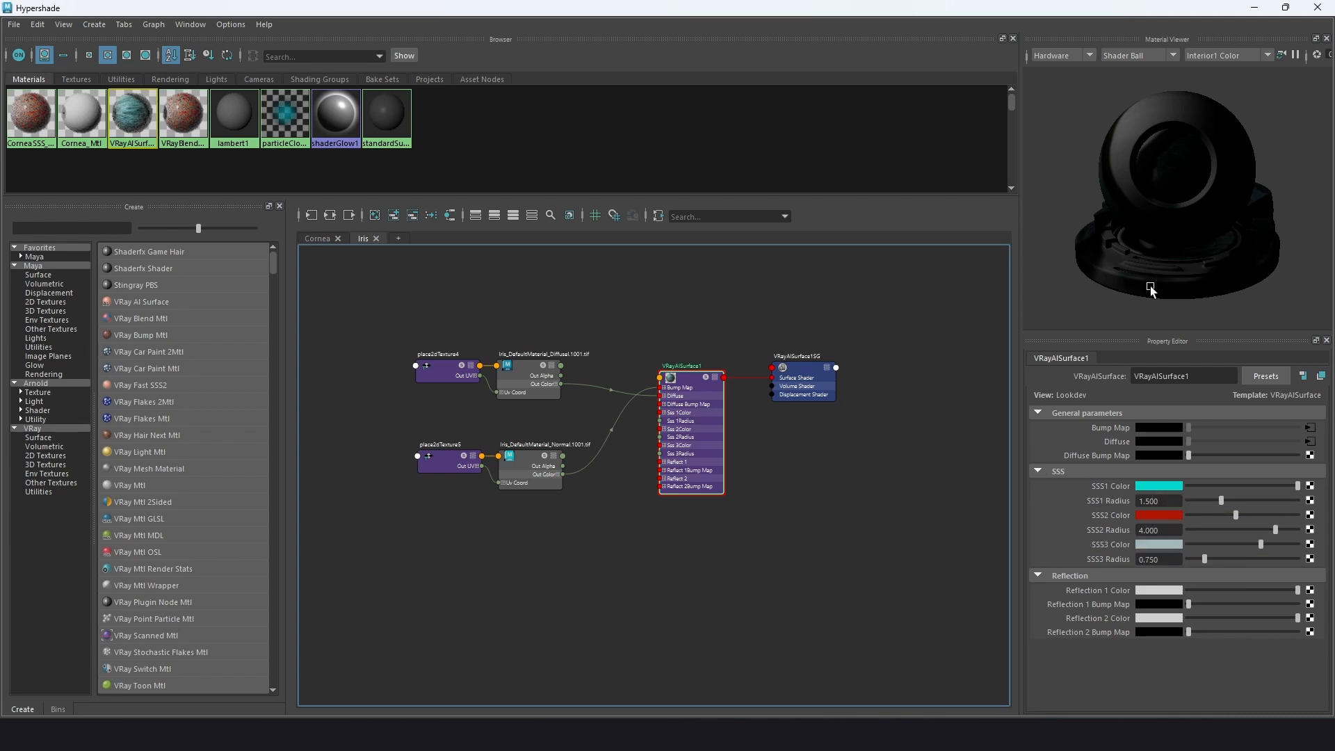
click(1254, 8)
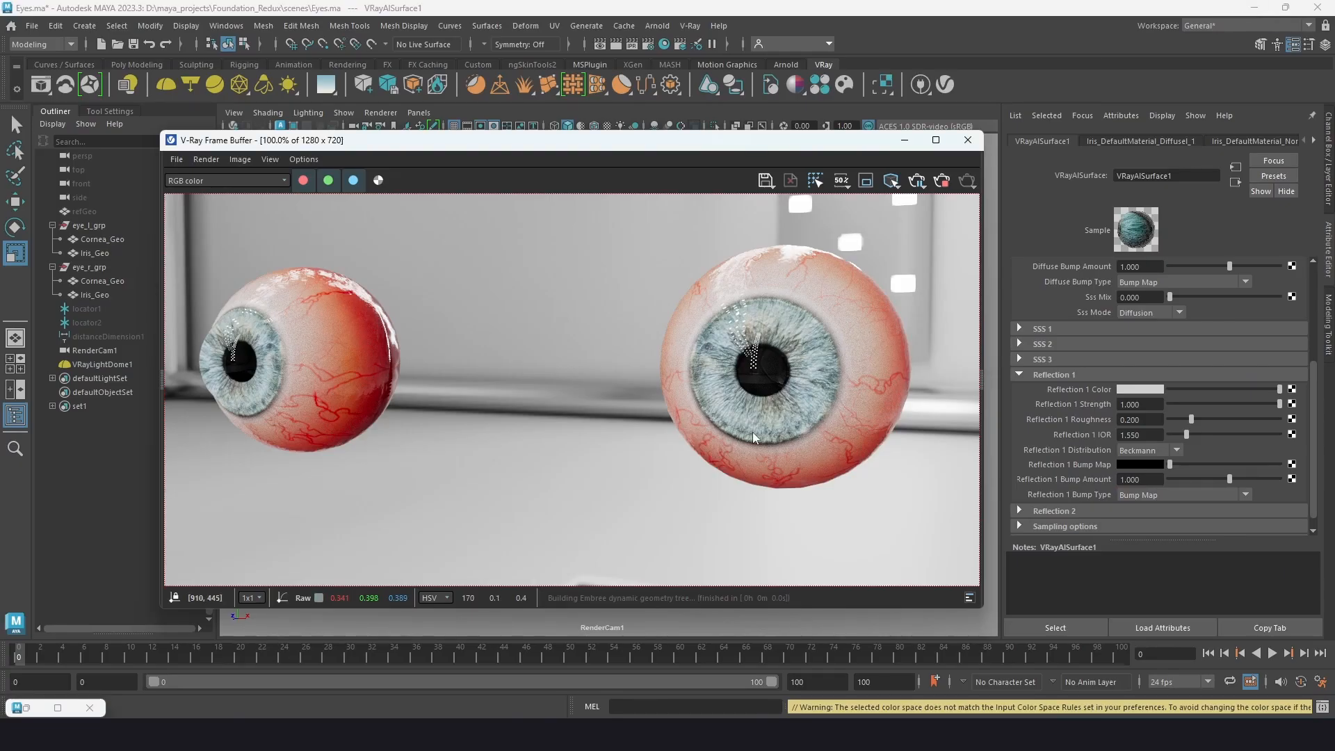
click(28, 708)
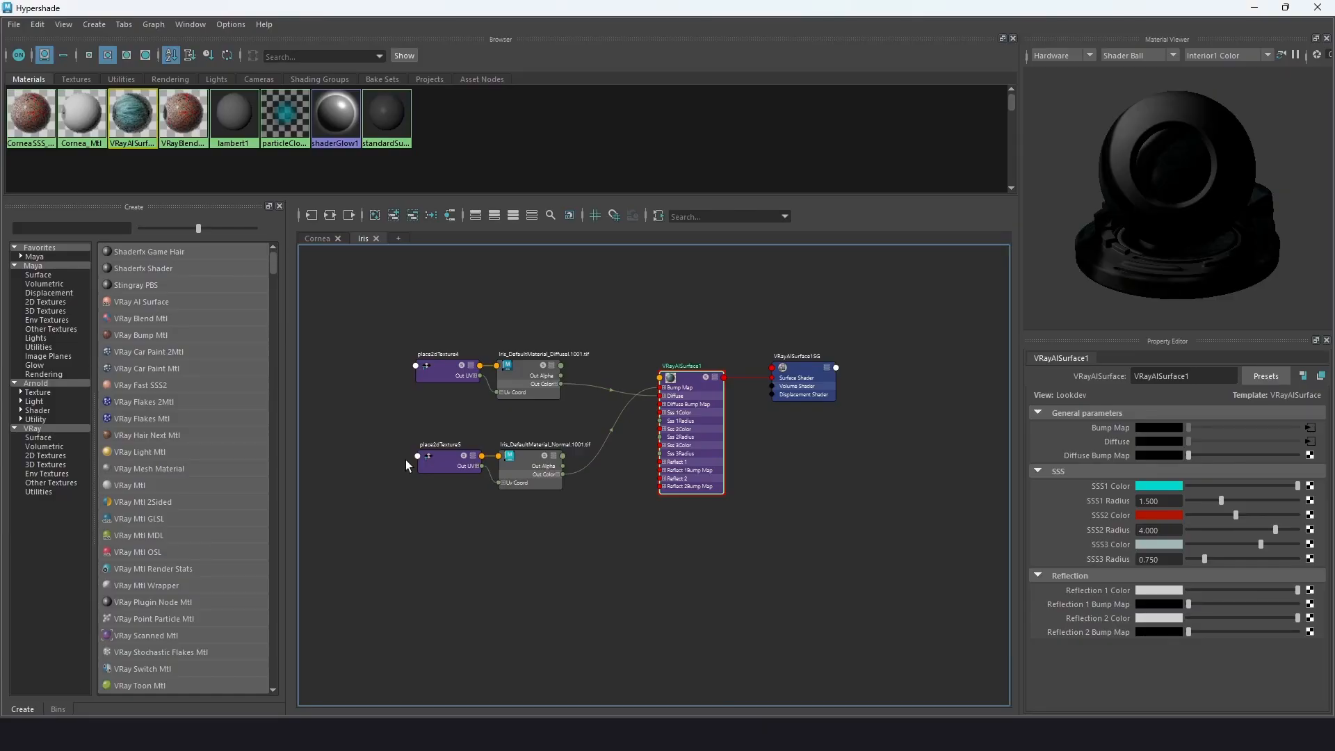
click(524, 367)
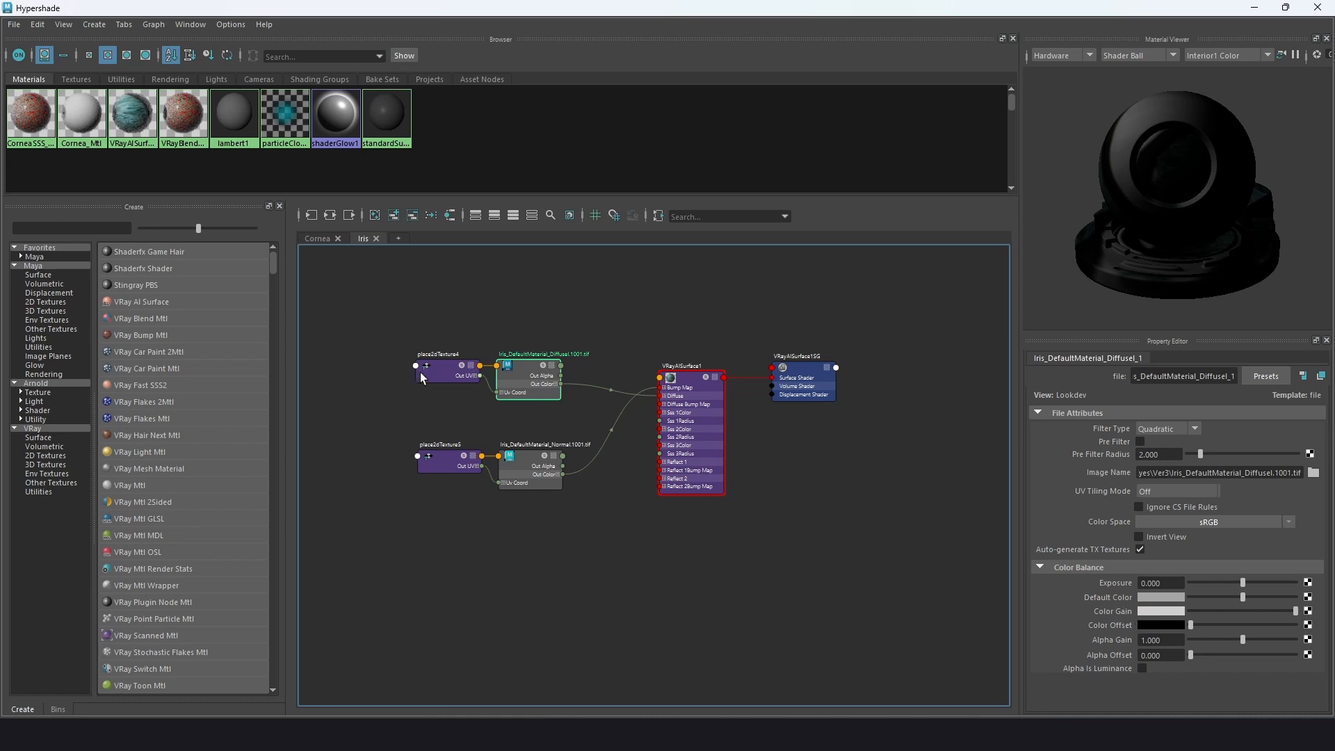
- Move place2dTexture4 away from the iris diffuse file texture, create a Maya Ramp texture and place its nodes above the diffuse texture
drag(432, 374, 351, 379)
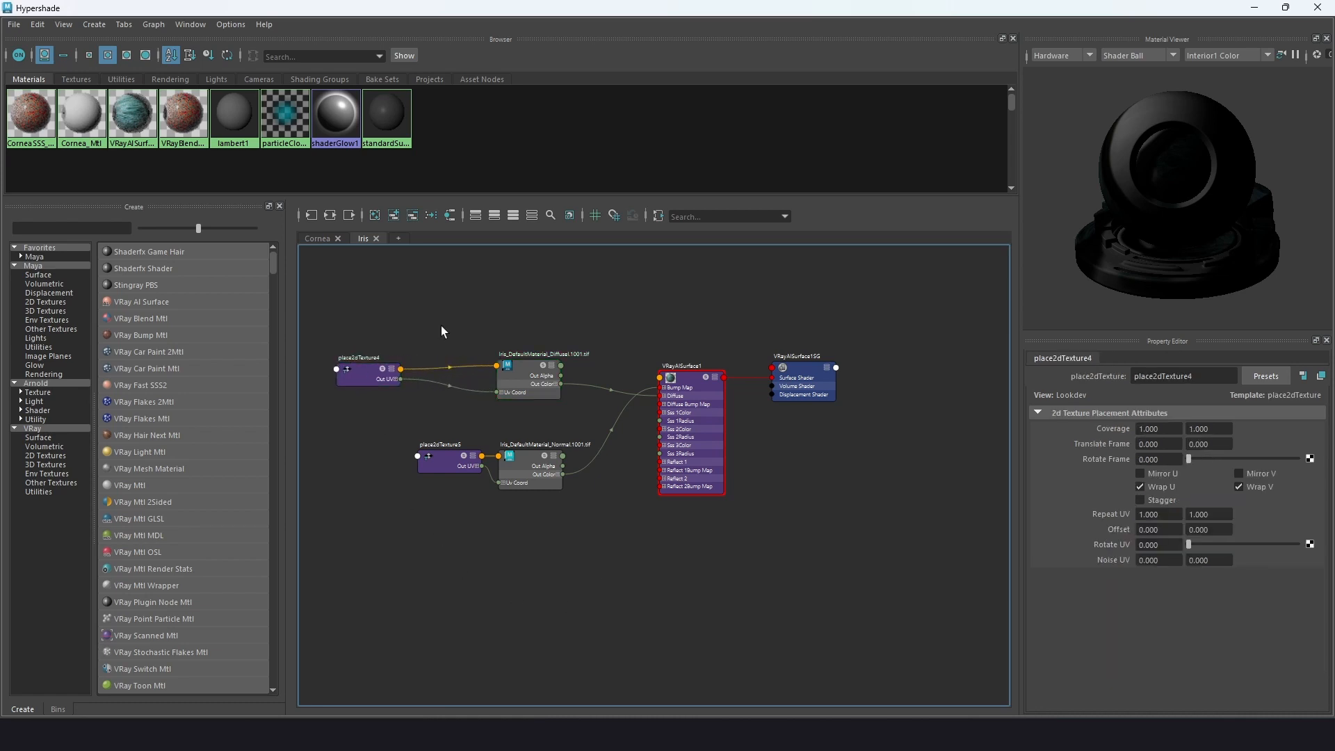
key(Tab)
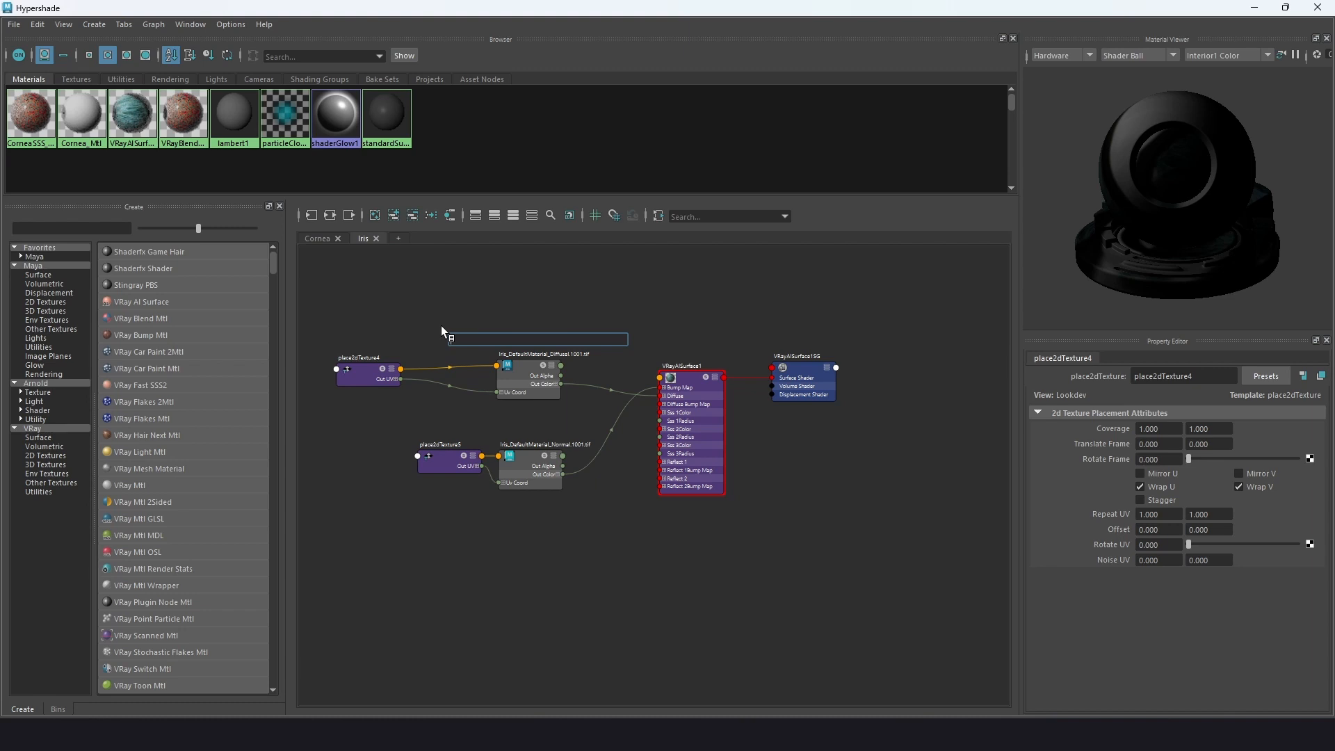
text(ramp)
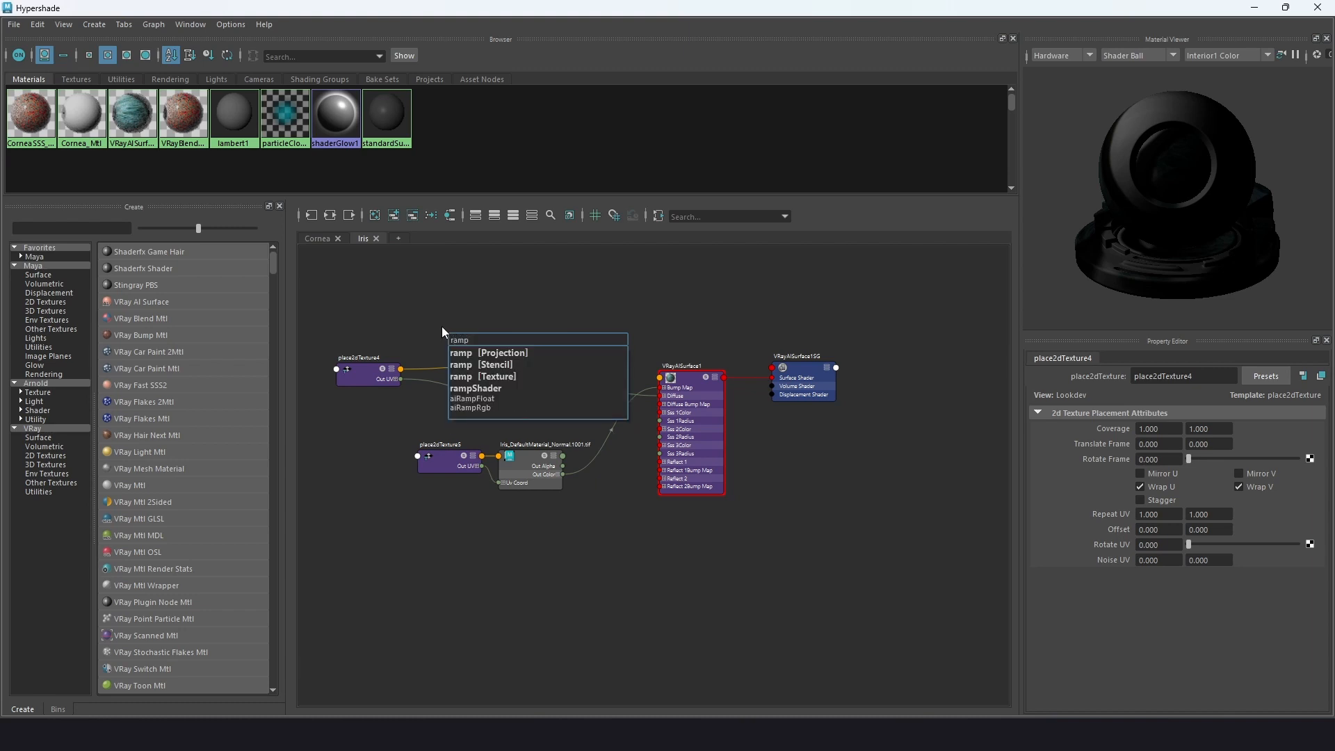
click(42, 275)
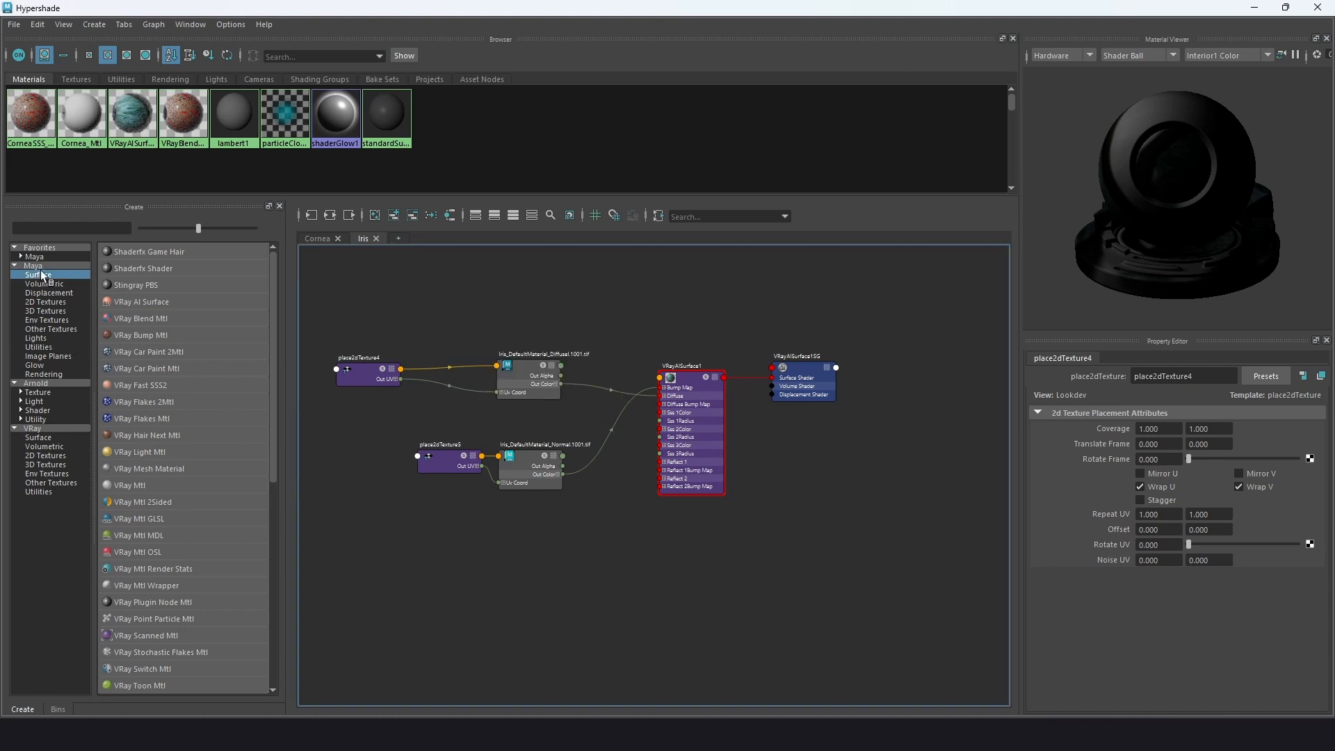
click(32, 267)
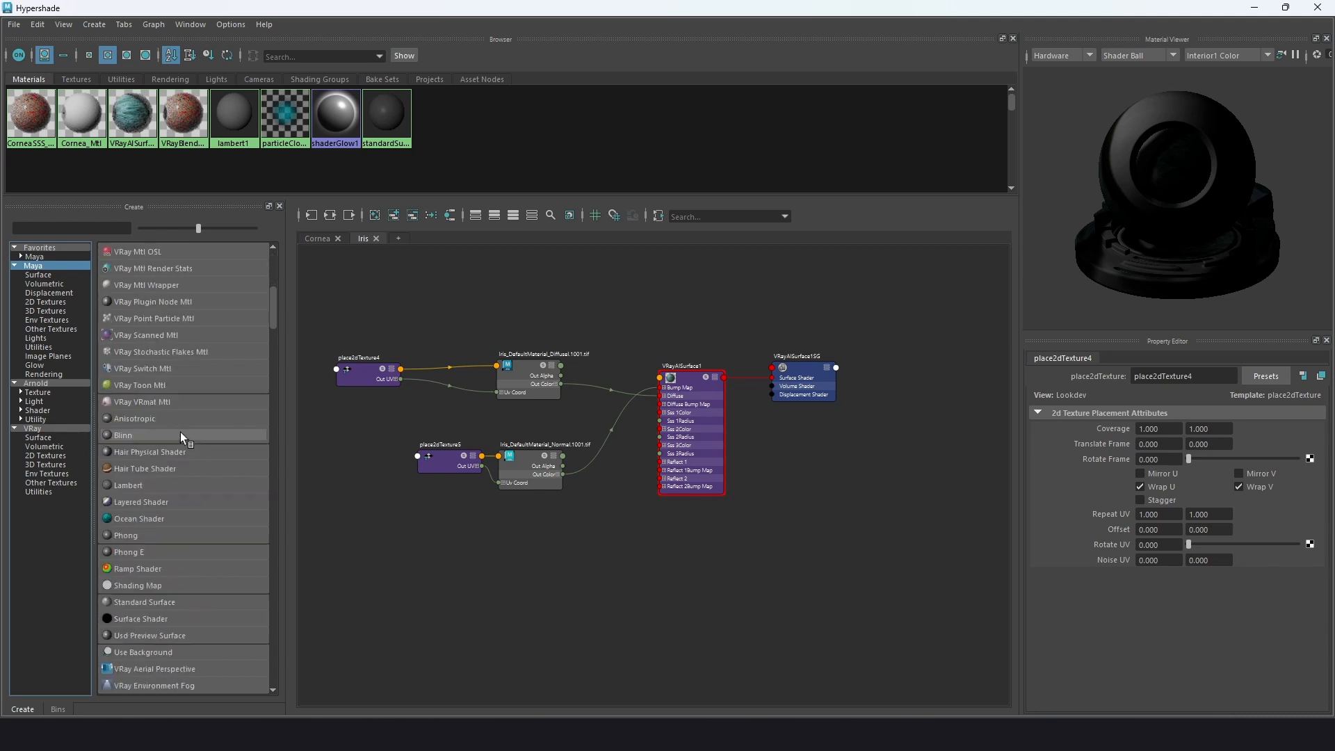
scroll(180, 432, down, 10)
scroll(181, 432, down, 6)
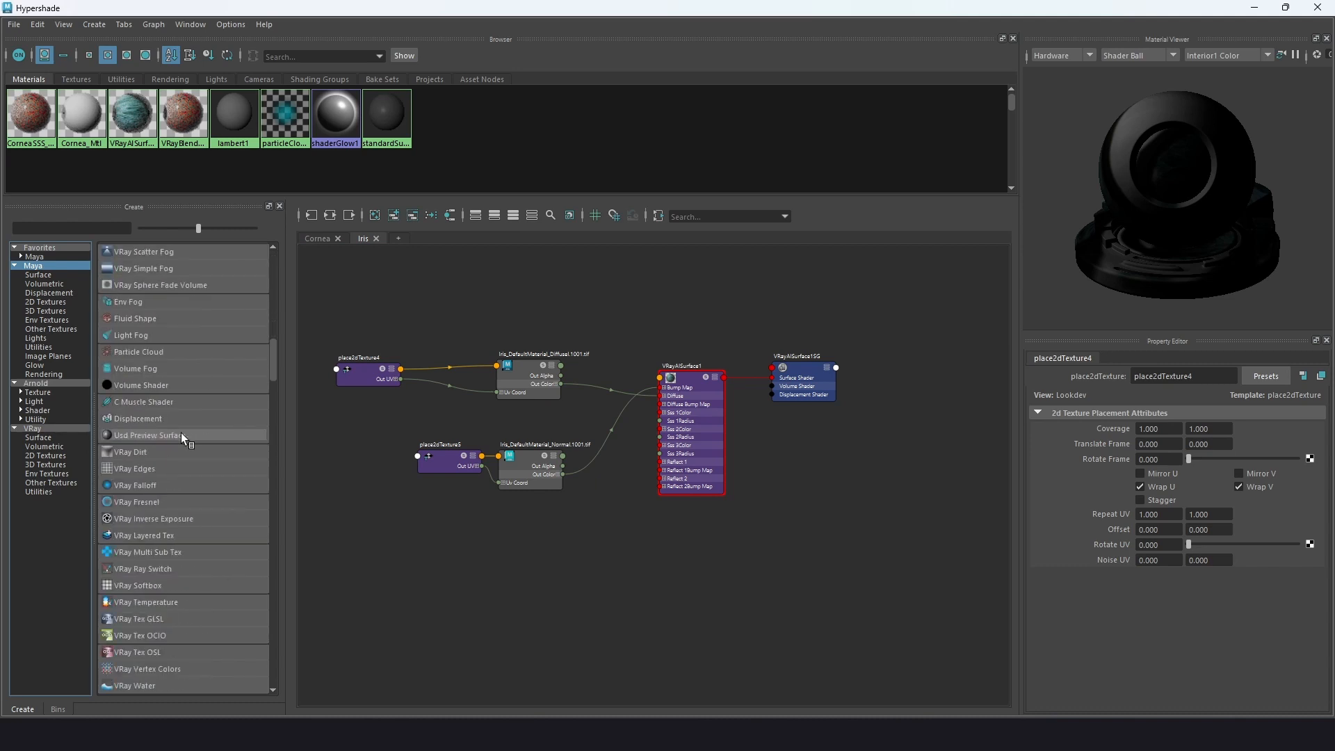
scroll(179, 526, down, 3)
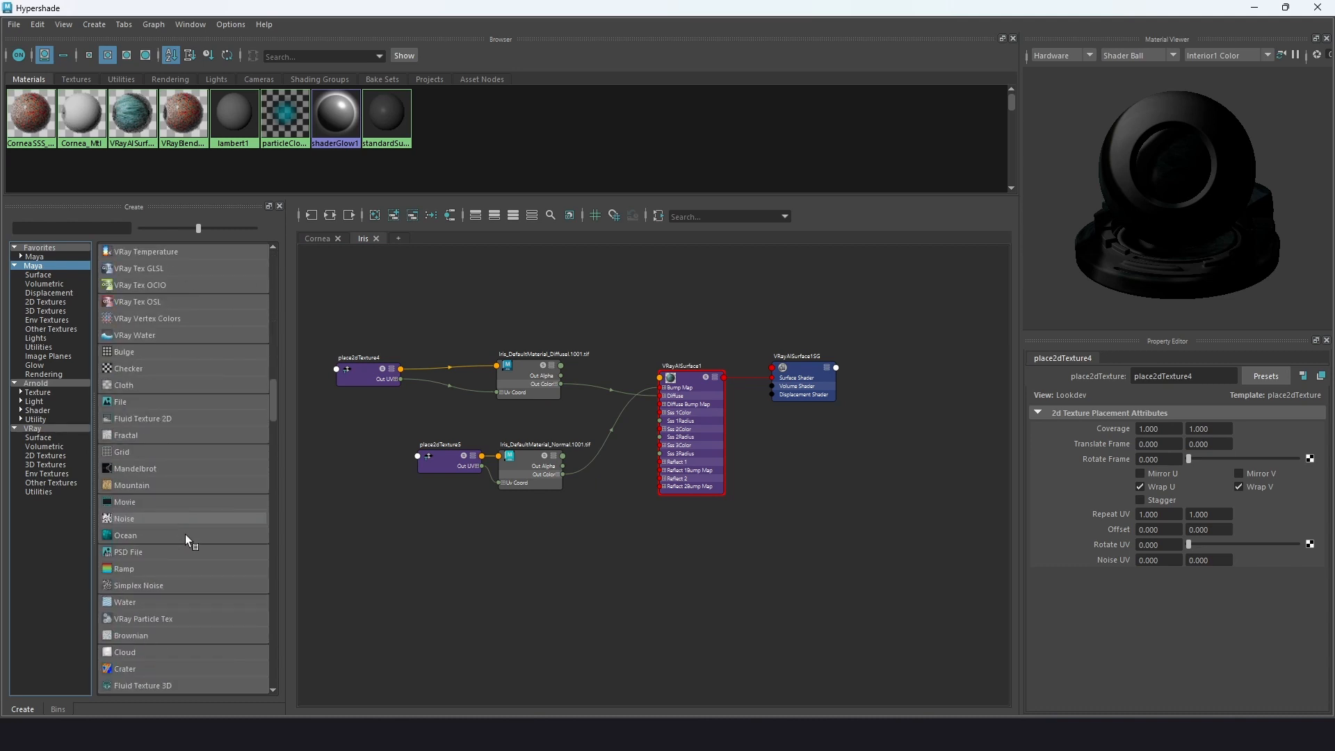
click(120, 568)
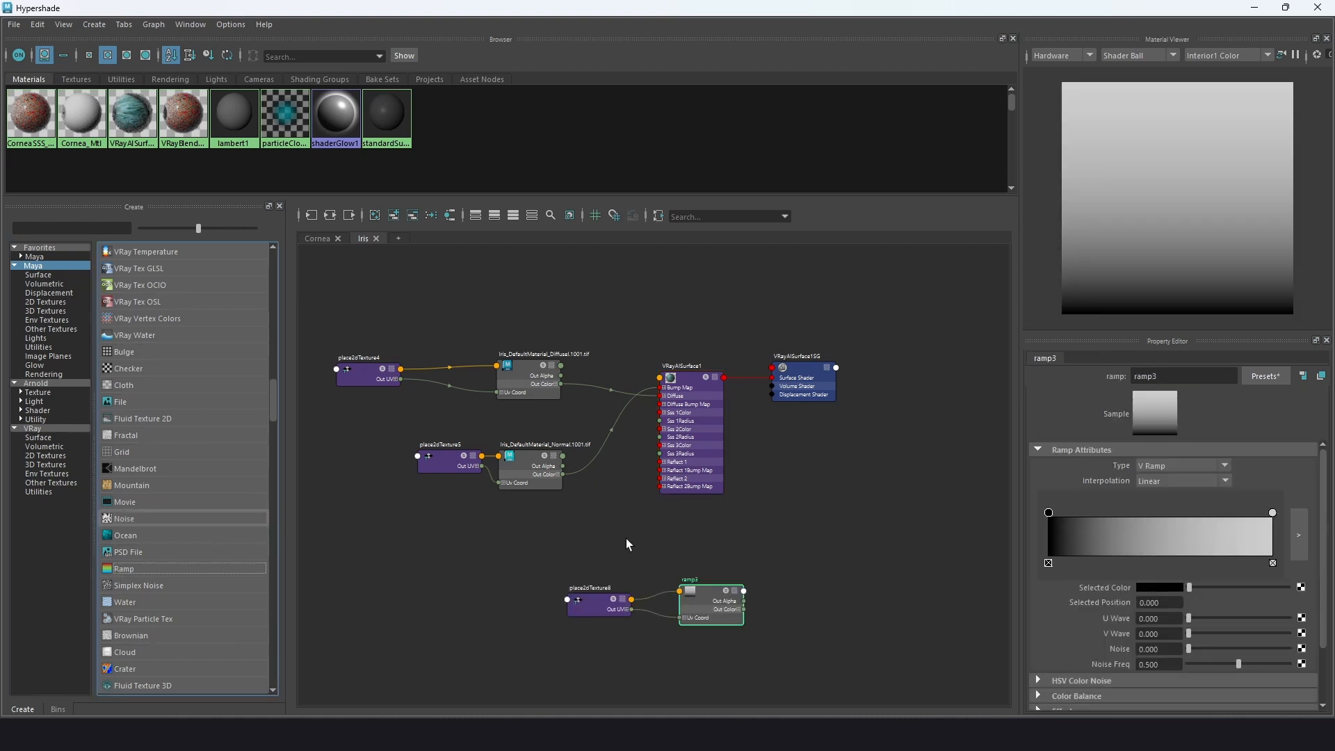
drag(610, 558, 433, 324)
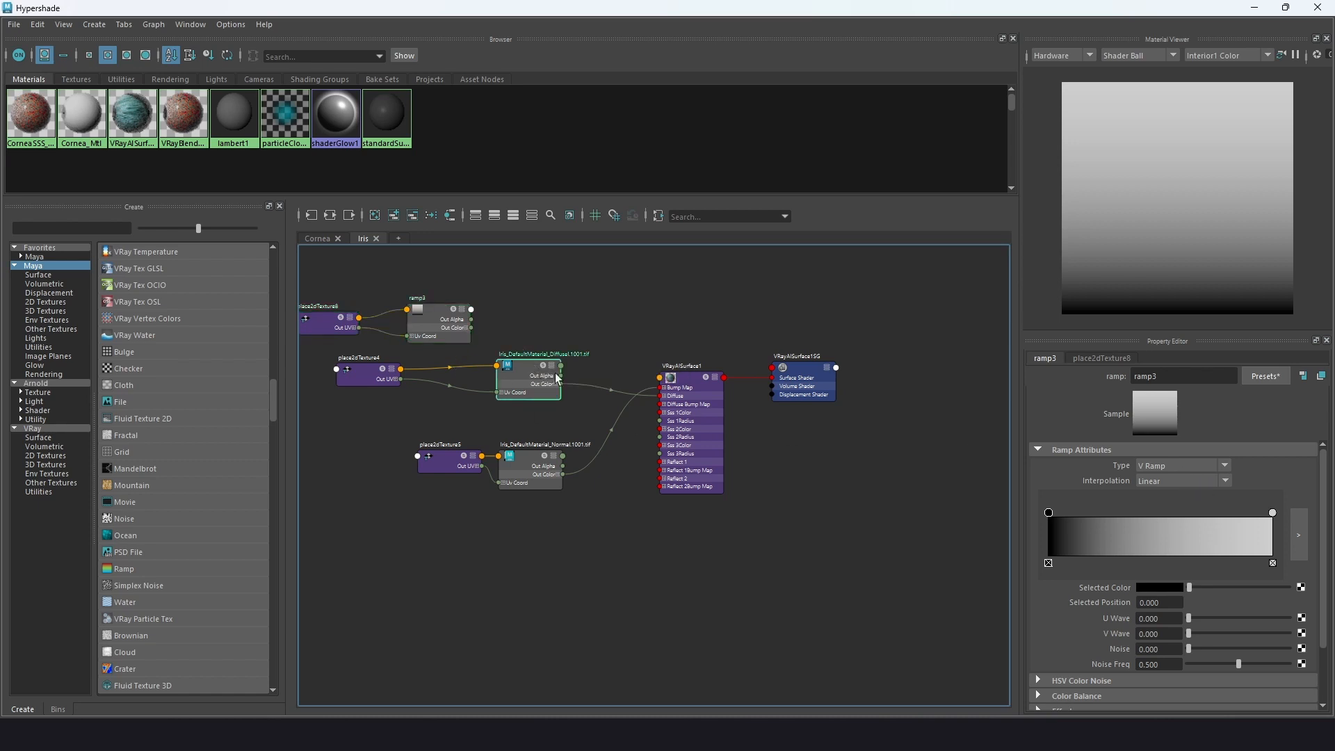
- Connect the new ramp's Out Color to the Color Gain of the iris diffuse file texture
click(494, 367)
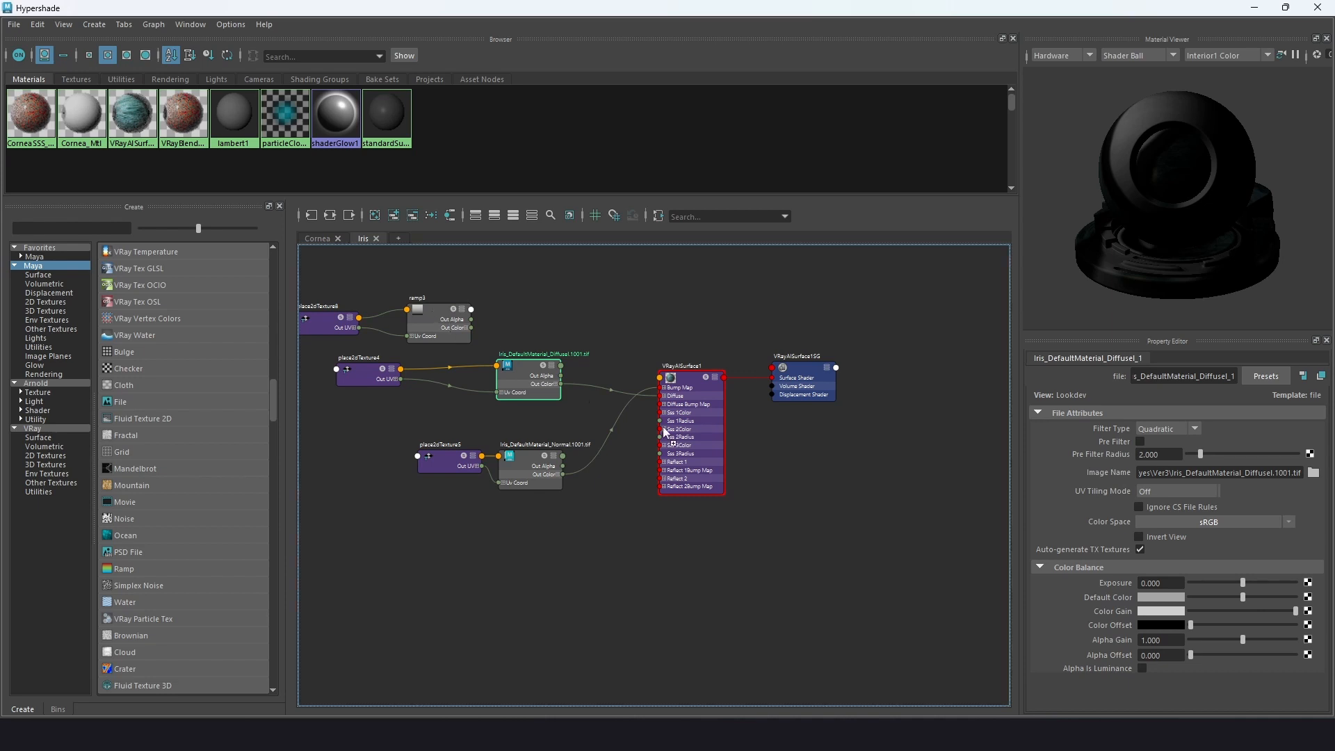
middle_drag(1096, 607, 1095, 607)
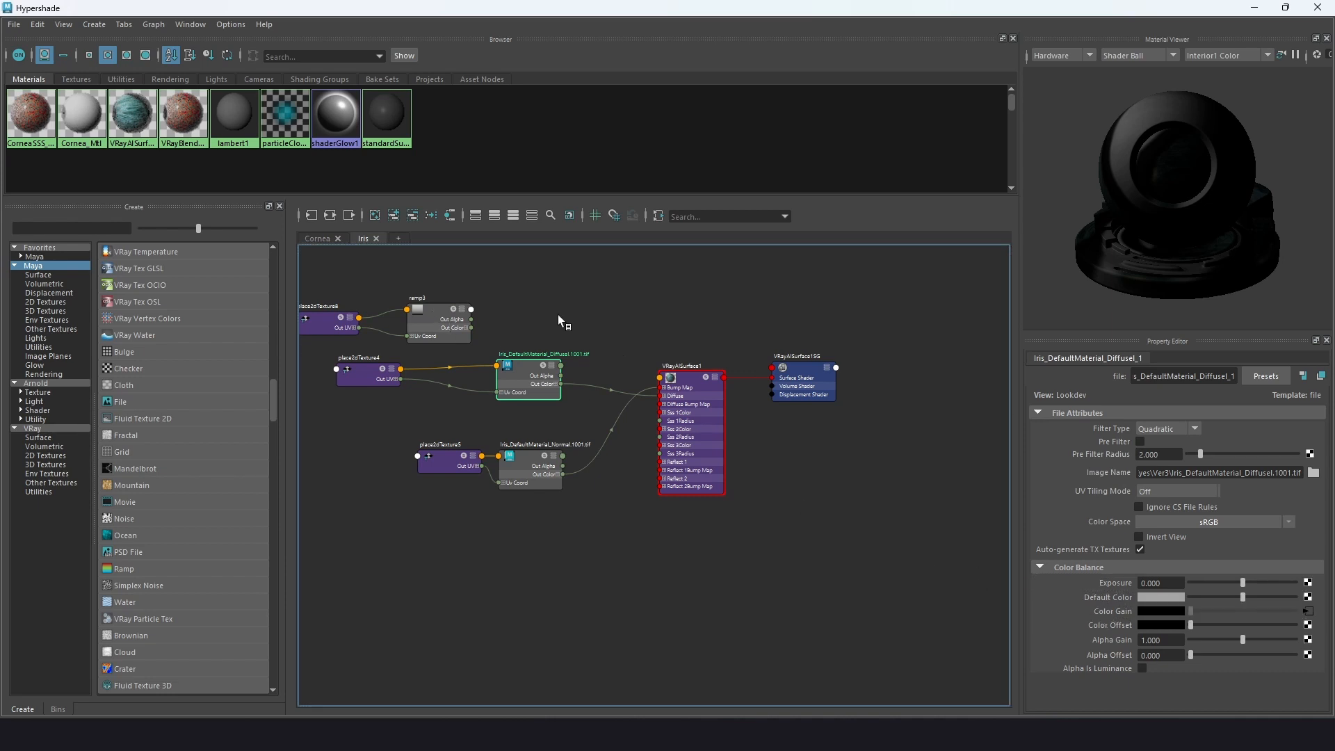
click(1284, 7)
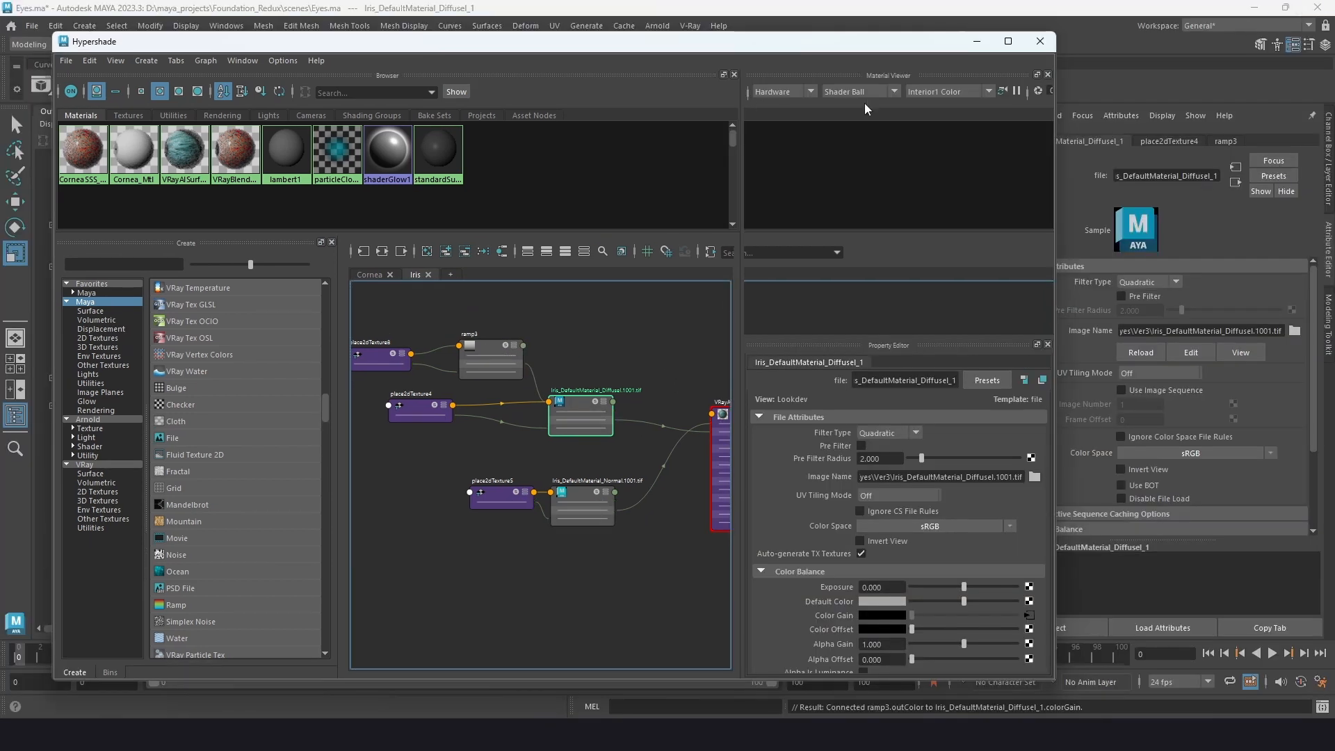
- Select ramp3 and set its type to Circular Ramp with the render in view
click(489, 350)
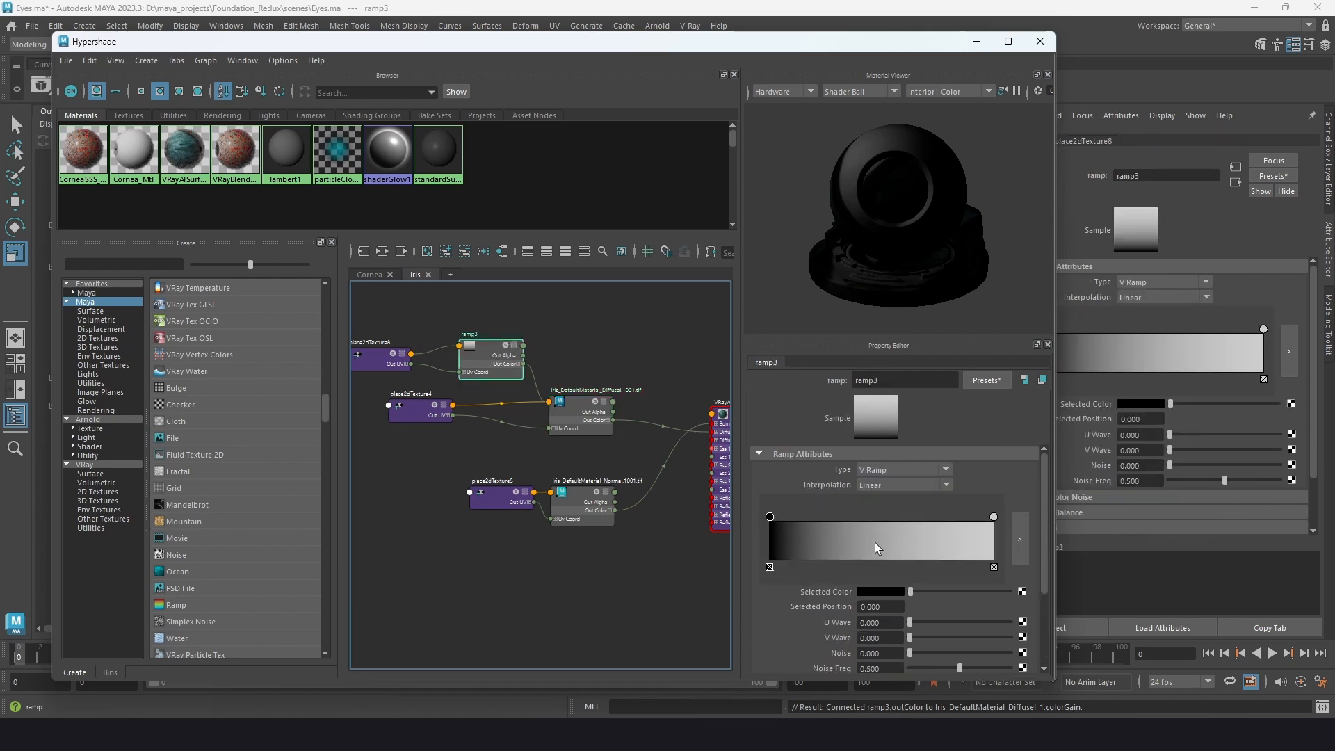
click(976, 41)
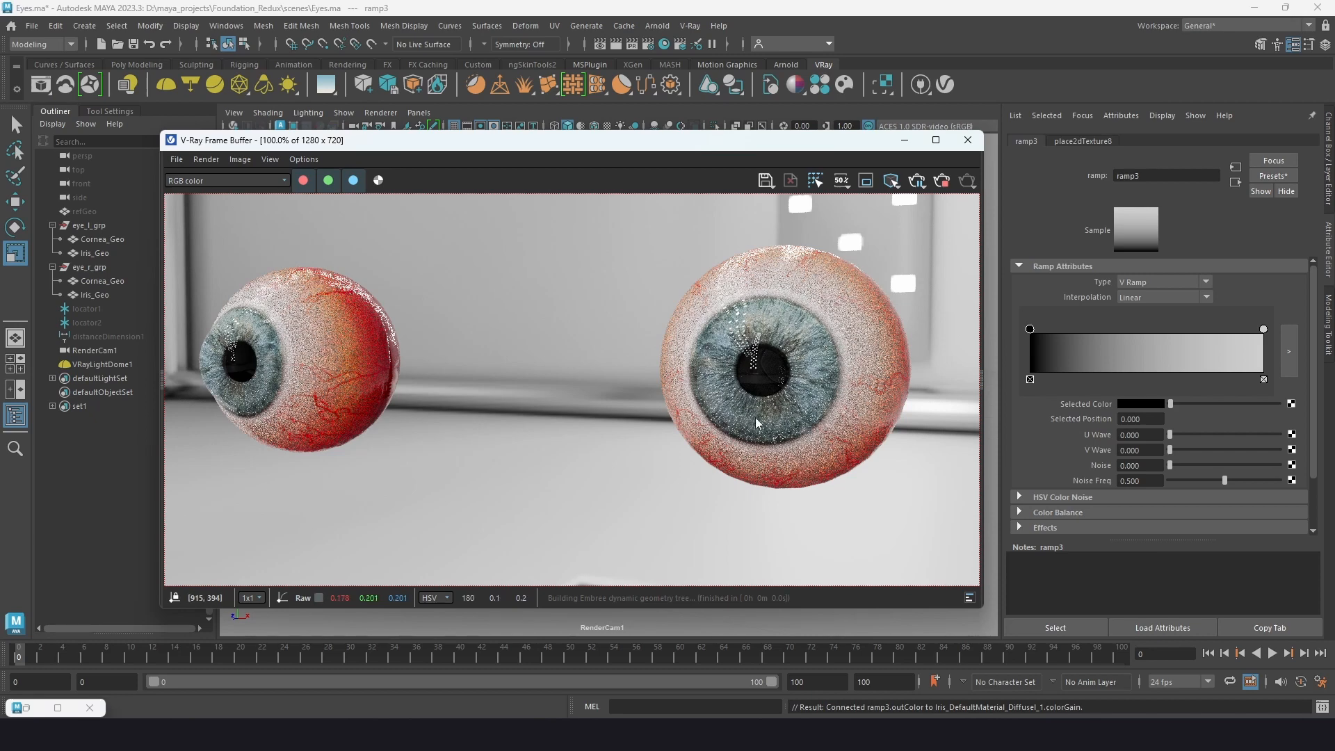
click(1178, 284)
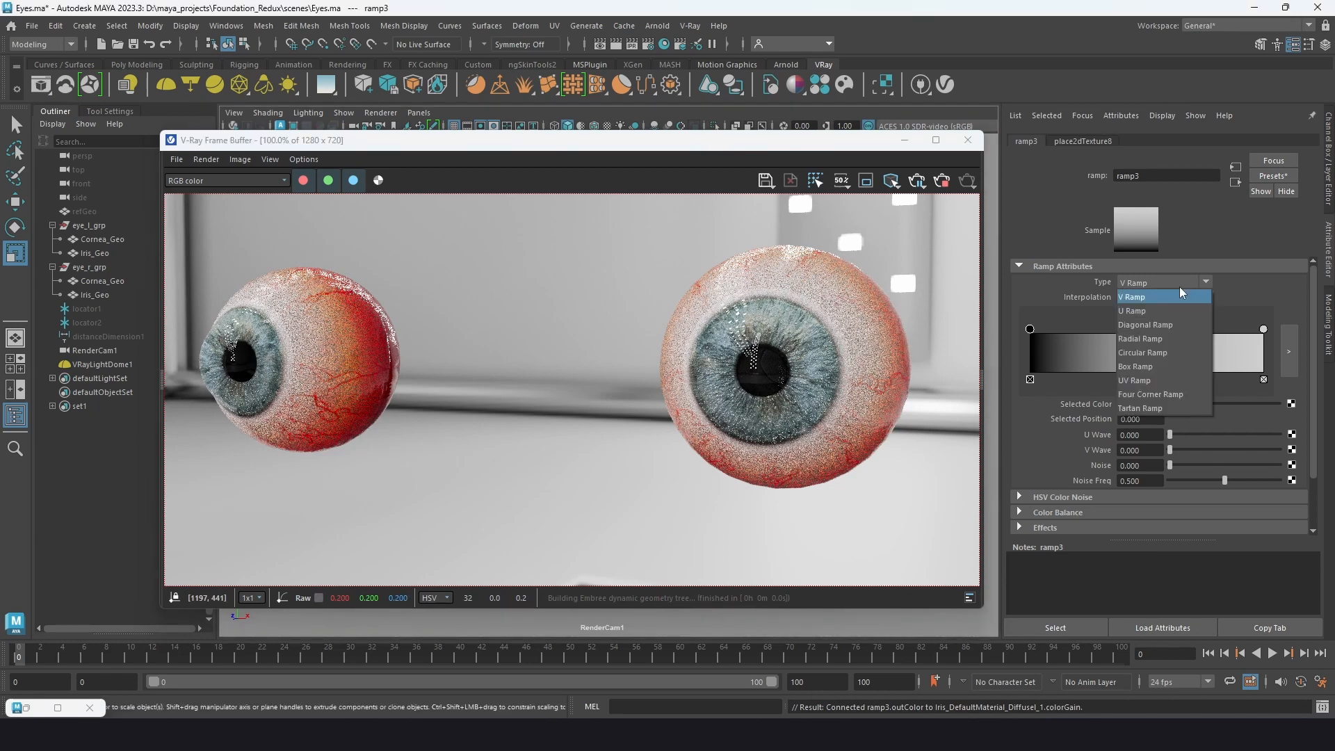
click(1161, 352)
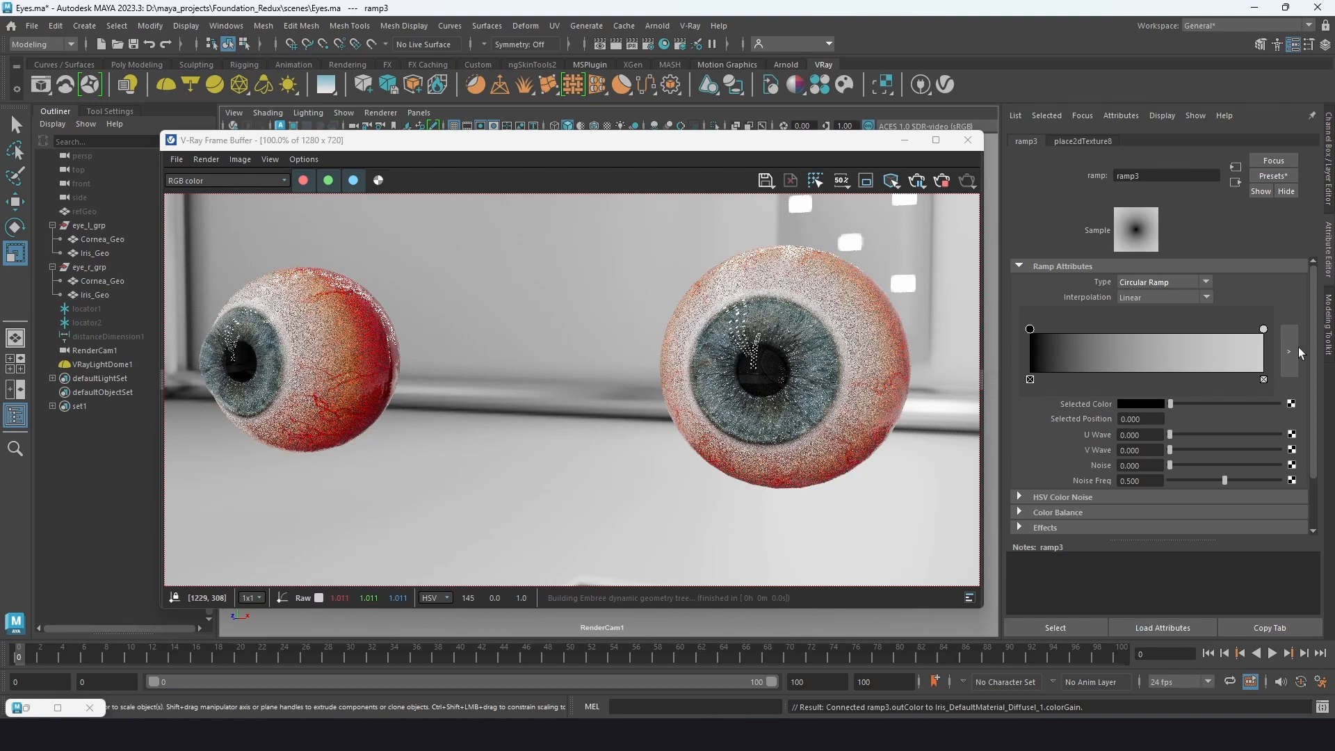
- Reverse ramp3 so it runs from light grey to black, and move the black stop to position 0.750
mouse_move(1028, 329)
mouse_down()
mouse_move(1275, 338)
mouse_move(1028, 331)
mouse_up()
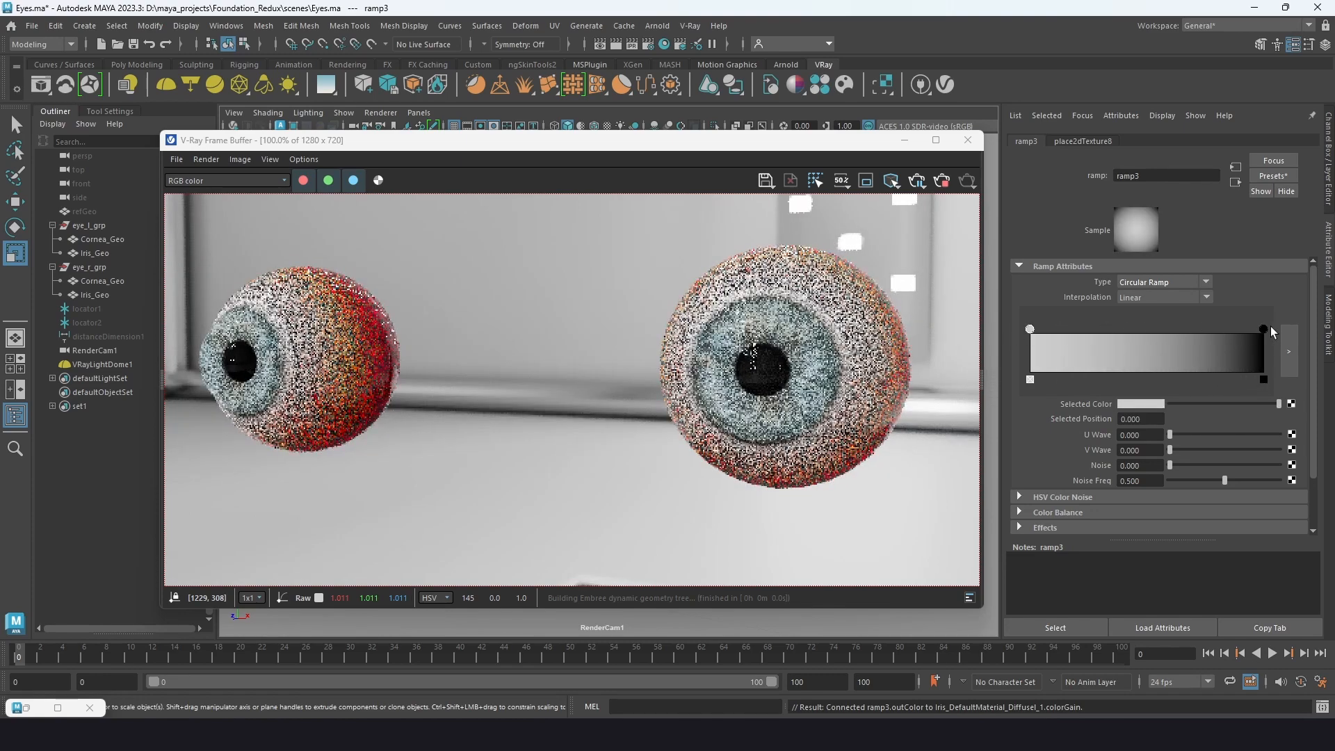
click(1263, 328)
drag(1263, 328, 1205, 329)
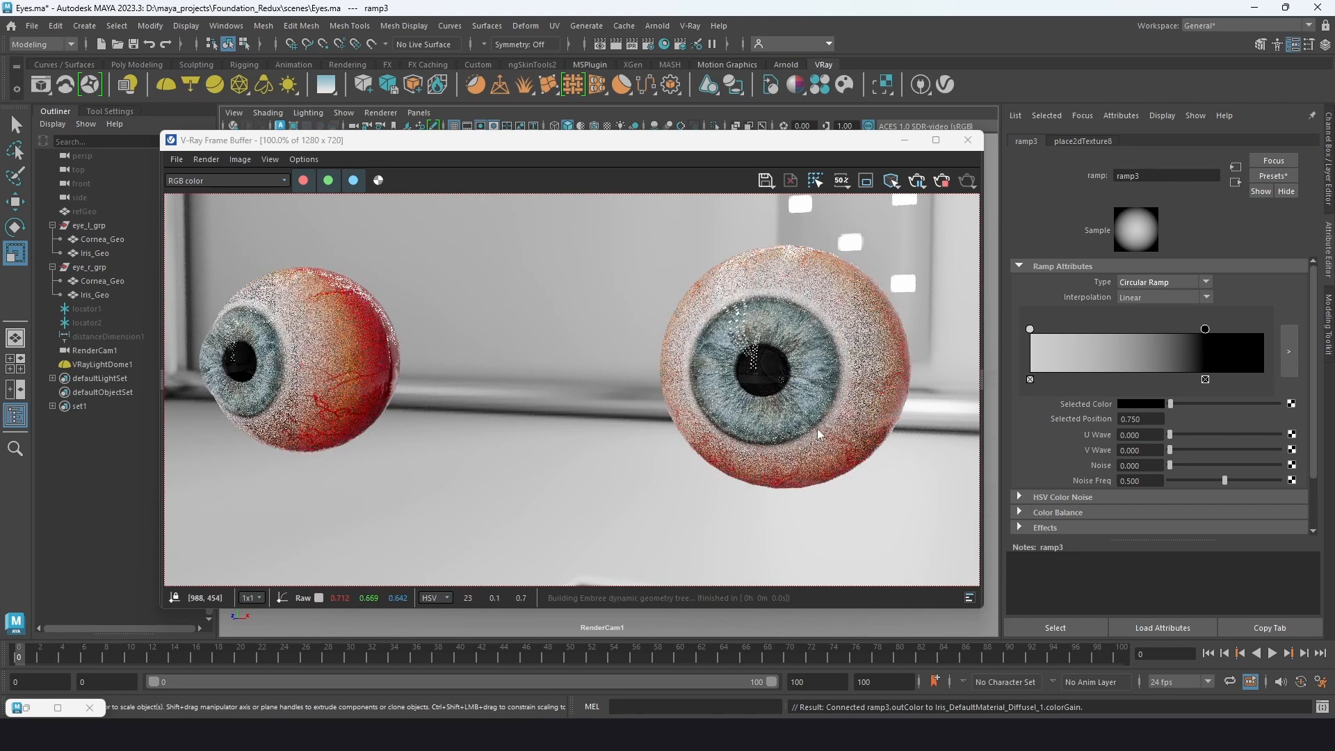
- Change the color of ramp3's light grey stop at position 0.000 to a light warm tan
click(1030, 330)
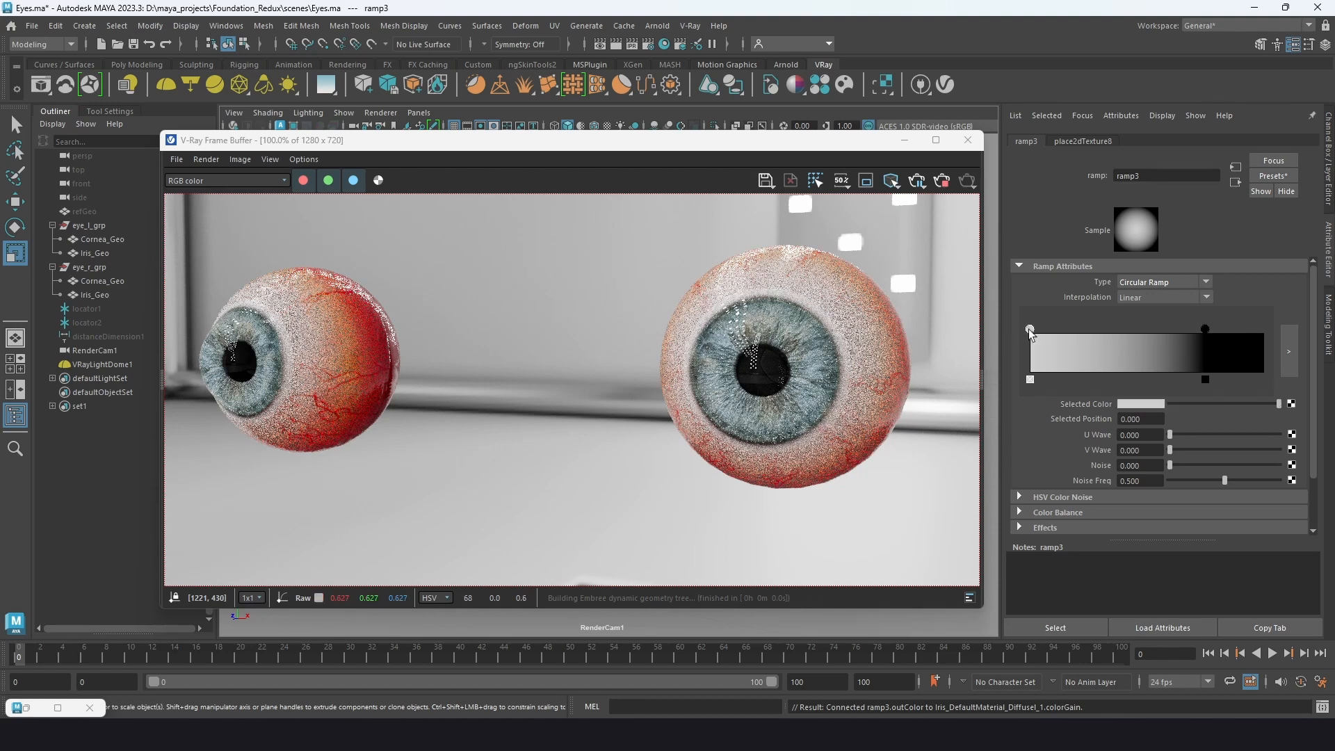
click(1123, 404)
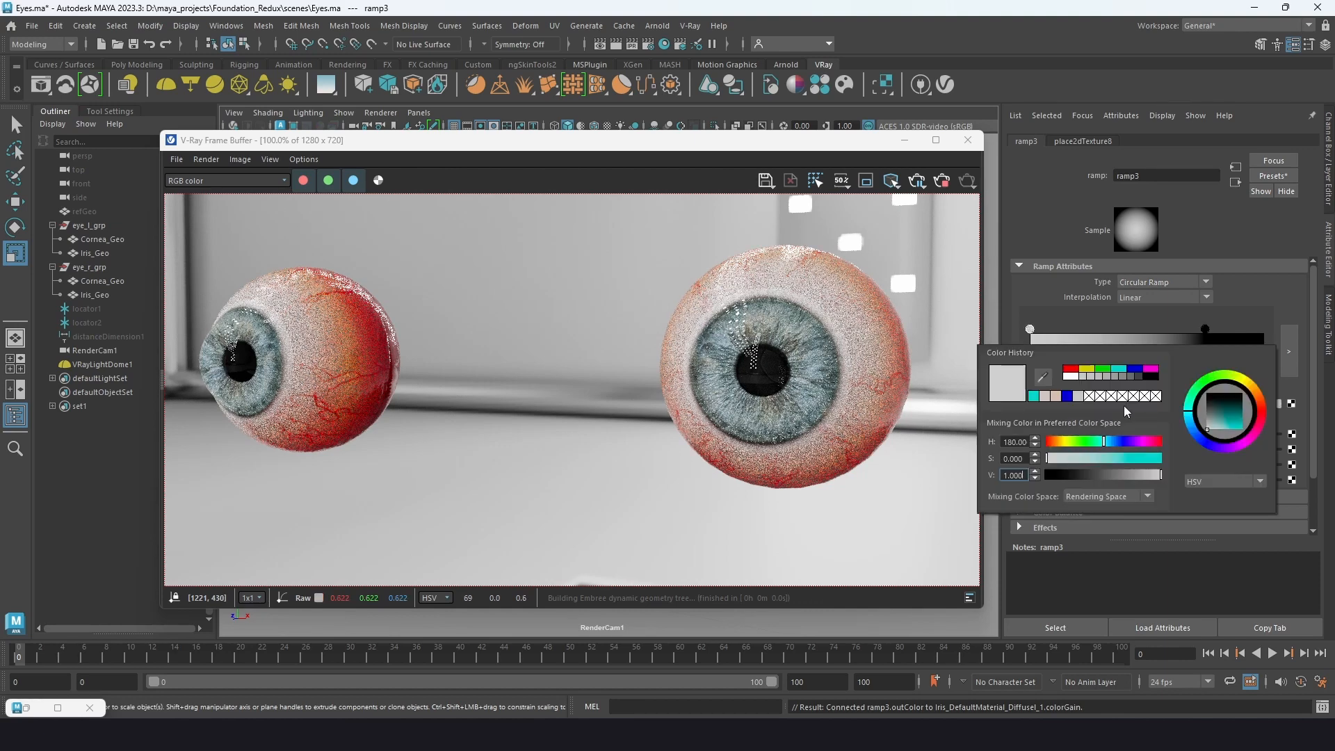
click(1062, 442)
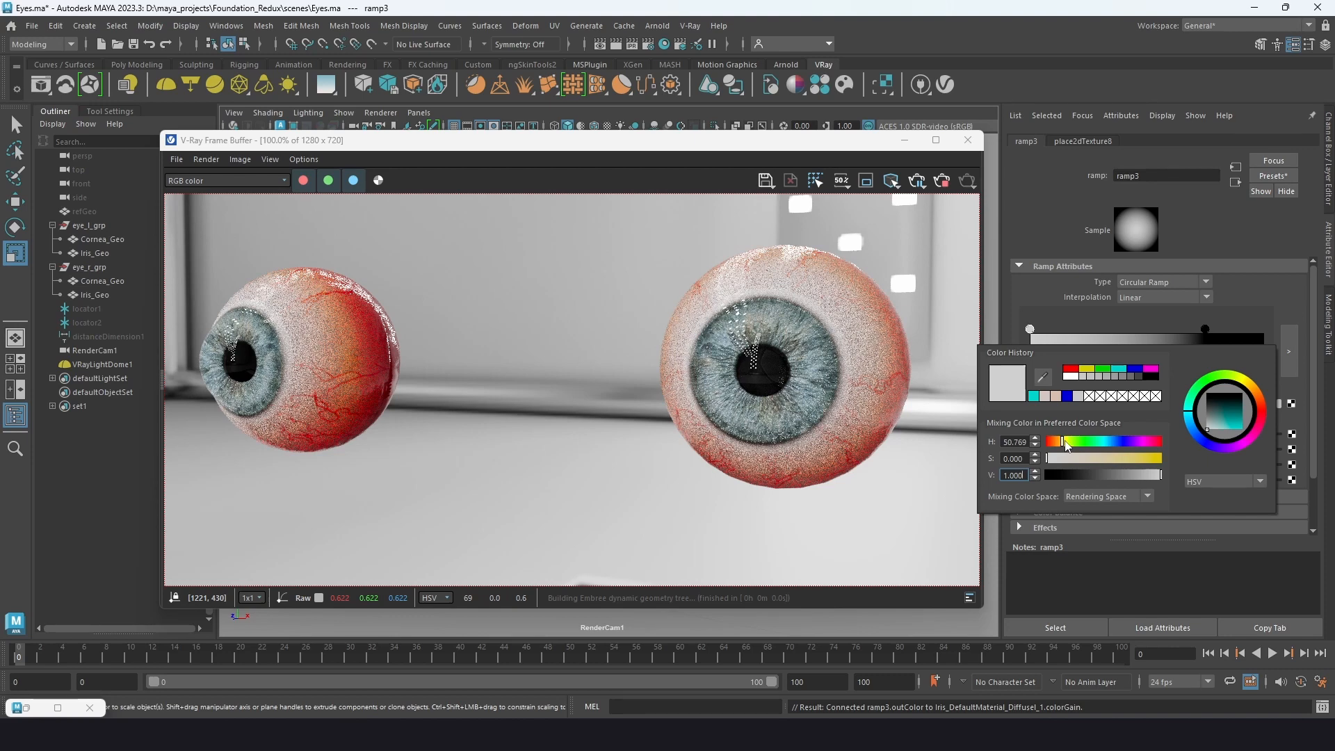
drag(1144, 458, 1127, 460)
drag(1249, 382, 1218, 419)
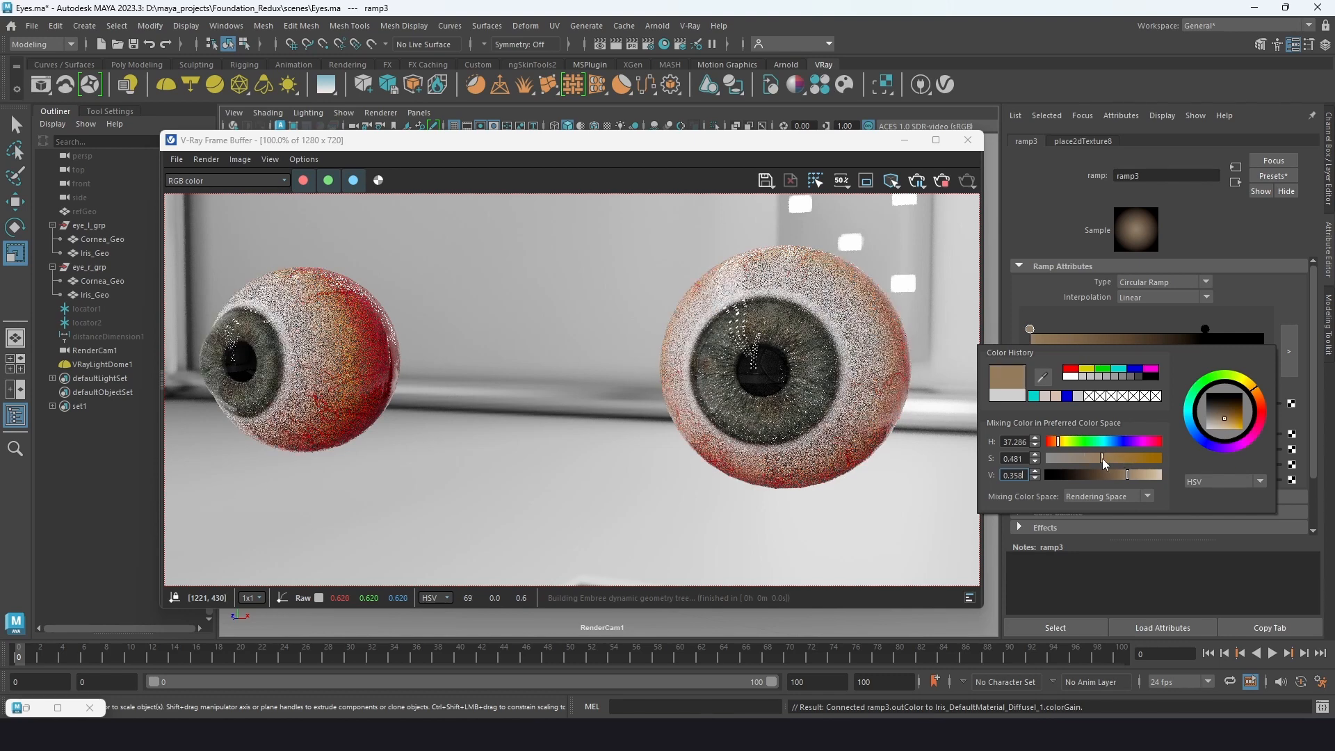
drag(1103, 462, 1145, 479)
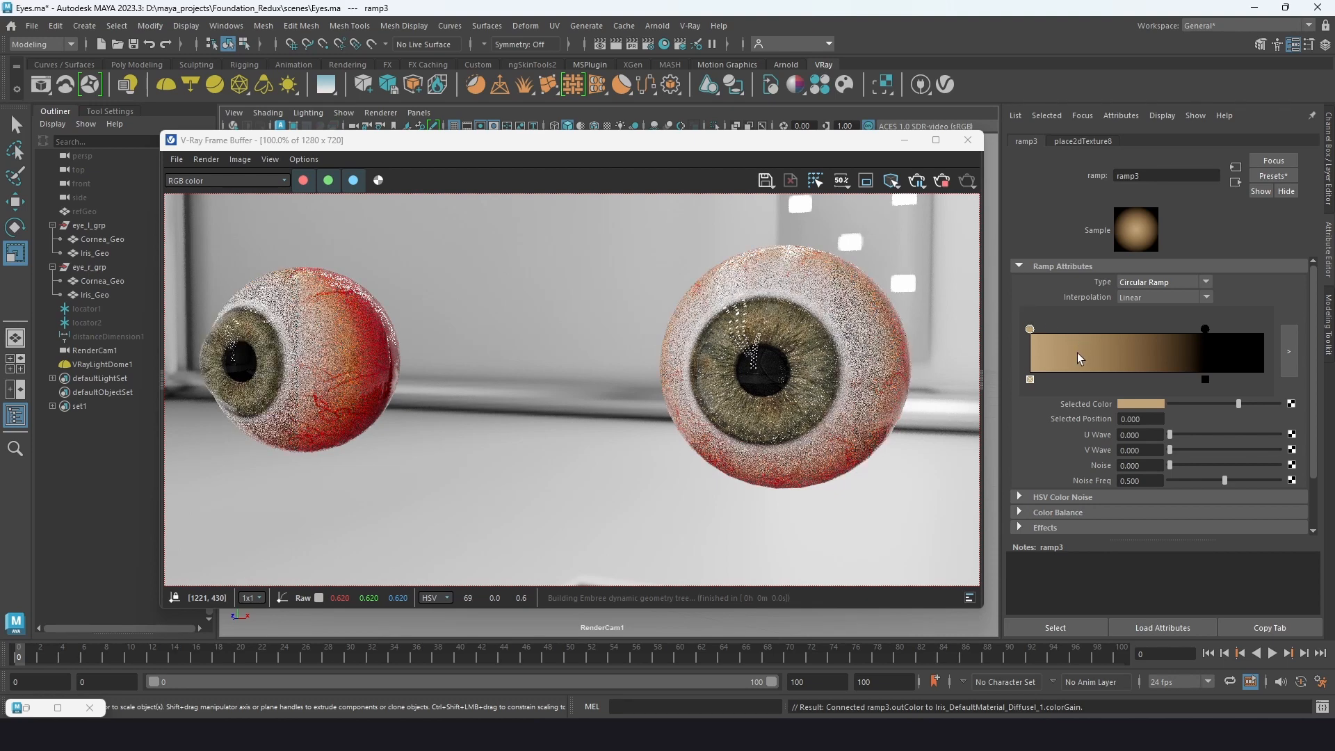
- Add a stop to ramp3 at about position 0.134, between the tan and black stops, and color it light teal
click(1061, 337)
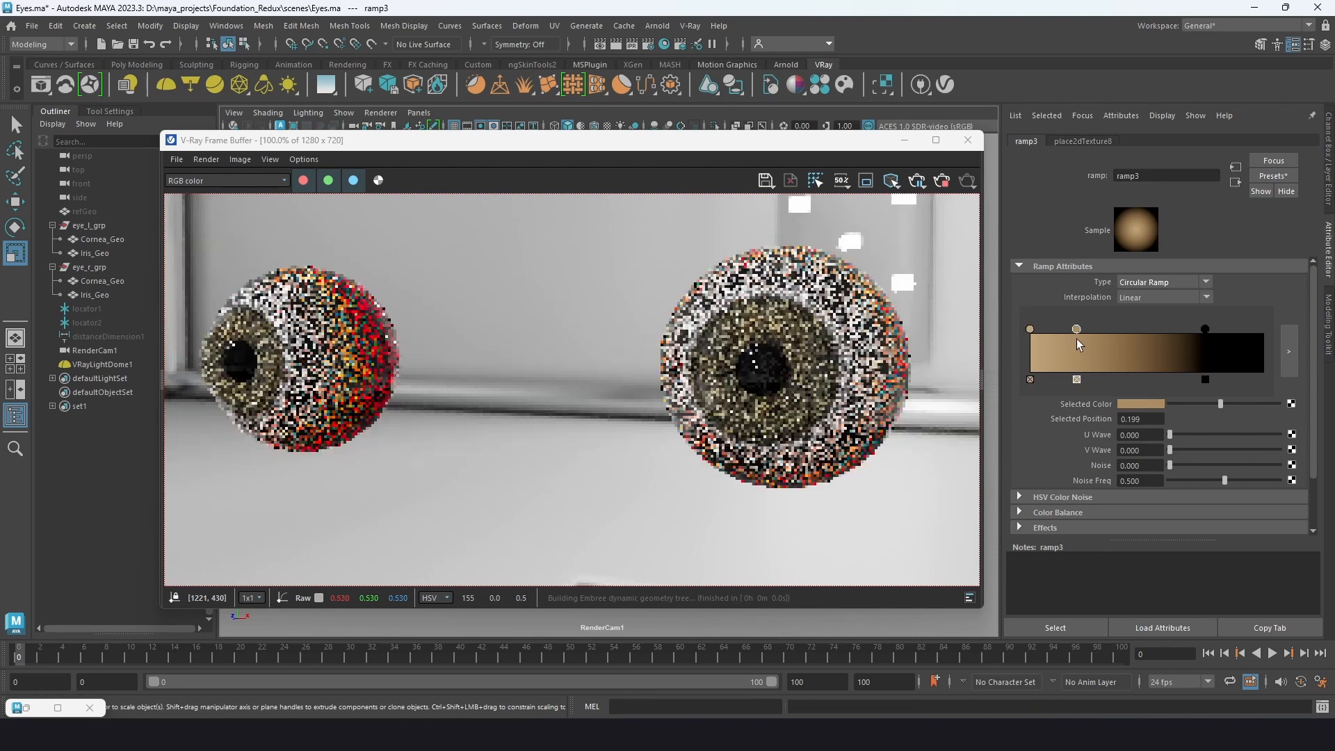
click(1132, 403)
click(1110, 441)
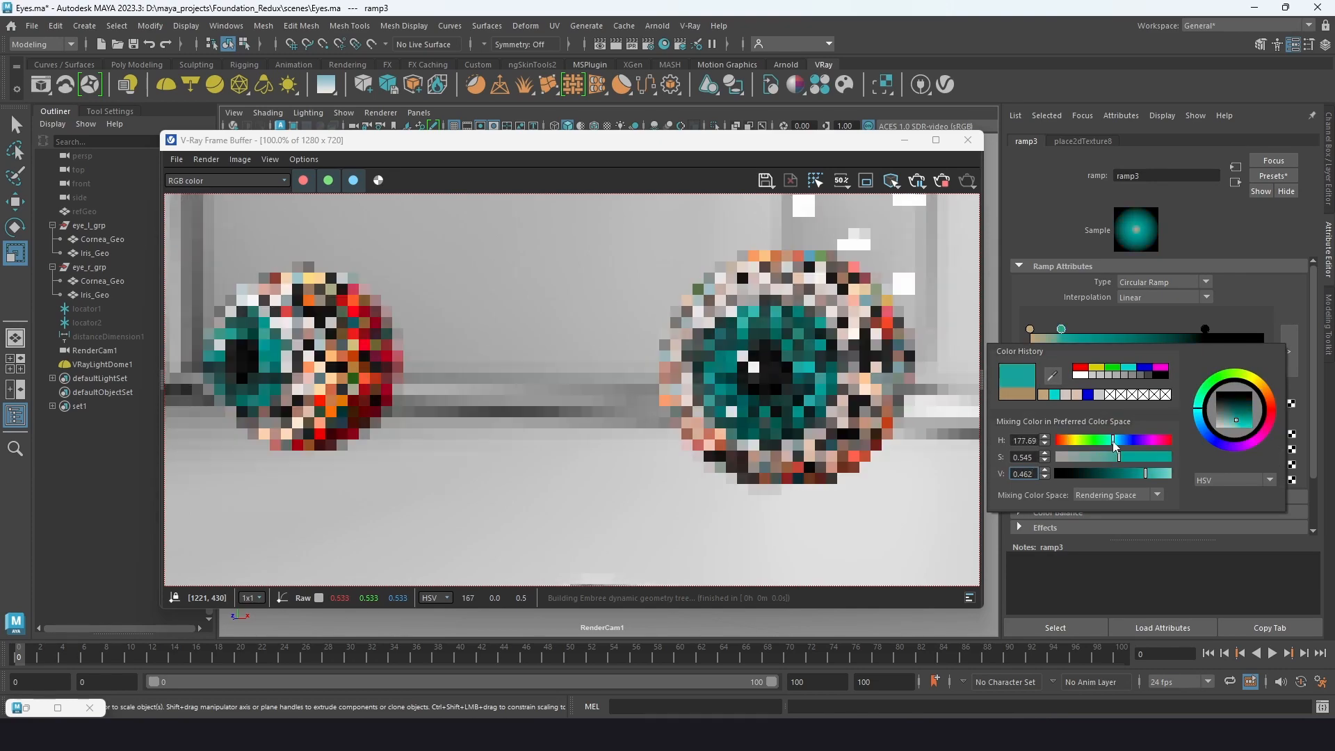
click(1151, 473)
click(1164, 474)
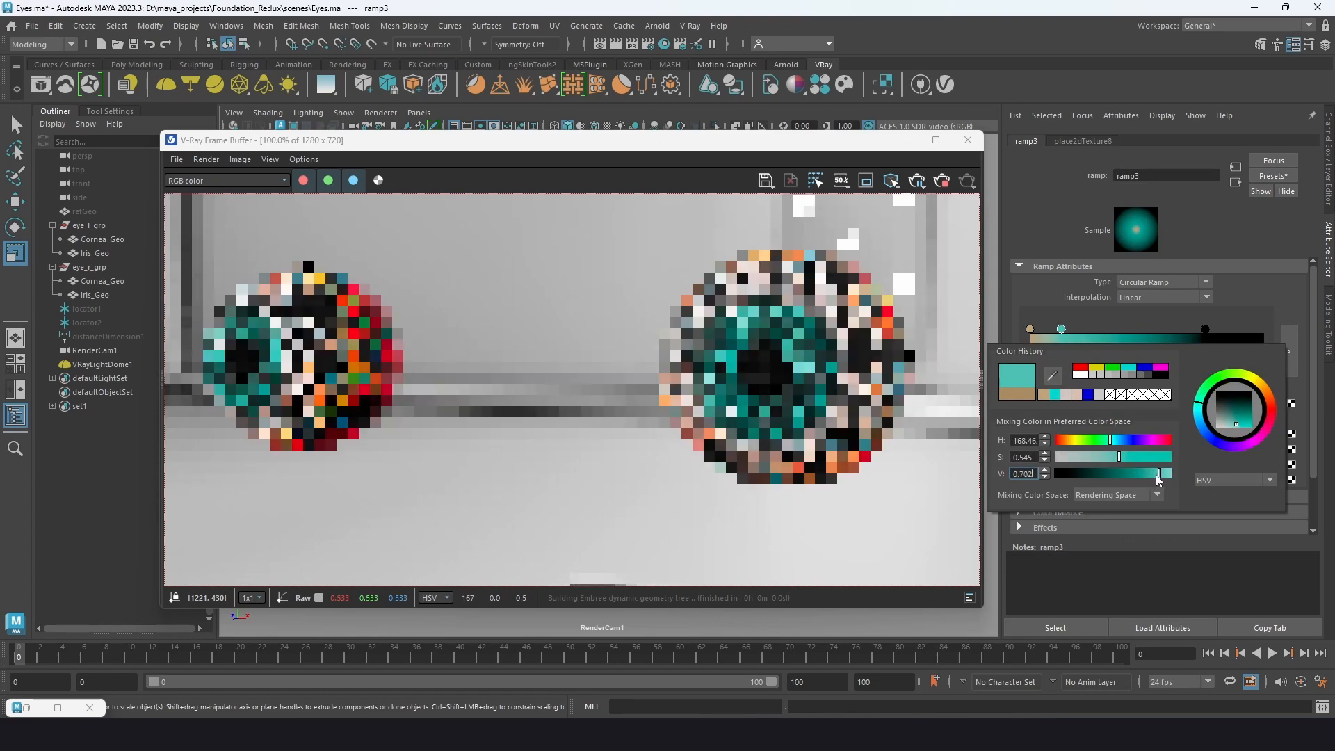
drag(1114, 462, 1103, 465)
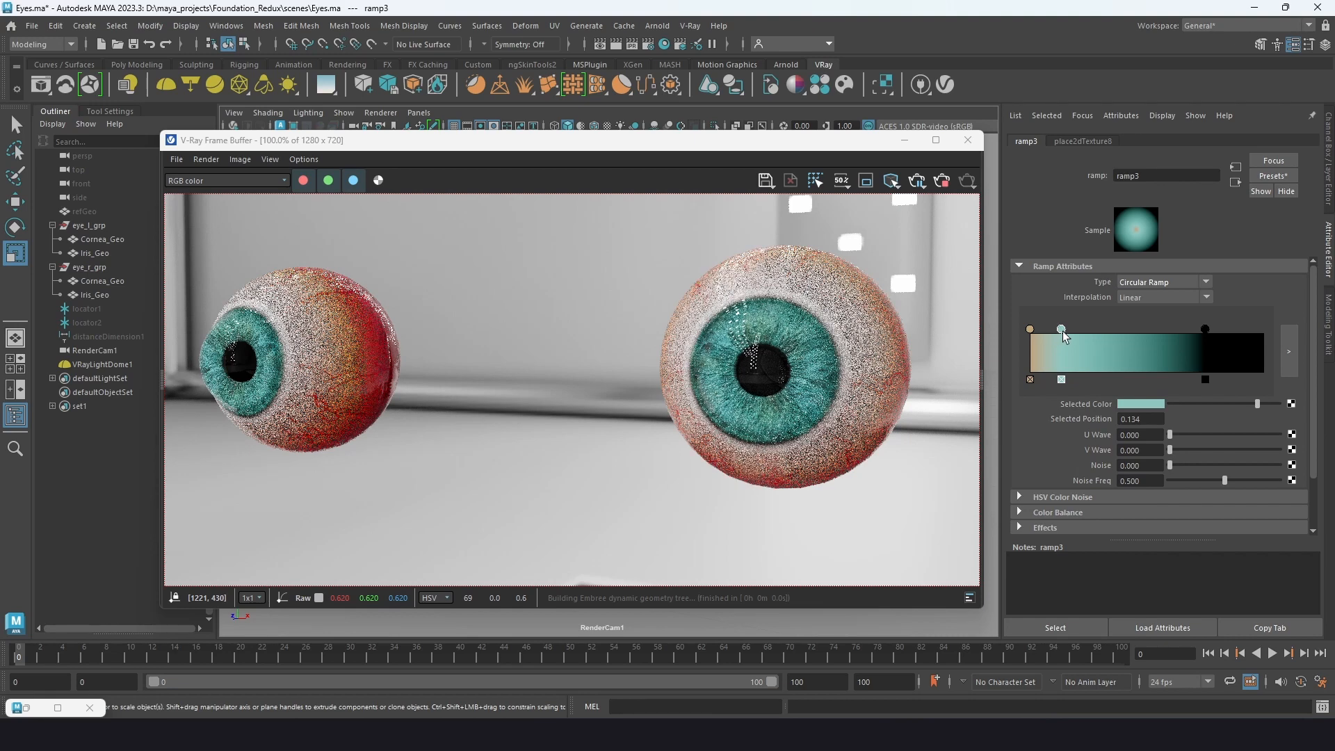
- Widen ramp3's tan center by moving the tan stop away from the start and the teal stop to position 0.357
drag(1030, 328, 1044, 331)
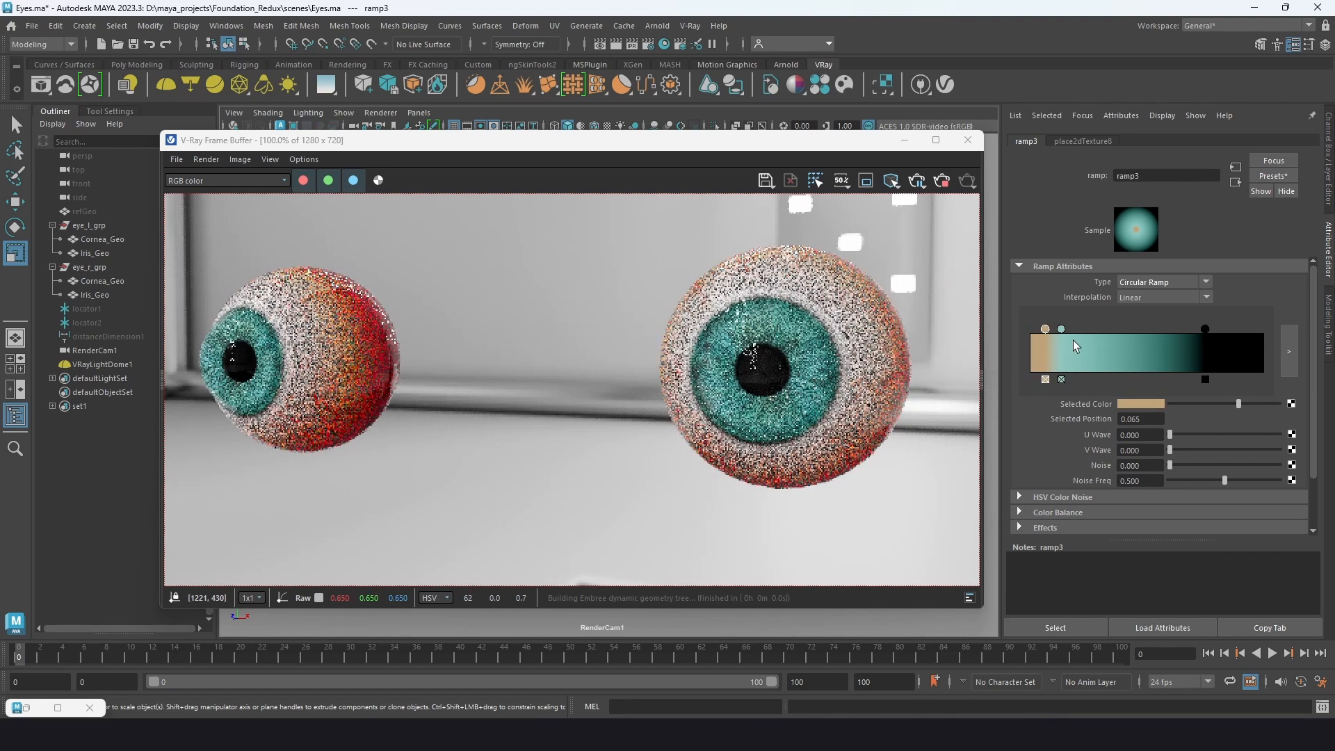
drag(1062, 329, 1117, 334)
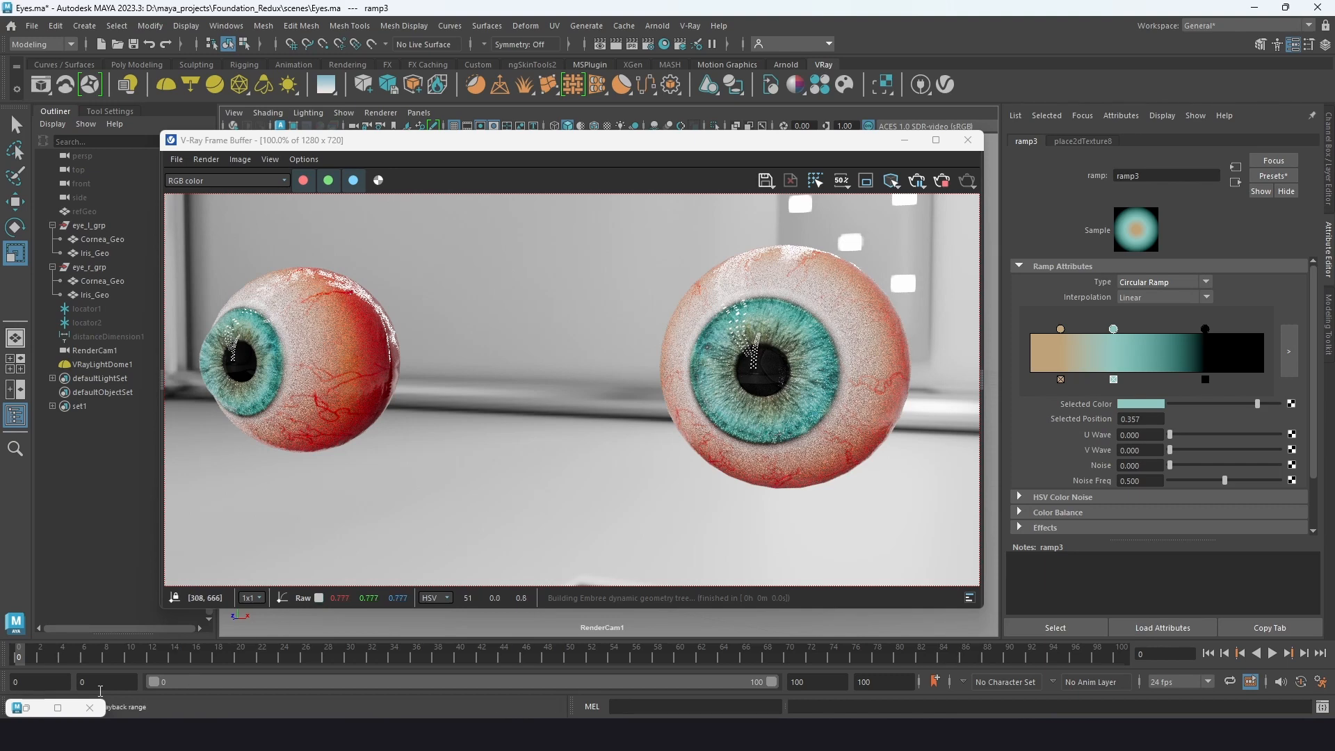
- In Hypershade, shift ramp3 and its placement node slightly within the iris graph and set ramp3's interpolation to Smooth
click(25, 707)
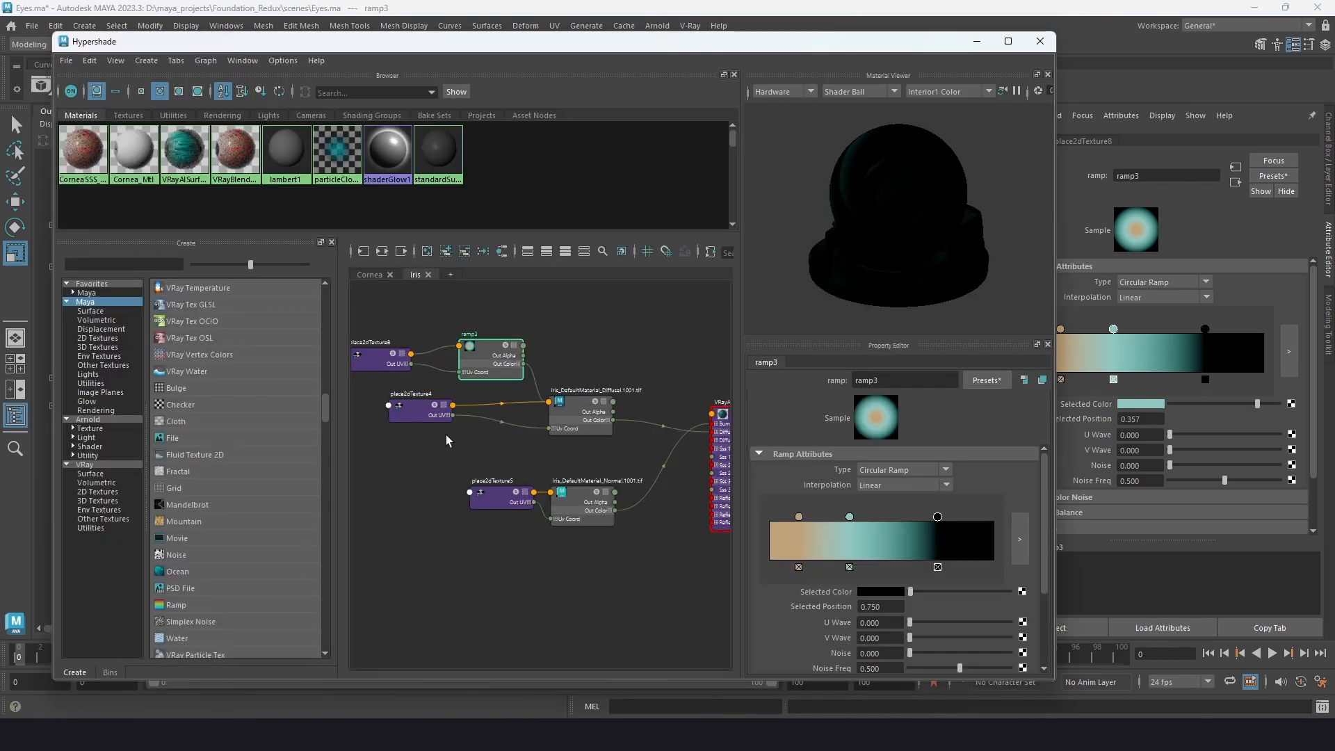
middle_drag(446, 441, 489, 486)
drag(400, 336, 531, 424)
click(520, 397)
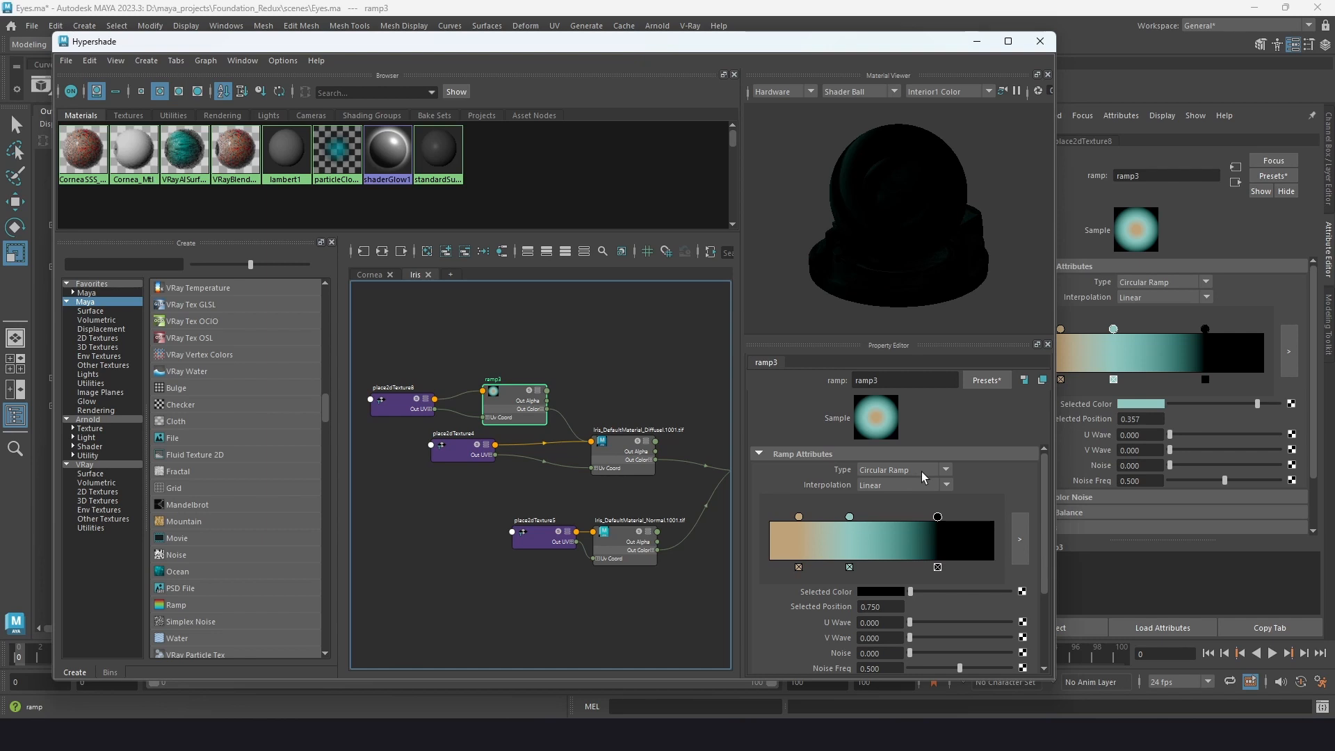
click(898, 483)
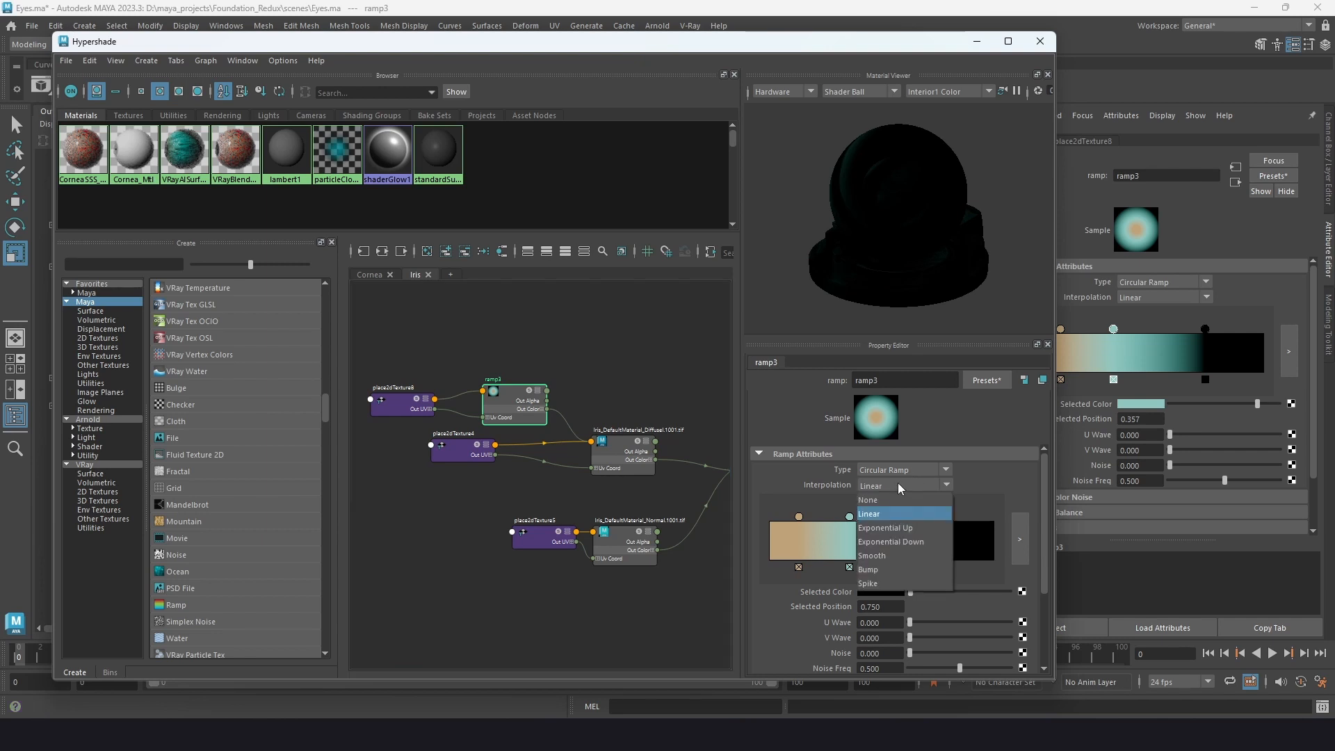
click(879, 554)
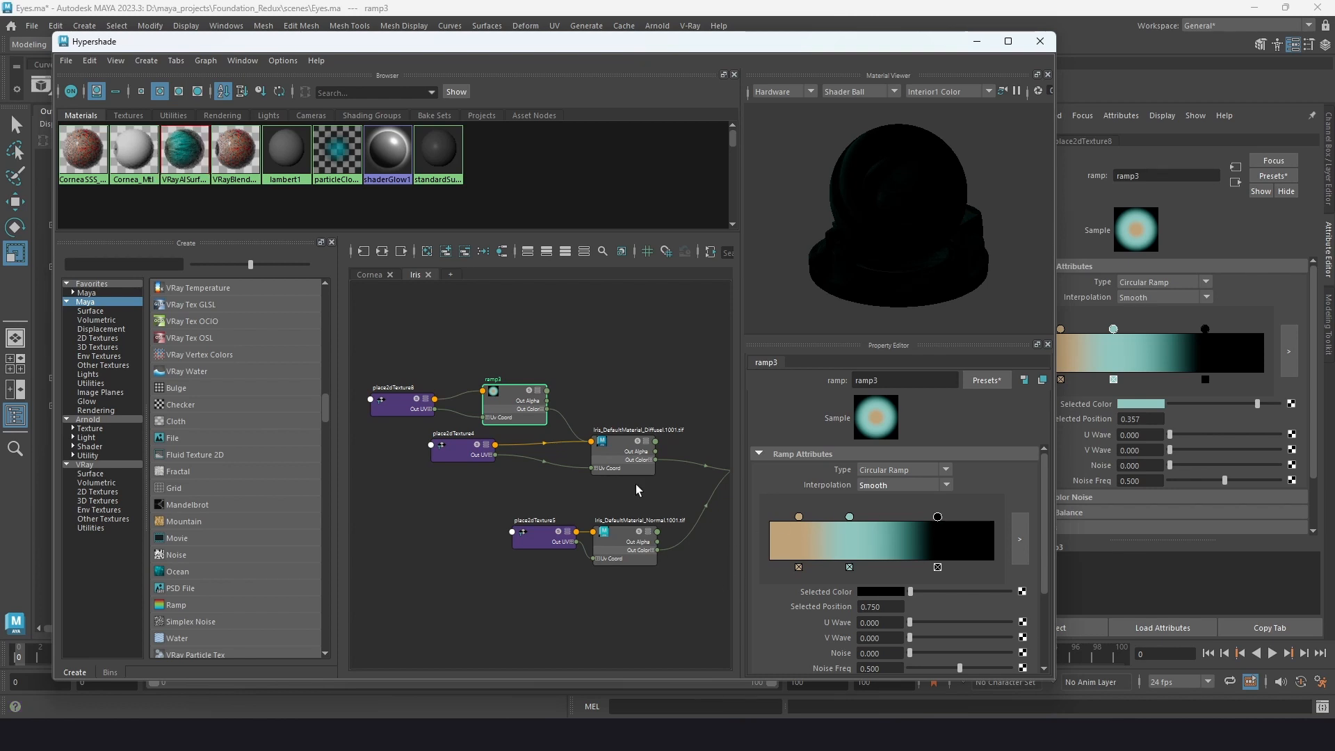
- Select the iris diffuse file texture and bring its attributes up beside the V-Ray render
click(619, 440)
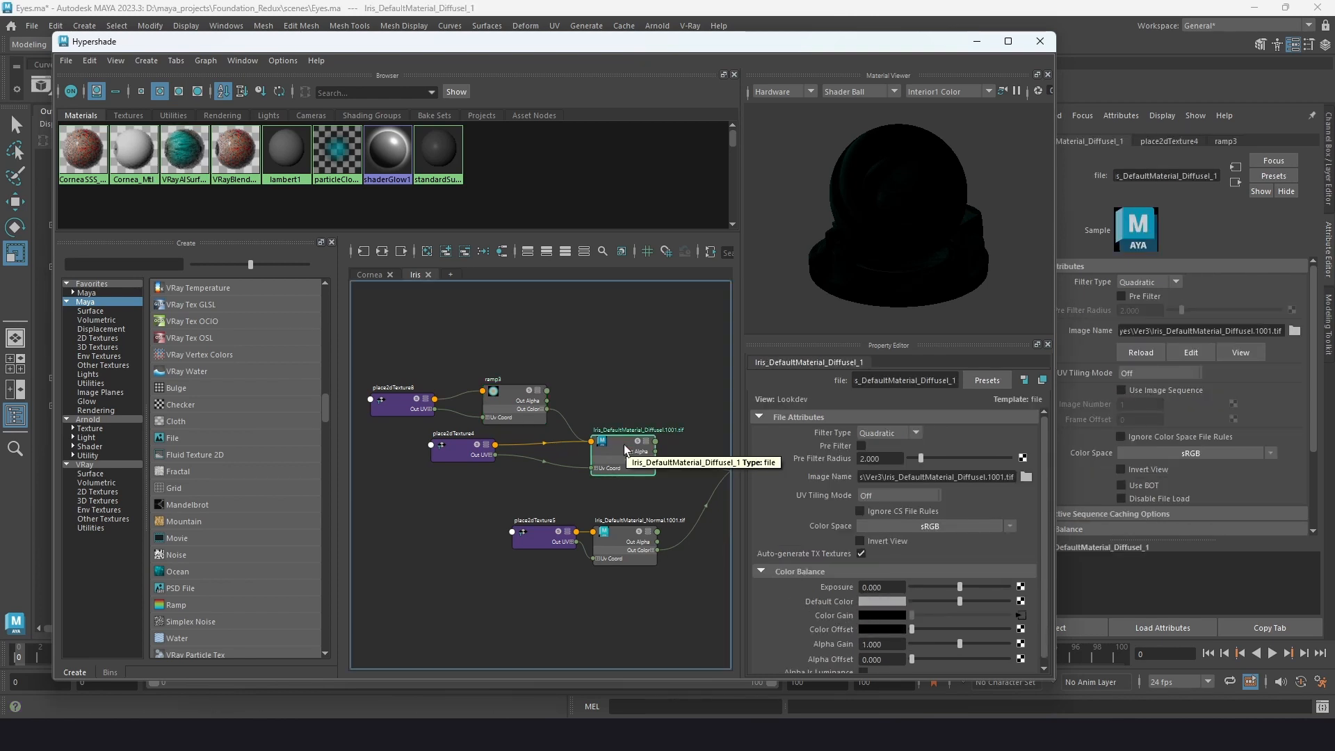
click(976, 42)
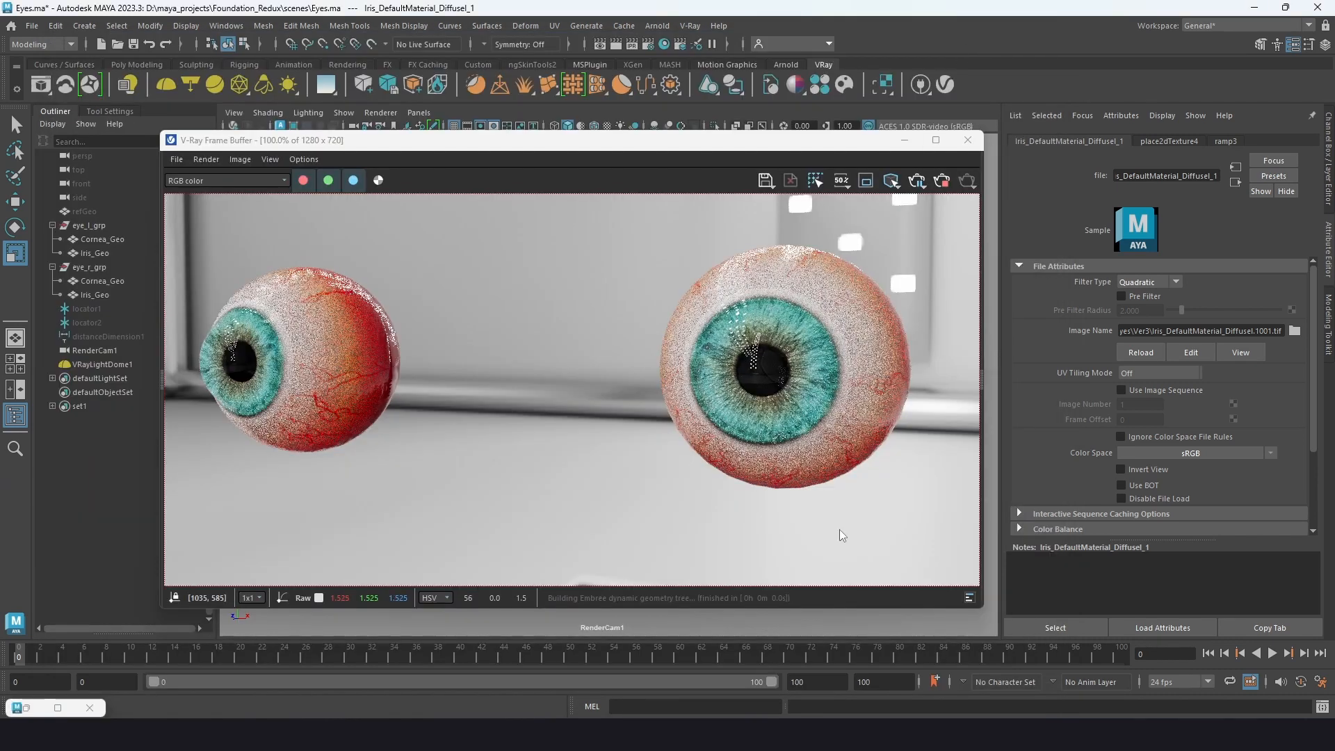